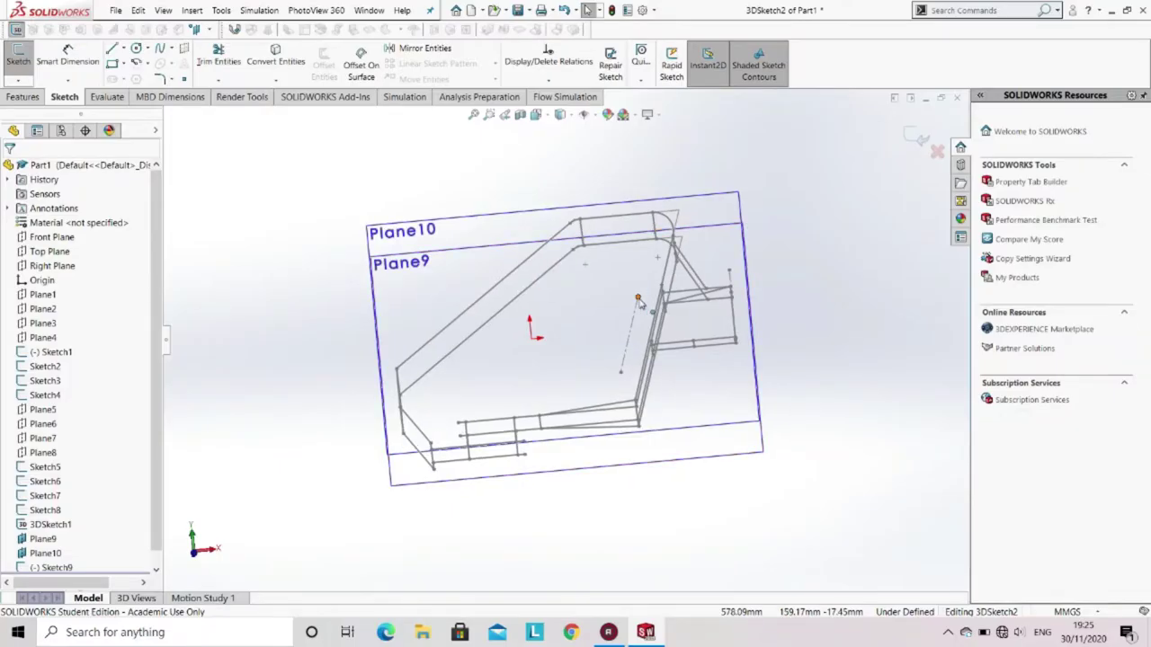
Step: Draw the brace's central line and a lower segment down to the lower frame rail
{"action": "middle_click_drag", "start_coordinate": [624, 264], "coordinate": [598, 296]}
{"action": "left_click", "coordinate": [112, 49]}
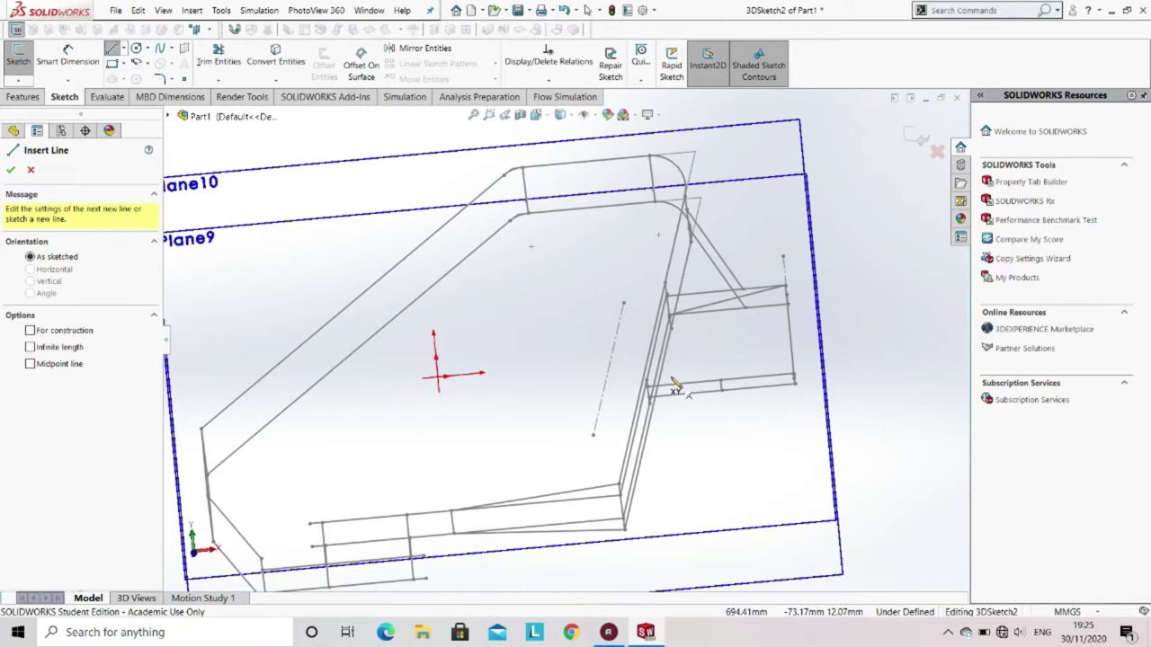
{"action": "left_click", "coordinate": [622, 303]}
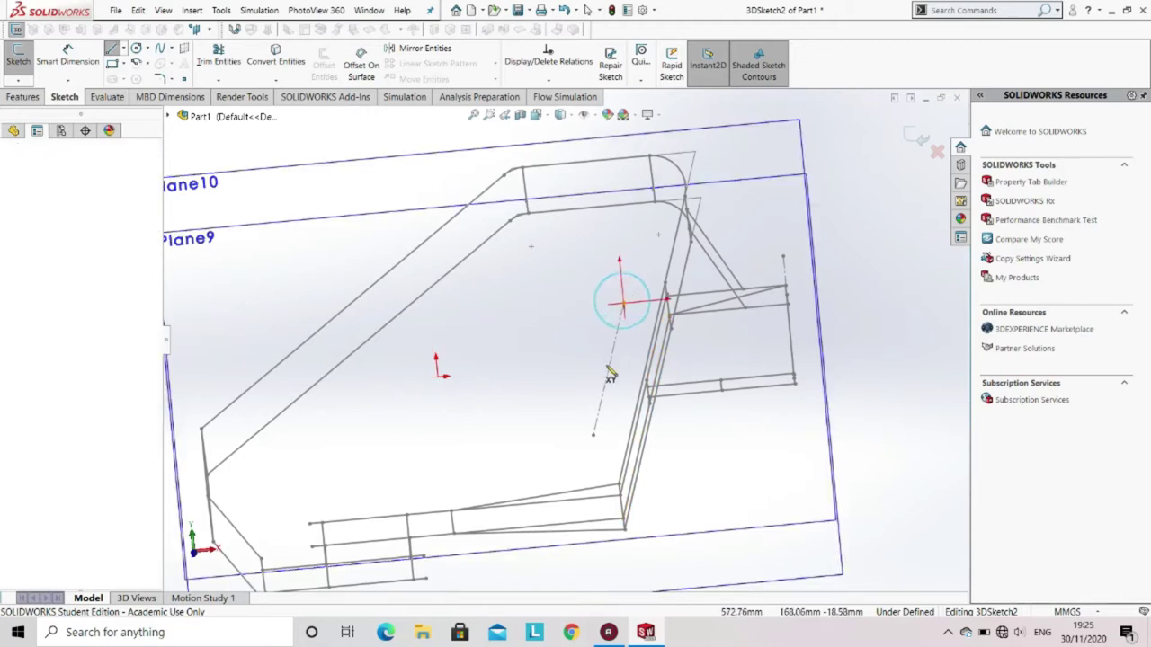
{"action": "double_click", "coordinate": [594, 439]}
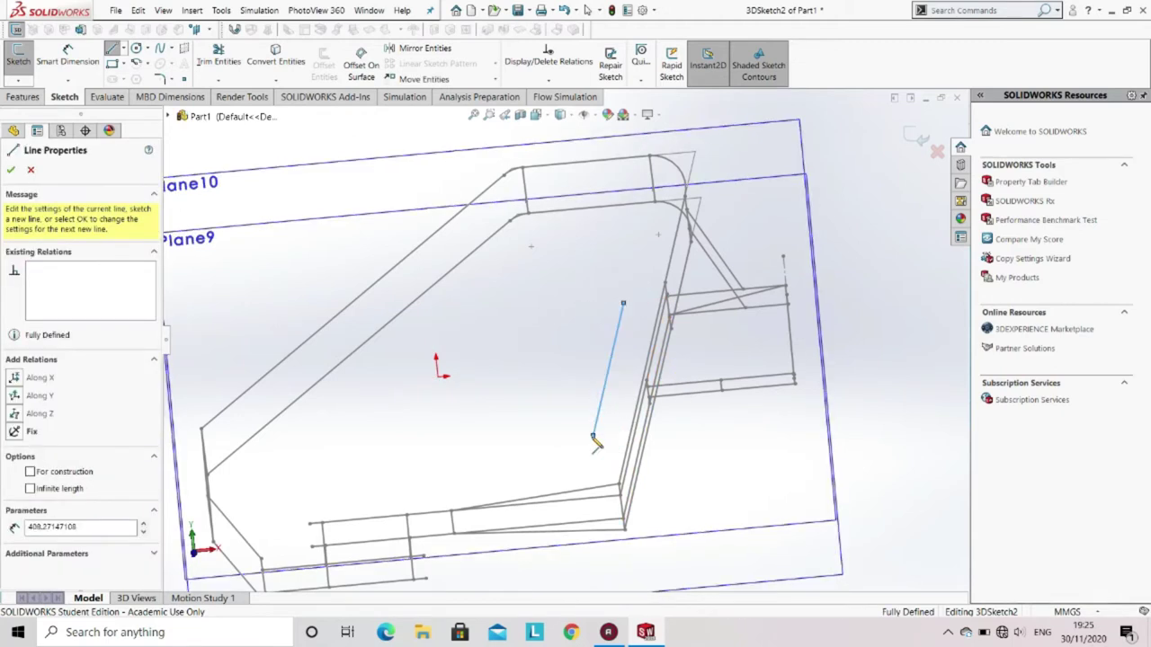
{"action": "key", "text": "Escape"}
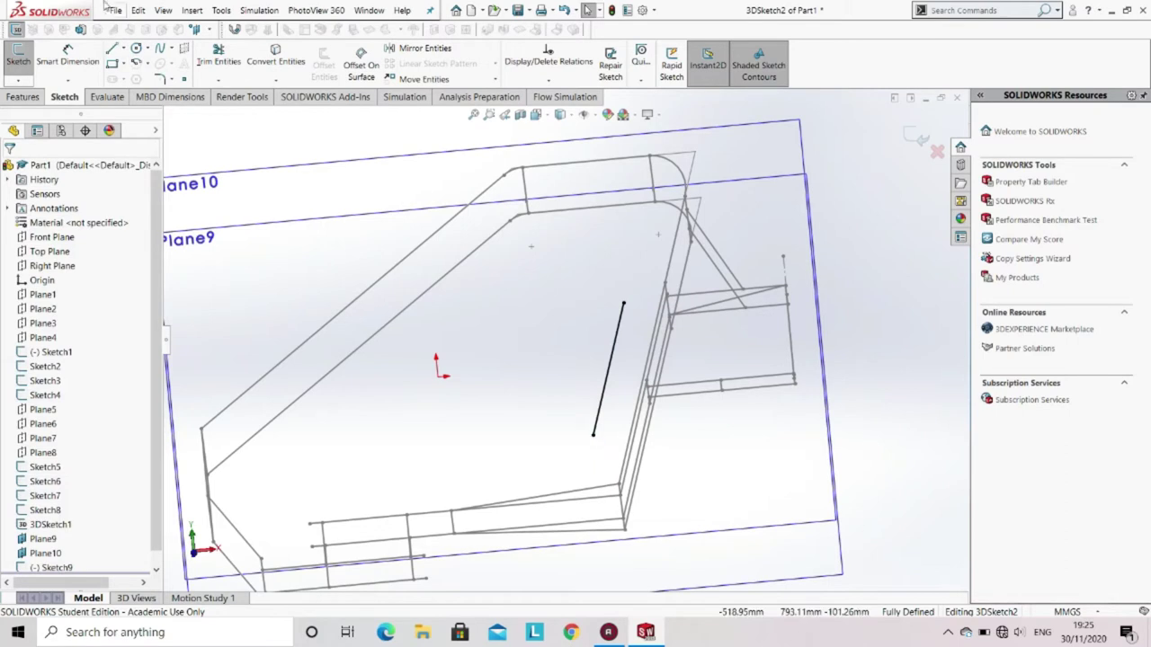
{"action": "left_click", "coordinate": [113, 49]}
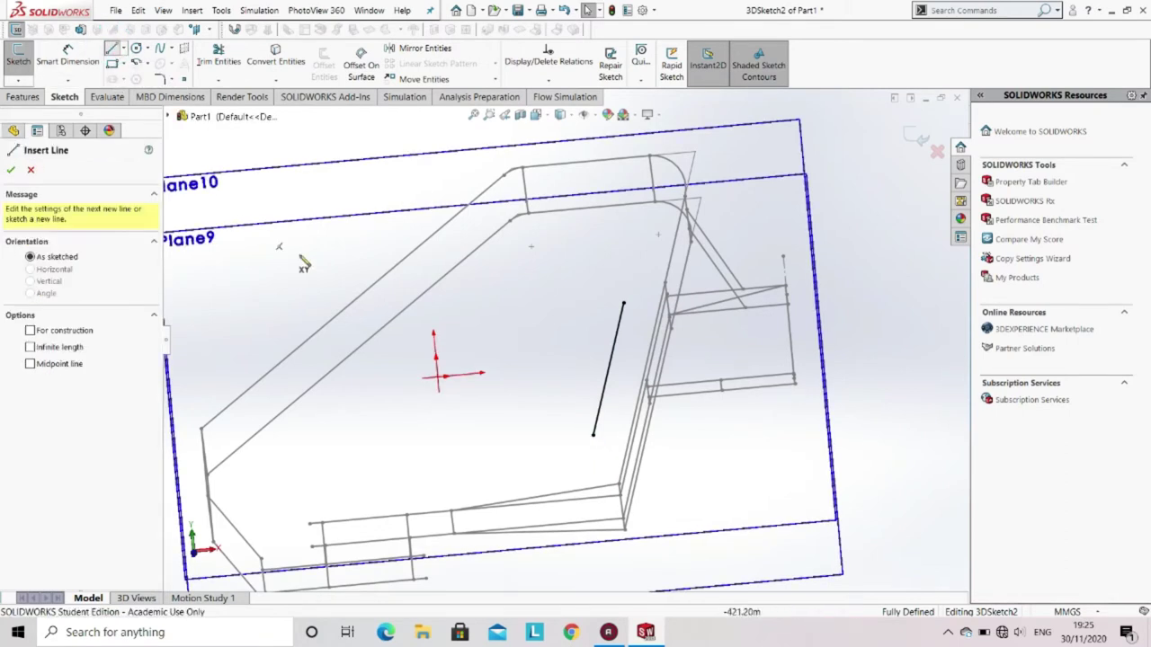
{"action": "left_click", "coordinate": [593, 438]}
{"action": "middle_click_drag", "start_coordinate": [594, 438], "coordinate": [636, 461]}
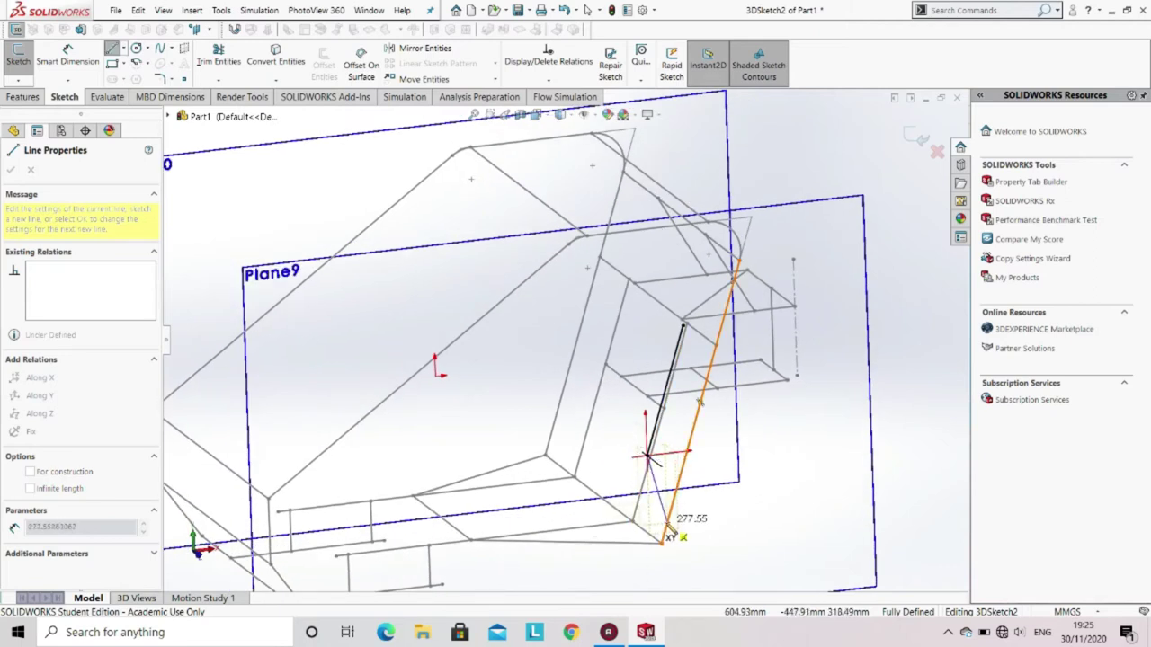
{"action": "left_click", "coordinate": [666, 541]}
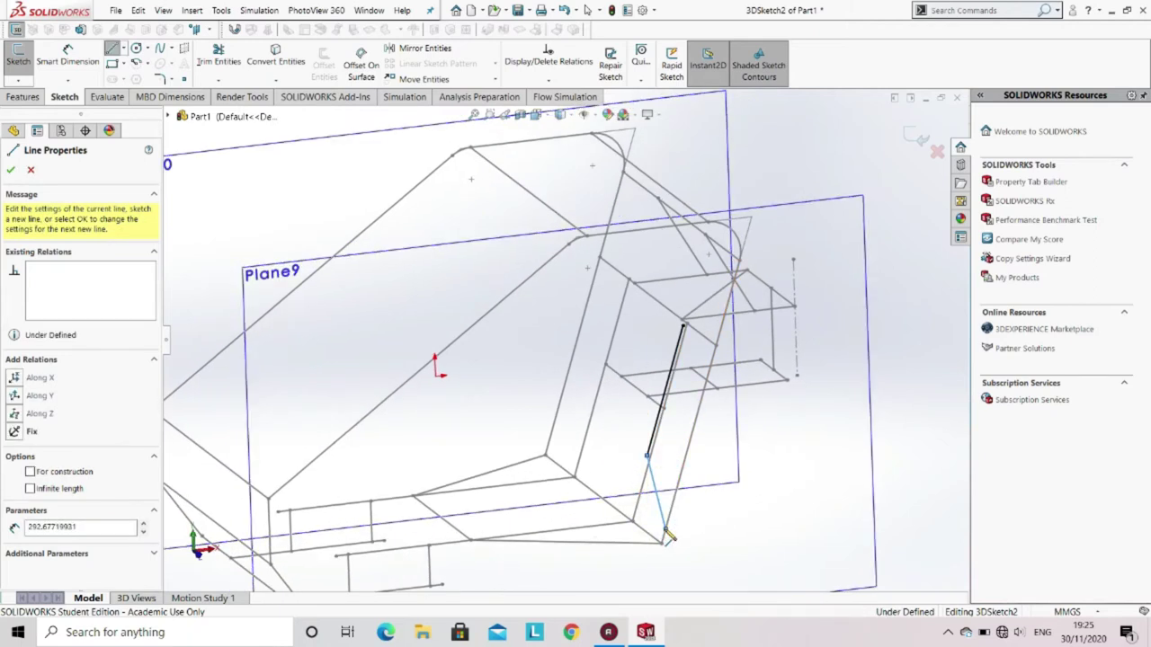
{"action": "key", "text": "Escape"}
Step: Draw the upper segment from the brace's top end to the side frame rail
{"action": "middle_click_drag", "start_coordinate": [676, 391], "coordinate": [638, 335]}
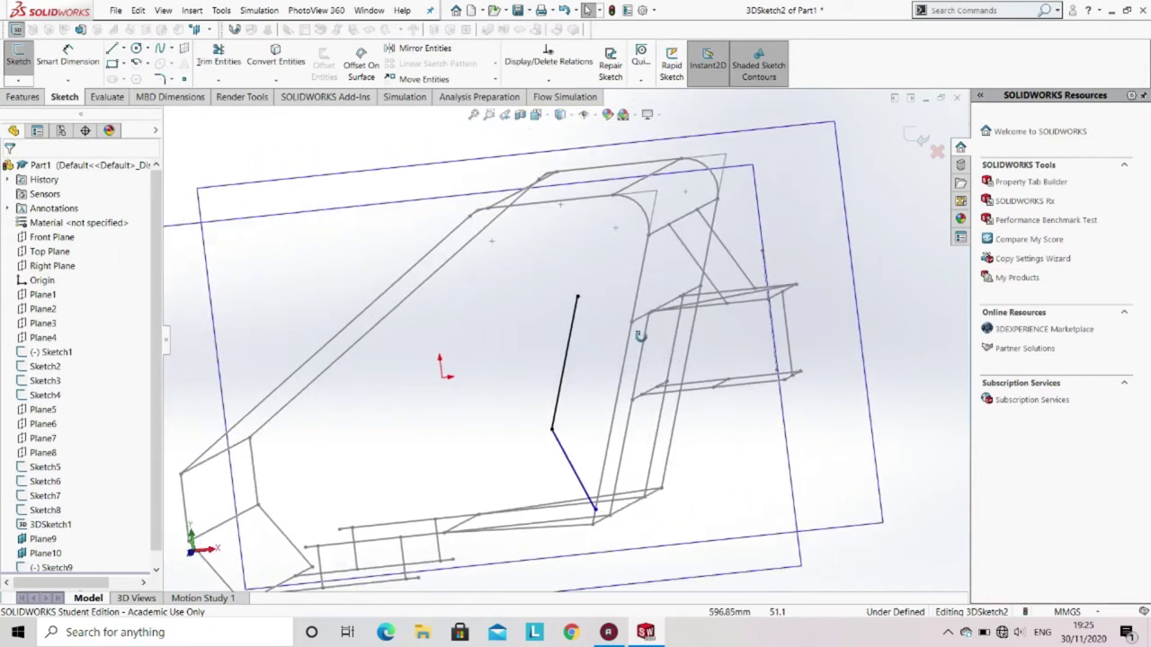
{"action": "key", "text": "l"}
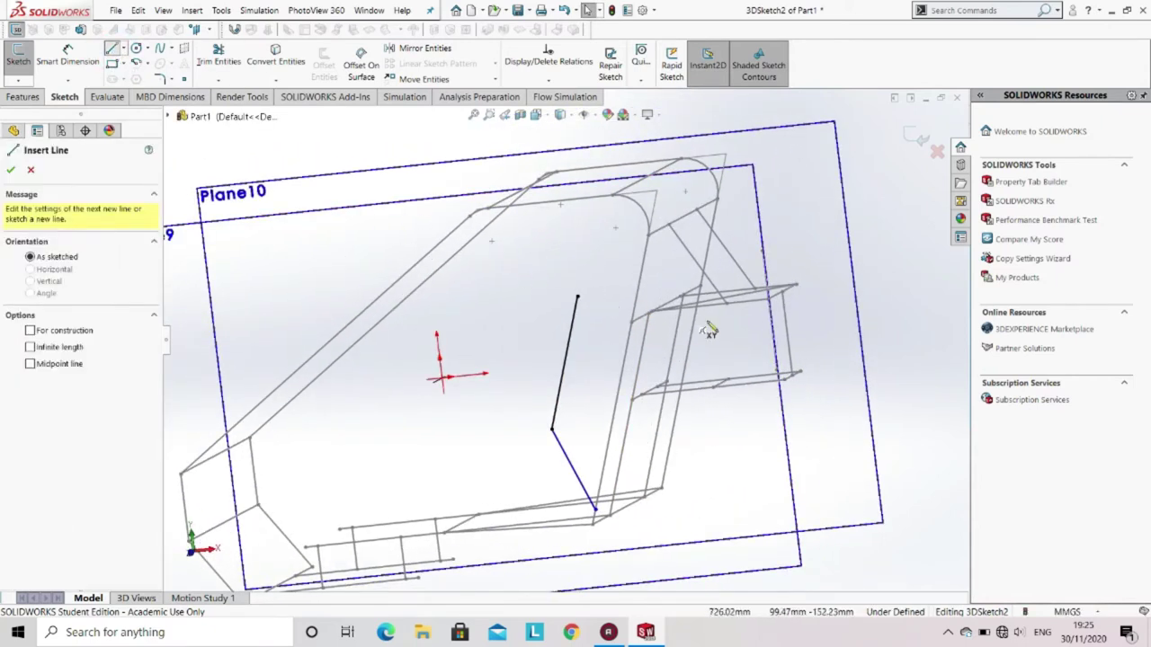
{"action": "left_click", "coordinate": [577, 296]}
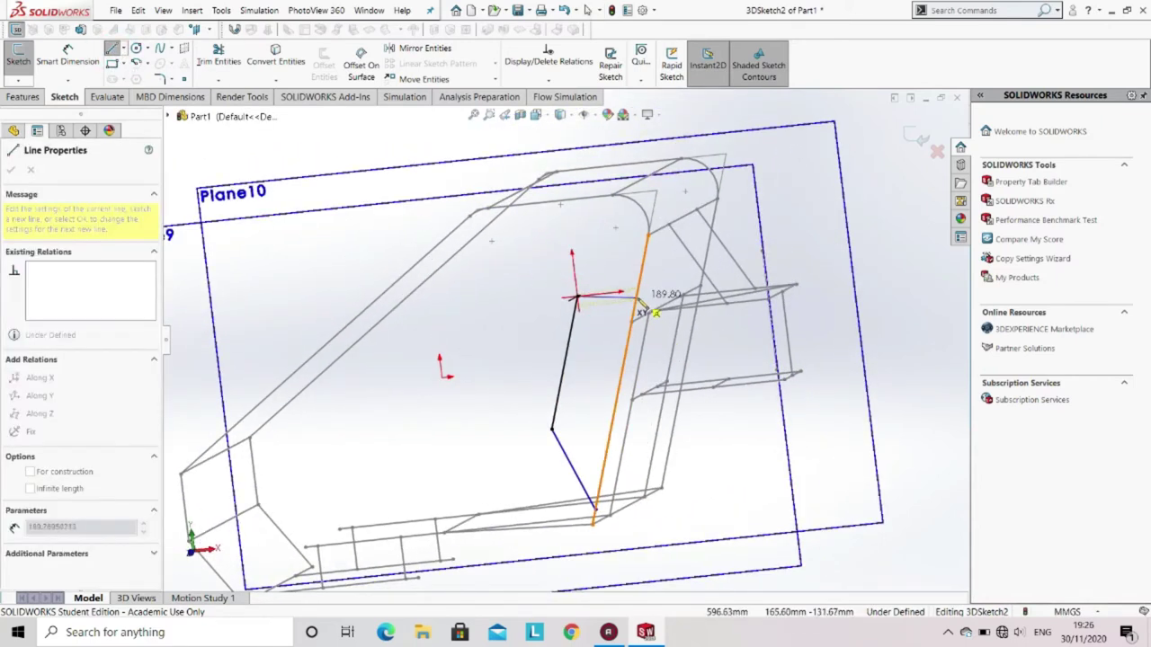
{"action": "double_click", "coordinate": [636, 297]}
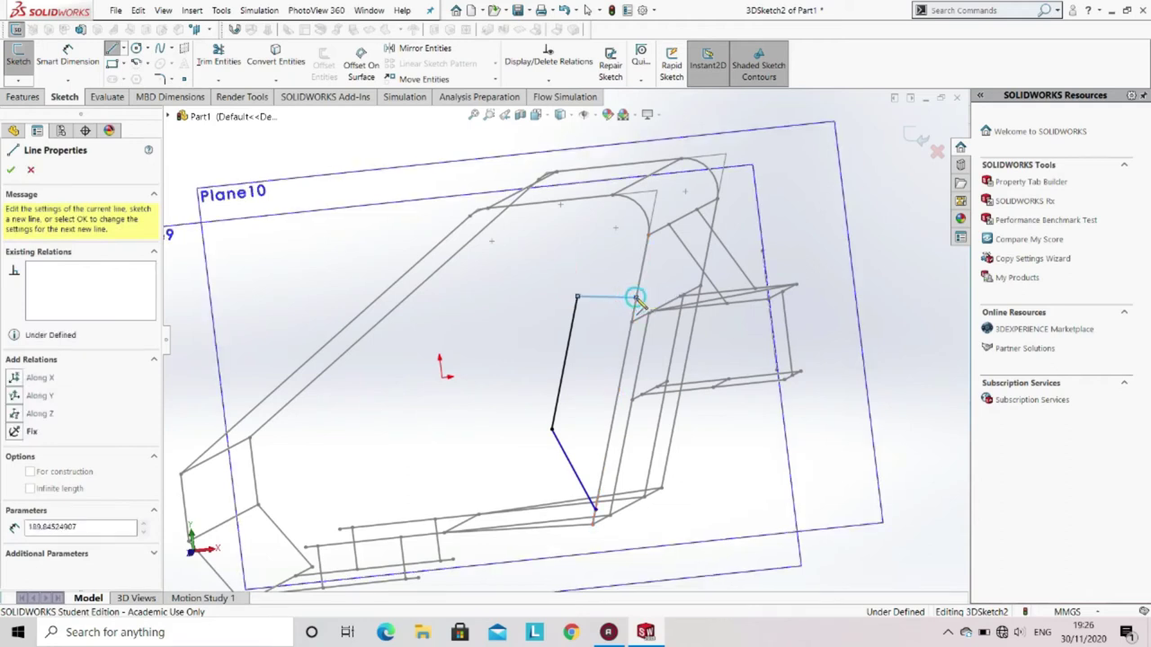
{"action": "key", "text": "Escape"}
{"action": "middle_click_drag", "start_coordinate": [640, 365], "coordinate": [711, 315]}
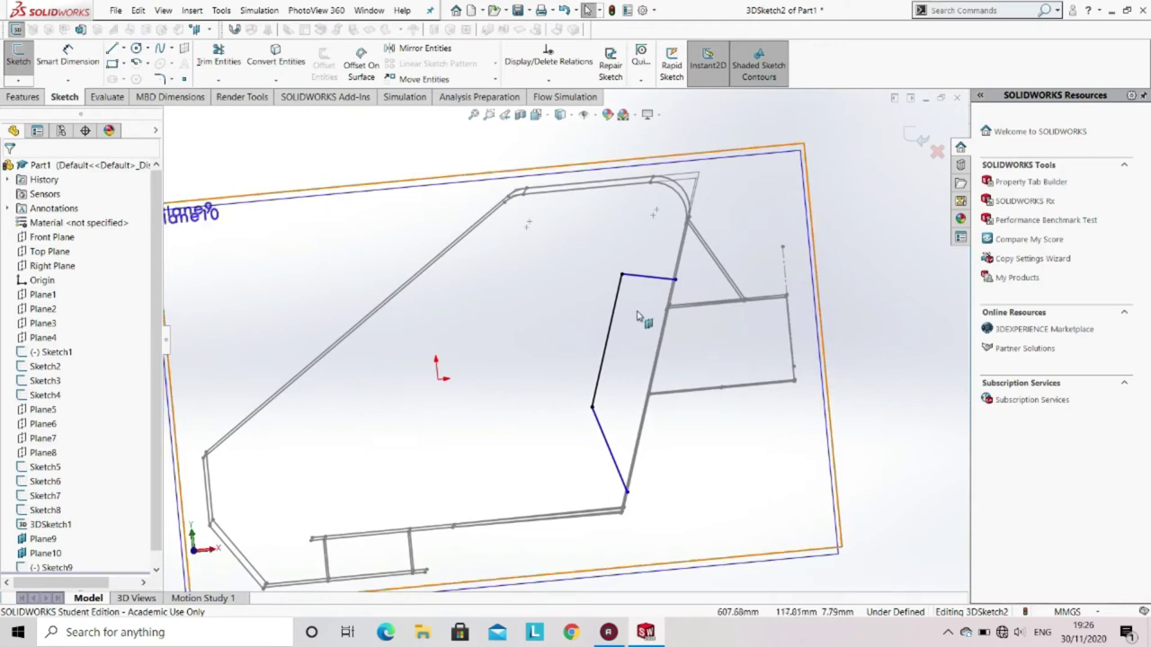
{"action": "scroll", "coordinate": [632, 213], "scroll_direction": "up", "scroll_amount": 3}
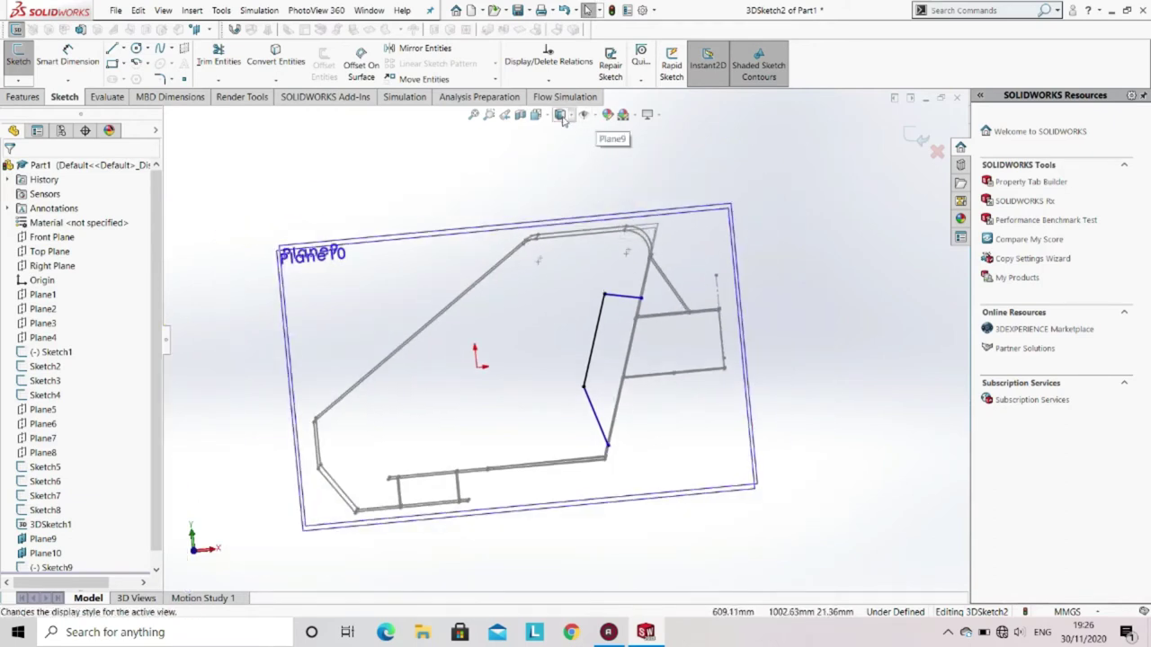
Step: Set the view normal to the Front Plane
{"action": "left_click", "coordinate": [49, 239]}
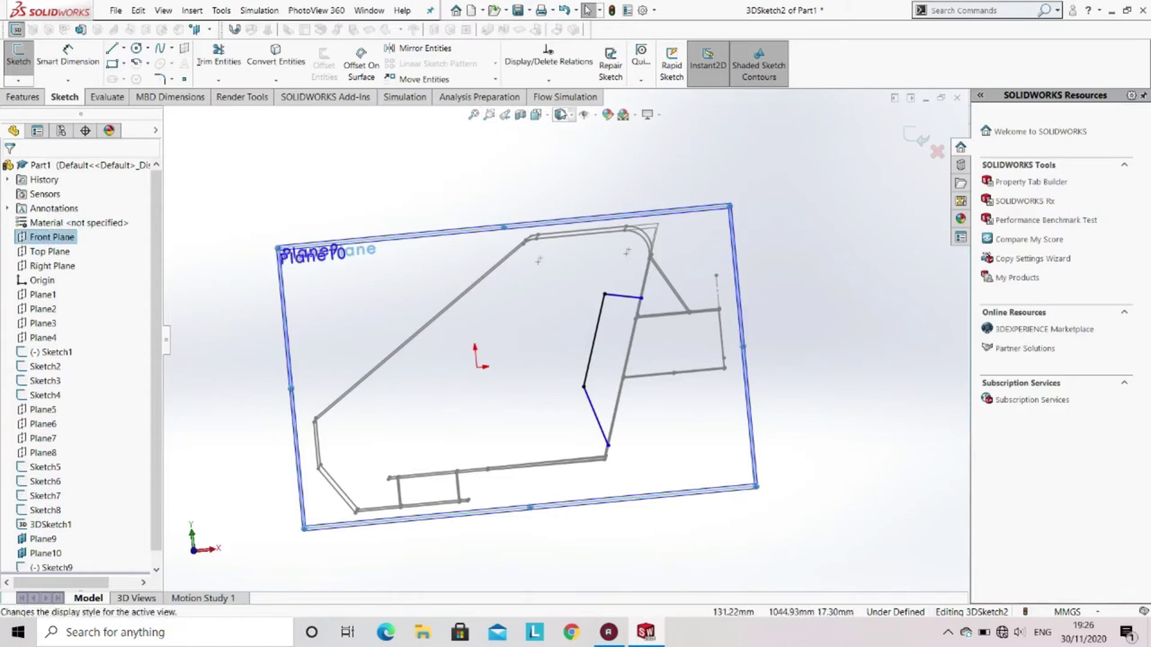
{"action": "left_click", "coordinate": [548, 117]}
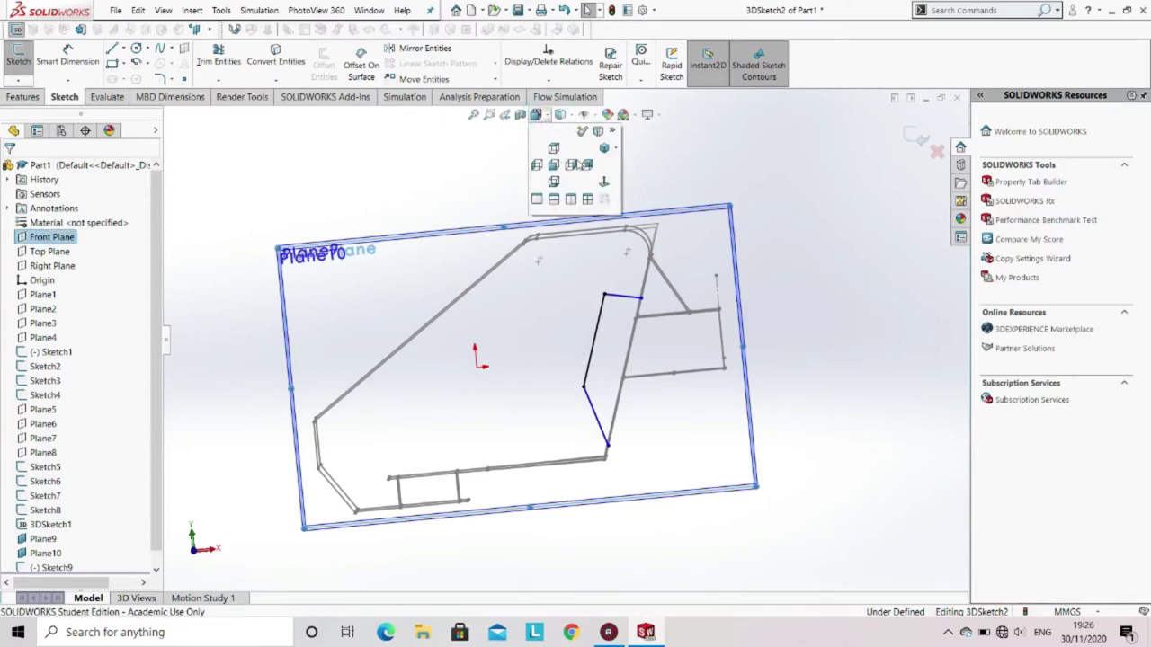
{"action": "left_click", "coordinate": [602, 181]}
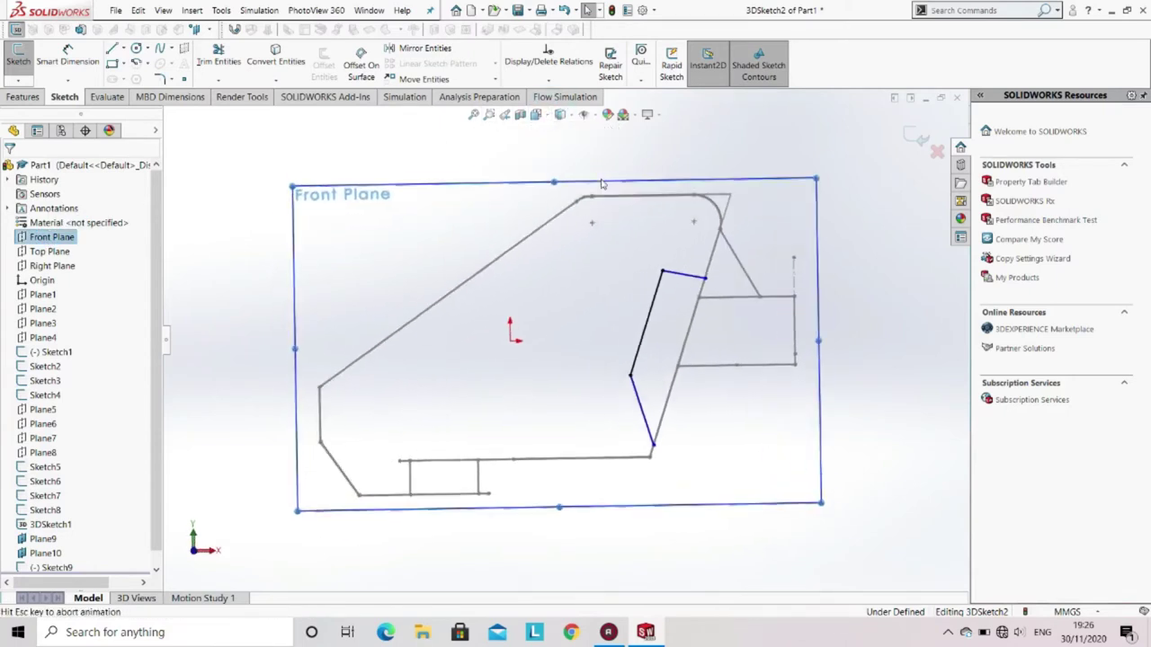
{"action": "left_click", "coordinate": [893, 345]}
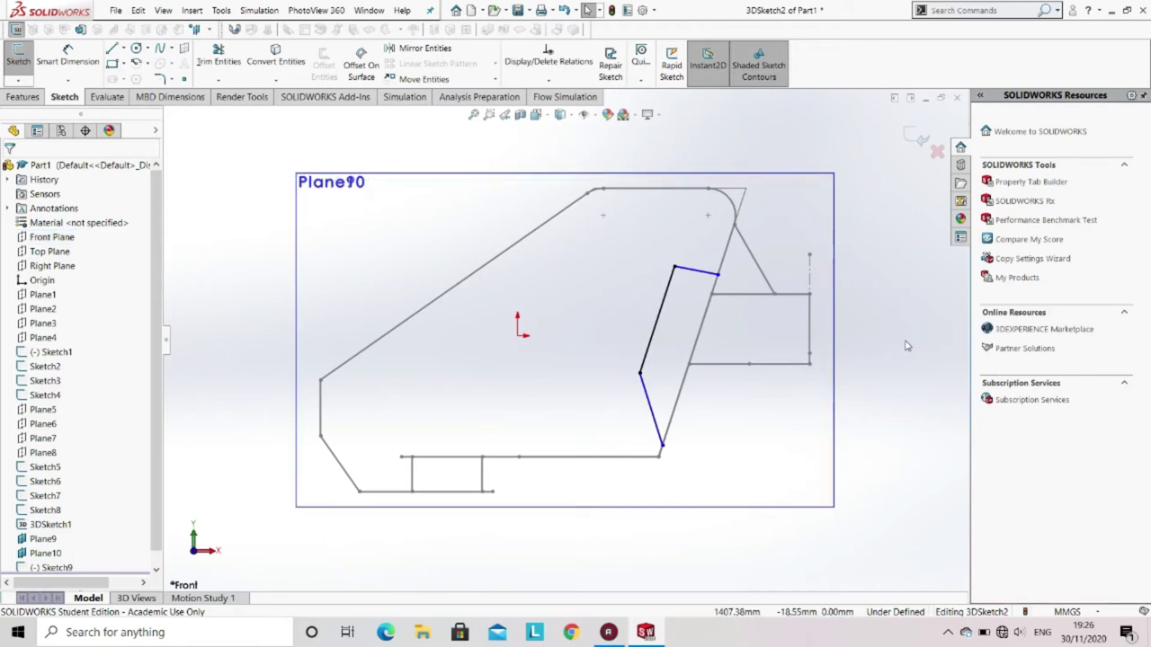
Step: Dimension the brace's lower end at 1.5 in (38.10 mm) and its upper end at 203.20 mm
{"action": "left_click", "coordinate": [67, 56]}
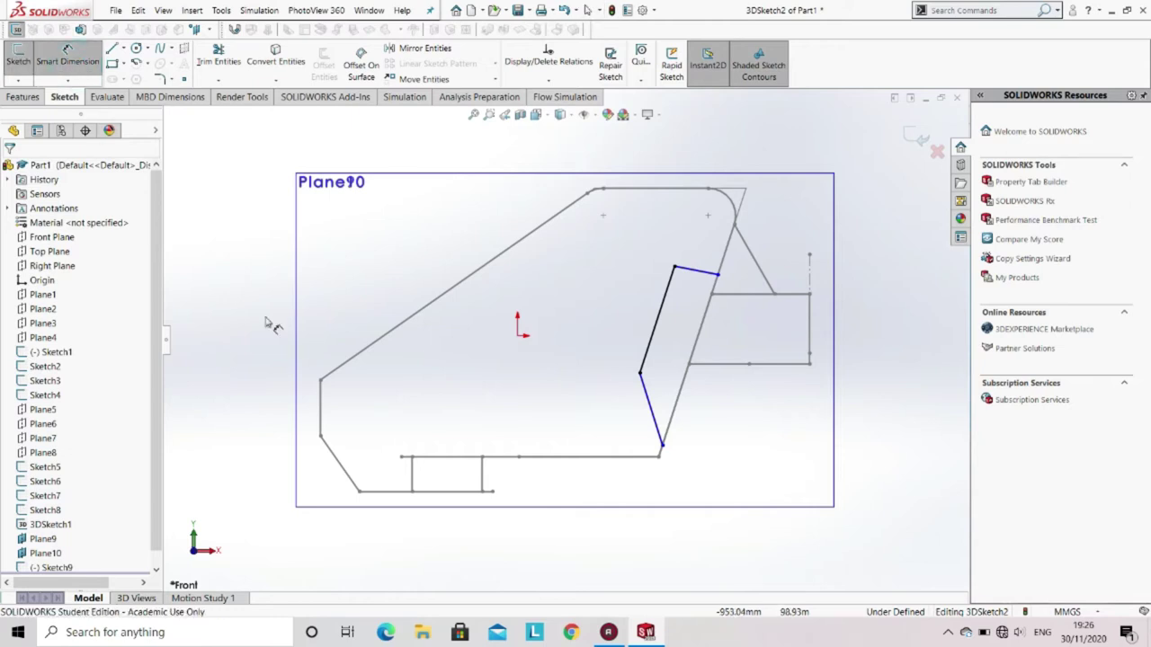
{"action": "left_click", "coordinate": [660, 460]}
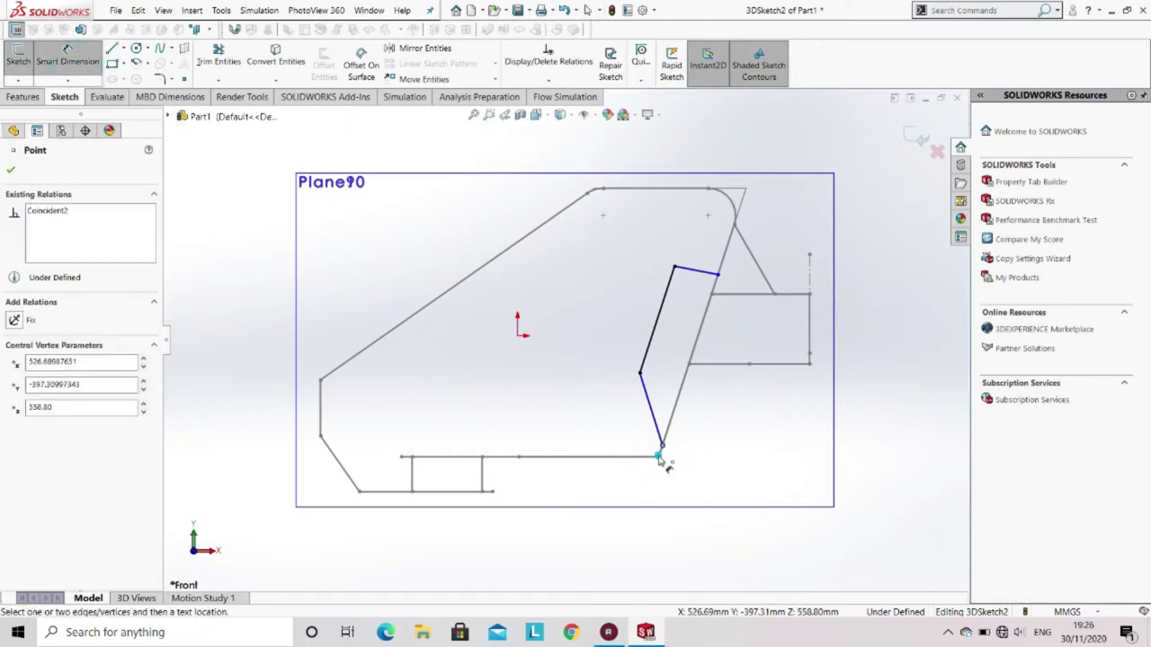
{"action": "left_click", "coordinate": [660, 457]}
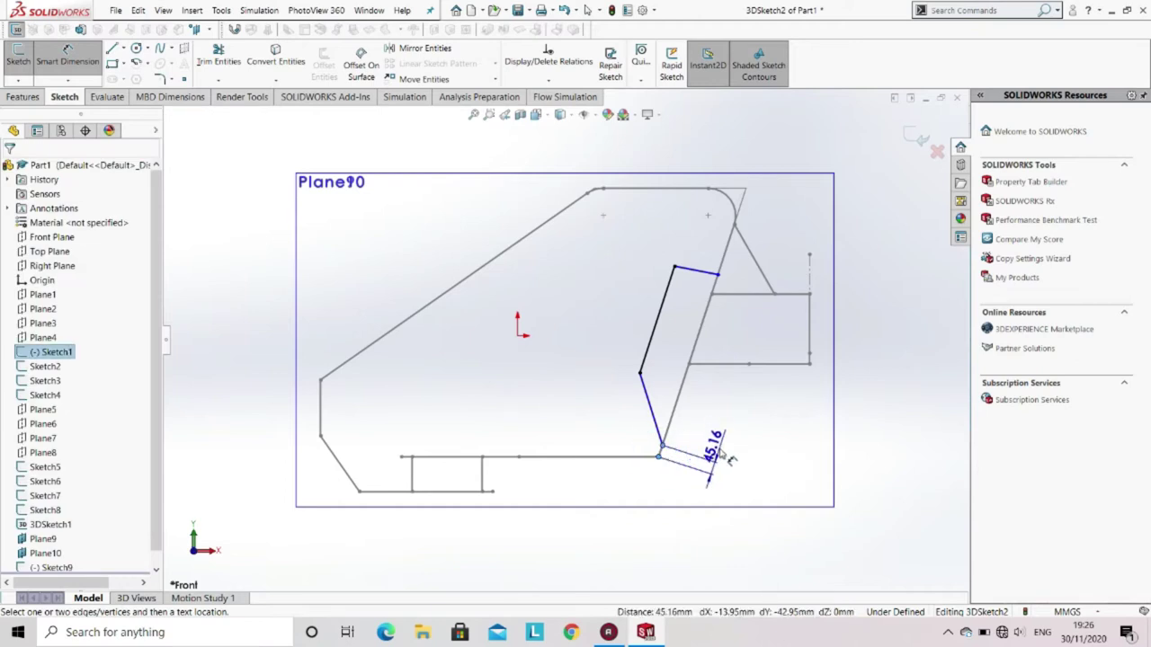
{"action": "left_click", "coordinate": [710, 469]}
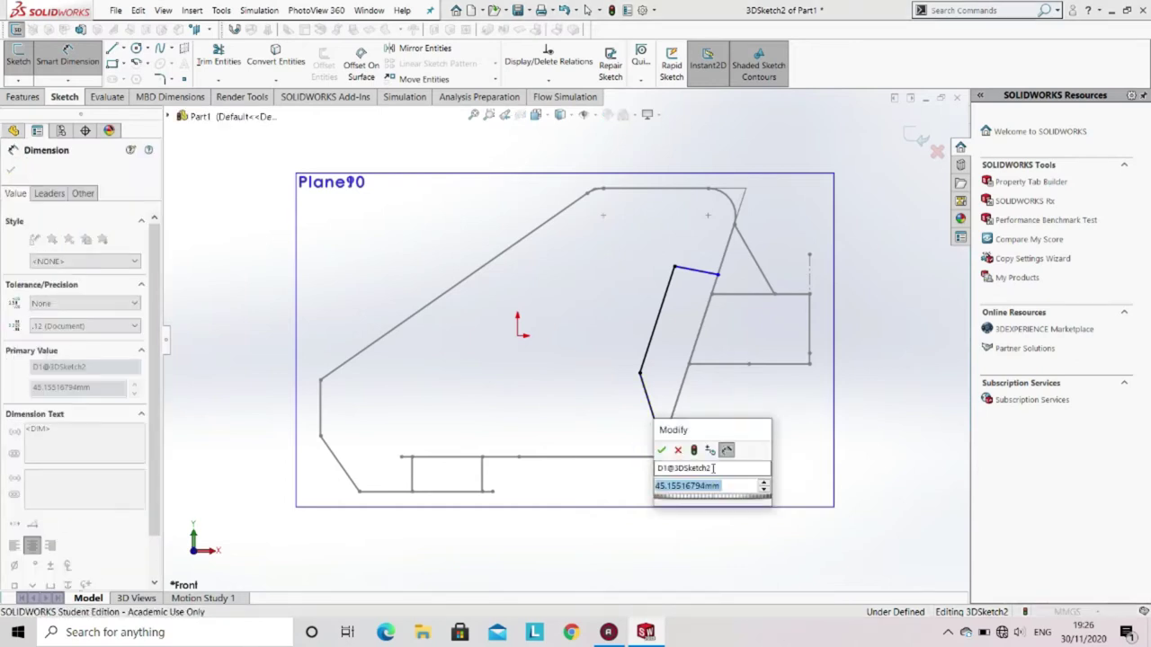
{"action": "type", "text": "1"}
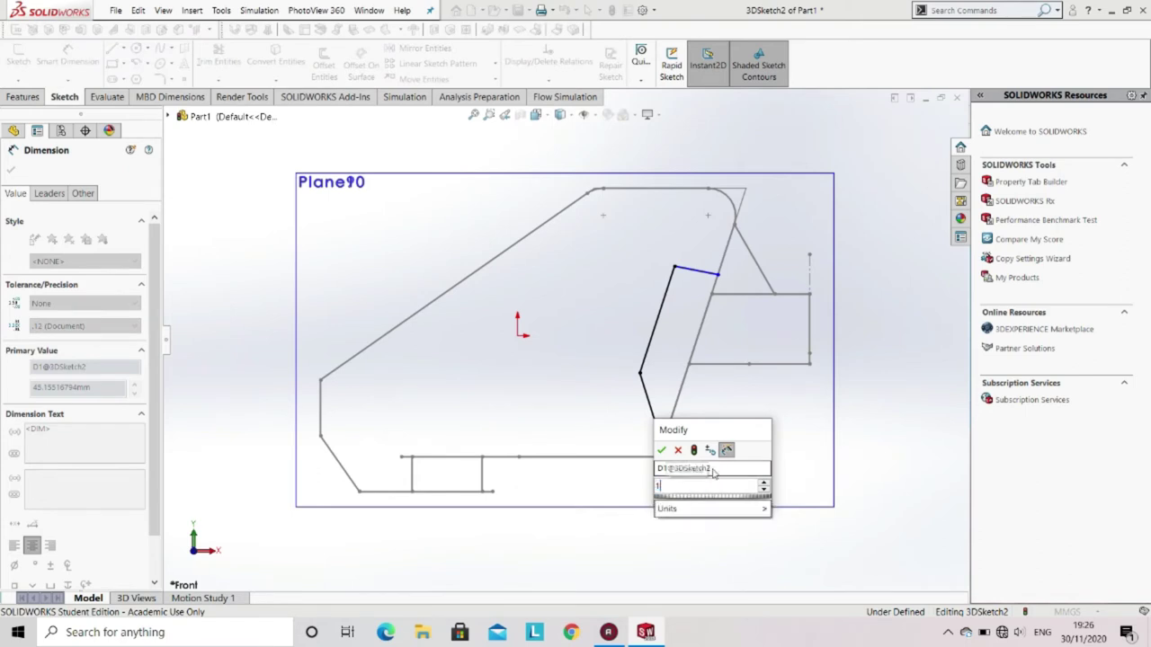
{"action": "type", "text": ".5in"}
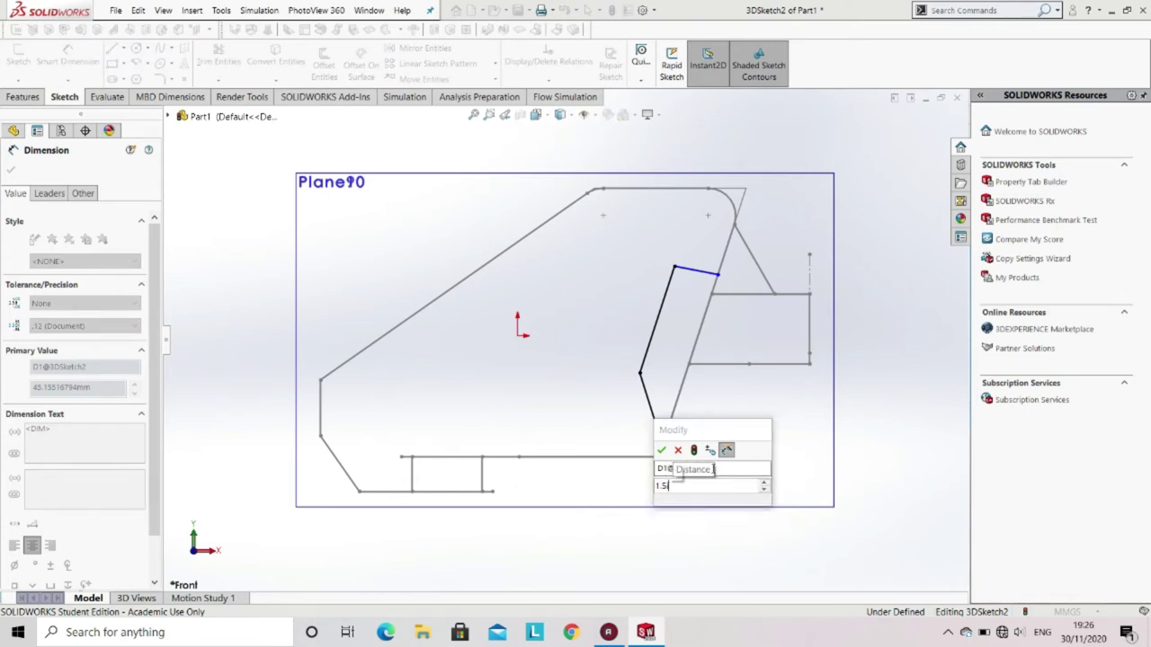
{"action": "key", "text": "Return"}
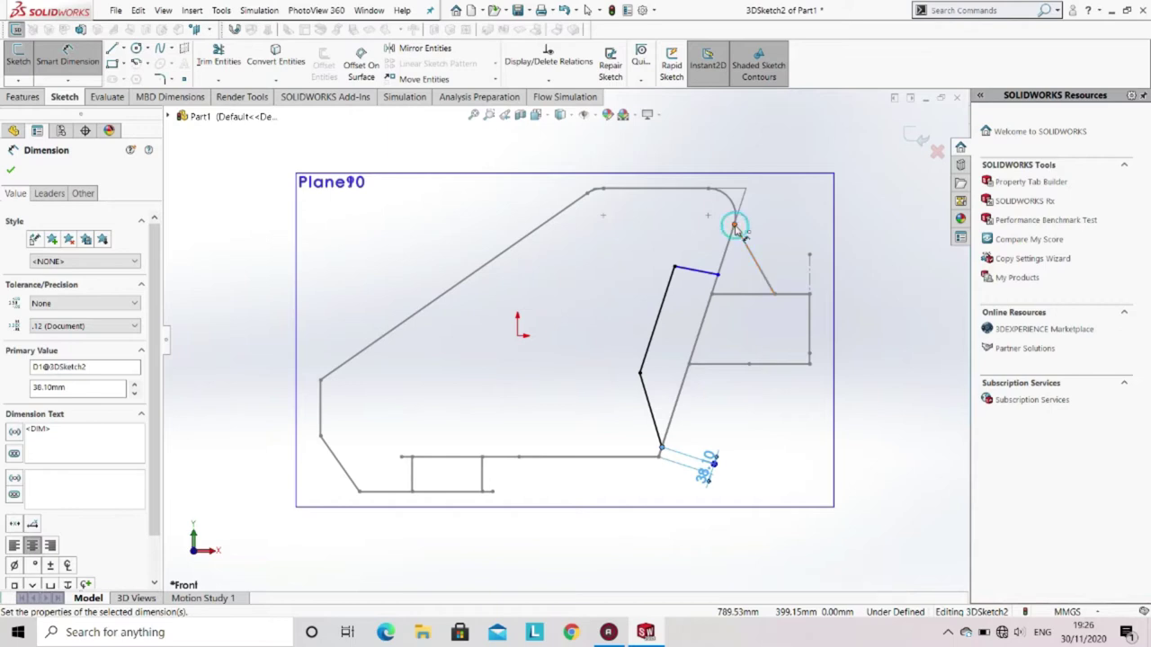
{"action": "key", "text": "Escape"}
{"action": "left_click", "coordinate": [717, 274]}
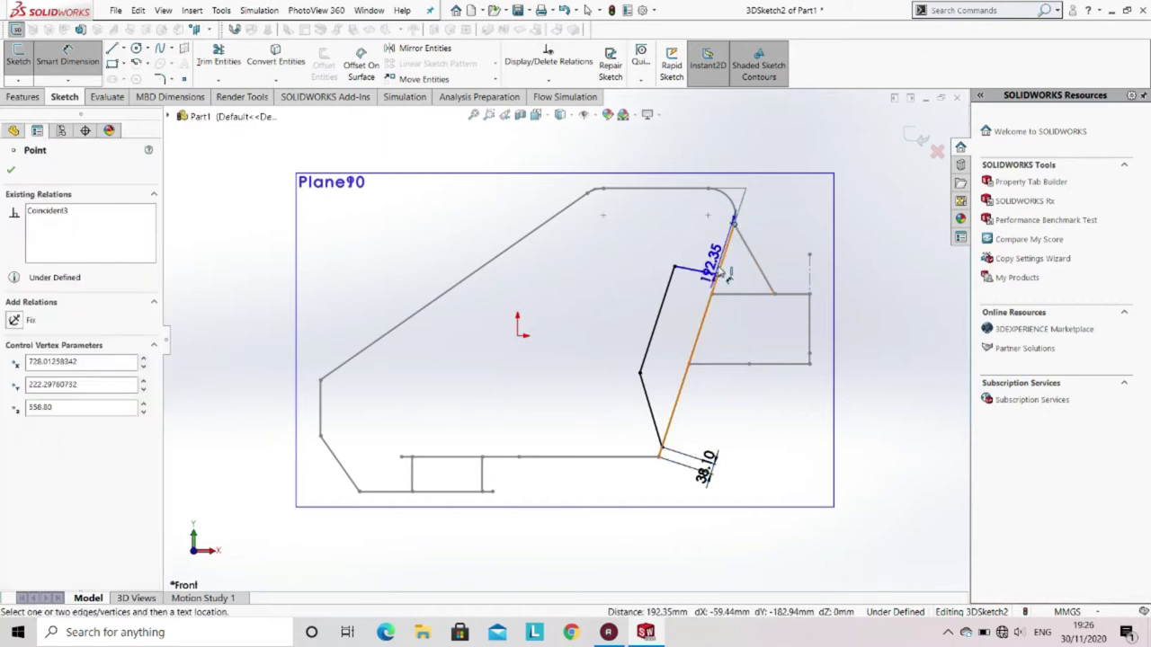
{"action": "left_click", "coordinate": [714, 263]}
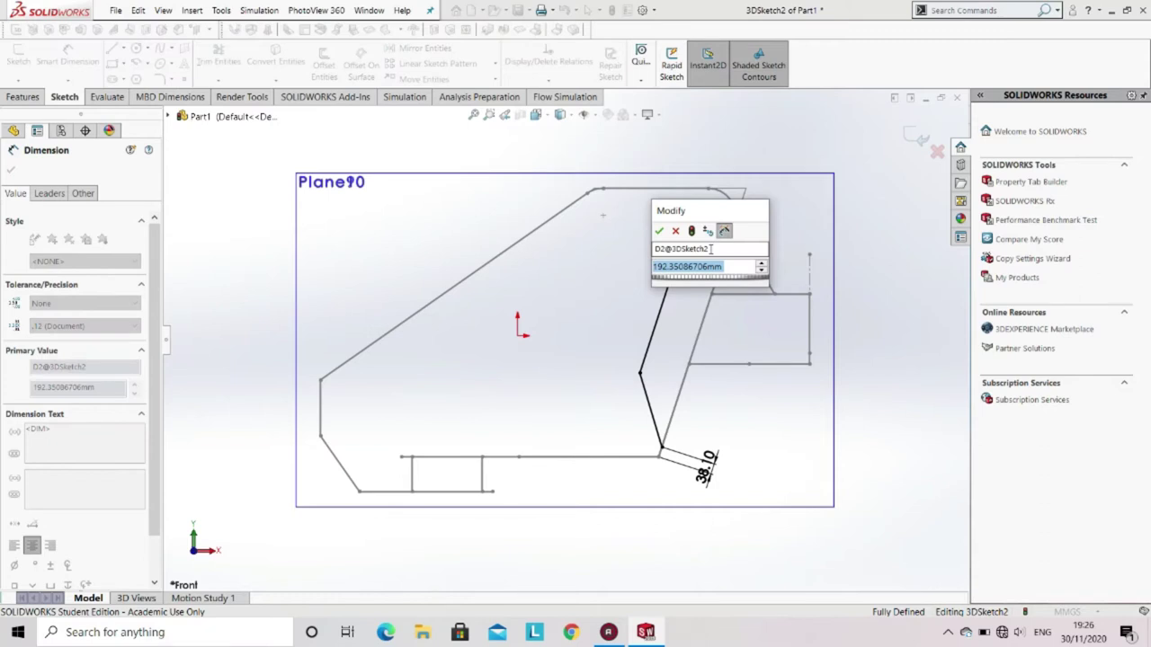
{"action": "type", "text": "192.35"}
{"action": "key", "text": "Return"}
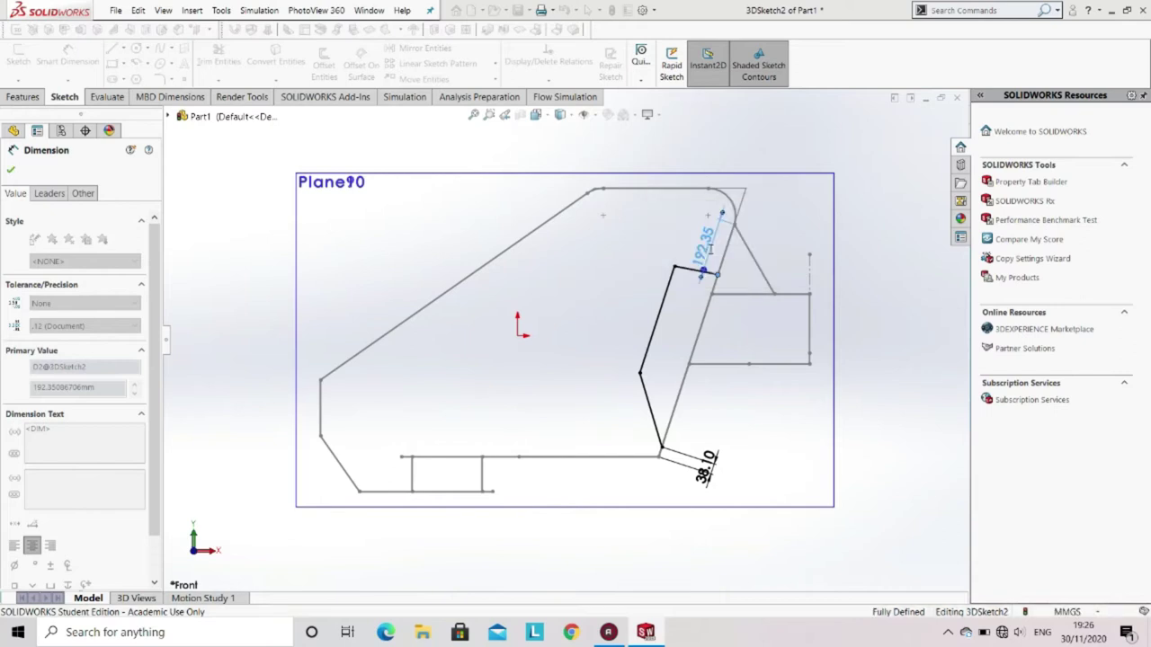
{"action": "left_click", "coordinate": [882, 359]}
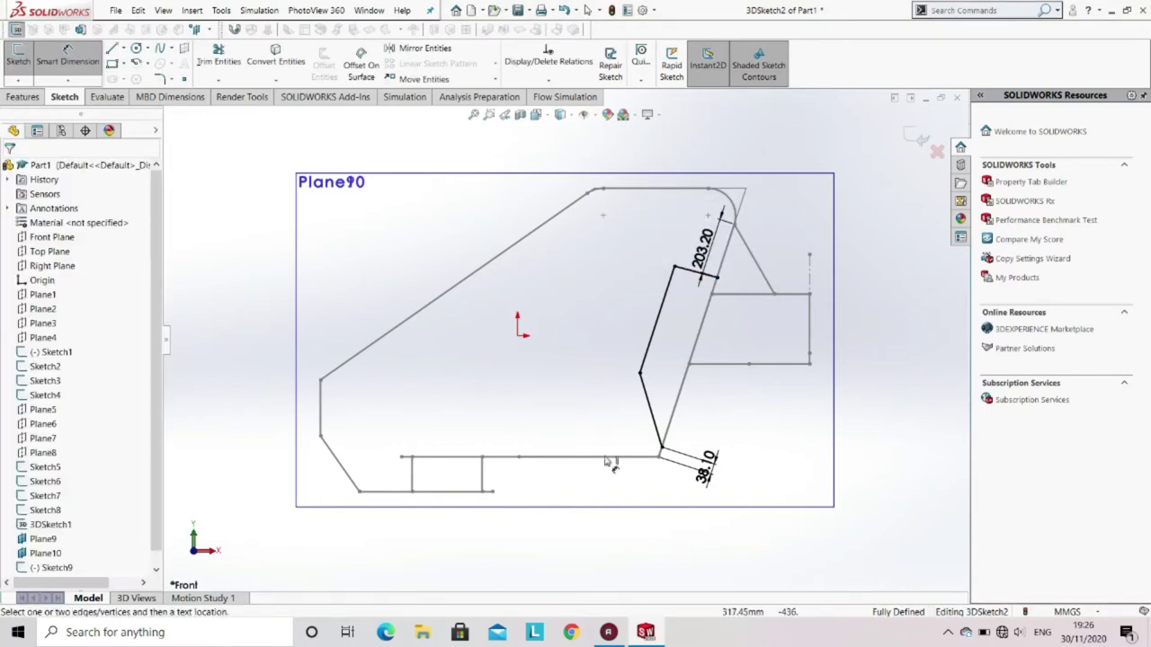
Step: Fillet the brace's upper and lower corners with a 70 mm radius
{"action": "left_click", "coordinate": [159, 79]}
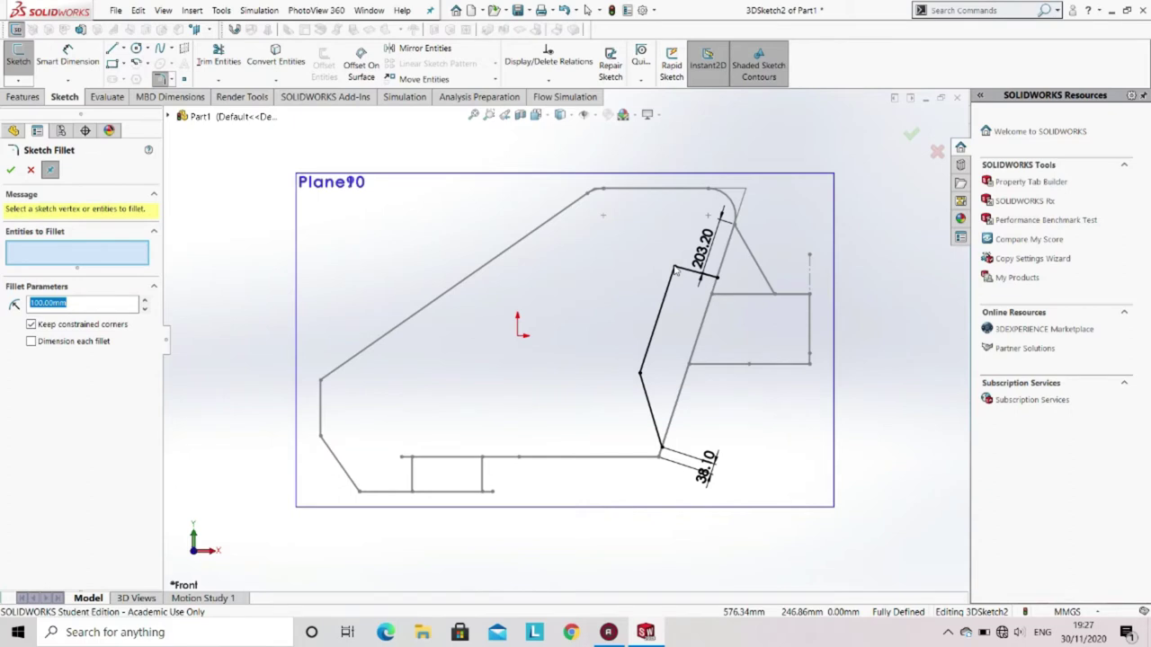
{"action": "middle_click_drag", "start_coordinate": [683, 282], "coordinate": [676, 289]}
{"action": "scroll", "coordinate": [674, 295], "scroll_direction": "down", "scroll_amount": 2}
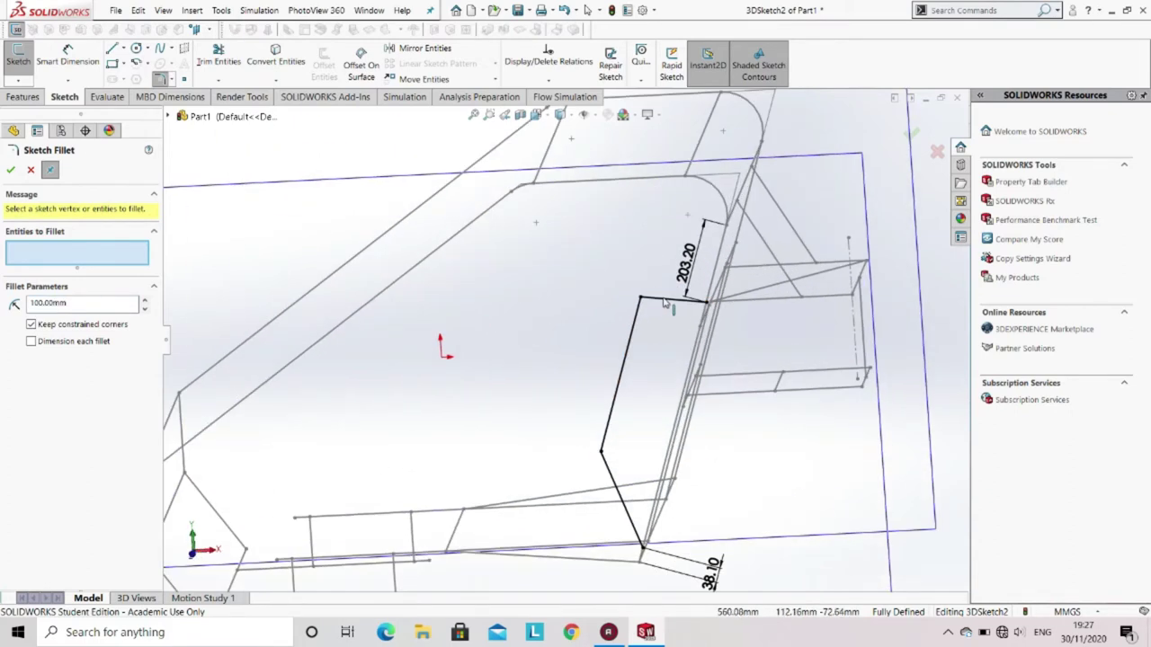
{"action": "left_click", "coordinate": [646, 303]}
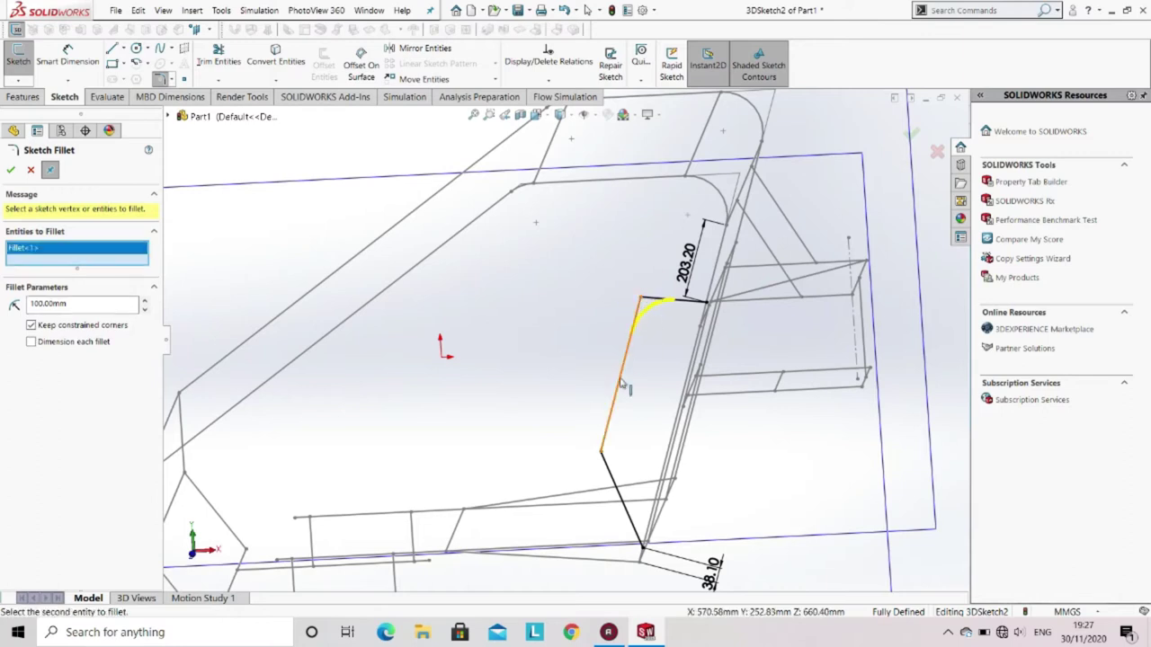
{"action": "left_click", "coordinate": [602, 452]}
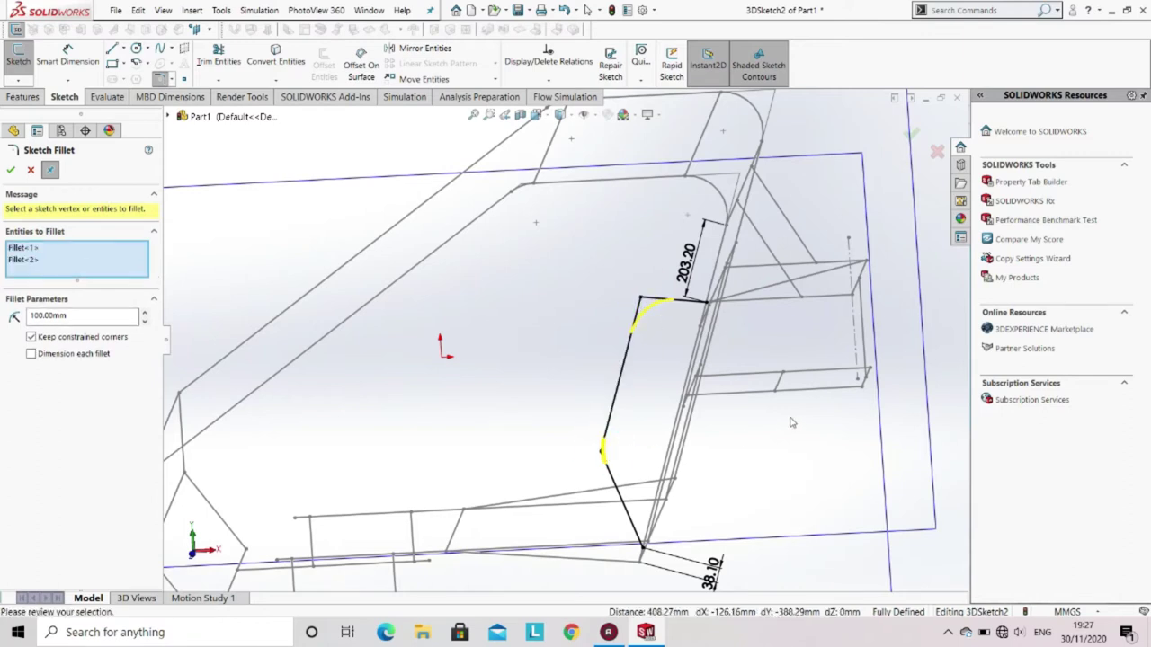
{"action": "left_click", "coordinate": [144, 321]}
{"action": "left_click", "coordinate": [11, 171]}
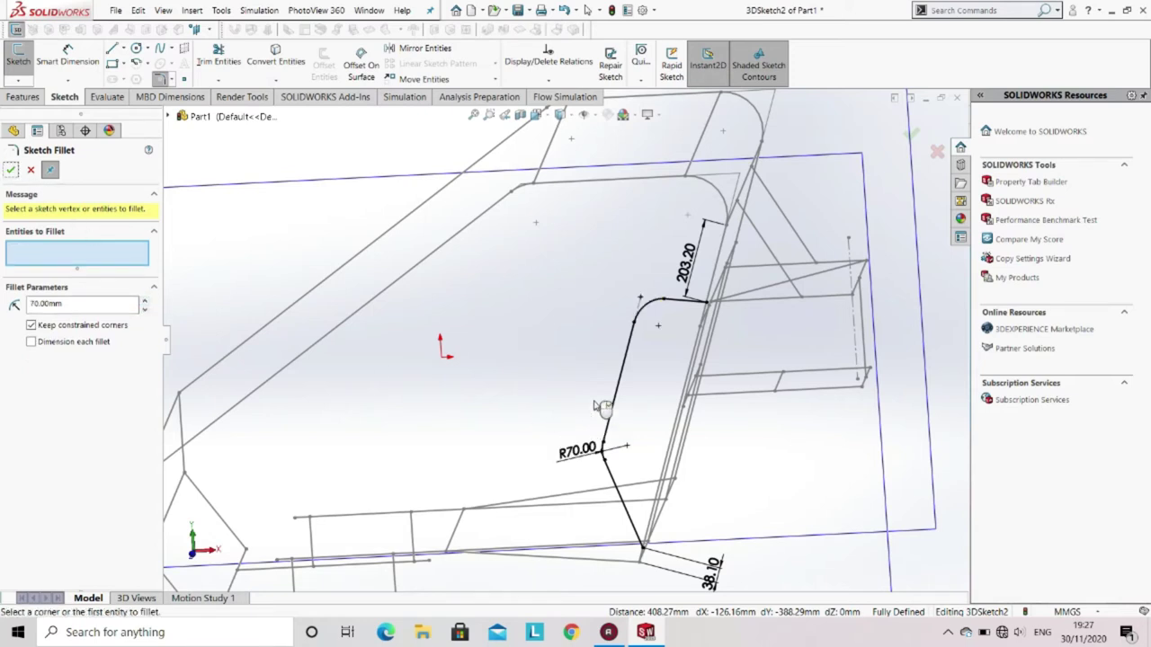
{"action": "scroll", "coordinate": [602, 395], "scroll_direction": "up", "scroll_amount": 3}
{"action": "mouse_move", "coordinate": [602, 384]}
{"action": "middle_mouse_down"}
{"action": "mouse_move", "coordinate": [595, 373]}
{"action": "mouse_move", "coordinate": [650, 415]}
{"action": "mouse_move", "coordinate": [599, 385]}
{"action": "mouse_move", "coordinate": [599, 368]}
{"action": "middle_mouse_up"}
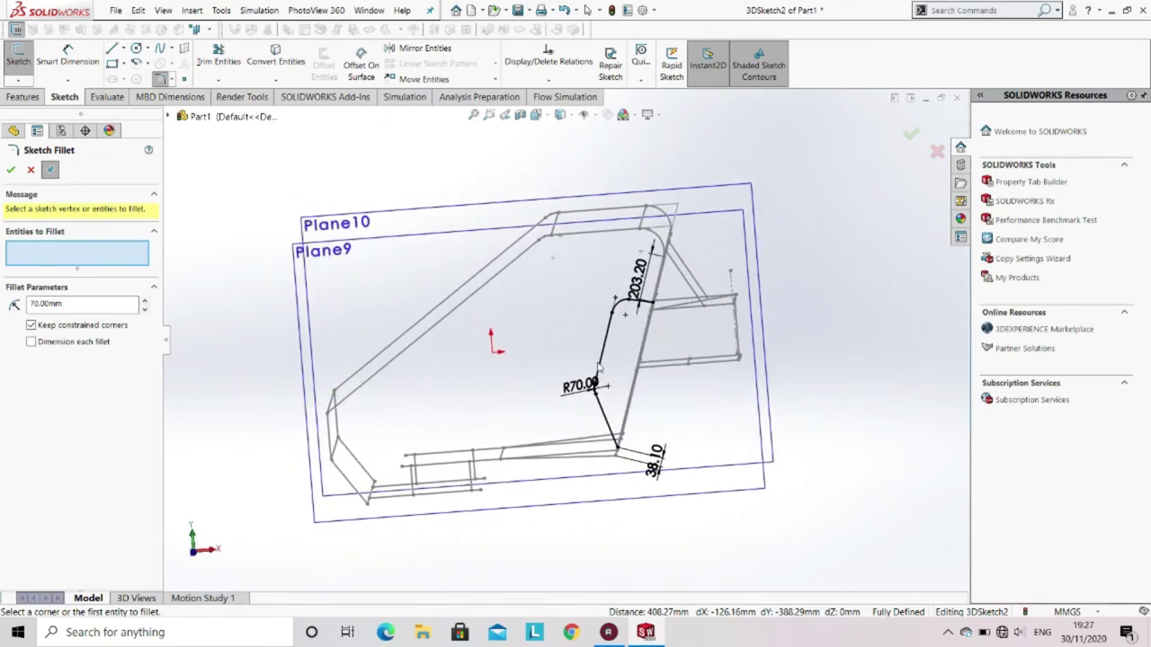
{"action": "left_click", "coordinate": [9, 169]}
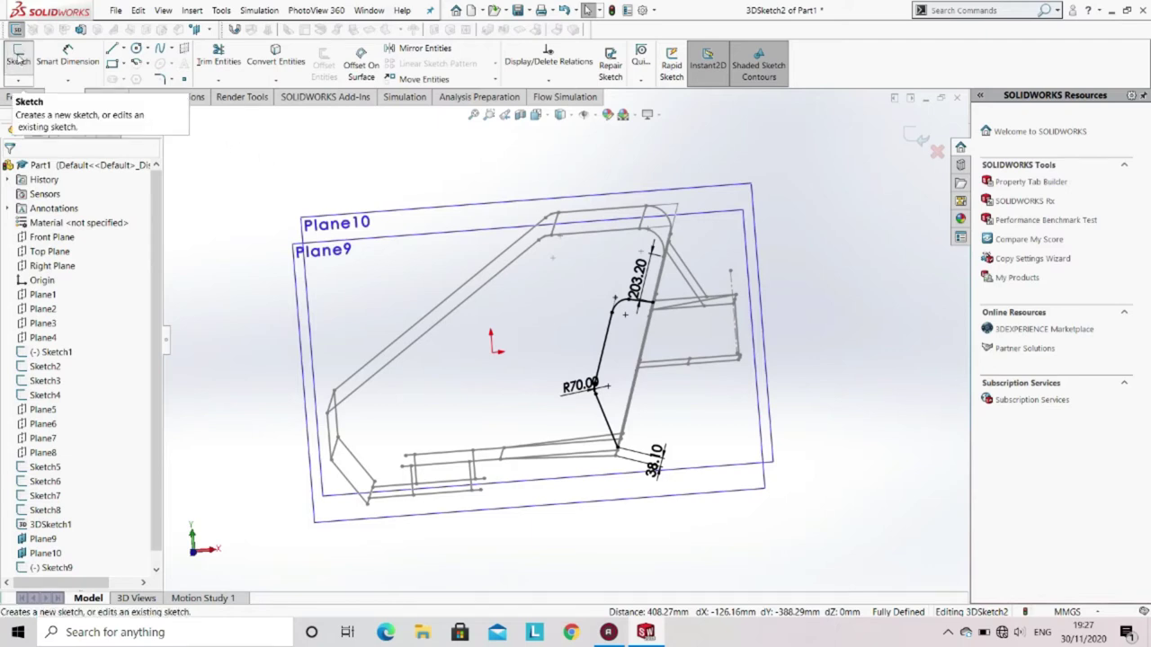
Step: Exit the 3D sketch and start a new sketch on Plane10, viewed face-on
{"action": "mouse_move", "coordinate": [513, 339]}
{"action": "middle_mouse_down"}
{"action": "mouse_move", "coordinate": [558, 334]}
{"action": "mouse_move", "coordinate": [508, 327]}
{"action": "mouse_move", "coordinate": [522, 322]}
{"action": "mouse_move", "coordinate": [509, 316]}
{"action": "mouse_move", "coordinate": [523, 342]}
{"action": "middle_mouse_up"}
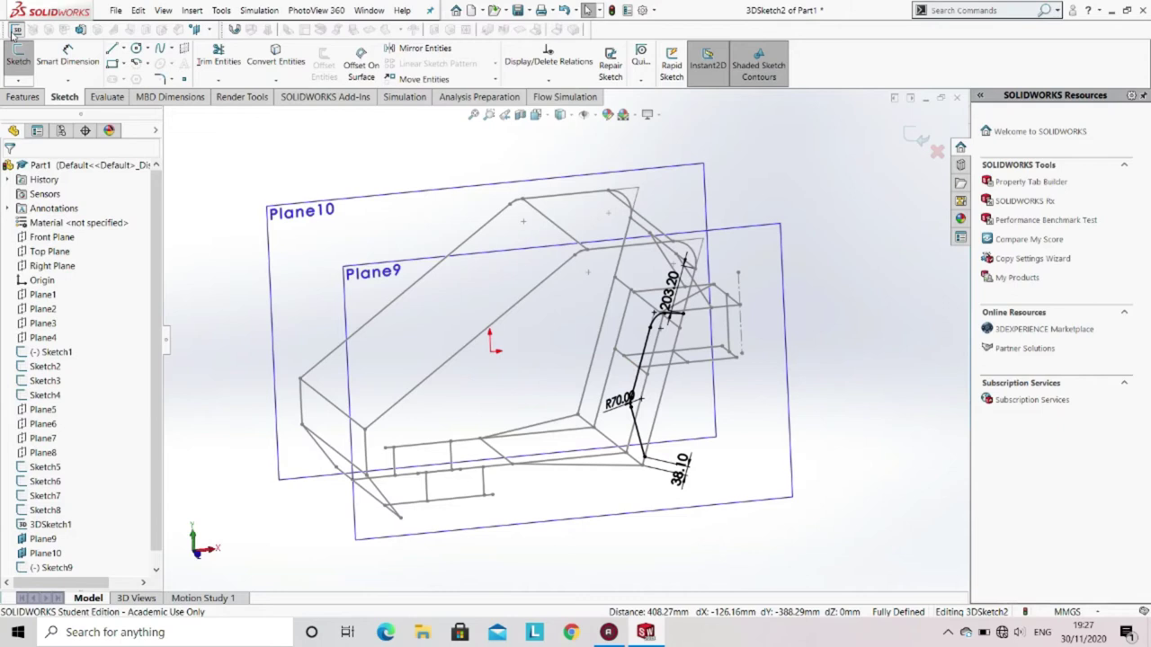
{"action": "left_click", "coordinate": [15, 30]}
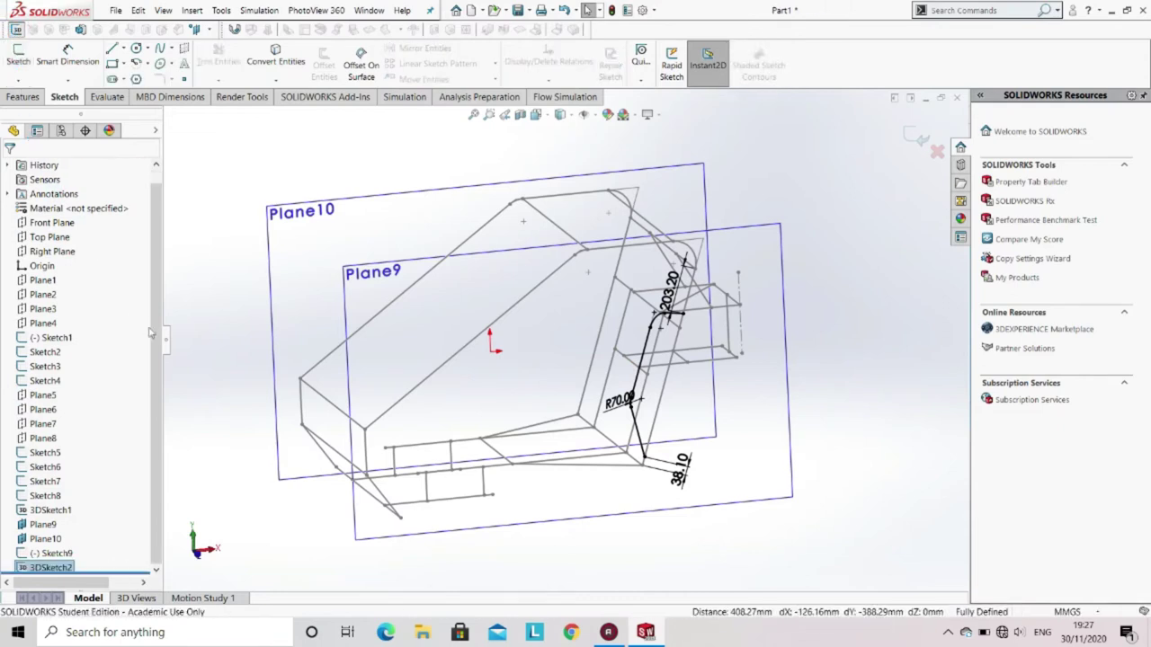
{"action": "left_click", "coordinate": [302, 239]}
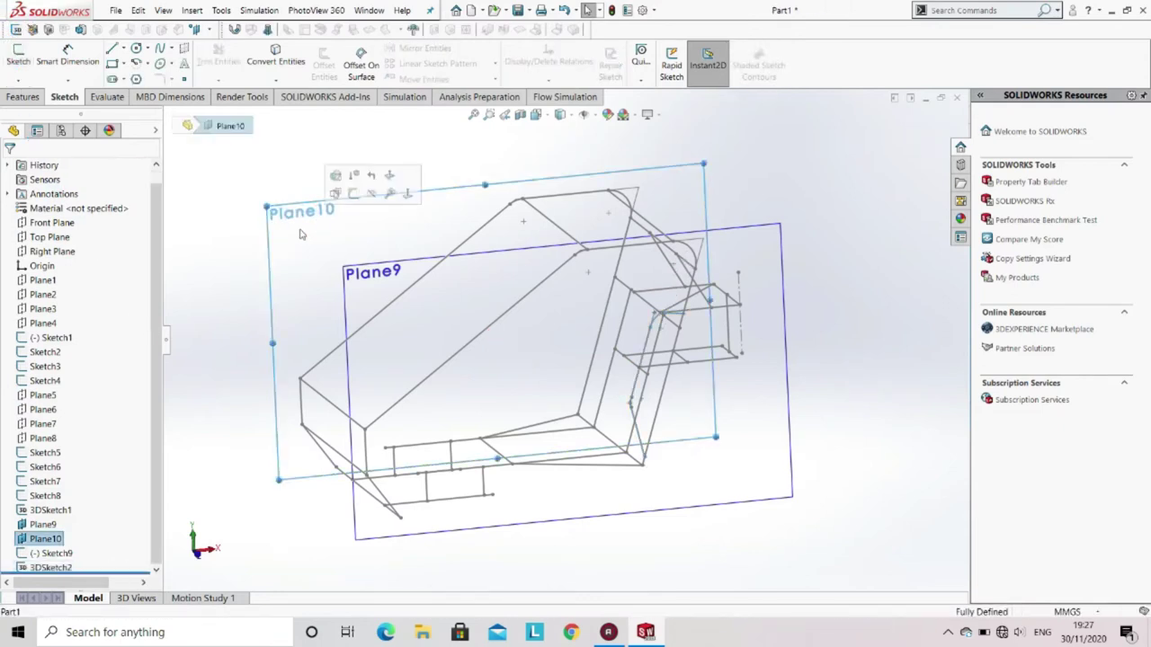
{"action": "left_click", "coordinate": [18, 55]}
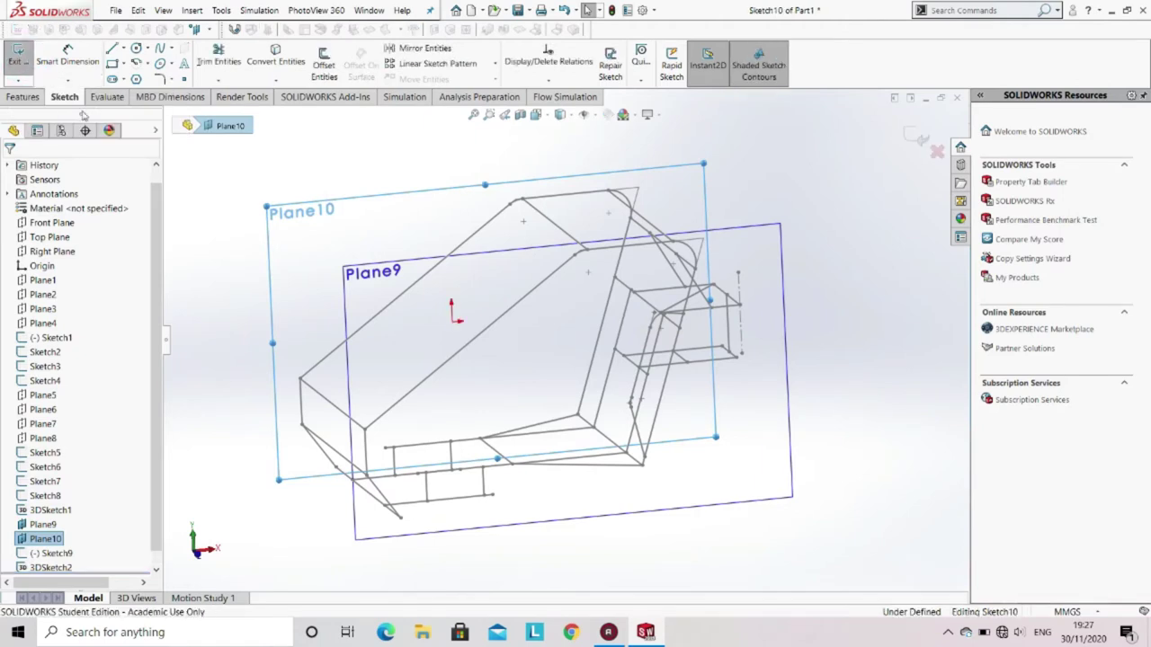
{"action": "left_click", "coordinate": [547, 116]}
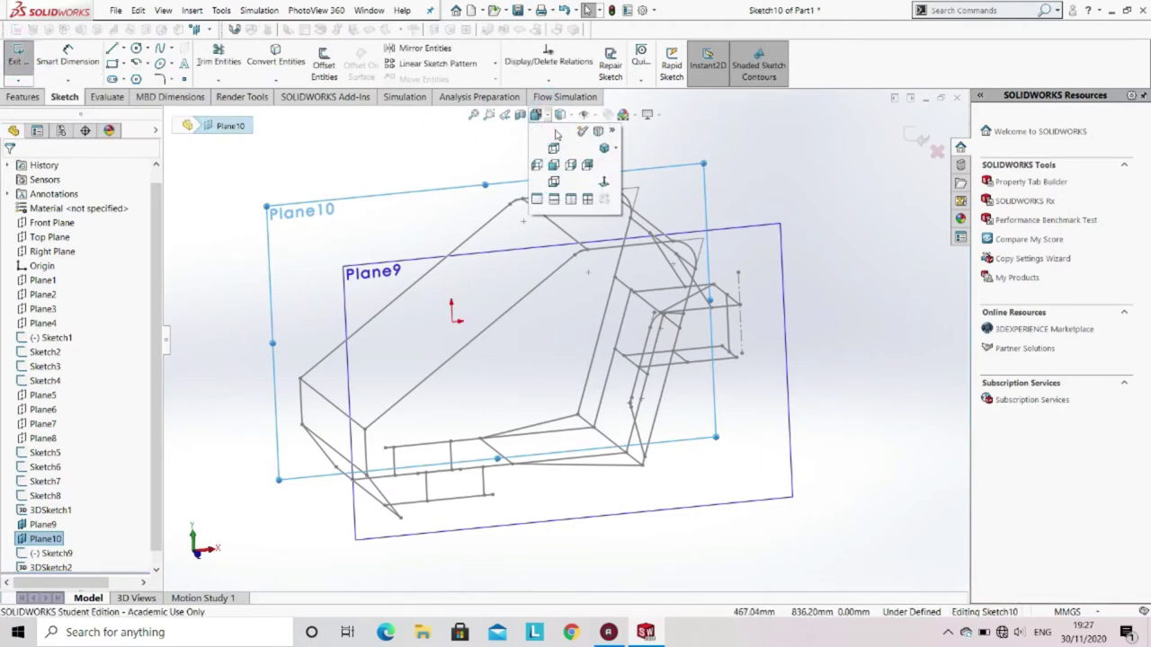
{"action": "left_click", "coordinate": [602, 186]}
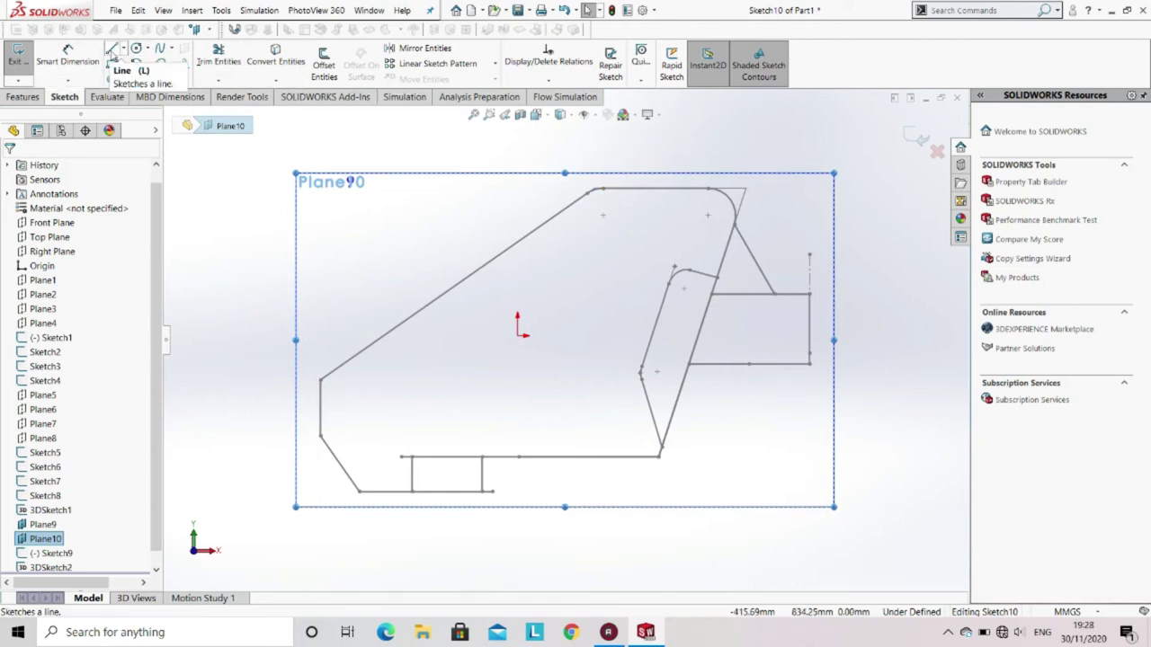
Step: Draw a 408.27 mm construction line from the fillet arc's end to the lower corner, then exit the sketch
{"action": "left_click", "coordinate": [111, 51]}
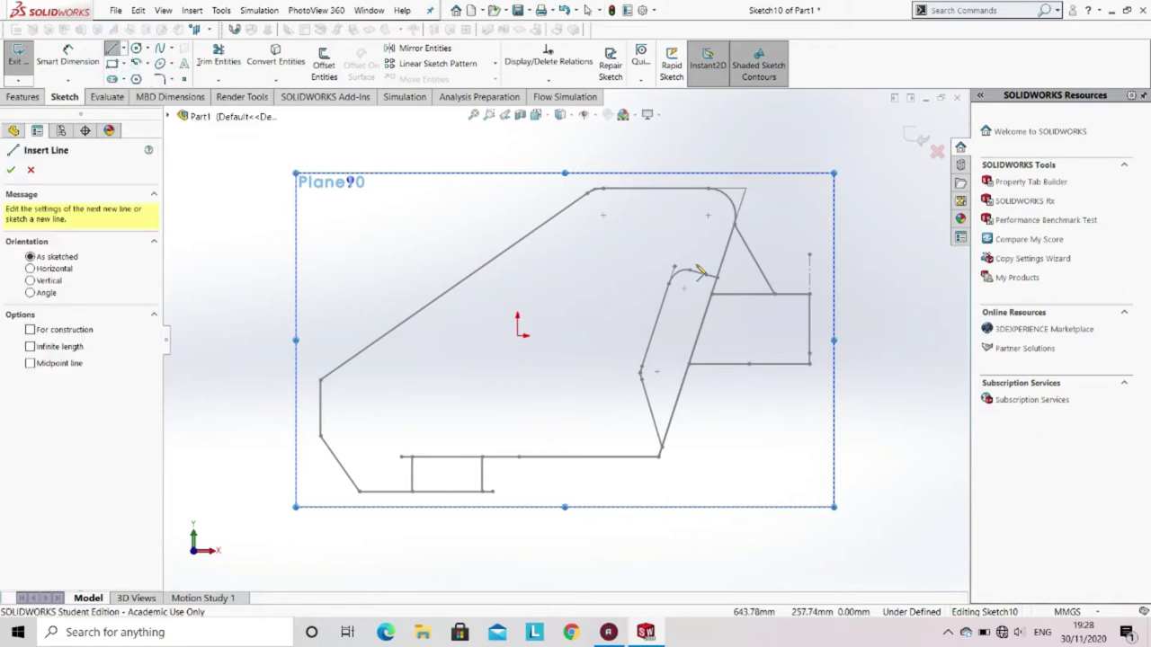
{"action": "scroll", "coordinate": [697, 274], "scroll_direction": "down", "scroll_amount": 5}
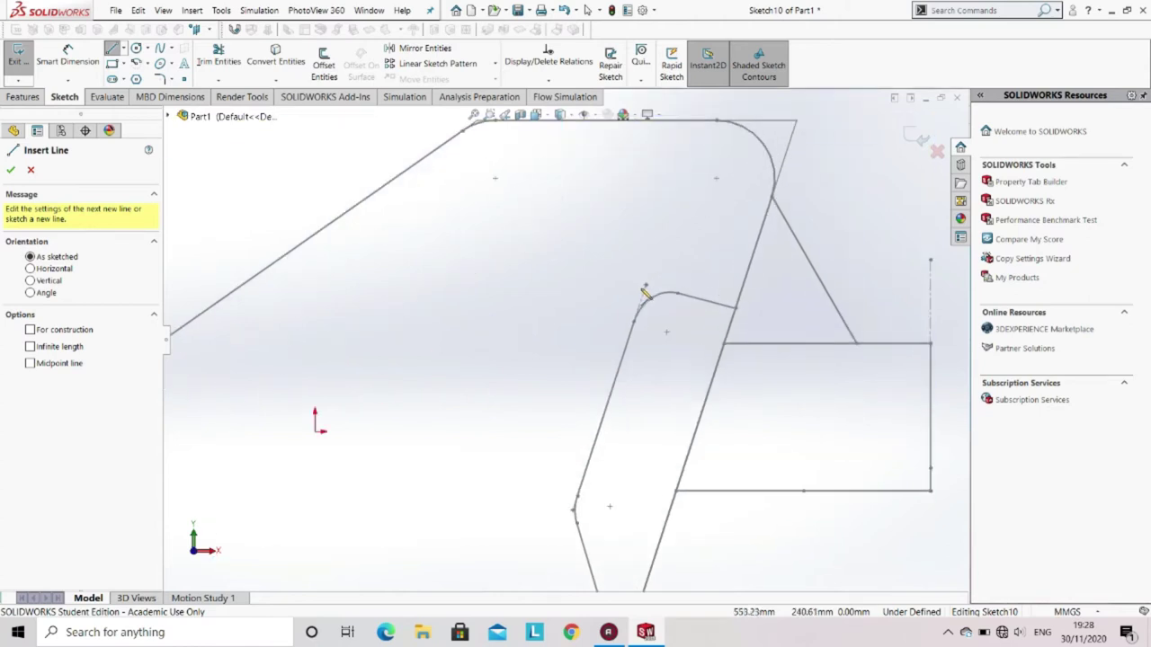
{"action": "left_click", "coordinate": [644, 288]}
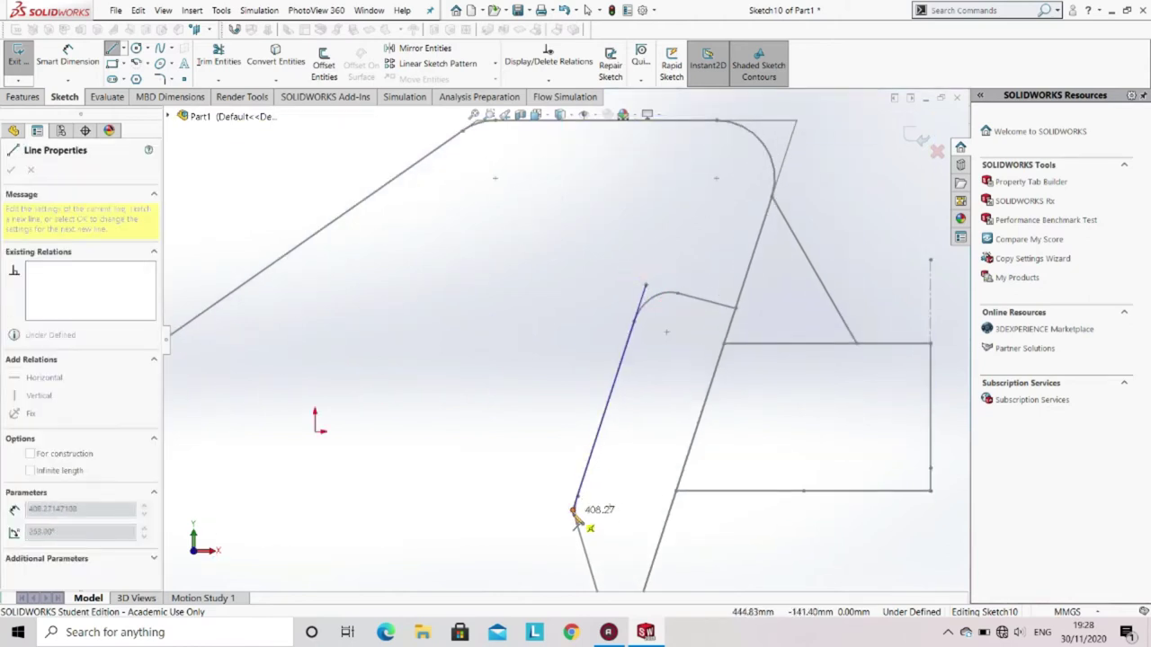
{"action": "double_click", "coordinate": [574, 513]}
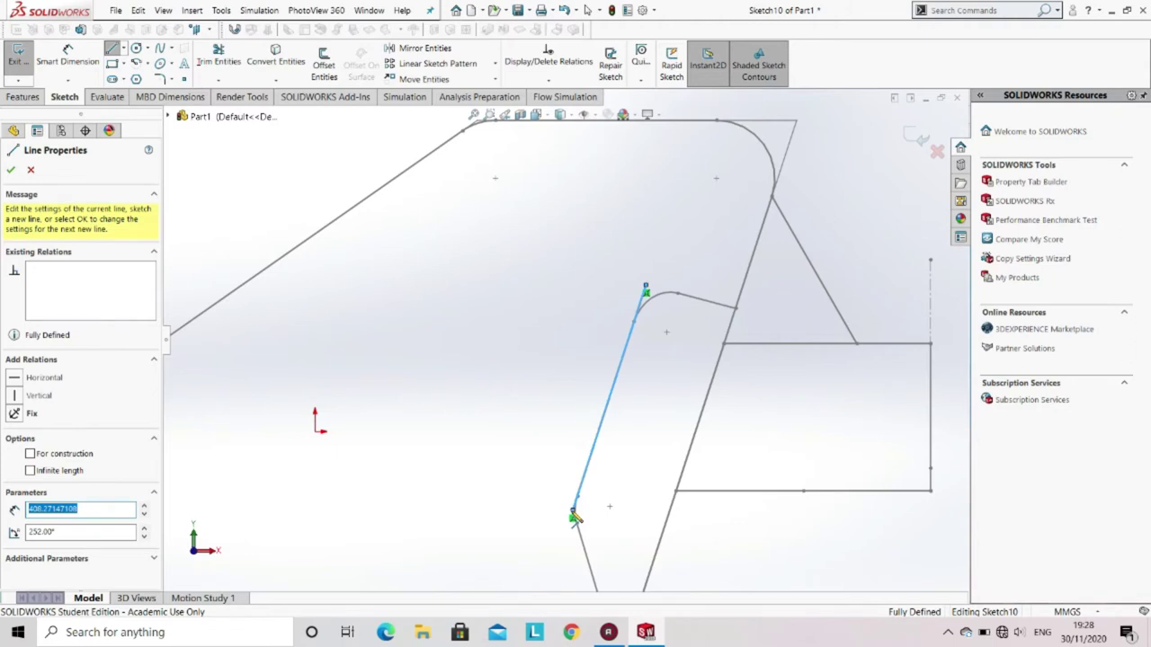
{"action": "key", "text": "Escape"}
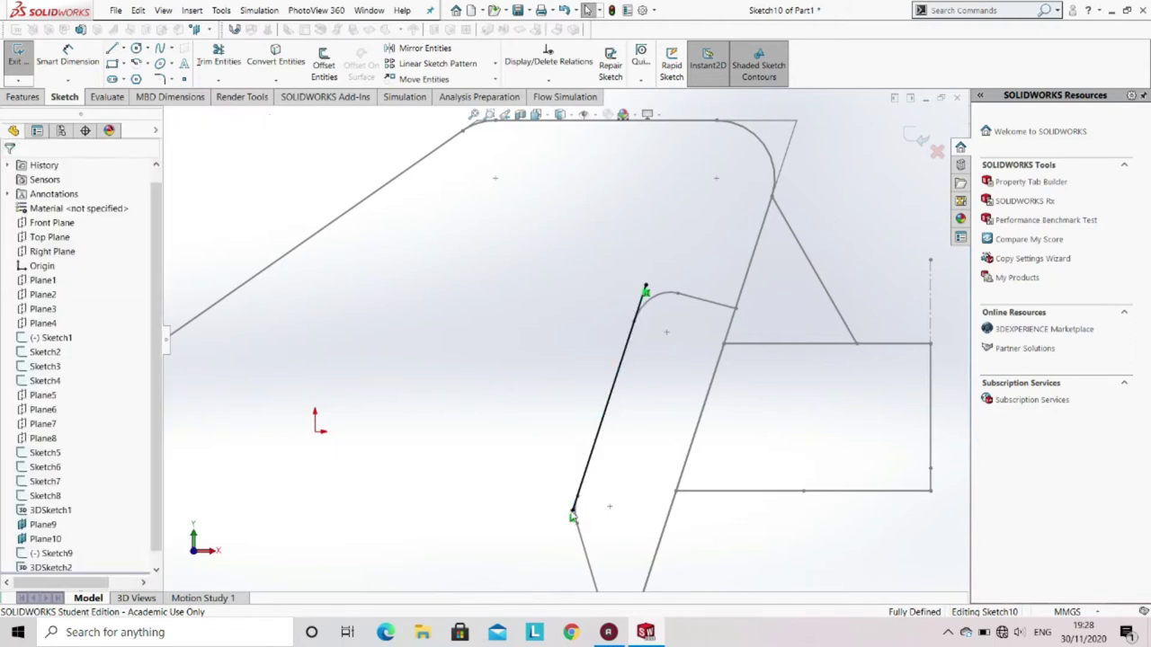
{"action": "left_click", "coordinate": [602, 433]}
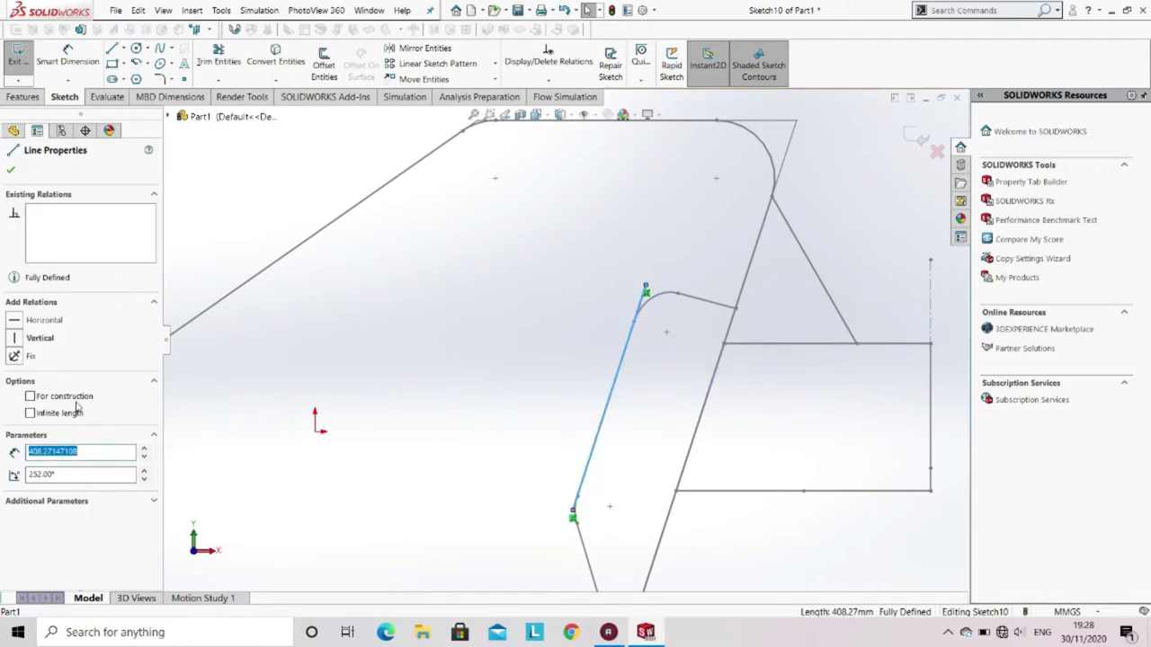
{"action": "left_click", "coordinate": [31, 397]}
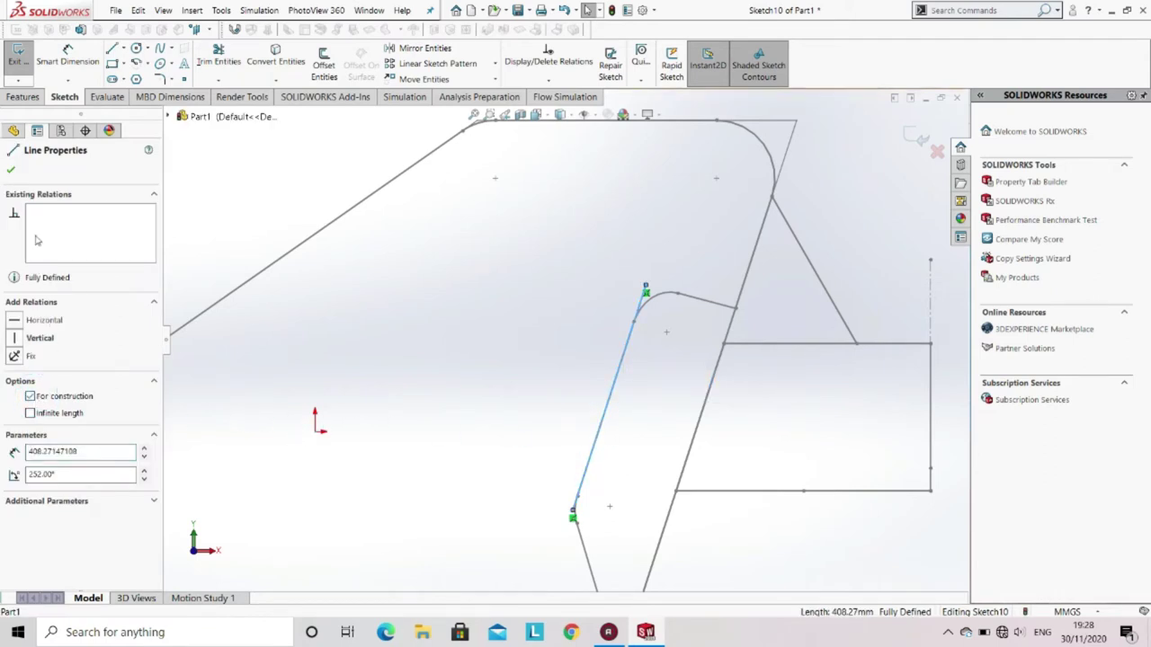
{"action": "left_click", "coordinate": [18, 55]}
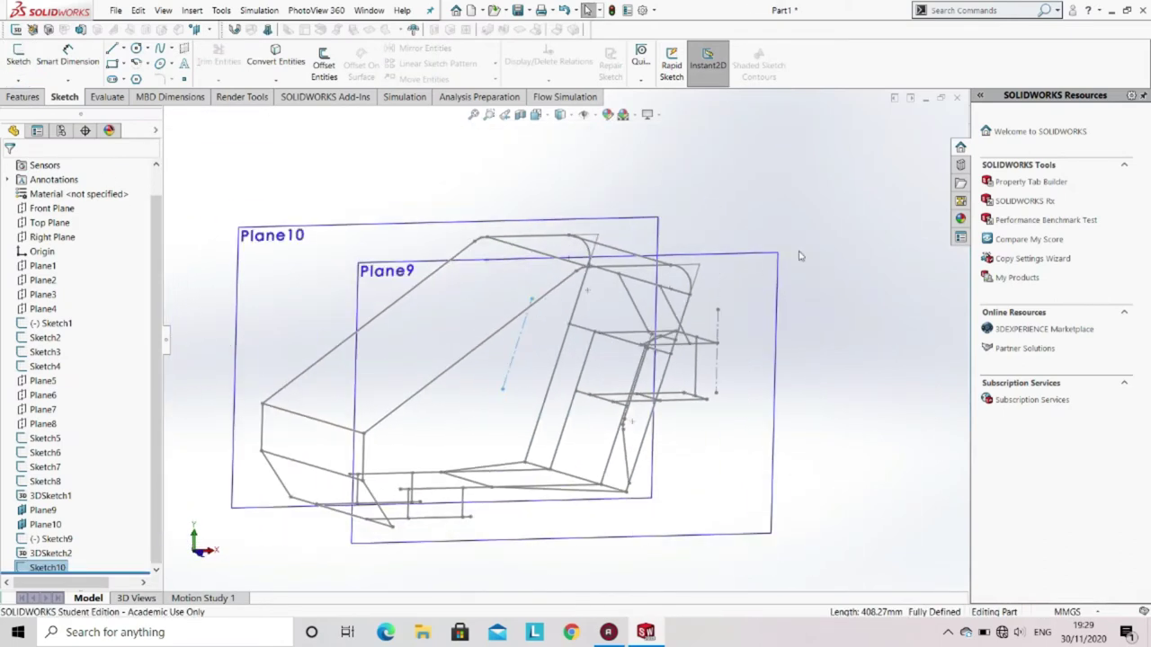
Step: Start a new 3D sketch and draw a line straight down from the origin
{"action": "mouse_move", "coordinate": [520, 324]}
{"action": "middle_mouse_down"}
{"action": "mouse_move", "coordinate": [544, 258]}
{"action": "mouse_move", "coordinate": [648, 300]}
{"action": "mouse_move", "coordinate": [717, 291]}
{"action": "mouse_move", "coordinate": [247, 128]}
{"action": "middle_mouse_up"}
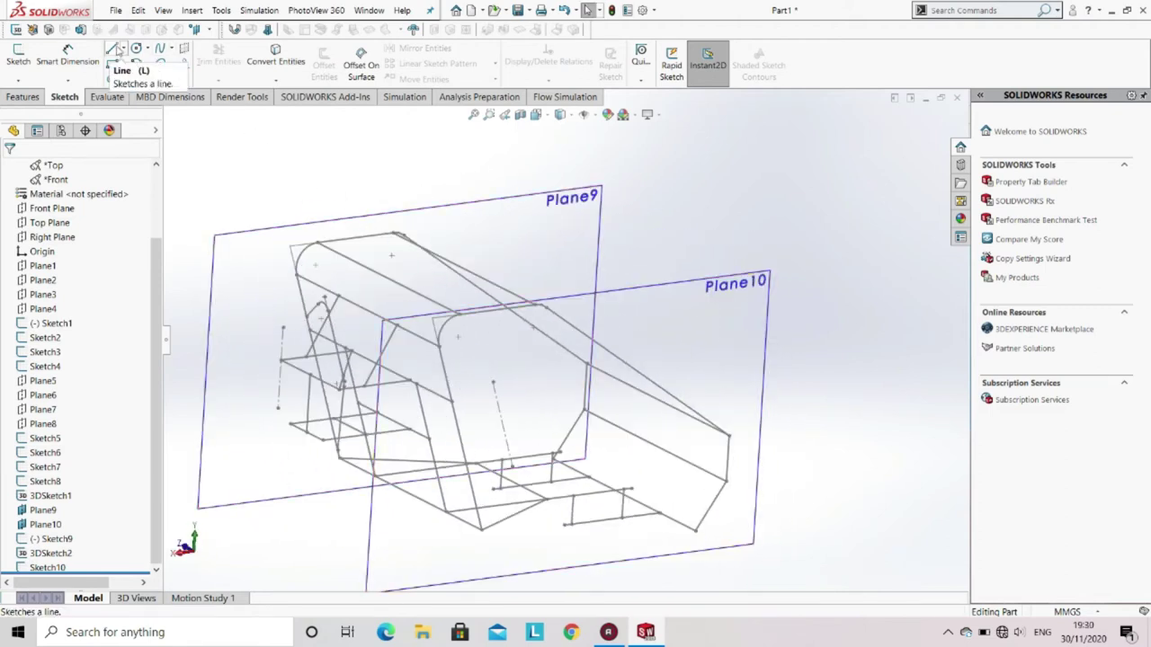
{"action": "left_click", "coordinate": [18, 30]}
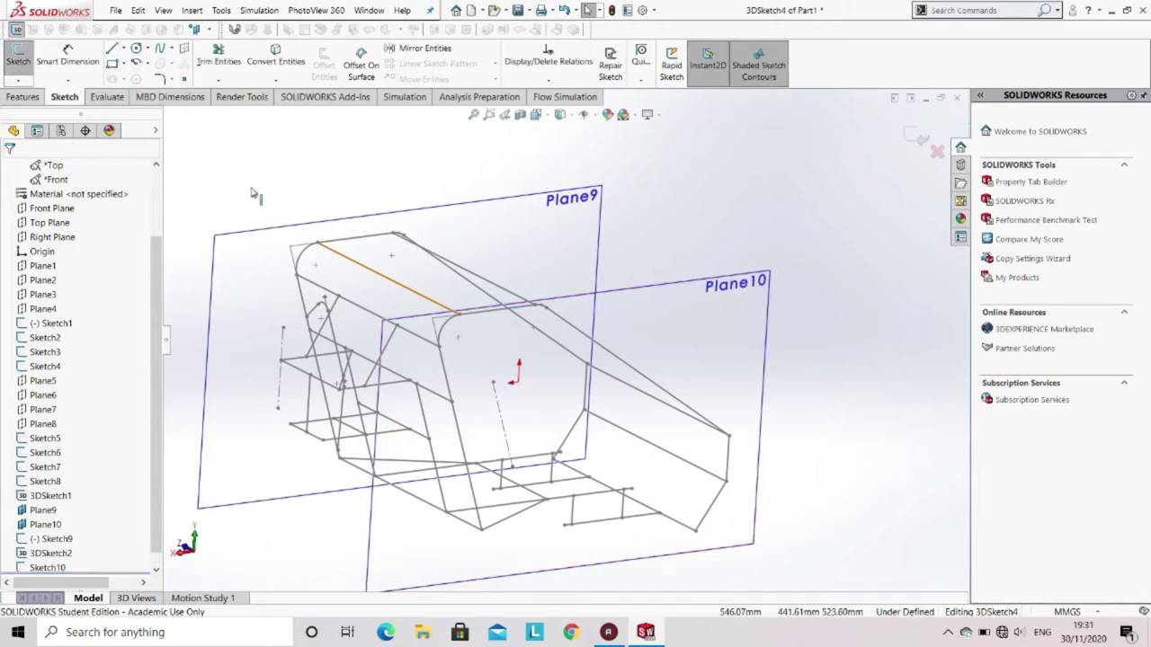
{"action": "left_click", "coordinate": [494, 382]}
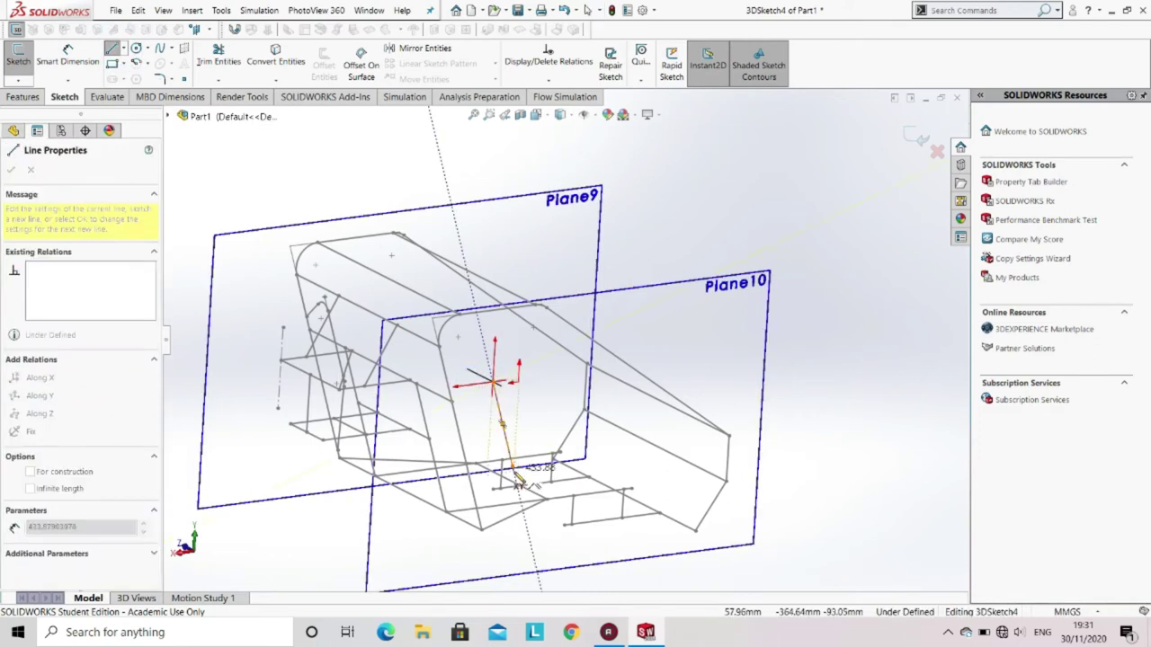
{"action": "left_click", "coordinate": [513, 469]}
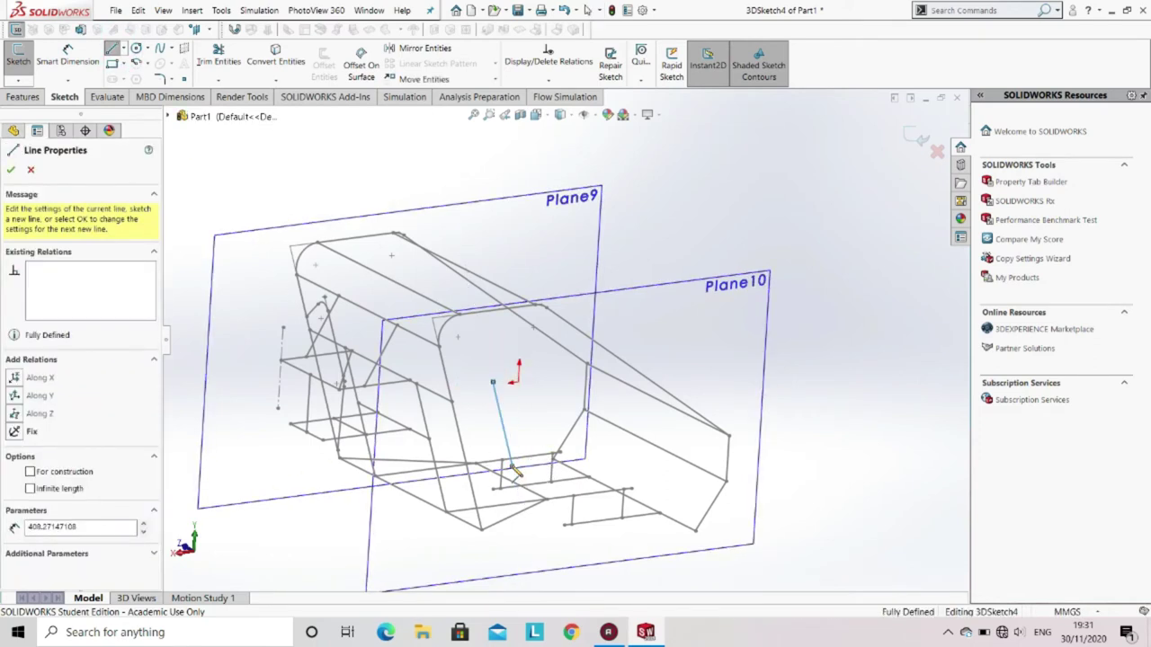
{"action": "key", "text": "Escape"}
Step: Add a second line leftward from the origin and a third down toward the bottom rail
{"action": "left_click", "coordinate": [112, 49]}
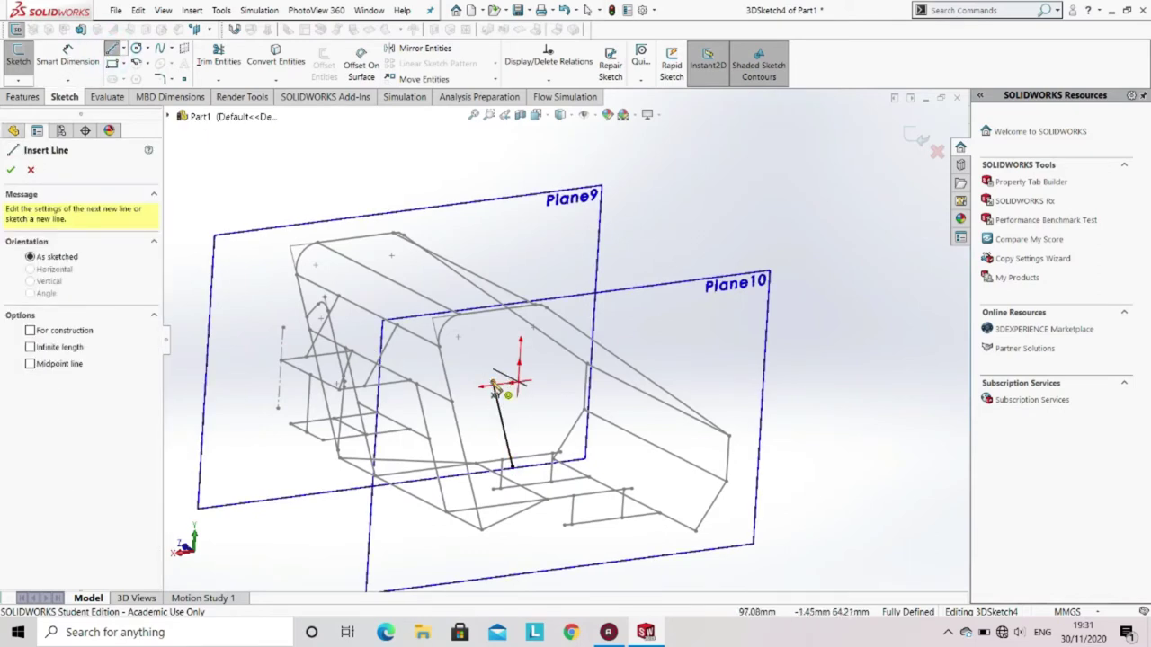
{"action": "left_click", "coordinate": [495, 385]}
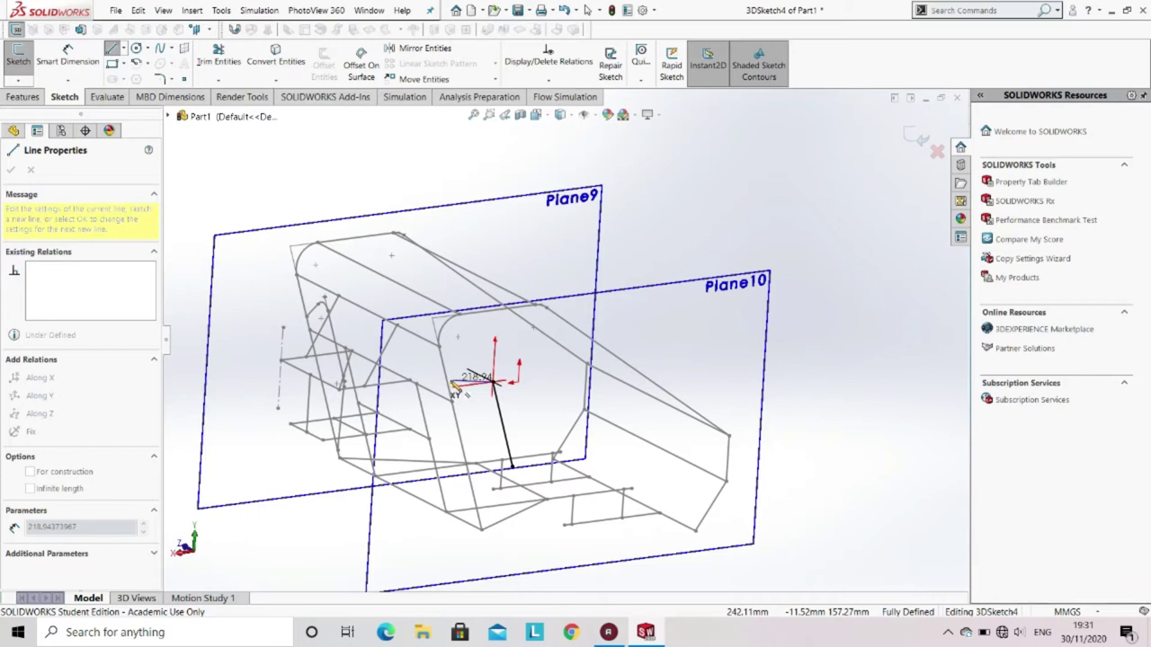
{"action": "double_click", "coordinate": [448, 385]}
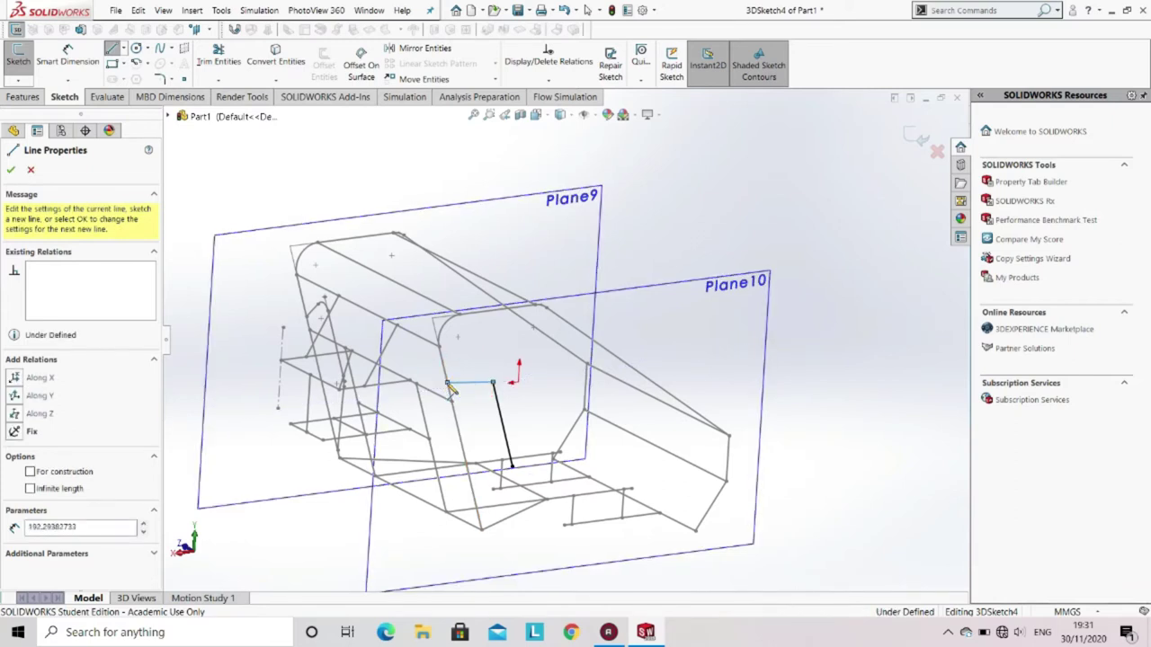
{"action": "key", "text": "Escape"}
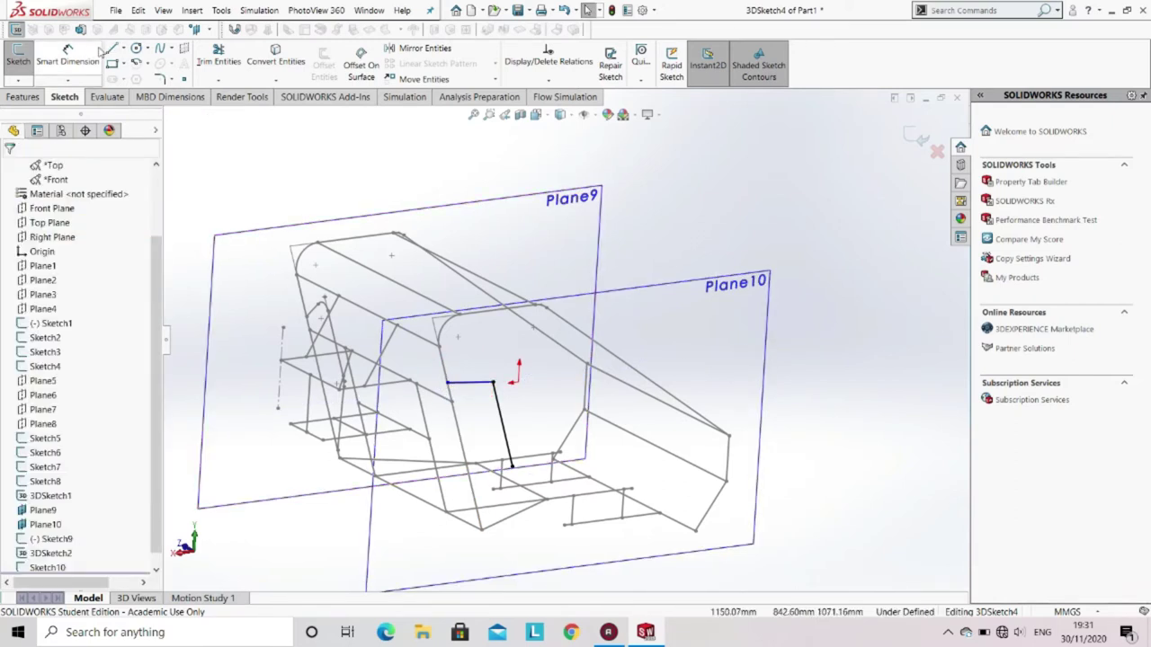
{"action": "left_click", "coordinate": [112, 48]}
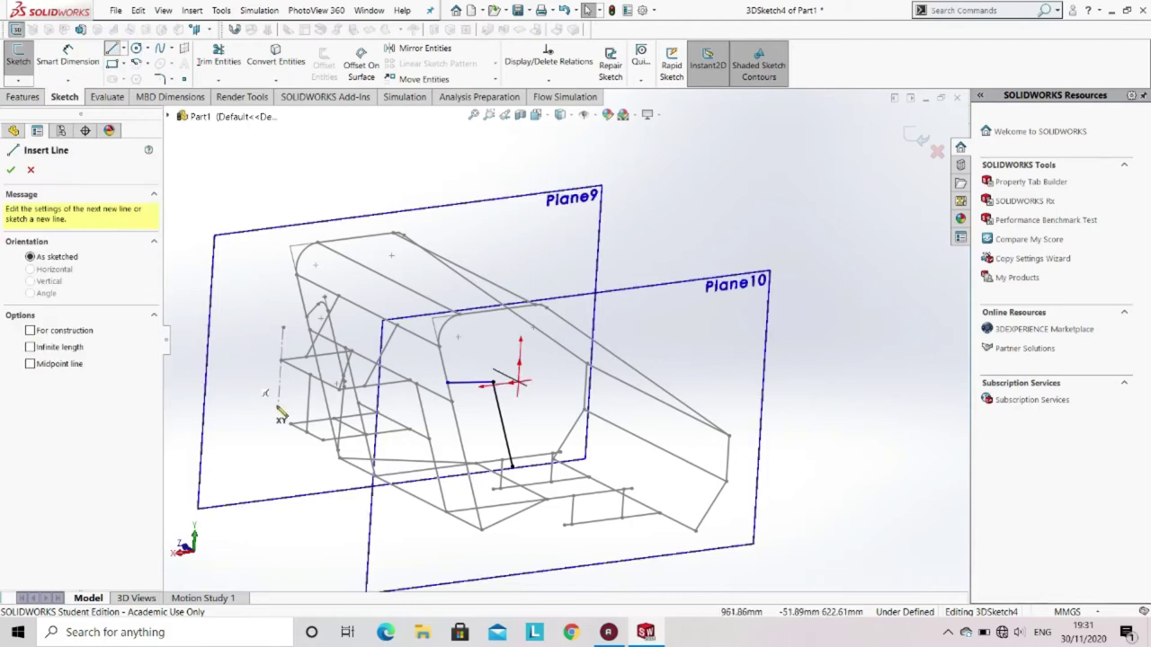
{"action": "left_click", "coordinate": [512, 472]}
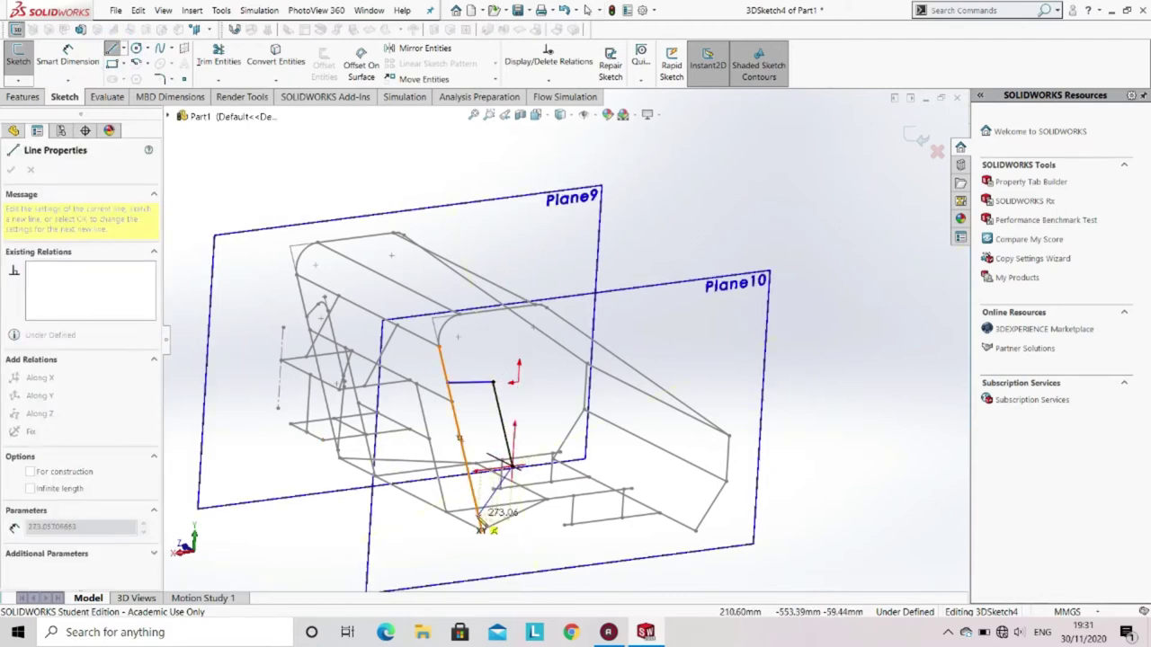
{"action": "left_click", "coordinate": [481, 528]}
{"action": "key", "text": "Escape"}
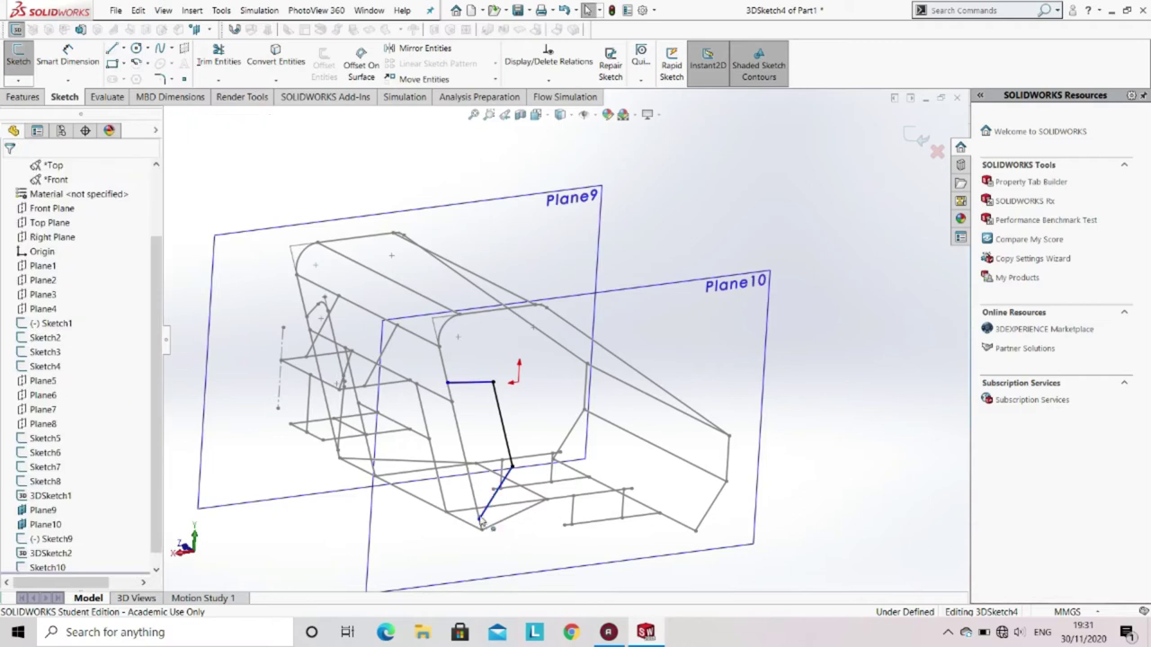
{"action": "mouse_move", "coordinate": [488, 449]}
{"action": "middle_mouse_down"}
{"action": "mouse_move", "coordinate": [457, 390]}
{"action": "mouse_move", "coordinate": [462, 400]}
{"action": "middle_mouse_up"}
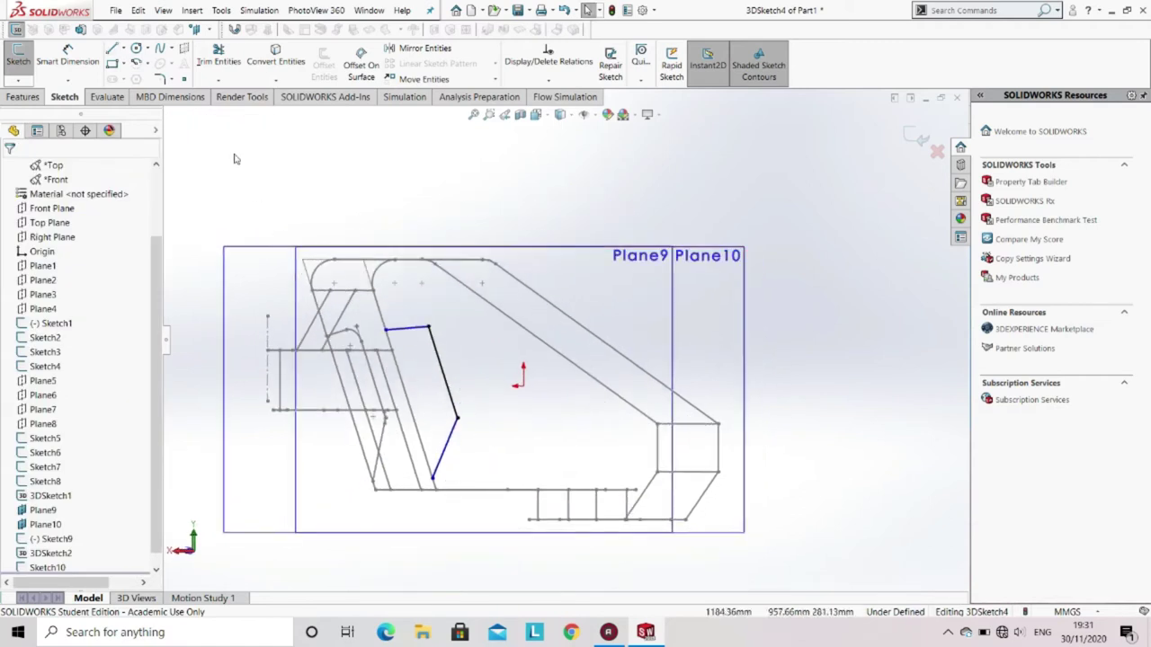
Step: Dimension the first line to 8 in (203.20 mm) and the lower segment to 1.5 in (38.10 mm)
{"action": "left_click", "coordinate": [68, 54]}
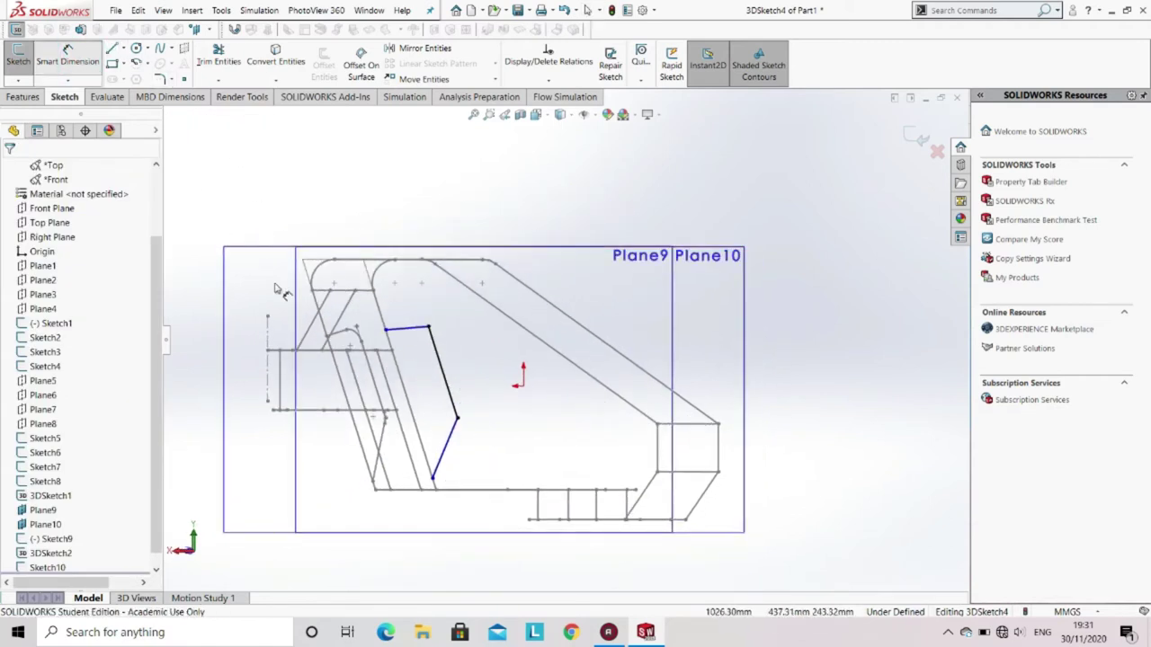
{"action": "left_click", "coordinate": [385, 330]}
{"action": "left_click", "coordinate": [373, 291]}
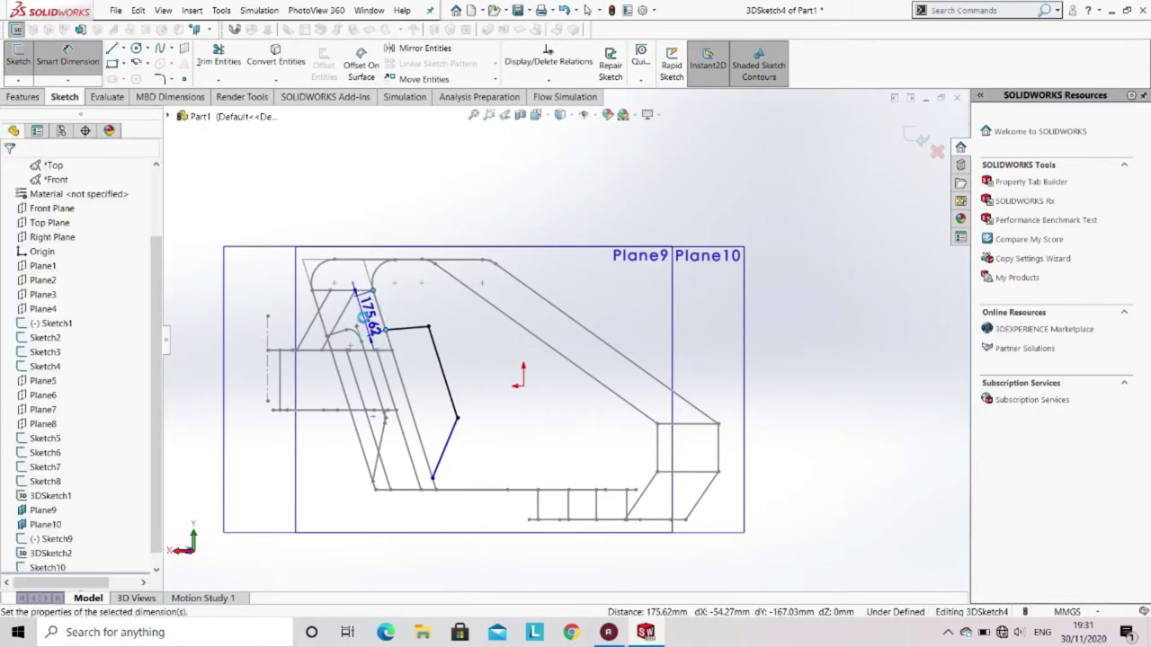
{"action": "left_click", "coordinate": [363, 315]}
{"action": "type", "text": "8in"}
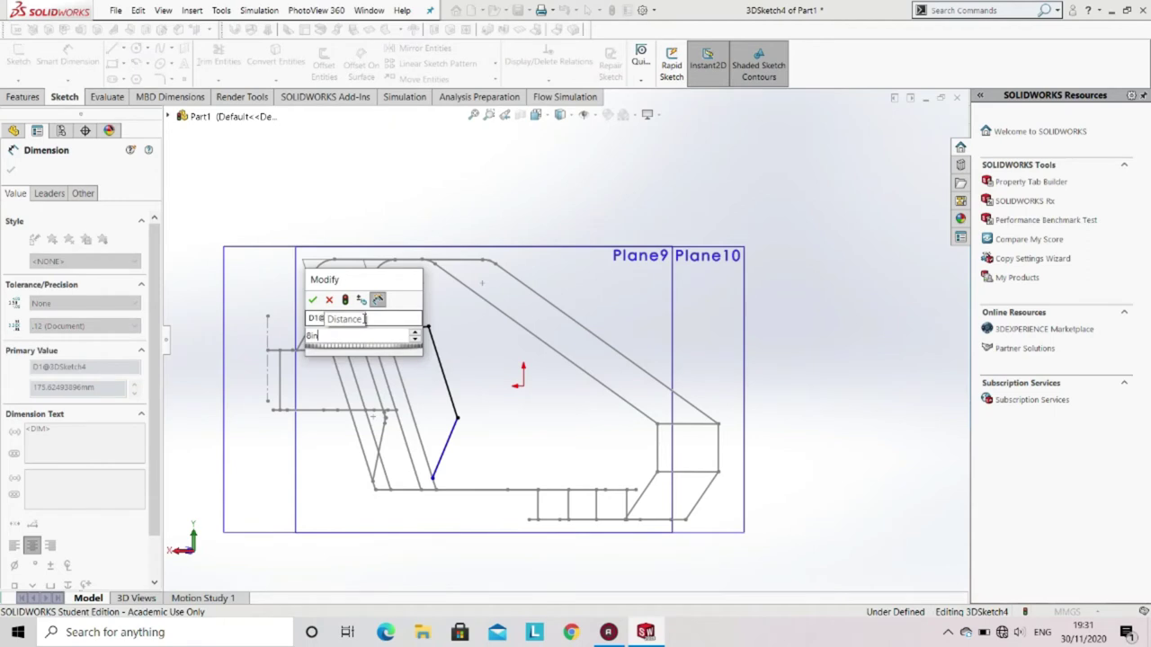
{"action": "key", "text": "Return"}
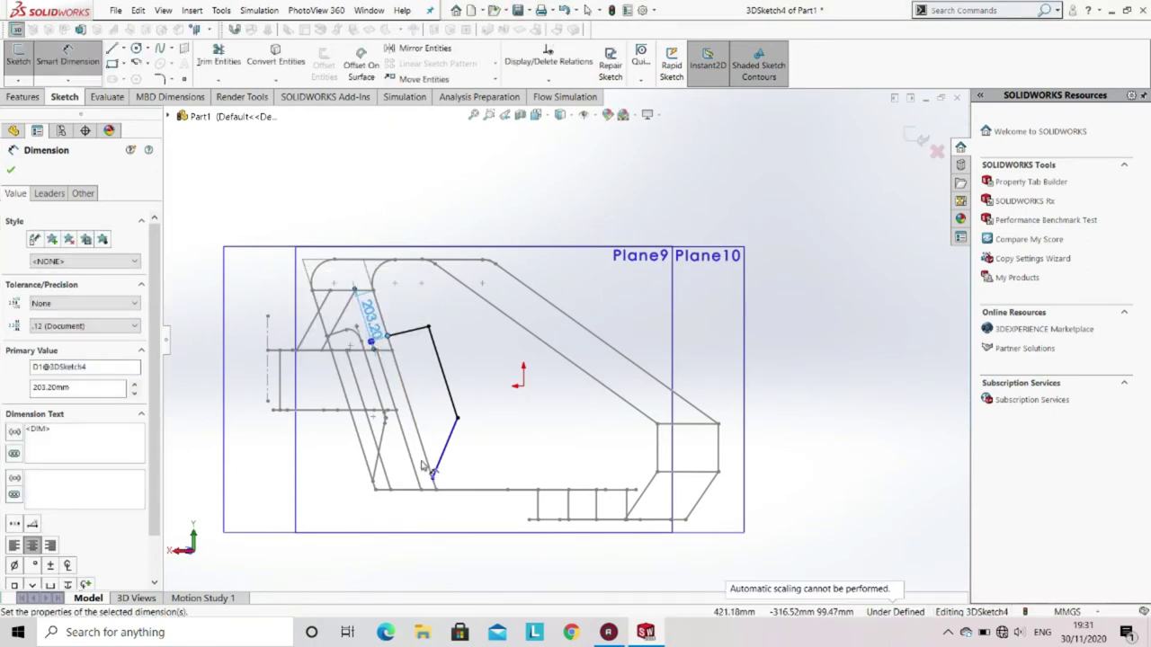
{"action": "left_click", "coordinate": [433, 474]}
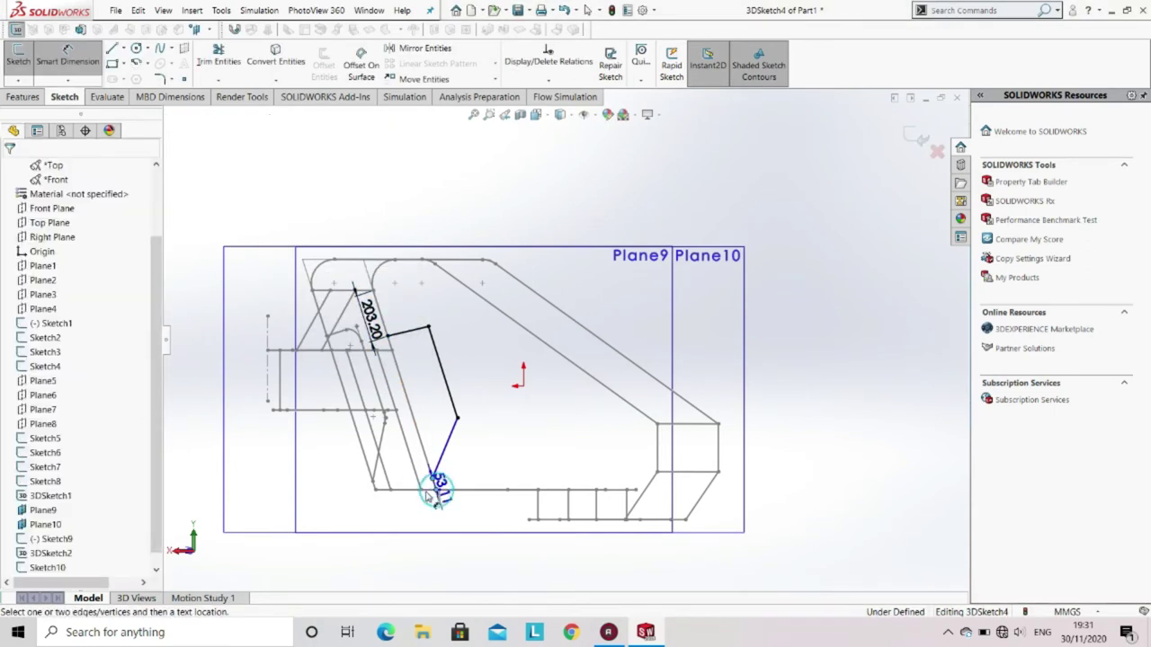
{"action": "left_click", "coordinate": [396, 491]}
{"action": "type", "text": "1"}
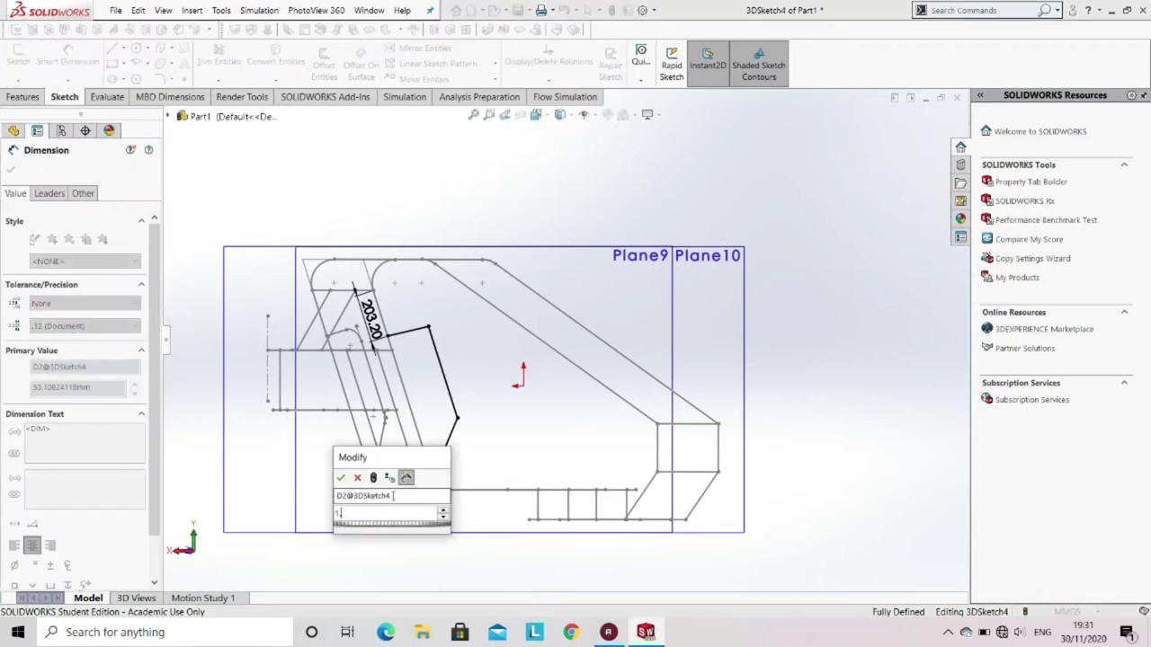
{"action": "type", "text": ".5in"}
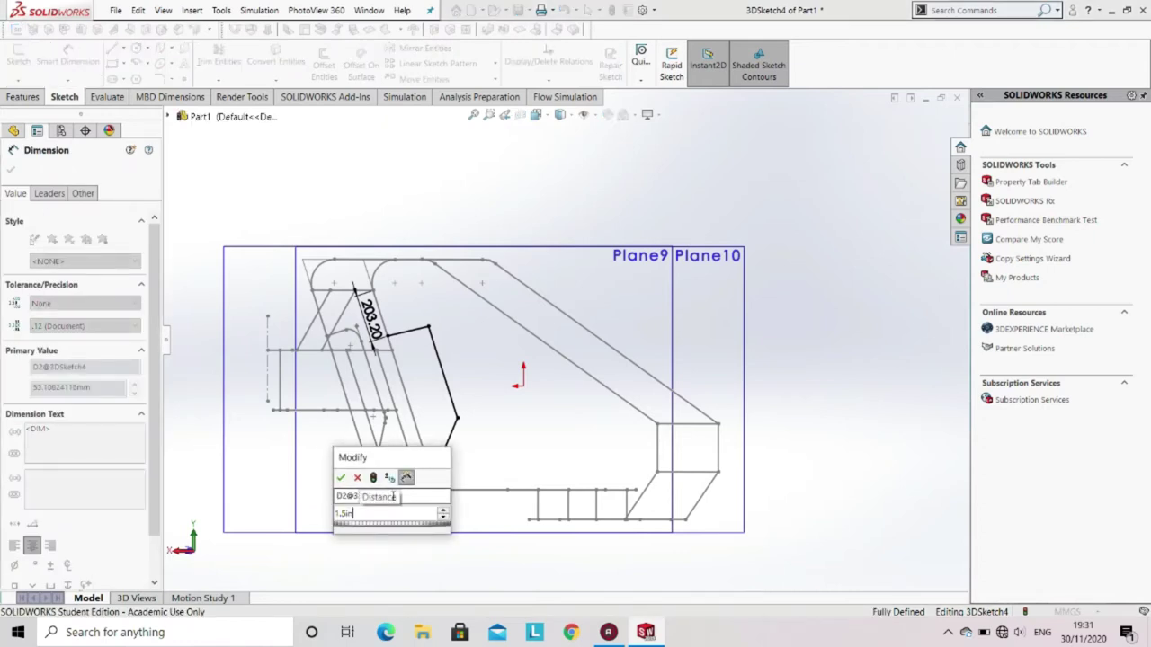
{"action": "key", "text": "Return"}
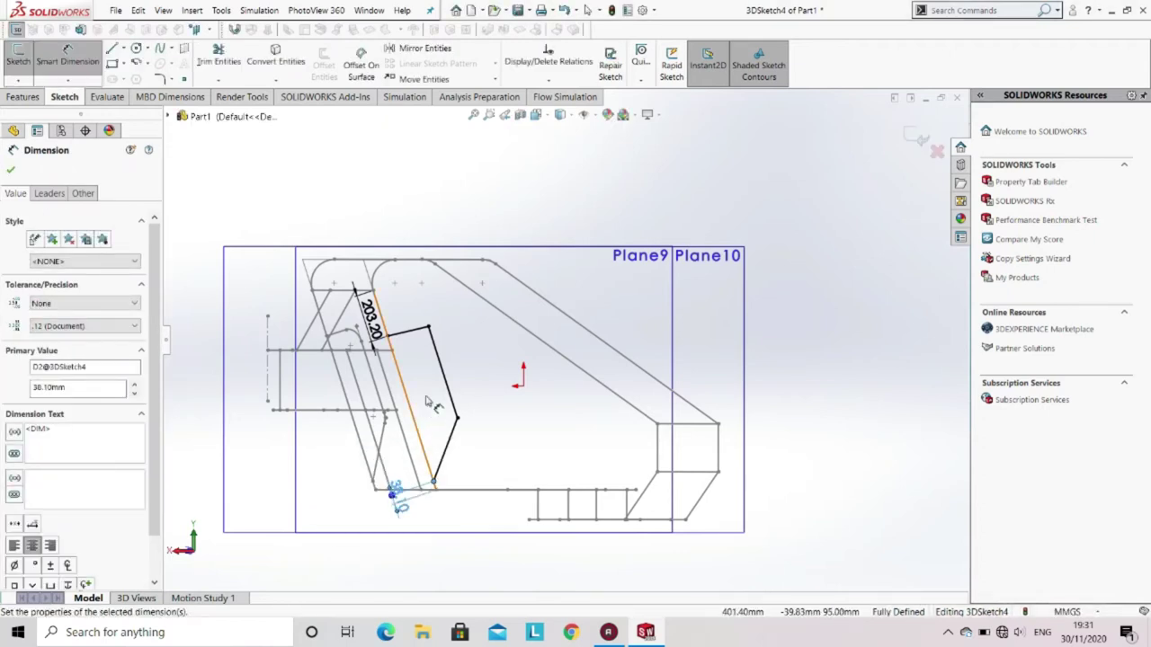
{"action": "left_click", "coordinate": [159, 78]}
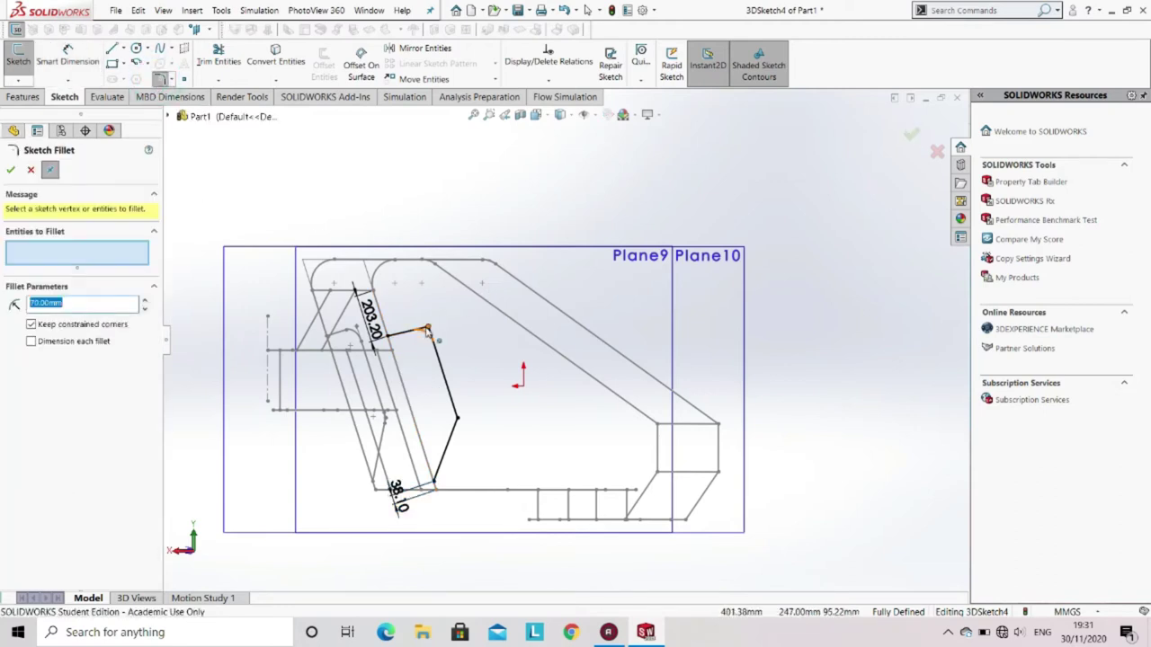
Step: Fillet both bends of the new path at 70 mm and exit the 3D sketch
{"action": "left_click", "coordinate": [427, 329]}
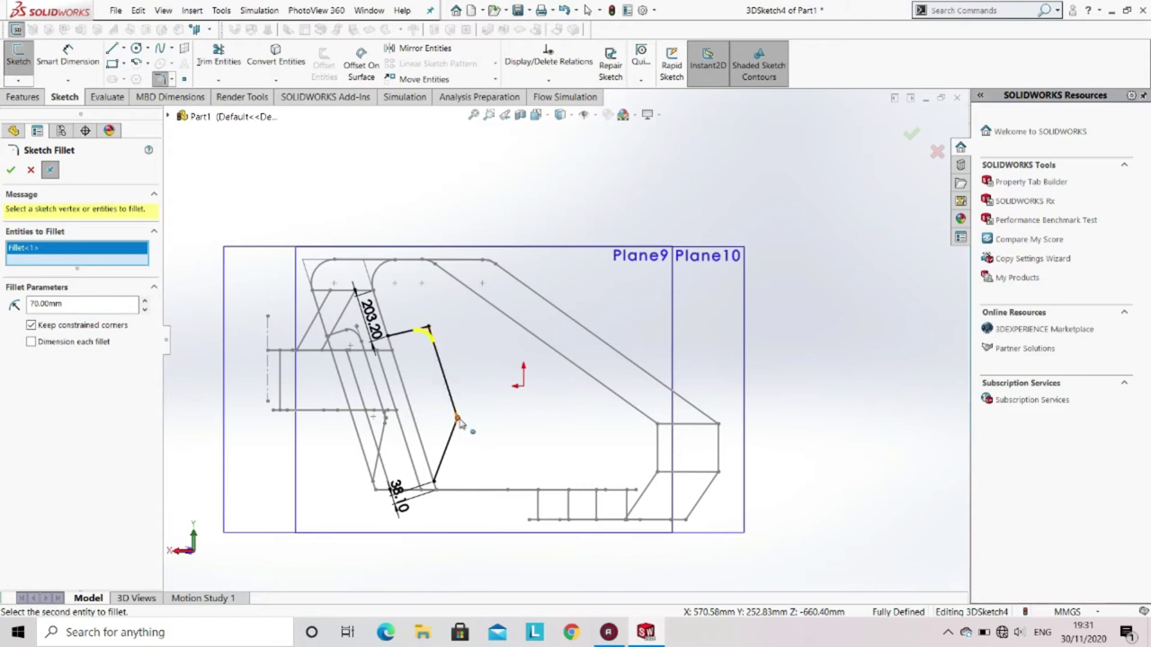
{"action": "left_click", "coordinate": [459, 419]}
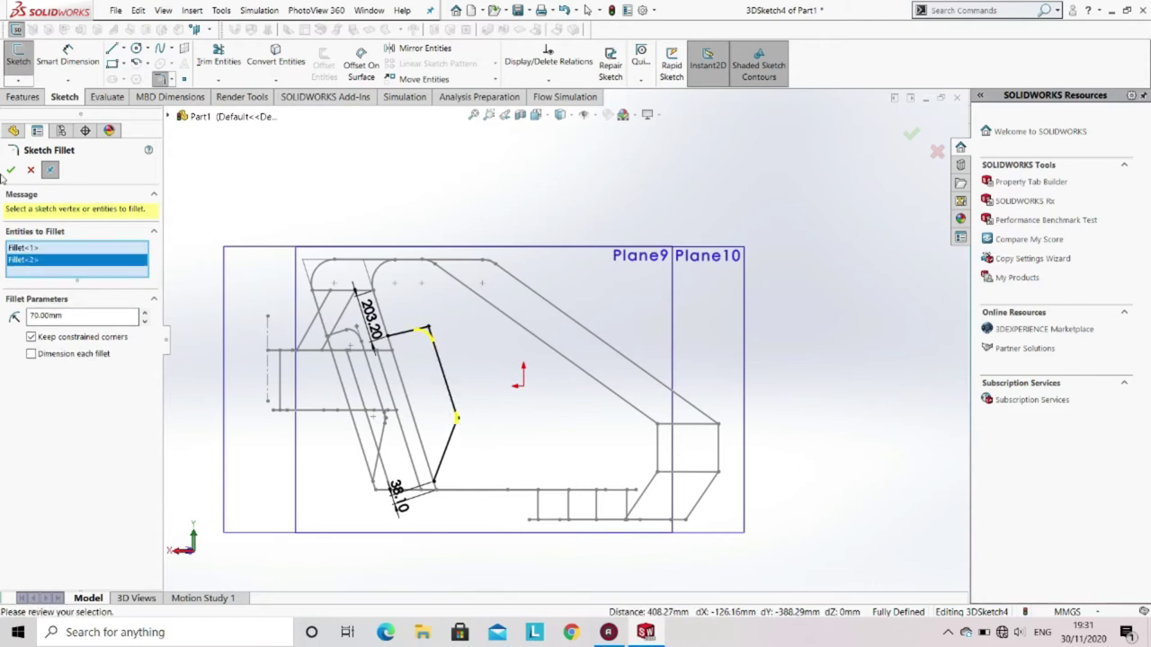
{"action": "left_click", "coordinate": [10, 170]}
{"action": "mouse_move", "coordinate": [442, 356]}
{"action": "middle_mouse_down"}
{"action": "mouse_move", "coordinate": [640, 404]}
{"action": "mouse_move", "coordinate": [770, 342]}
{"action": "middle_mouse_up"}
{"action": "left_click", "coordinate": [16, 29]}
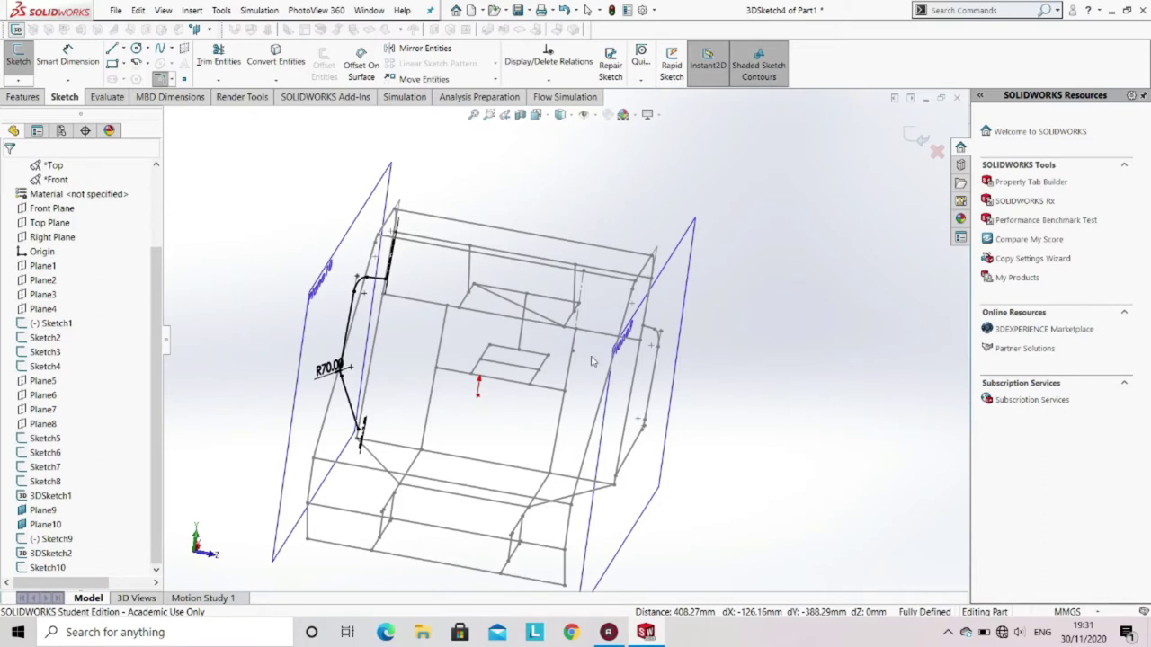
{"action": "left_click", "coordinate": [729, 372]}
{"action": "mouse_move", "coordinate": [688, 372]}
{"action": "middle_mouse_down"}
{"action": "mouse_move", "coordinate": [693, 326]}
{"action": "mouse_move", "coordinate": [585, 346]}
{"action": "mouse_move", "coordinate": [691, 312]}
{"action": "mouse_move", "coordinate": [707, 347]}
{"action": "mouse_move", "coordinate": [628, 358]}
{"action": "middle_mouse_up"}
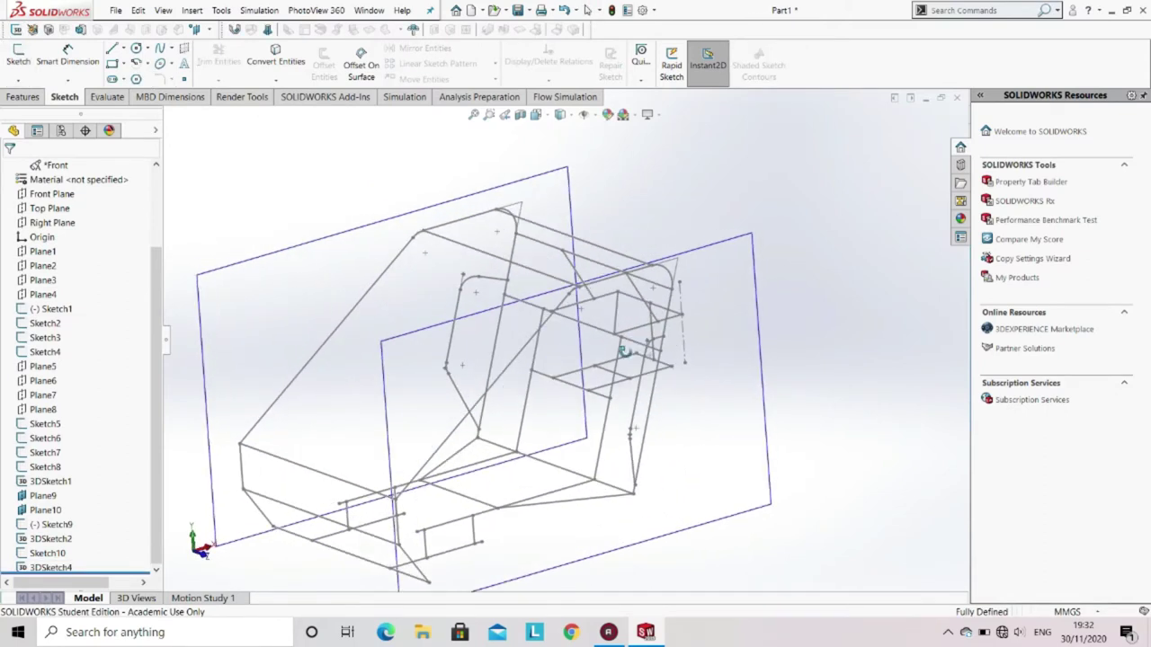
Step: Hide Sketch9 using its line in the graphics area
{"action": "left_click", "coordinate": [462, 285]}
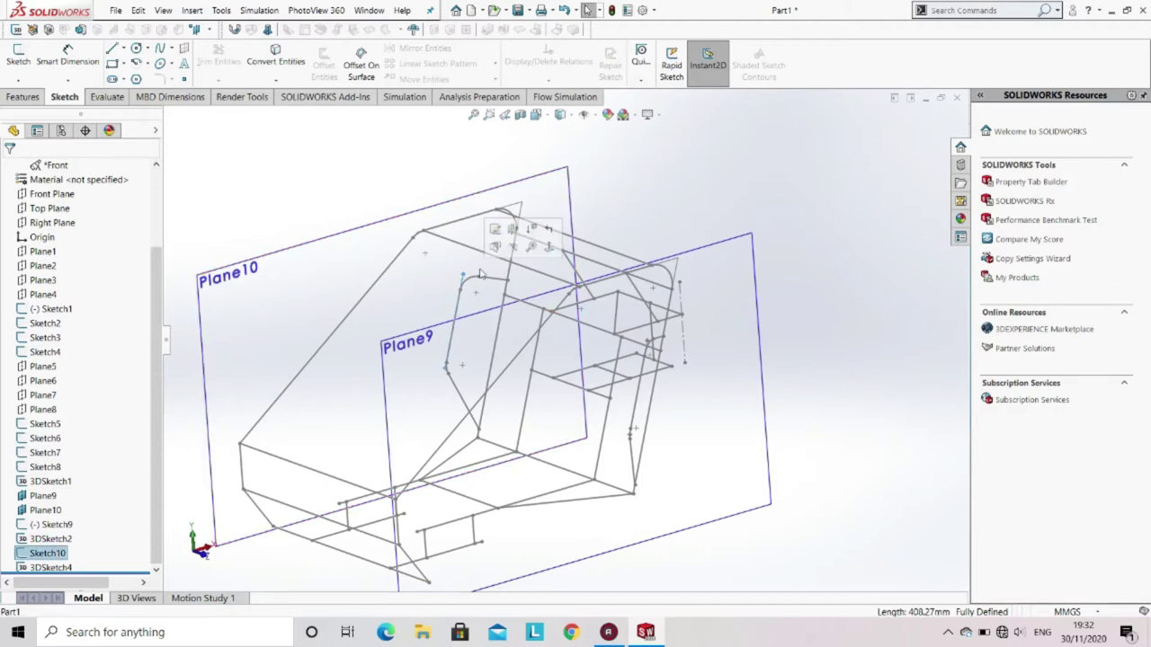
{"action": "key", "text": "Escape"}
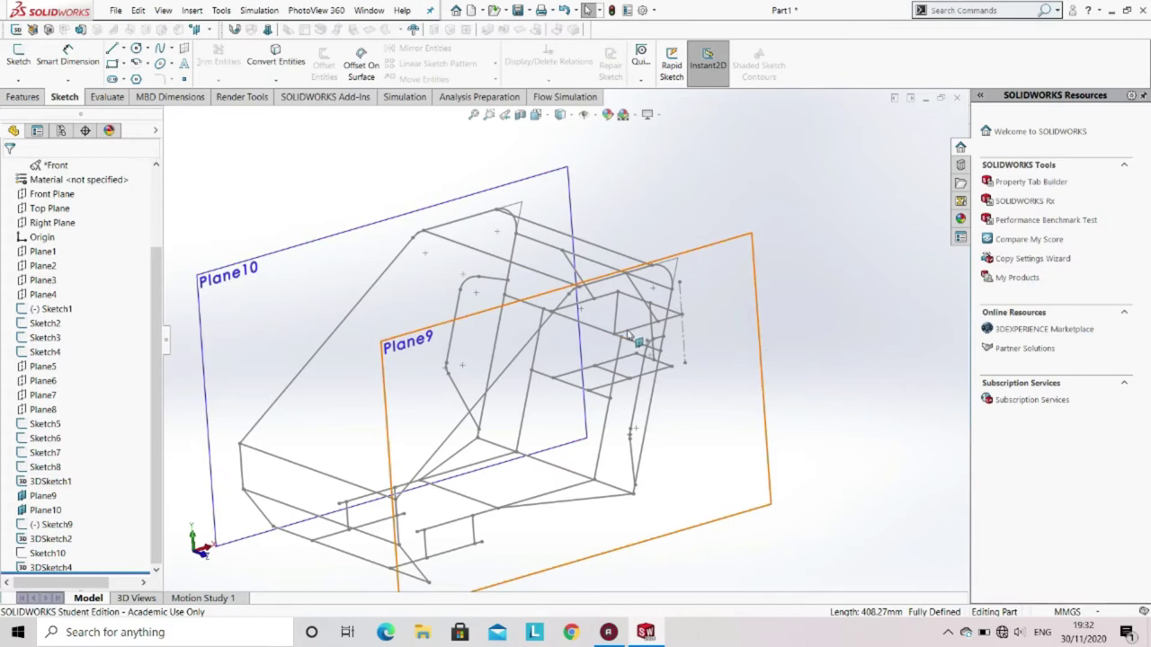
{"action": "mouse_move", "coordinate": [625, 336]}
{"action": "middle_mouse_down"}
{"action": "mouse_move", "coordinate": [561, 321]}
{"action": "mouse_move", "coordinate": [495, 334]}
{"action": "middle_mouse_up"}
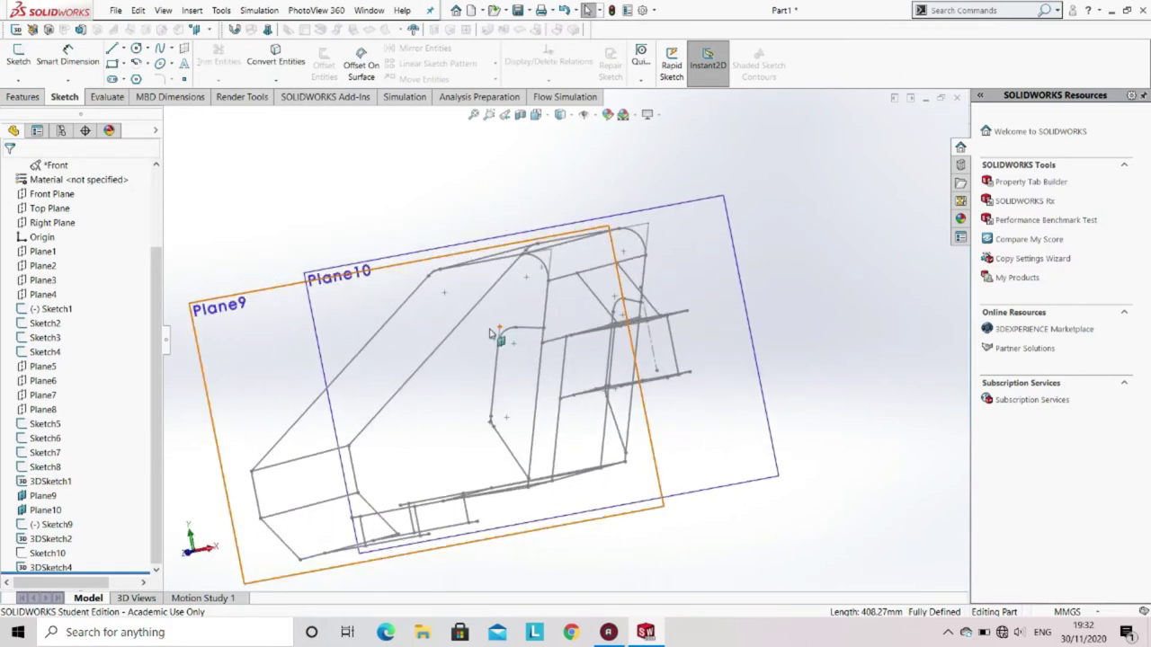
{"action": "left_click", "coordinate": [500, 336]}
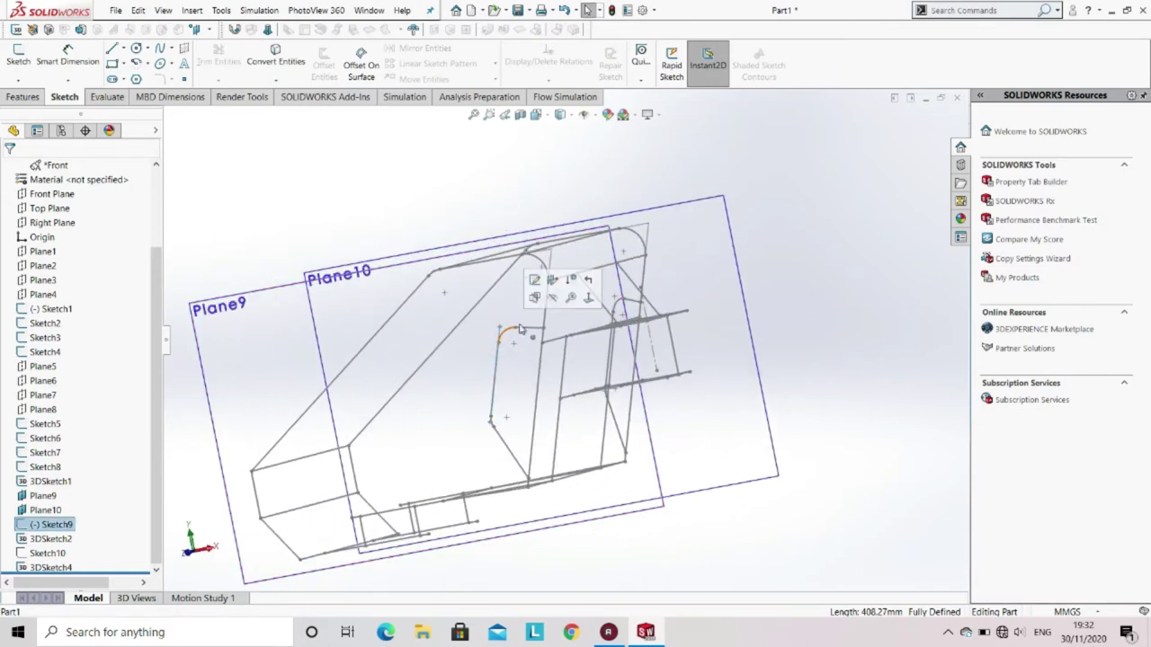
{"action": "left_click", "coordinate": [553, 302]}
{"action": "mouse_move", "coordinate": [531, 353]}
{"action": "middle_mouse_down"}
{"action": "mouse_move", "coordinate": [544, 396]}
{"action": "mouse_move", "coordinate": [577, 366]}
{"action": "middle_mouse_up"}
Step: Hide reference planes Plane9 and Plane10, then look around the bare wireframe
{"action": "left_click", "coordinate": [311, 249]}
{"action": "left_click", "coordinate": [316, 310], "text": "ctrl"}
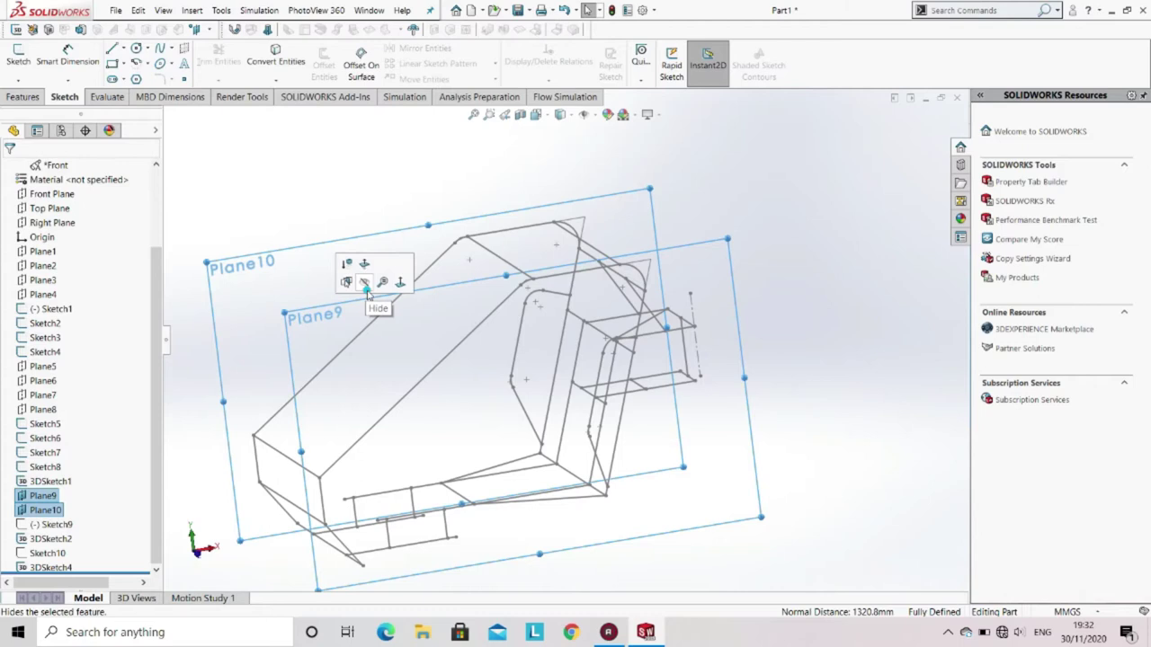
{"action": "left_click", "coordinate": [365, 283]}
{"action": "middle_click_drag", "start_coordinate": [367, 295], "coordinate": [416, 295]}
{"action": "scroll", "coordinate": [409, 372], "scroll_direction": "up", "scroll_amount": 3}
{"action": "mouse_move", "coordinate": [422, 375]}
{"action": "middle_mouse_down"}
{"action": "mouse_move", "coordinate": [390, 352]}
{"action": "mouse_move", "coordinate": [401, 377]}
{"action": "middle_mouse_up"}
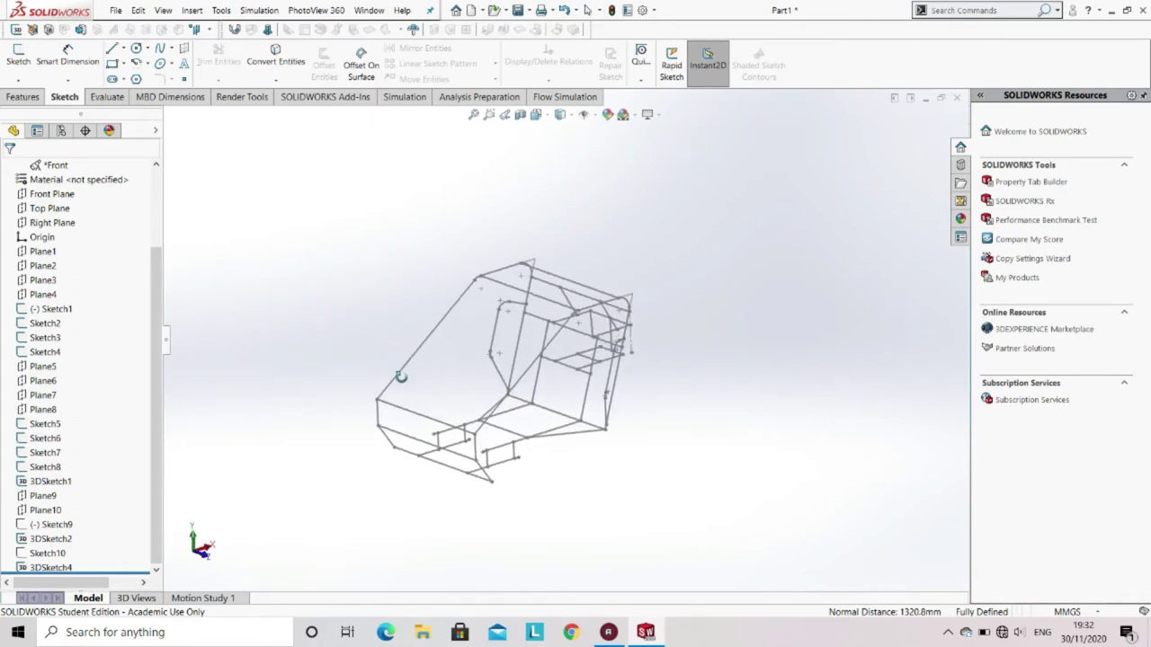
{"action": "scroll", "coordinate": [445, 372], "scroll_direction": "down", "scroll_amount": 3}
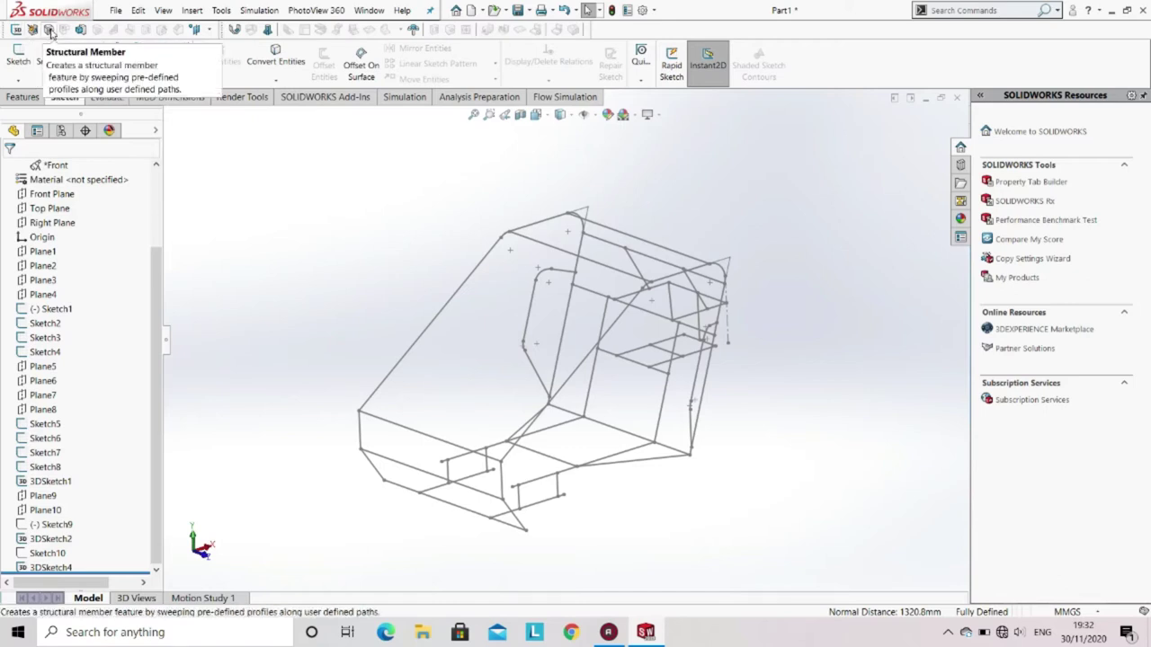
Step: Start a structural member with an iso pipe profile sized 21.3 x 2.3
{"action": "left_click", "coordinate": [50, 30]}
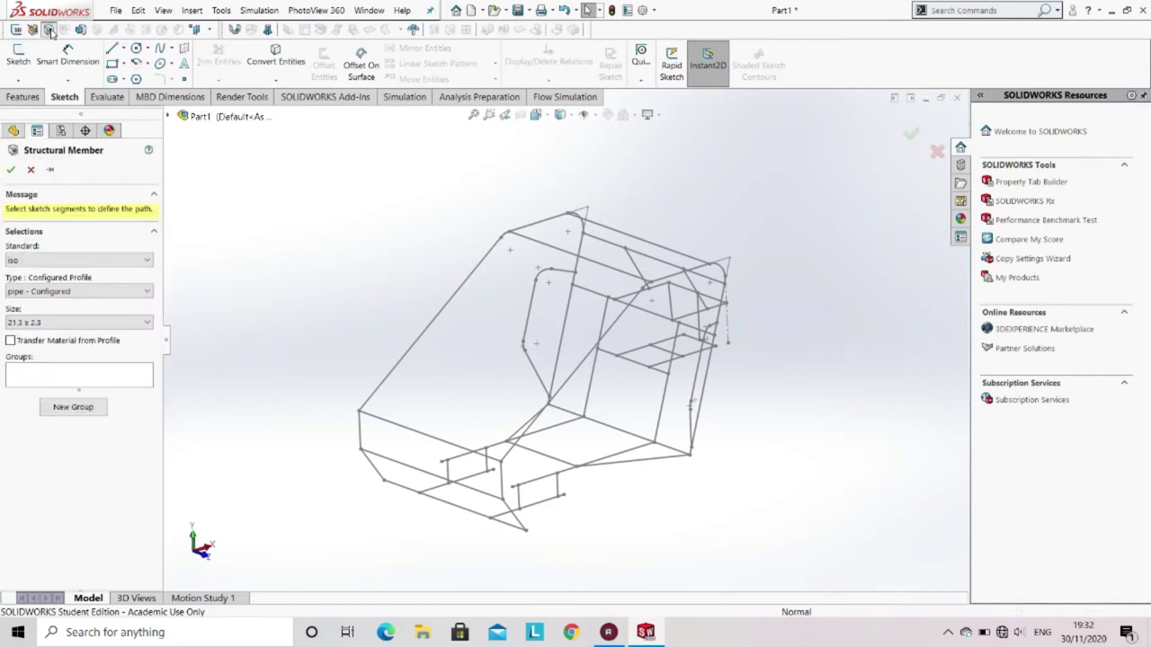
{"action": "left_click", "coordinate": [30, 261]}
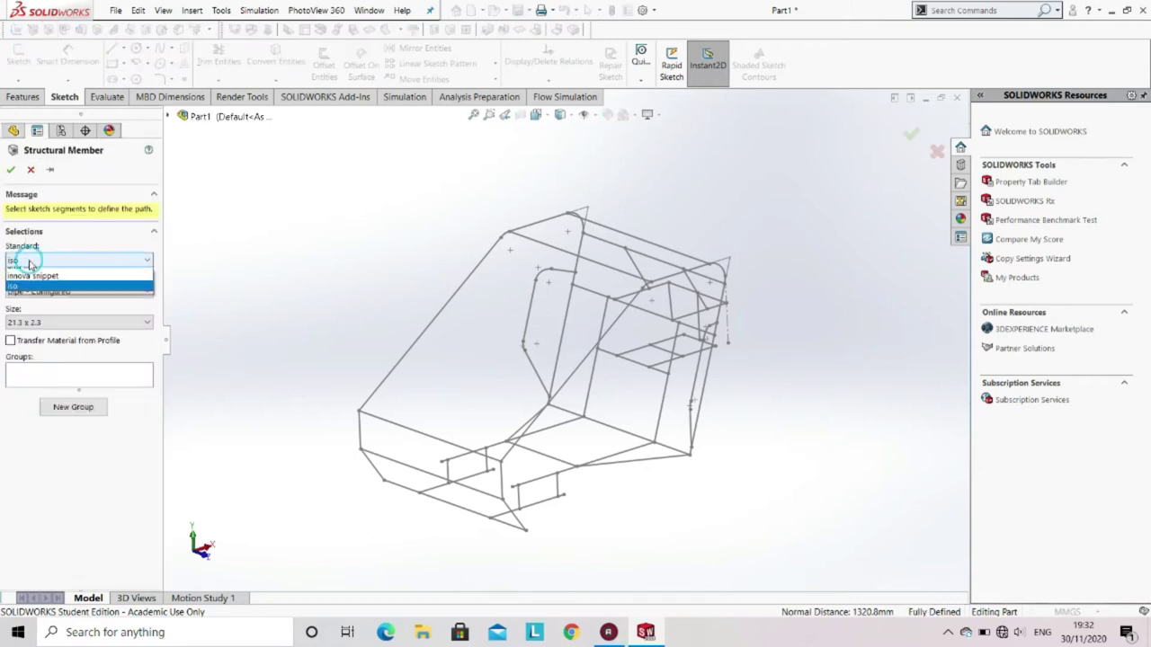
{"action": "left_click", "coordinate": [30, 296]}
{"action": "left_click", "coordinate": [30, 291]}
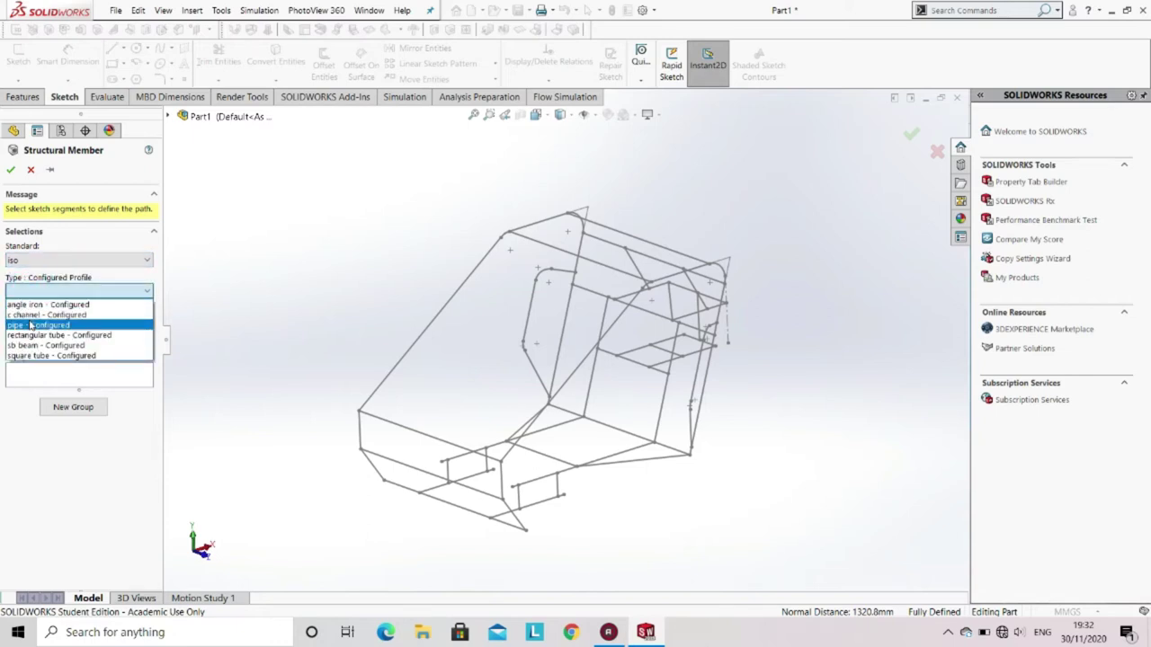
{"action": "left_click", "coordinate": [30, 326]}
{"action": "left_click", "coordinate": [29, 322]}
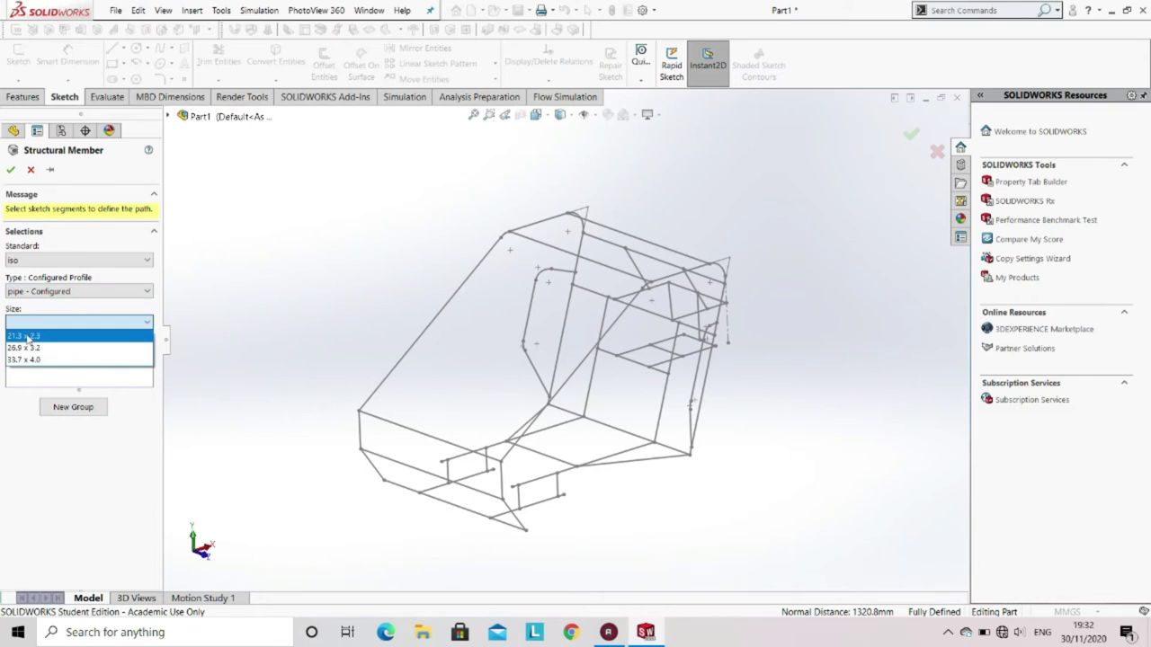
{"action": "left_click", "coordinate": [28, 336]}
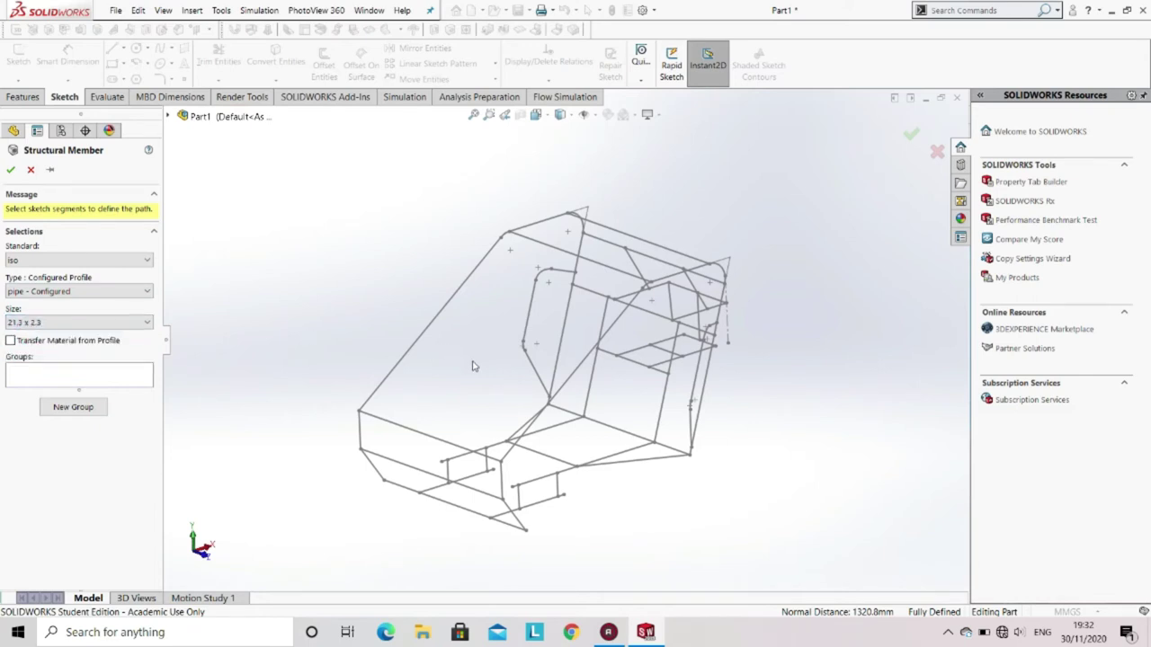
Step: Pick the lower front frame line as the first path in Group1
{"action": "left_click", "coordinate": [100, 385]}
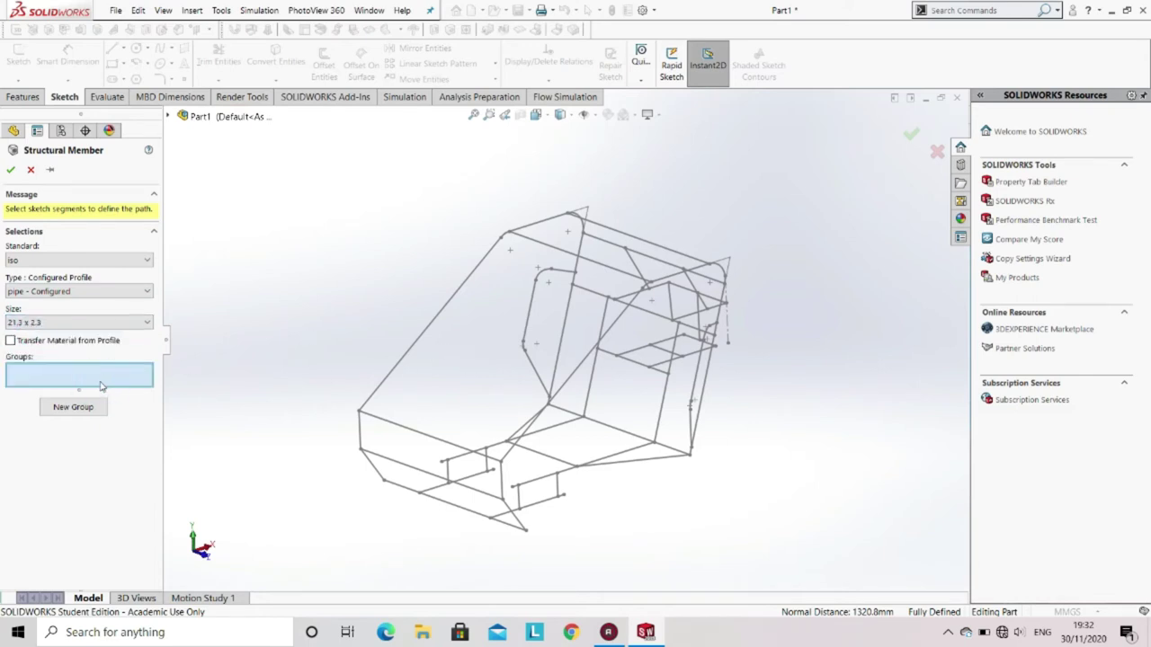
{"action": "left_click", "coordinate": [376, 471]}
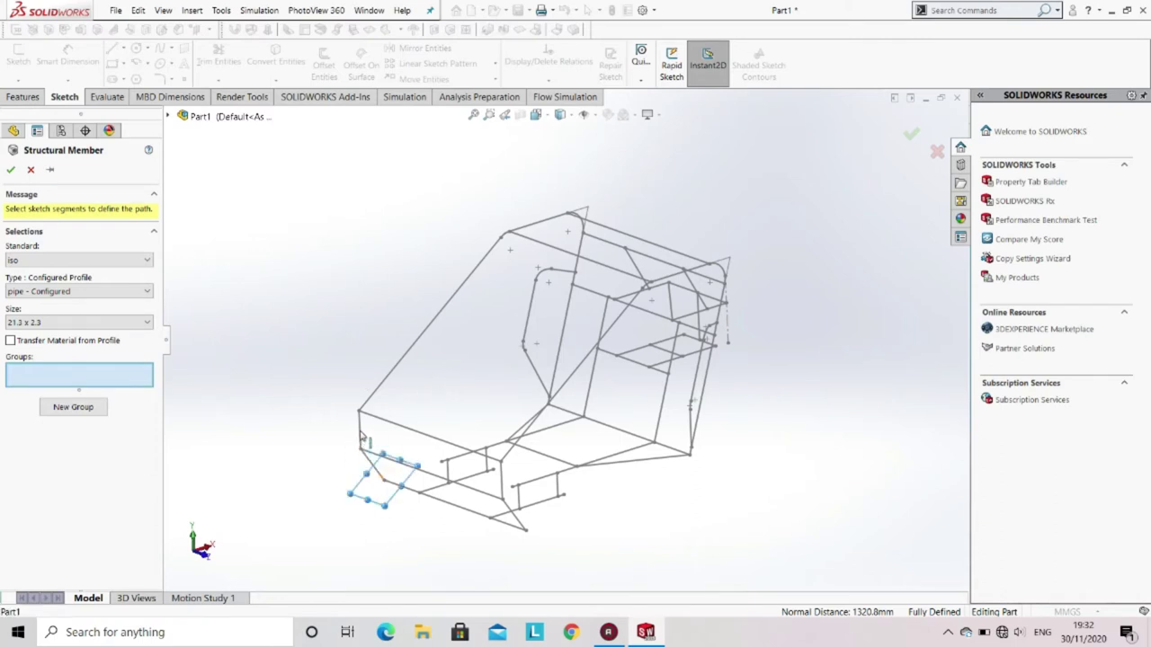
{"action": "left_click", "coordinate": [362, 438]}
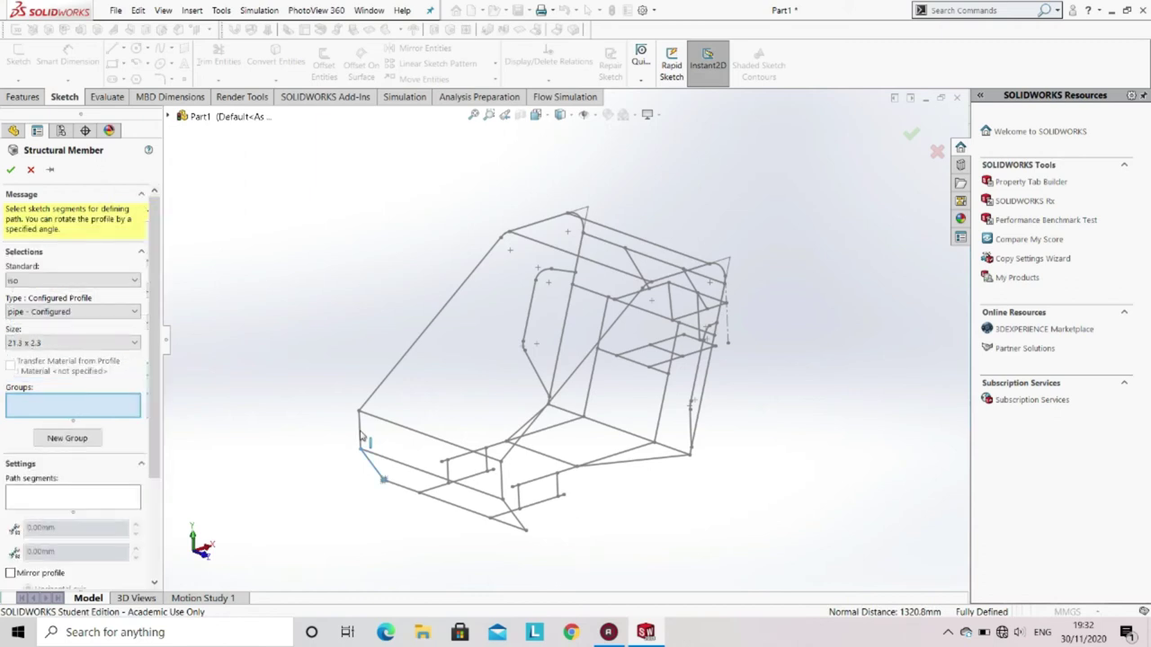
Step: Add the side loop's front vertical, long diagonal, top line, corner arcs and down line to Group1
{"action": "left_click", "coordinate": [361, 431]}
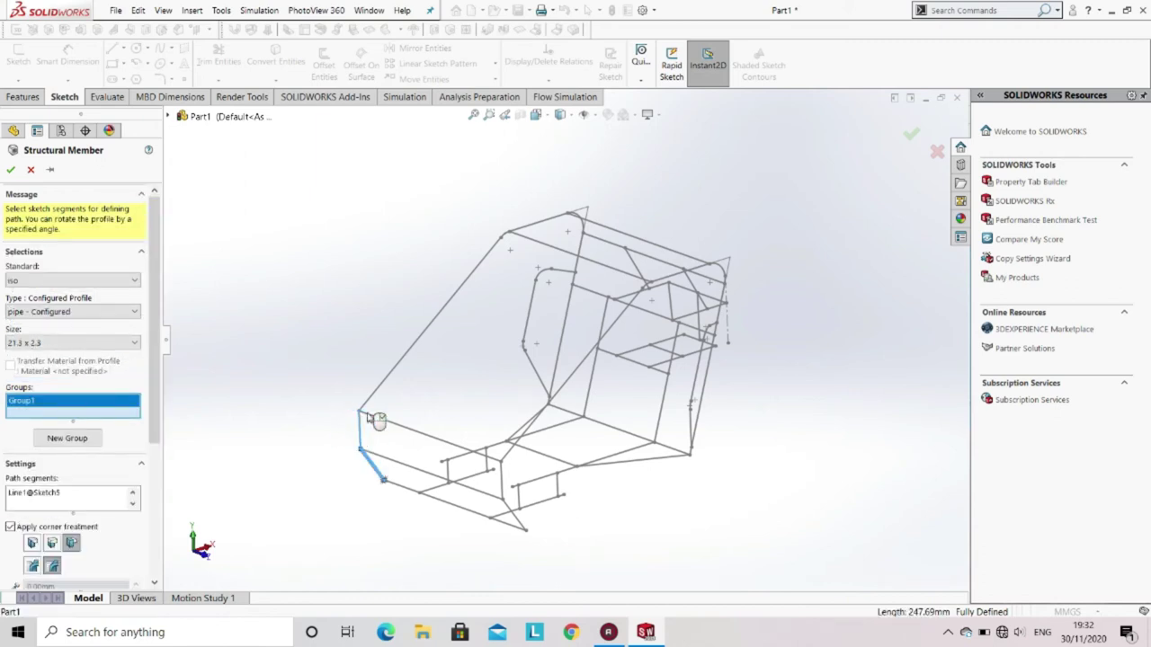
{"action": "left_click", "coordinate": [374, 394]}
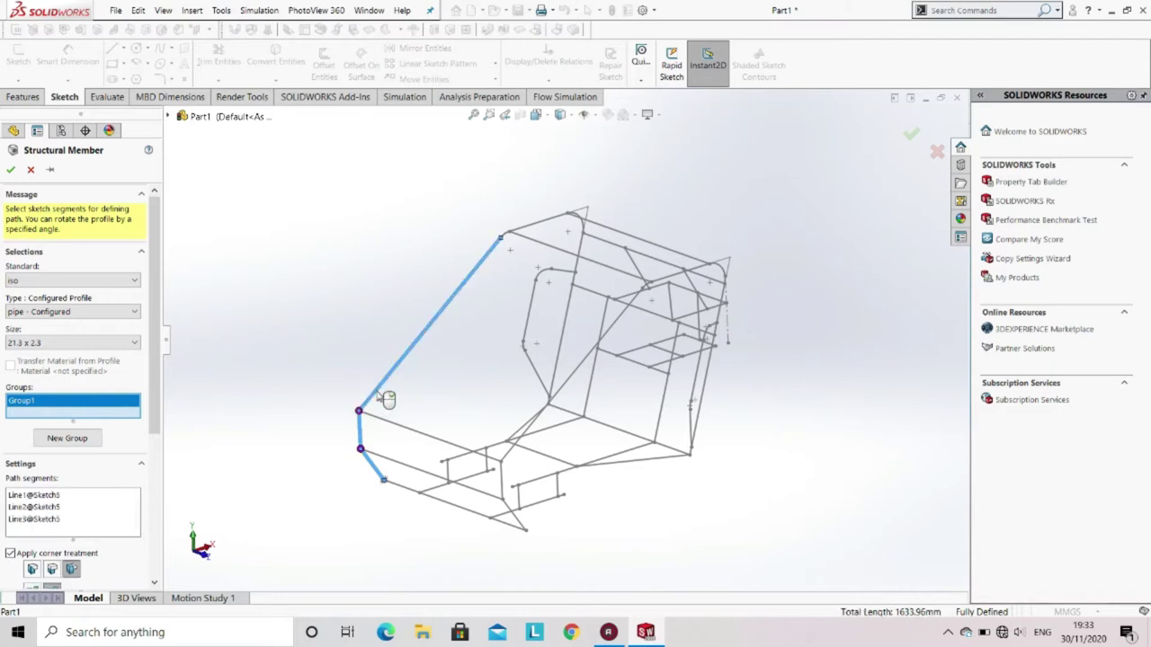
{"action": "left_click", "coordinate": [506, 236]}
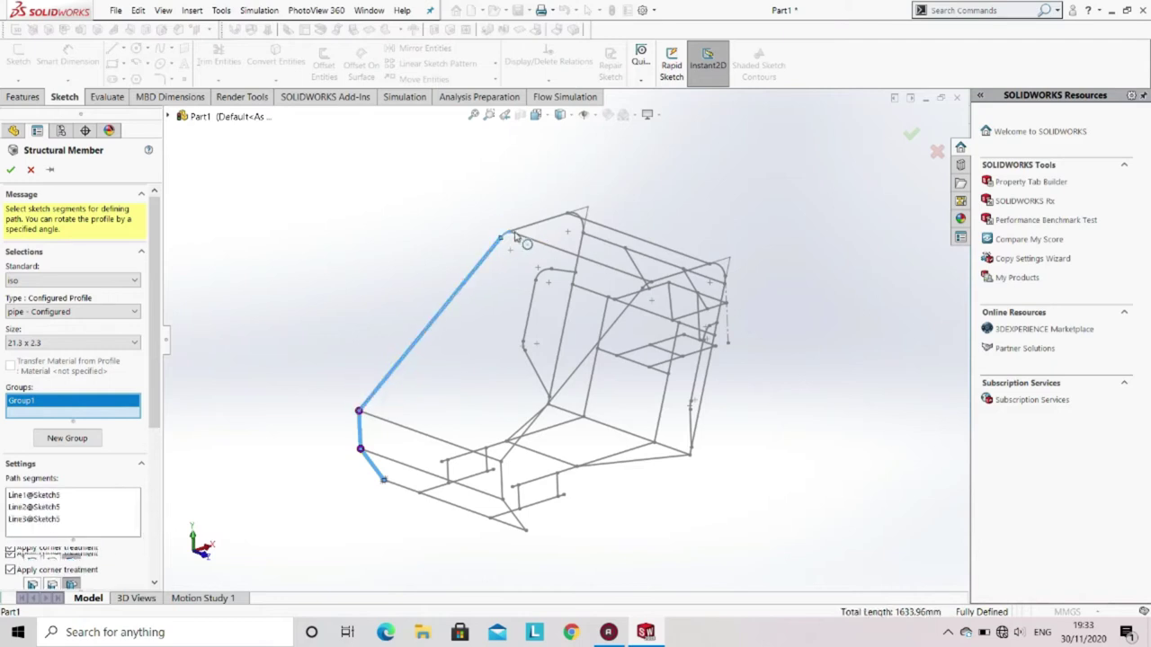
{"action": "left_click", "coordinate": [536, 226]}
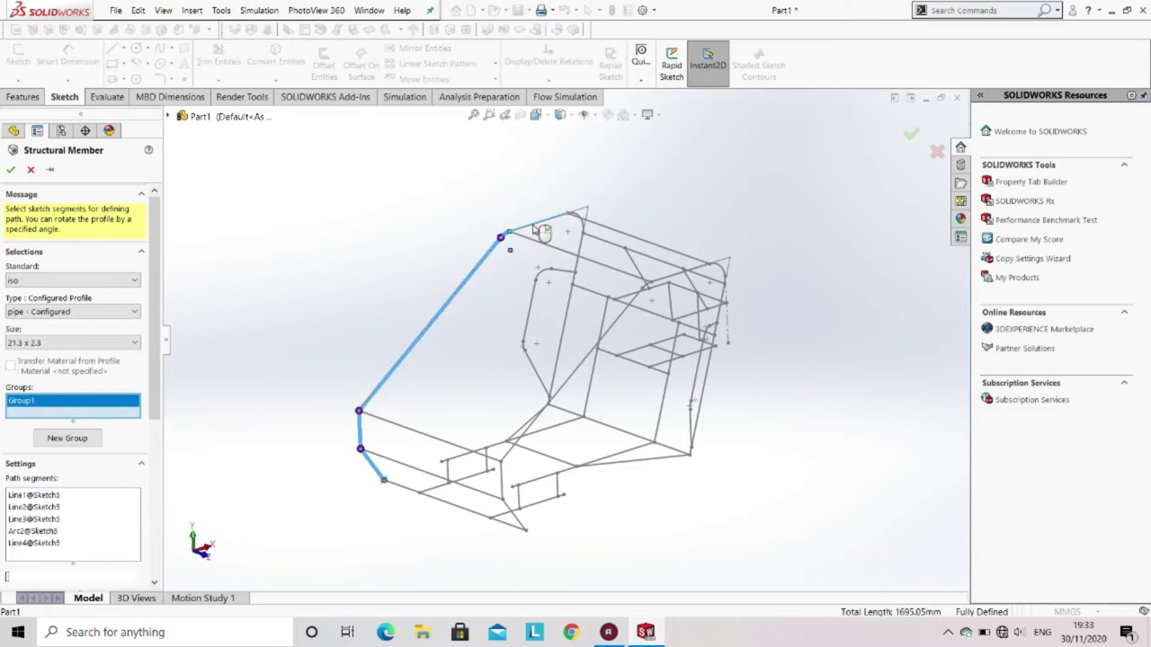
{"action": "left_click", "coordinate": [580, 225]}
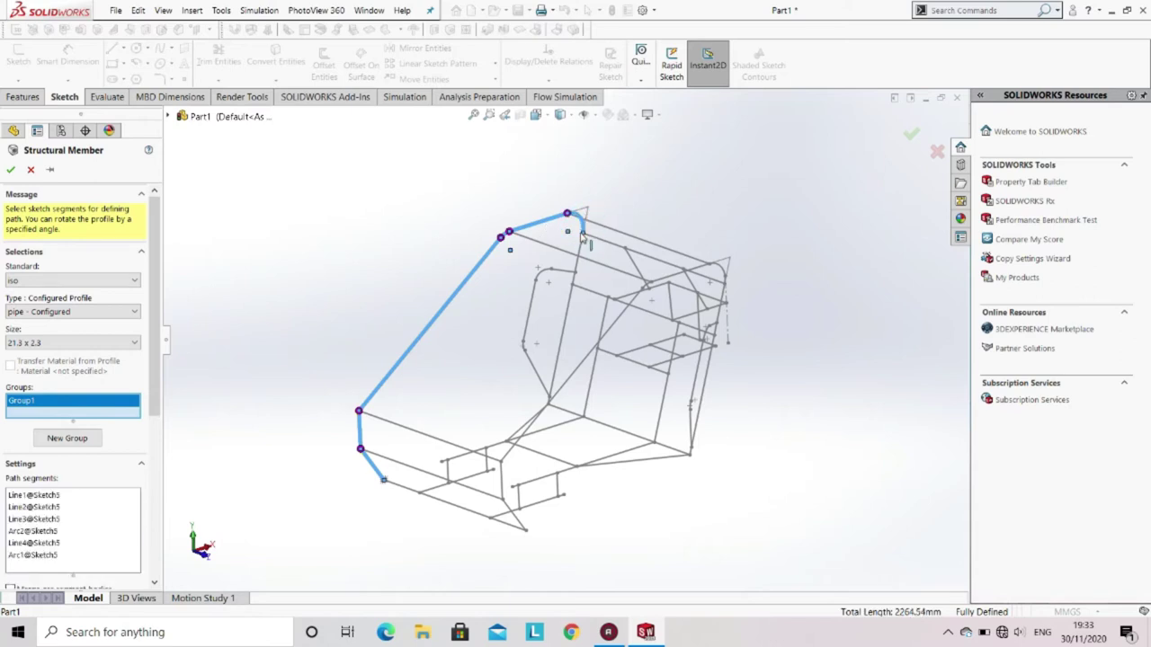
{"action": "left_click", "coordinate": [586, 257]}
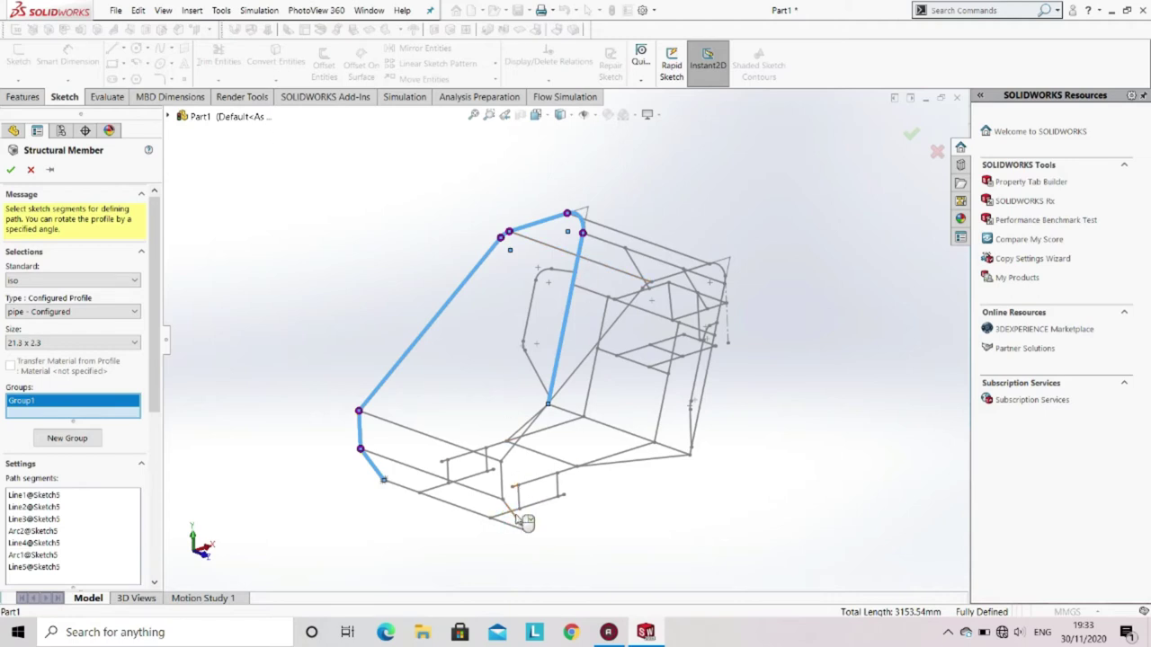
{"action": "mouse_move", "coordinate": [454, 429]}
{"action": "middle_mouse_down"}
{"action": "mouse_move", "coordinate": [445, 395]}
{"action": "mouse_move", "coordinate": [387, 414]}
{"action": "mouse_move", "coordinate": [454, 431]}
{"action": "mouse_move", "coordinate": [428, 392]}
{"action": "mouse_move", "coordinate": [477, 426]}
{"action": "middle_mouse_up"}
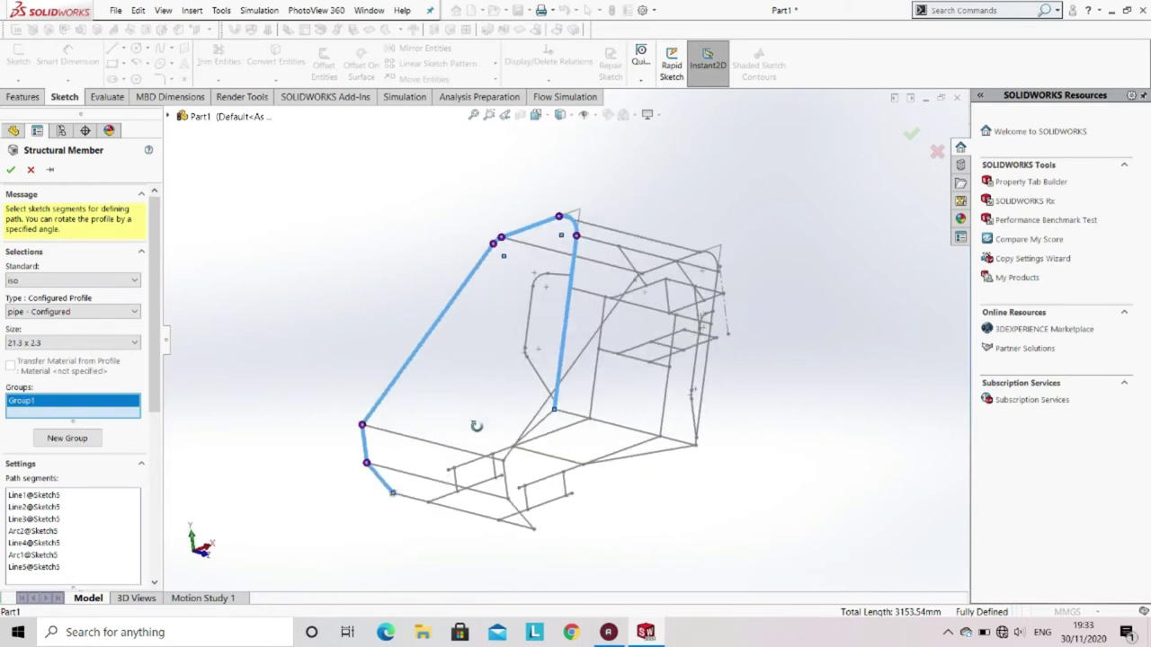
Step: Add the lower rear line, the bent diagonal brace segments and the rear upright to Group1
{"action": "left_click", "coordinate": [417, 505]}
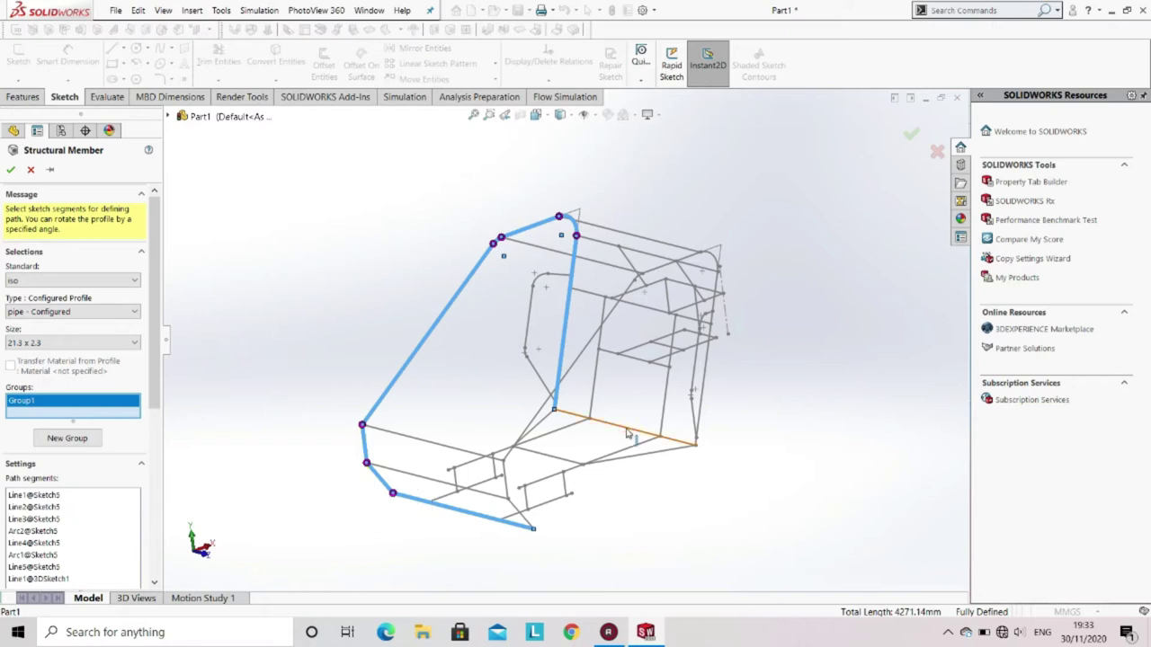
{"action": "left_click", "coordinate": [628, 434]}
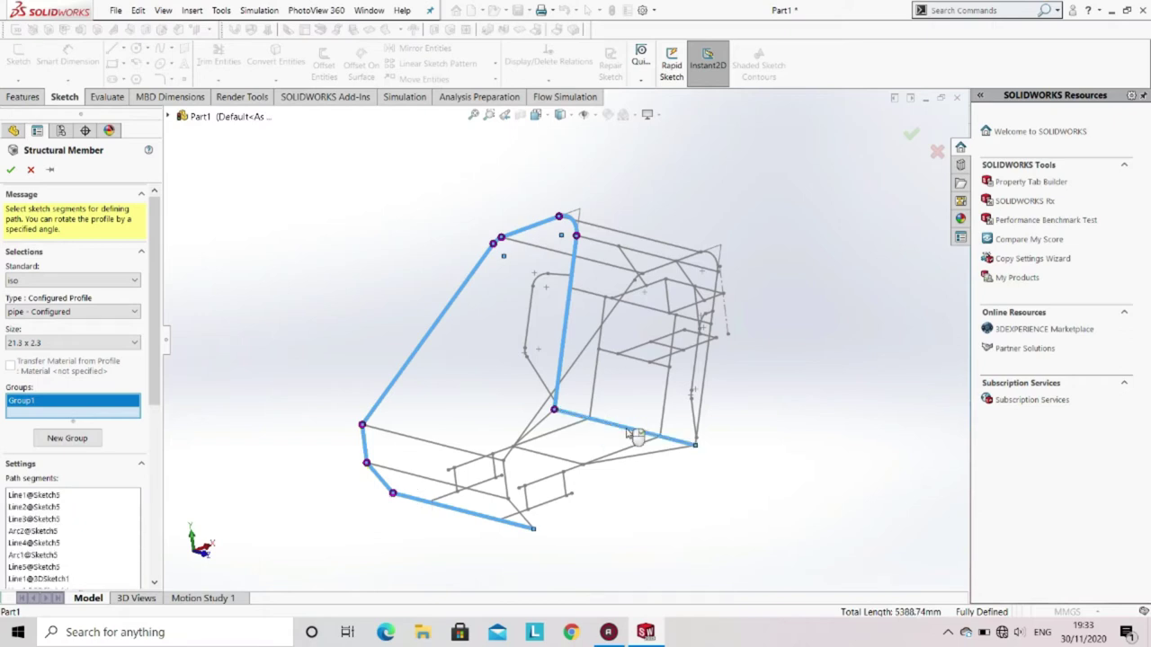
{"action": "middle_click_drag", "start_coordinate": [627, 434], "coordinate": [494, 358]}
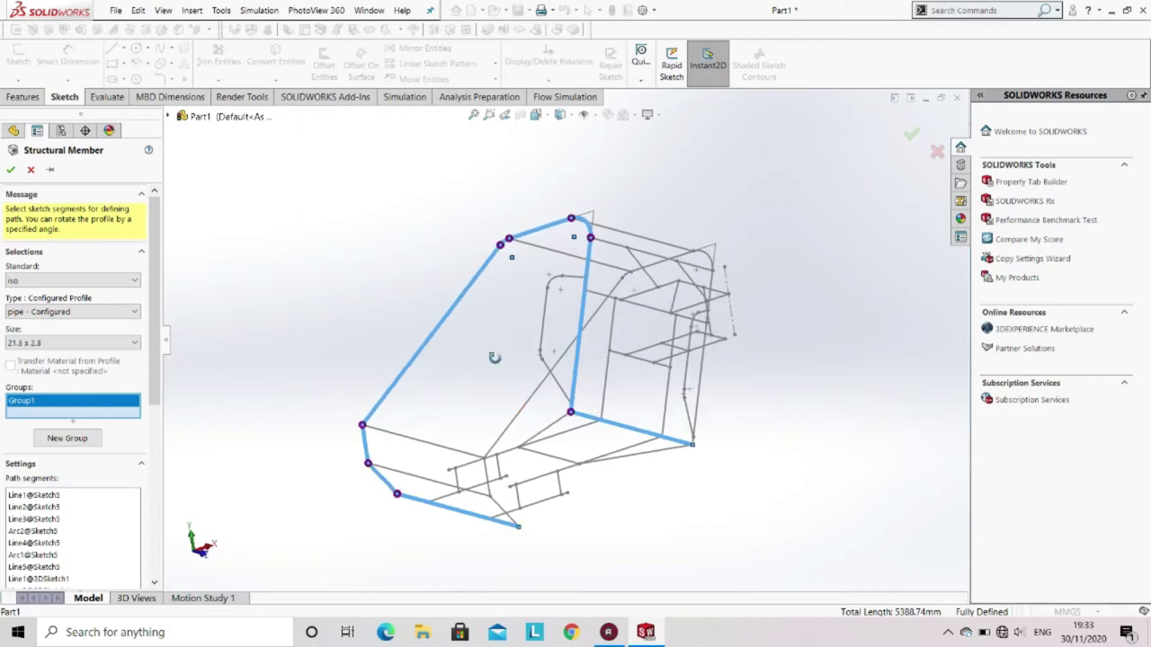
{"action": "left_click", "coordinate": [508, 515]}
{"action": "left_click", "coordinate": [489, 482]}
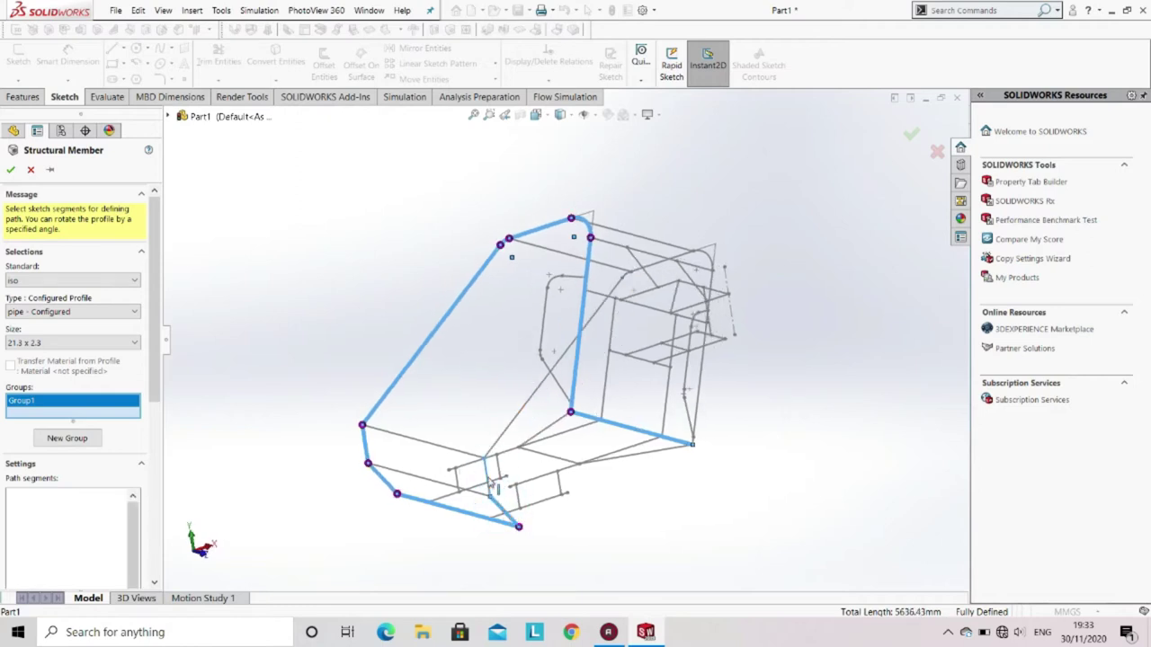
{"action": "left_click", "coordinate": [506, 432]}
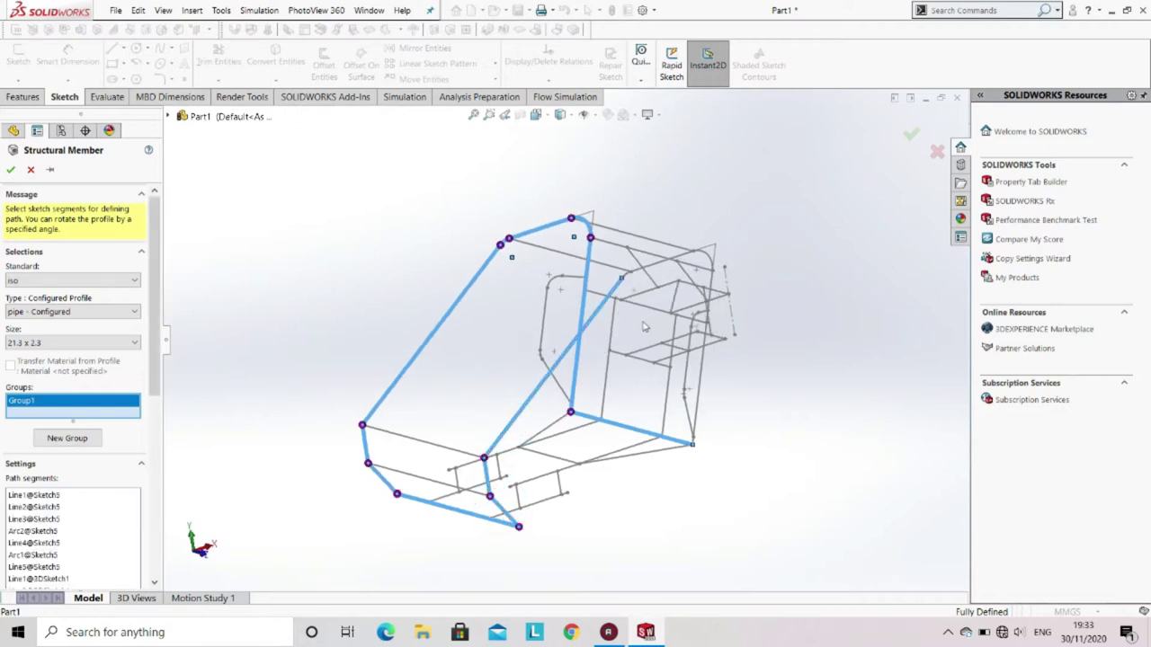
{"action": "left_click", "coordinate": [627, 279]}
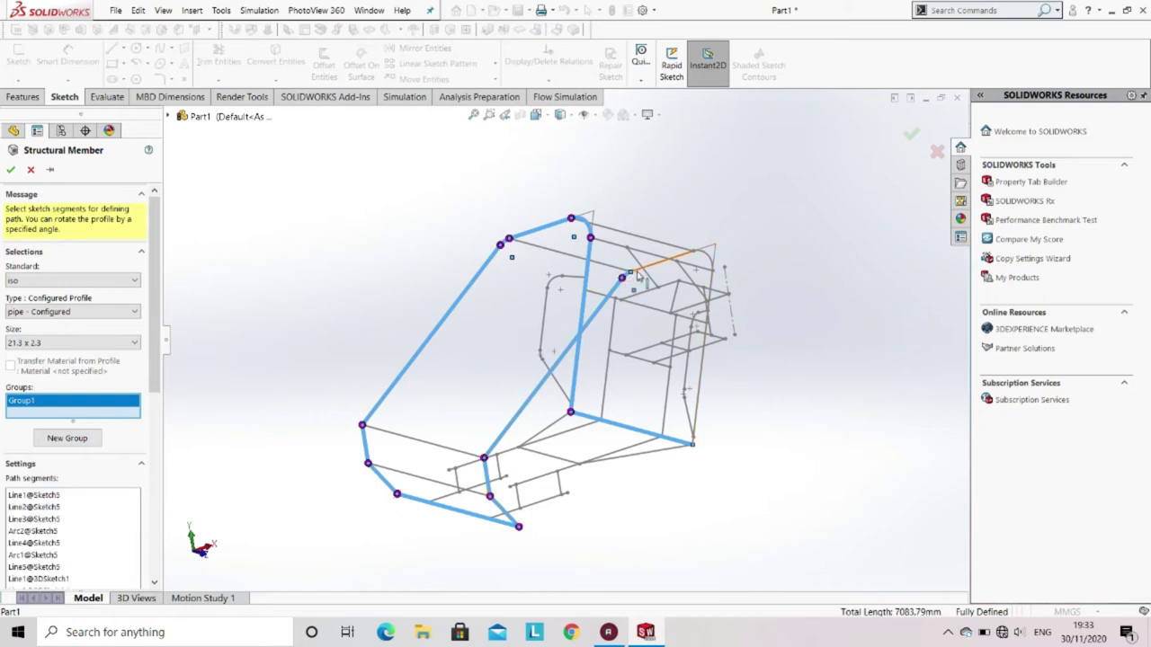
{"action": "left_click", "coordinate": [647, 266]}
{"action": "left_click", "coordinate": [707, 259]}
{"action": "left_click", "coordinate": [709, 286]}
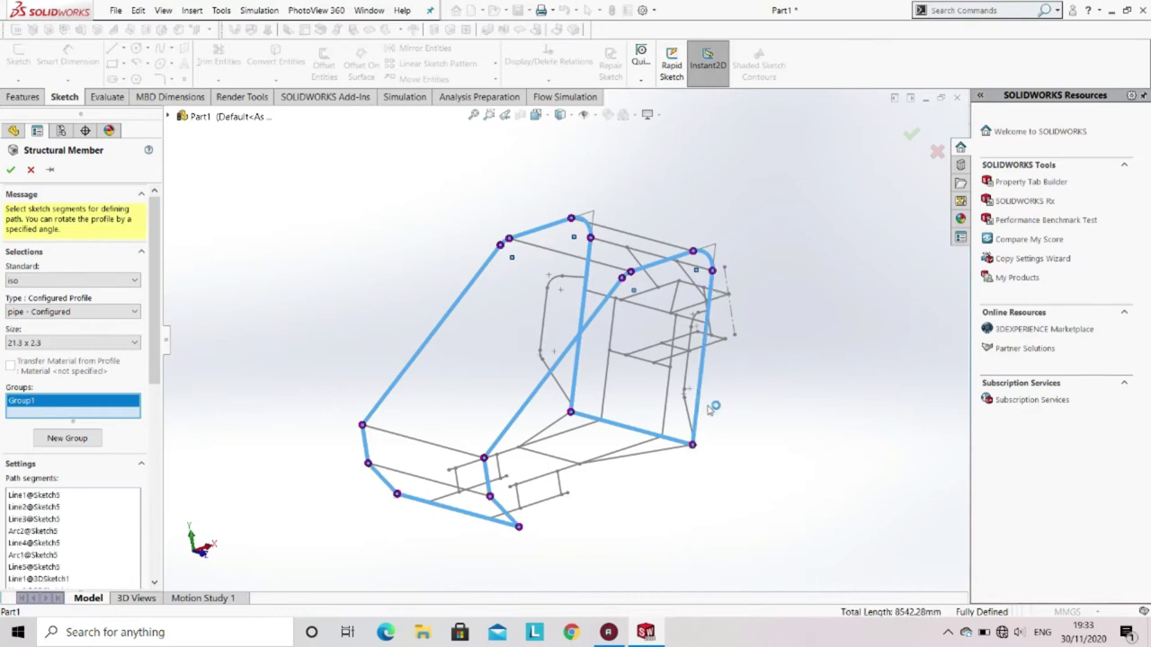
{"action": "middle_click_drag", "start_coordinate": [707, 425], "coordinate": [722, 442]}
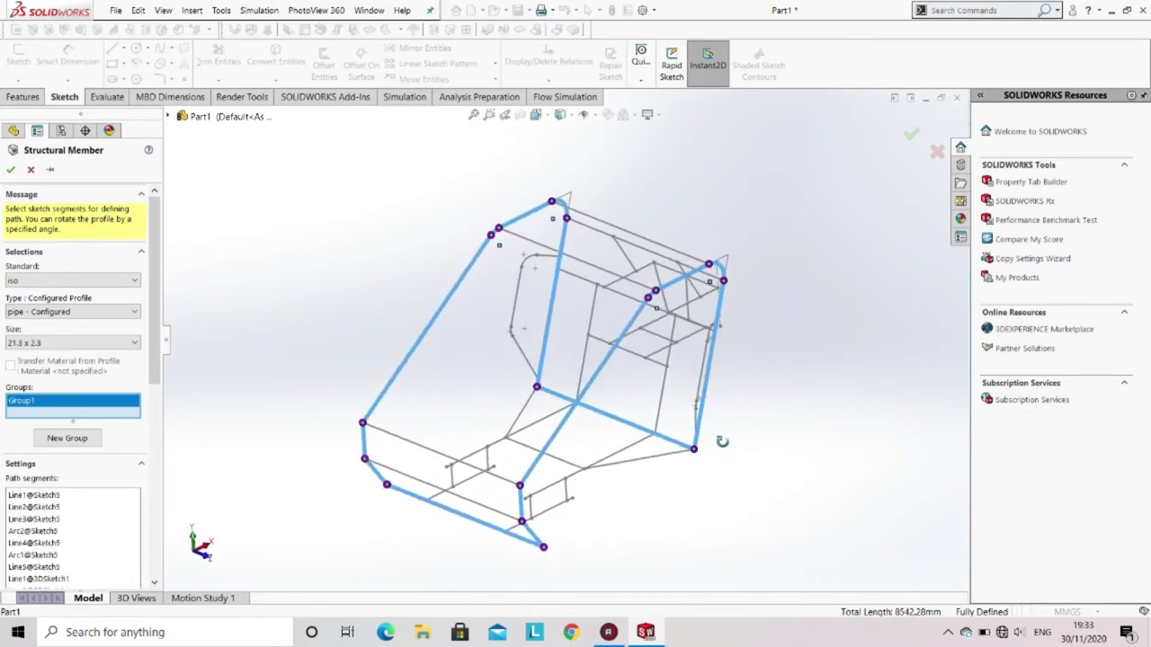
Step: Create Group2 with the bottom, top, top-rear and diagonal cross lines between the sides
{"action": "left_click", "coordinate": [99, 438]}
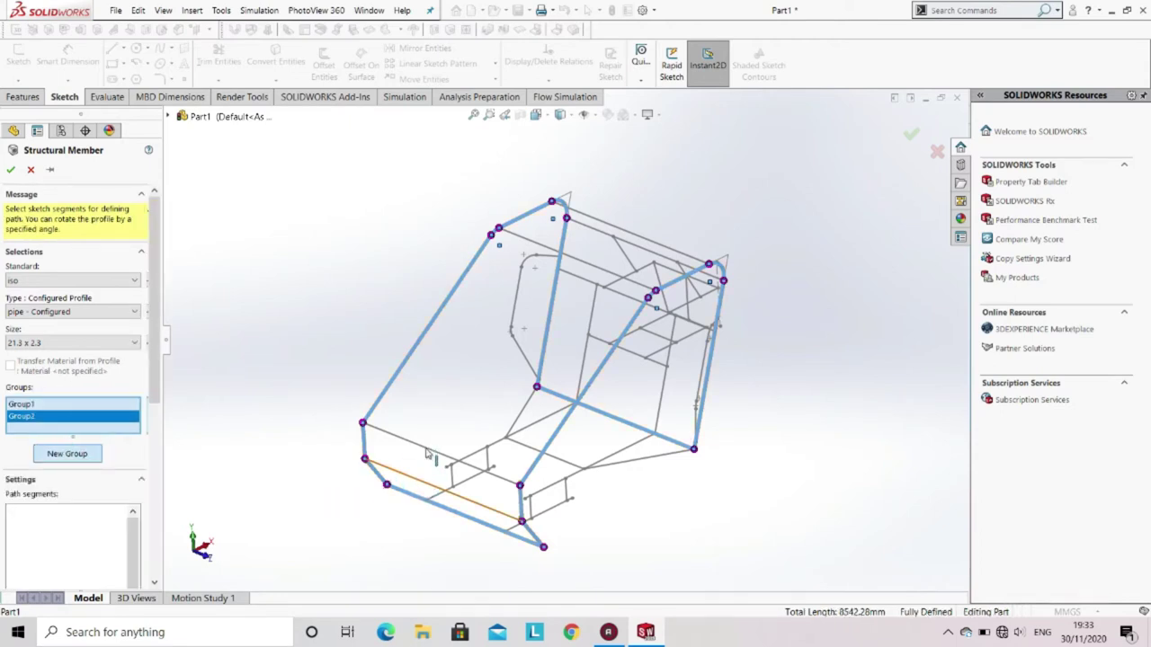
{"action": "left_click", "coordinate": [428, 449]}
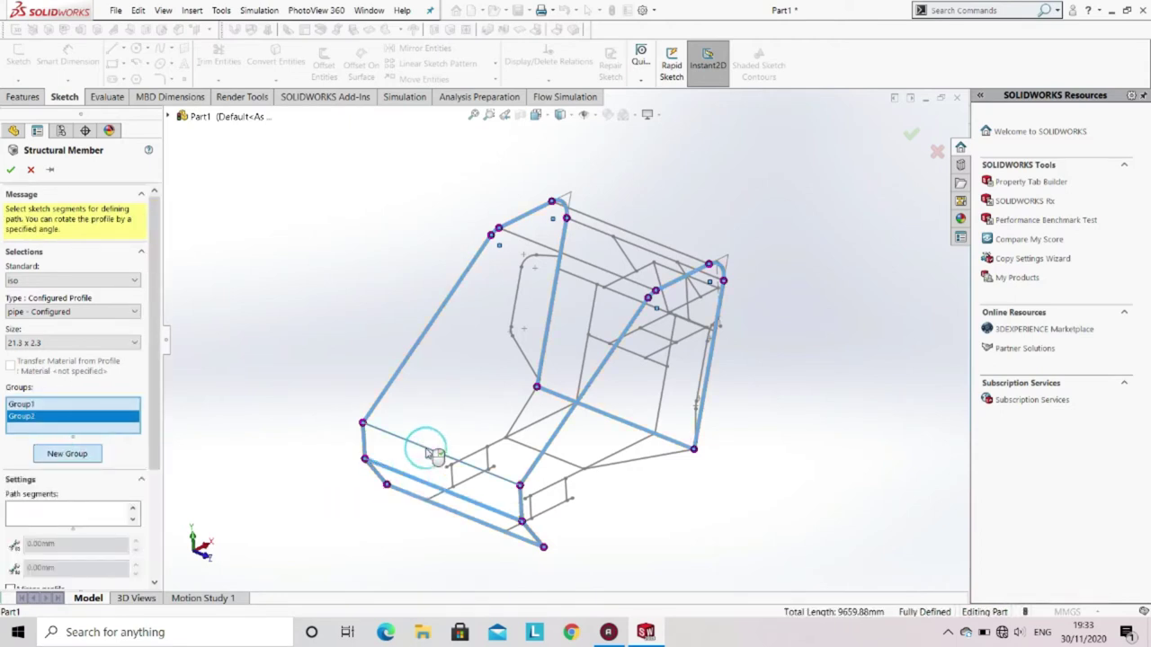
{"action": "left_click", "coordinate": [529, 241]}
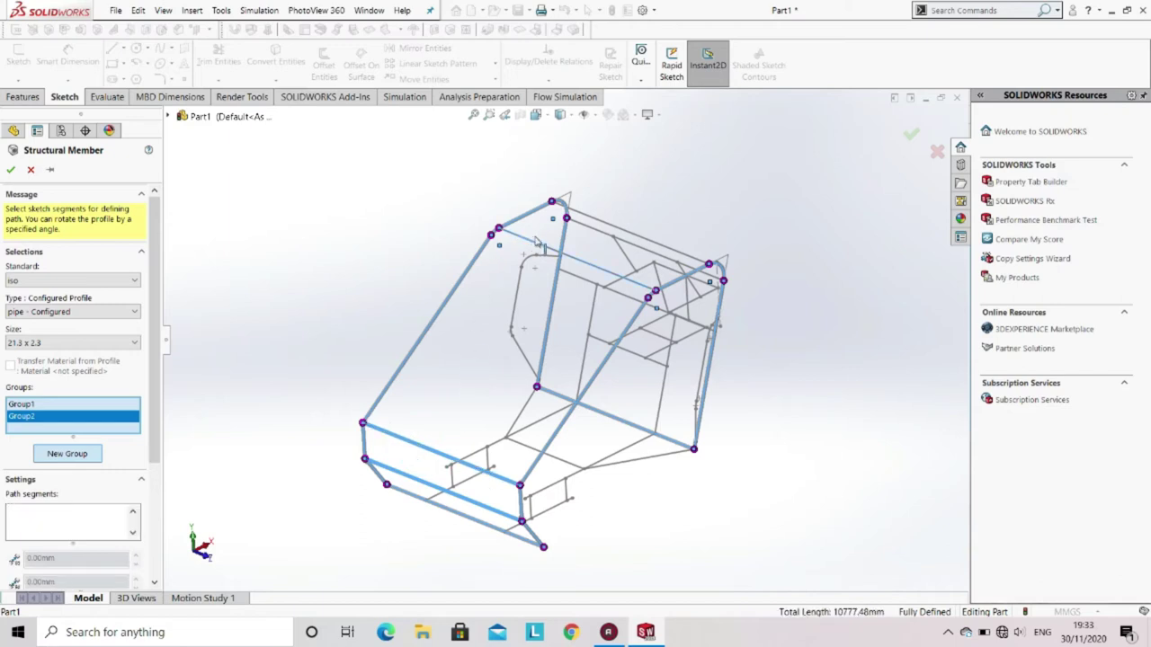
{"action": "left_click", "coordinate": [607, 235]}
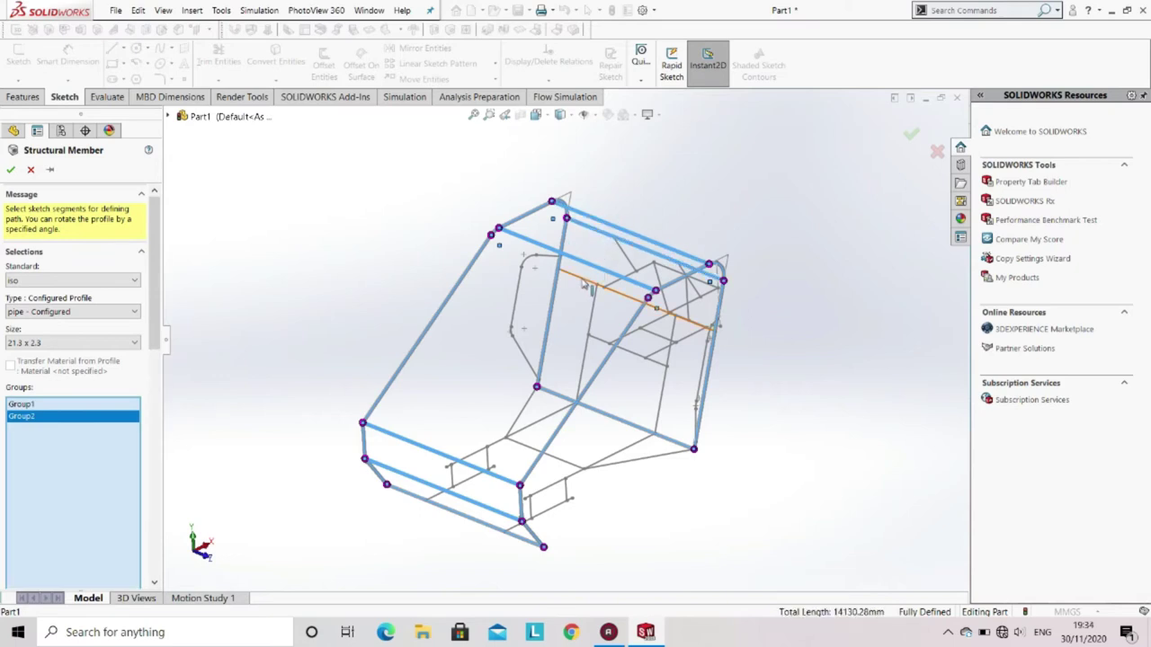
{"action": "left_click", "coordinate": [600, 344]}
{"action": "left_click", "coordinate": [659, 337]}
Step: Add the remaining short cross segments and a further cross line to Group2
{"action": "middle_click_drag", "start_coordinate": [690, 323], "coordinate": [724, 291]}
{"action": "left_click", "coordinate": [728, 301]}
{"action": "left_click", "coordinate": [747, 363]}
{"action": "middle_click_drag", "start_coordinate": [728, 395], "coordinate": [757, 390]}
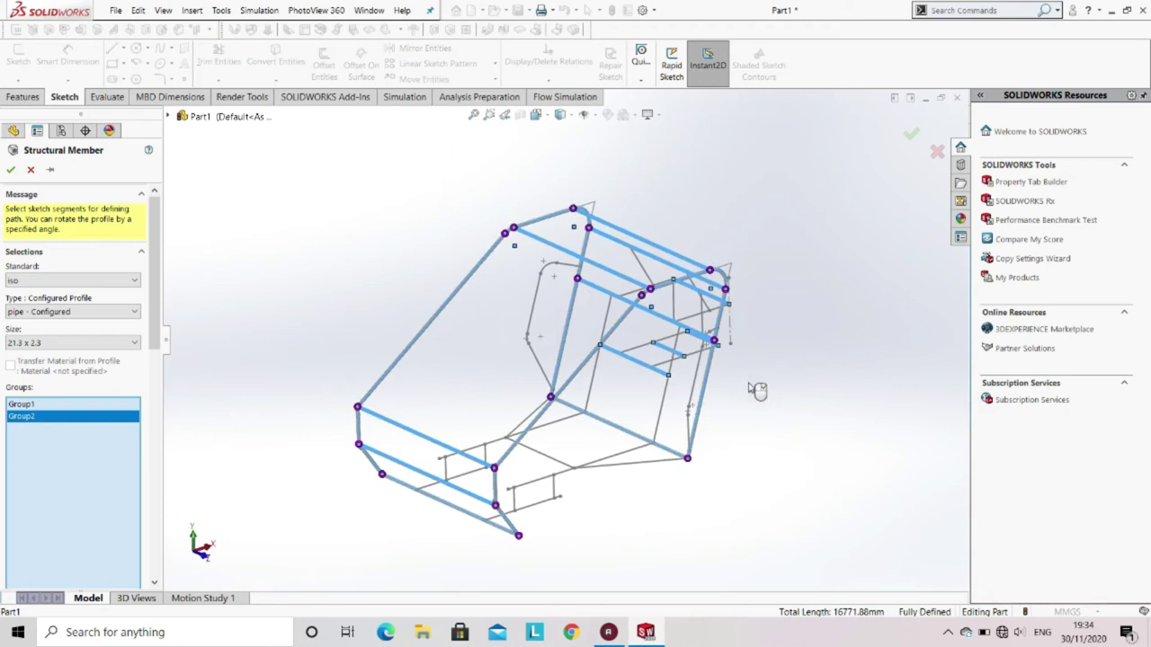
{"action": "left_click", "coordinate": [555, 462]}
{"action": "middle_click_drag", "start_coordinate": [554, 462], "coordinate": [583, 473]}
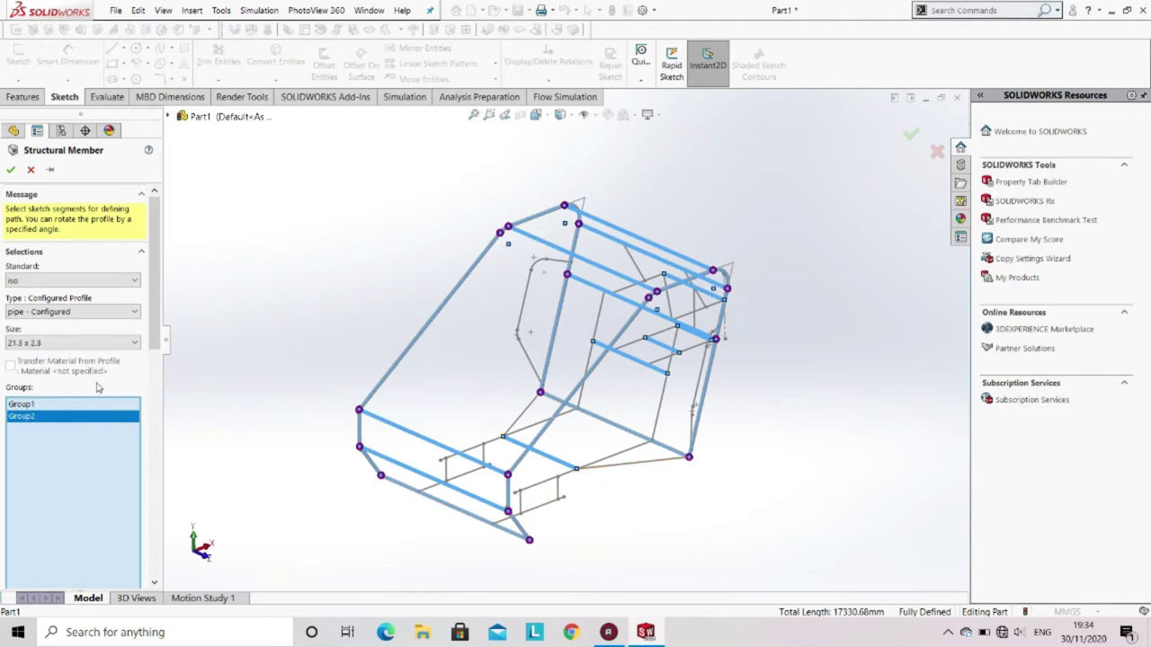
{"action": "scroll", "coordinate": [157, 437], "scroll_direction": "down", "scroll_amount": 3}
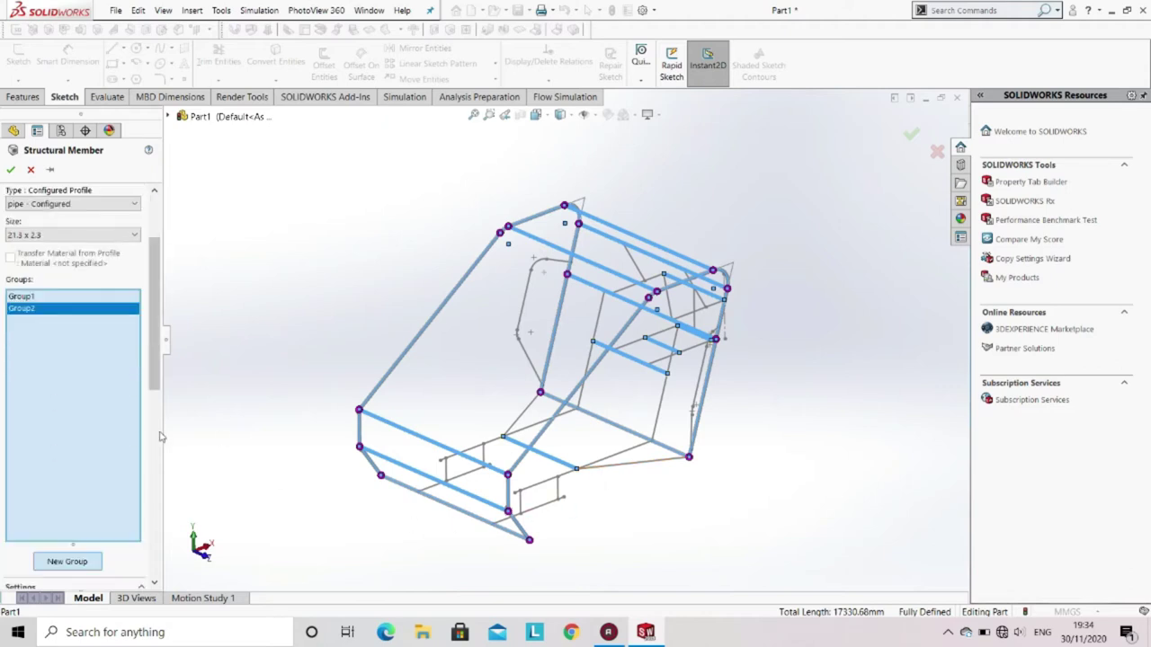
Step: Create Group3 with three floor tubes and three inner seat-area segments as pipes
{"action": "left_click", "coordinate": [80, 567]}
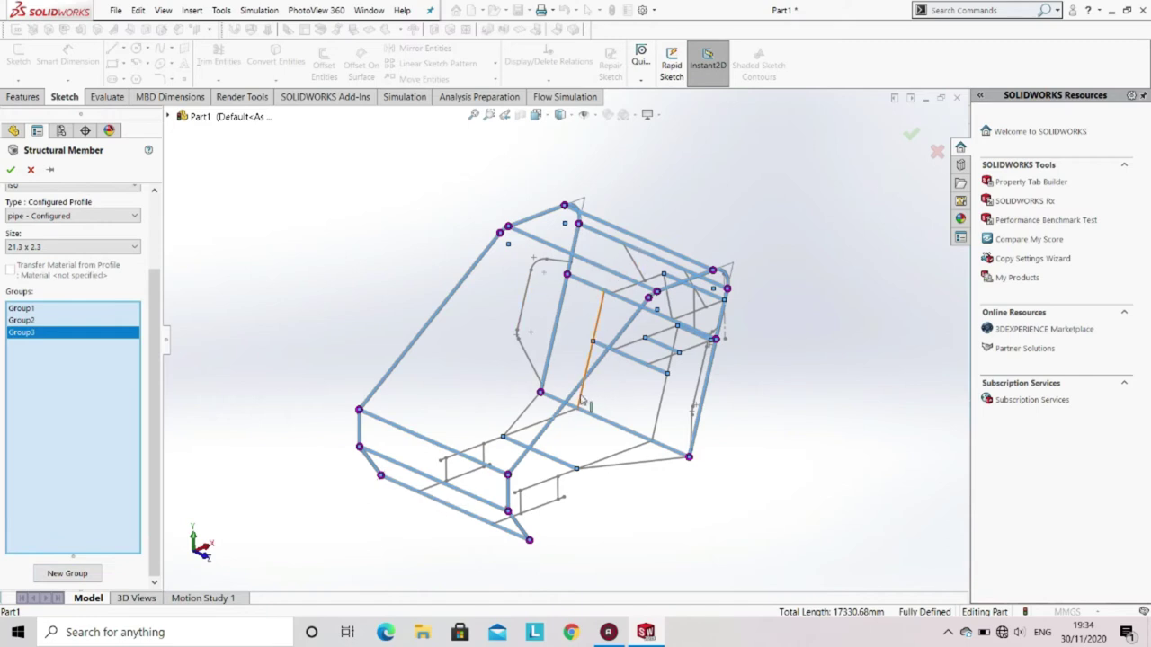
{"action": "left_click", "coordinate": [462, 476]}
{"action": "left_click", "coordinate": [469, 451]}
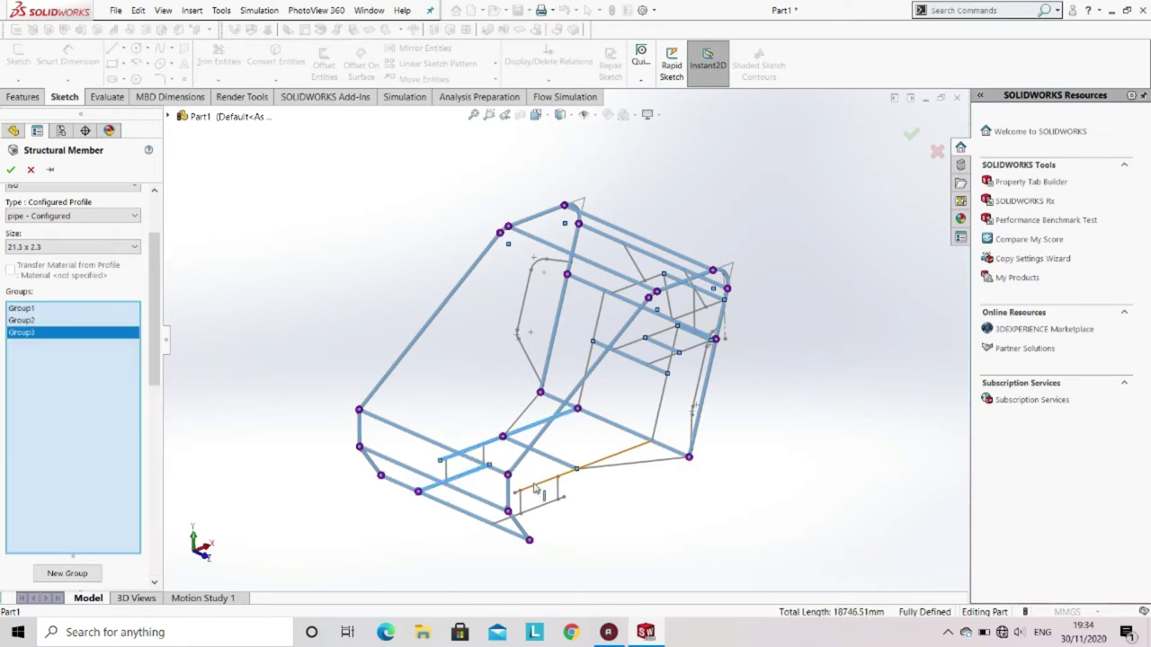
{"action": "left_click", "coordinate": [539, 499]}
{"action": "middle_click_drag", "start_coordinate": [540, 499], "coordinate": [683, 360]}
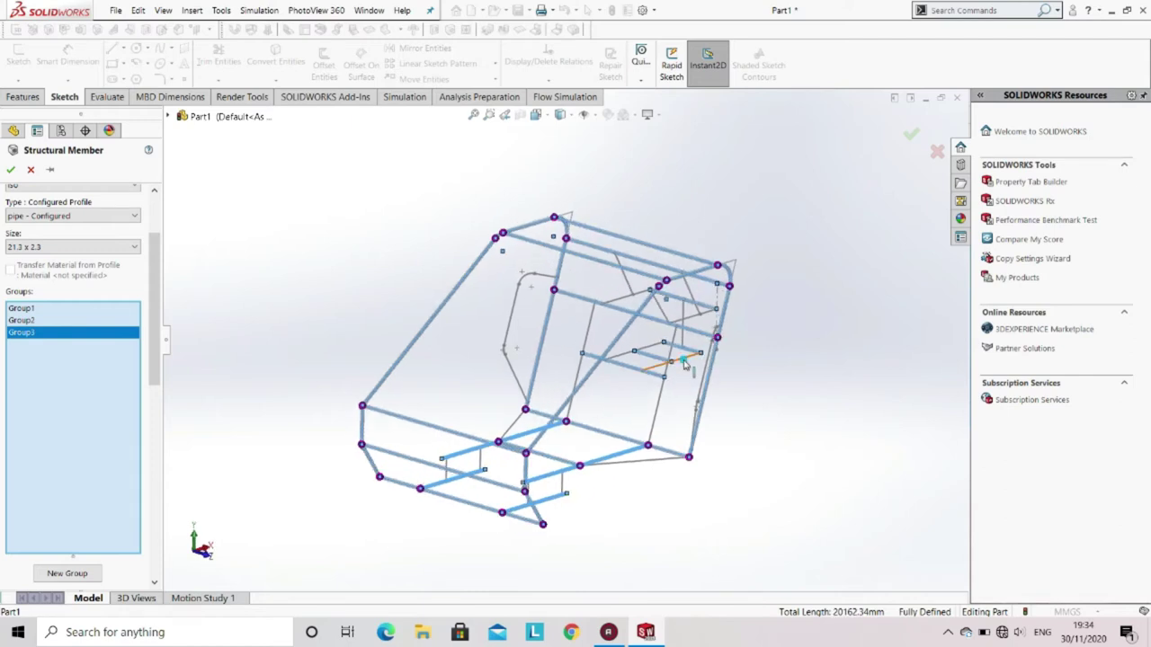
{"action": "left_click", "coordinate": [657, 364]}
{"action": "left_click", "coordinate": [624, 299]}
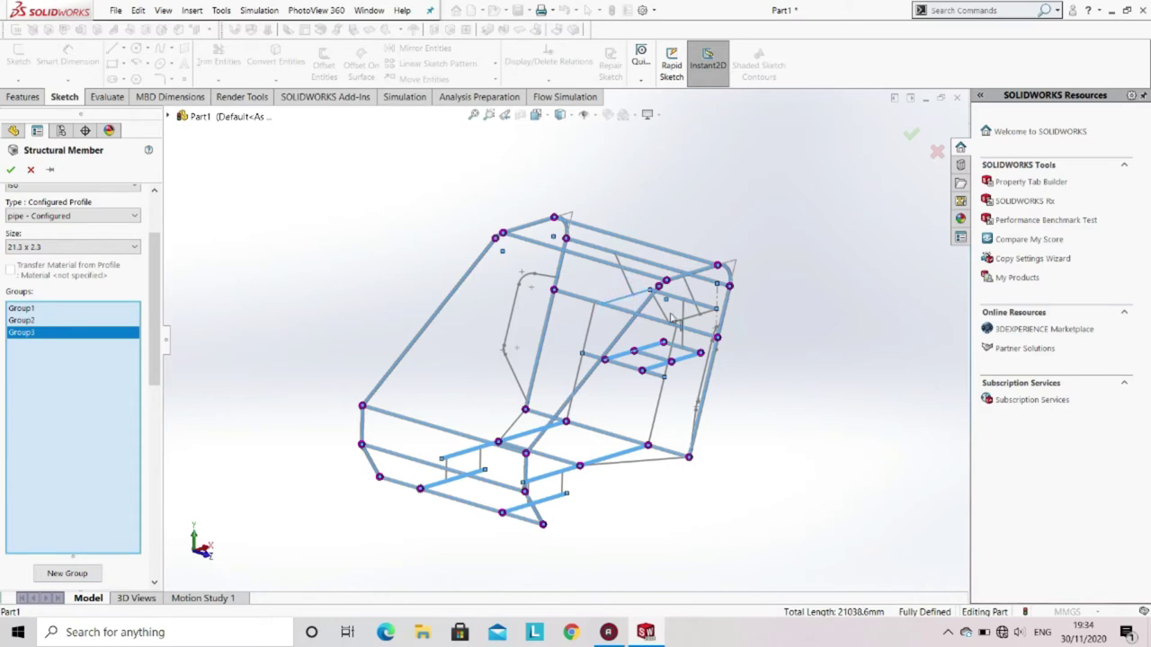
{"action": "left_click", "coordinate": [692, 319]}
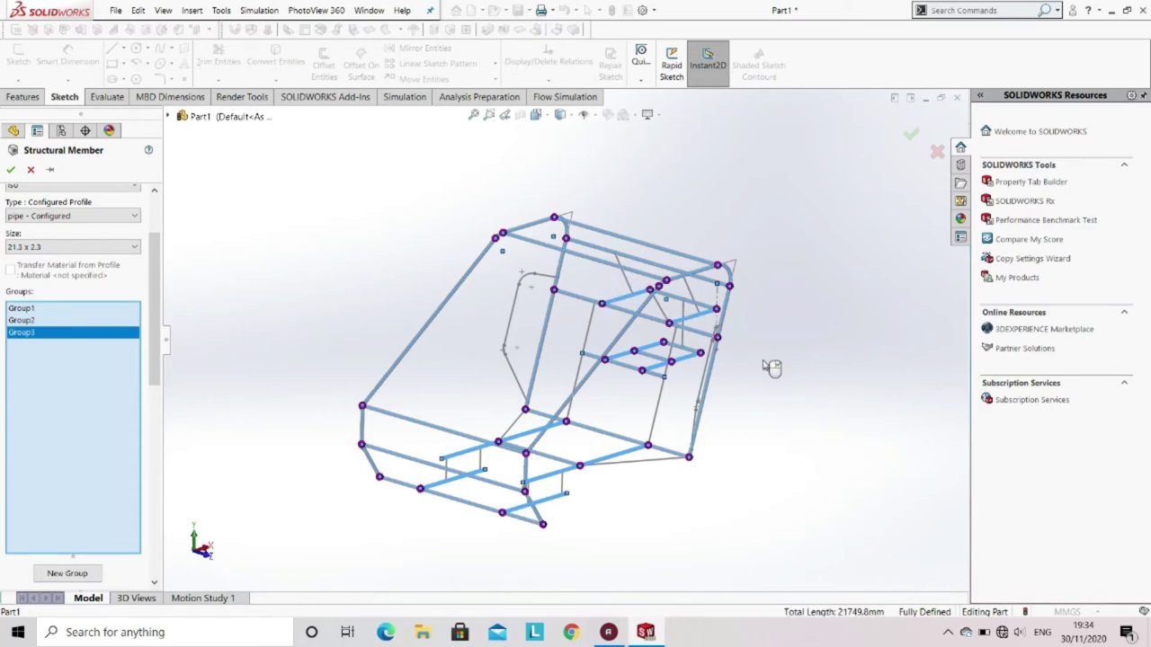
{"action": "mouse_move", "coordinate": [769, 364]}
{"action": "middle_mouse_down"}
{"action": "mouse_move", "coordinate": [761, 352]}
{"action": "mouse_move", "coordinate": [732, 381]}
{"action": "mouse_move", "coordinate": [765, 362]}
{"action": "mouse_move", "coordinate": [776, 383]}
{"action": "mouse_move", "coordinate": [766, 375]}
{"action": "middle_mouse_up"}
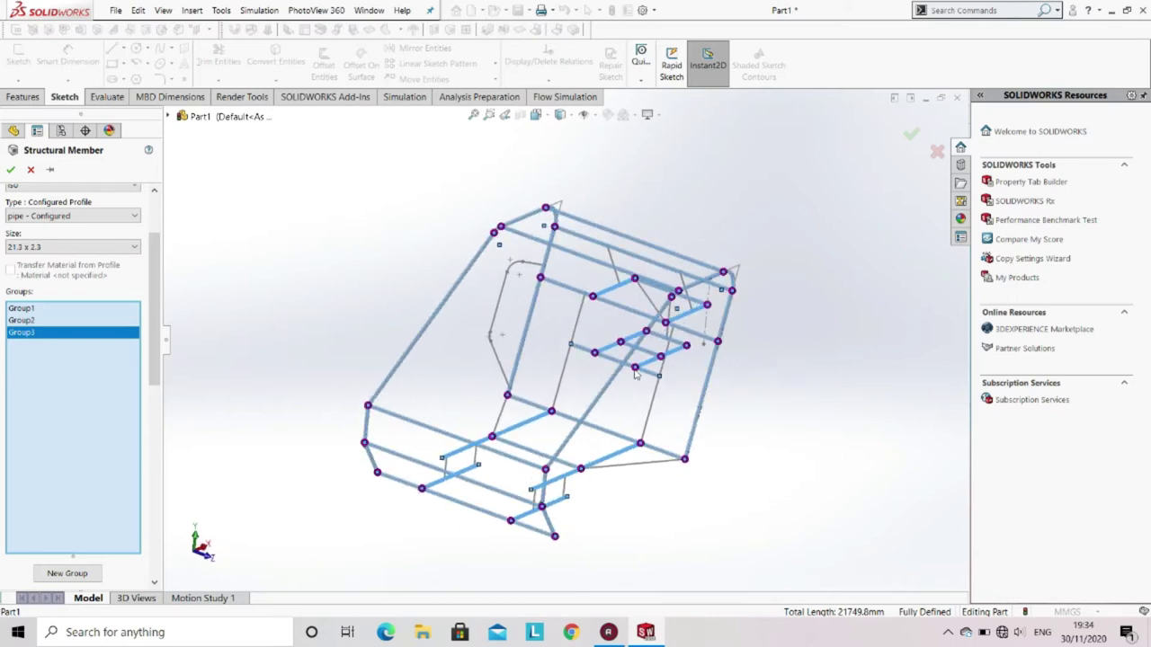
Step: Create Group4 with the side segments, side upright, short upper segment and right-side edge
{"action": "left_click", "coordinate": [74, 573]}
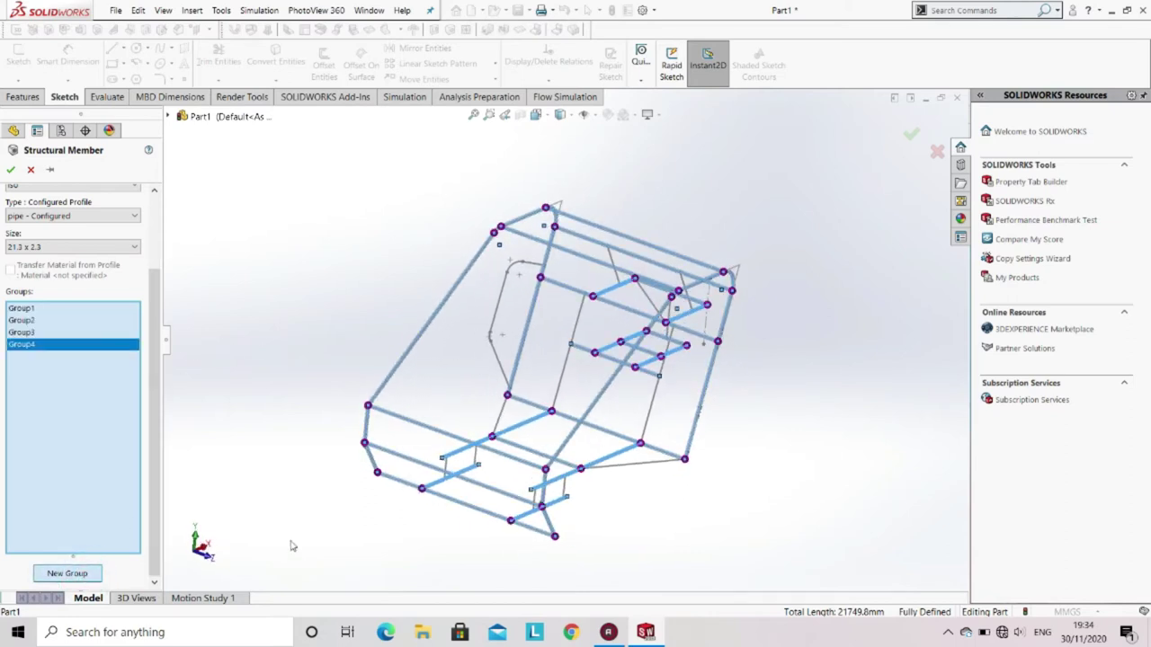
{"action": "left_click", "coordinate": [498, 362]}
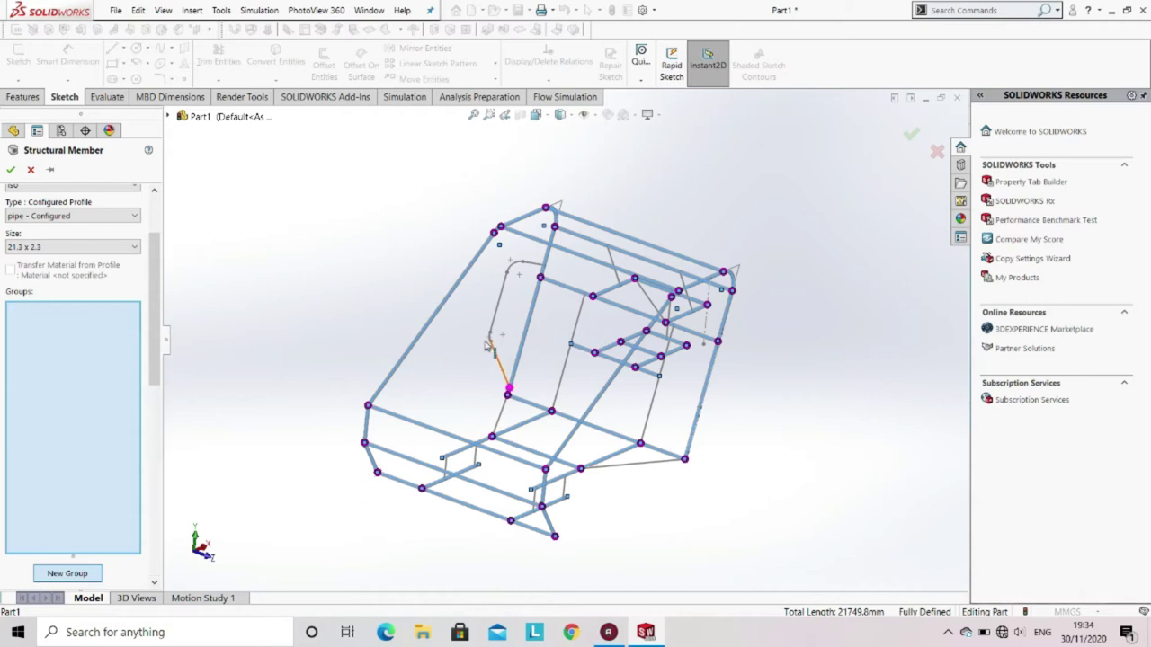
{"action": "left_click", "coordinate": [498, 314]}
{"action": "left_click", "coordinate": [505, 280]}
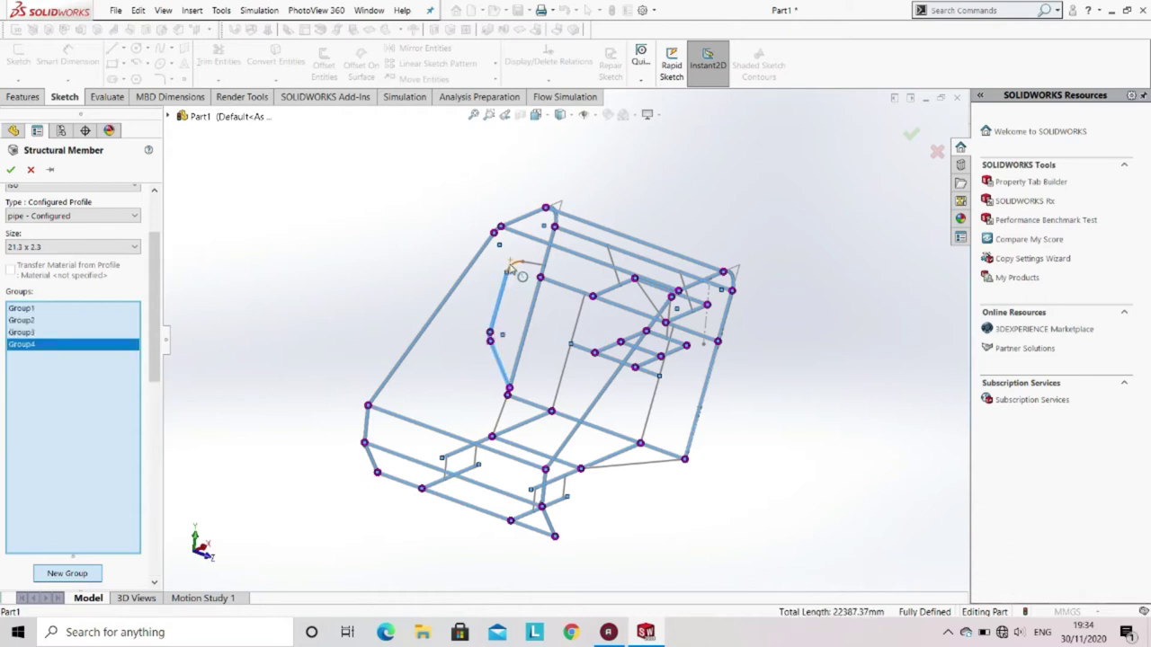
{"action": "left_click", "coordinate": [529, 267]}
{"action": "left_click", "coordinate": [707, 409]}
{"action": "middle_click_drag", "start_coordinate": [707, 372], "coordinate": [701, 405]}
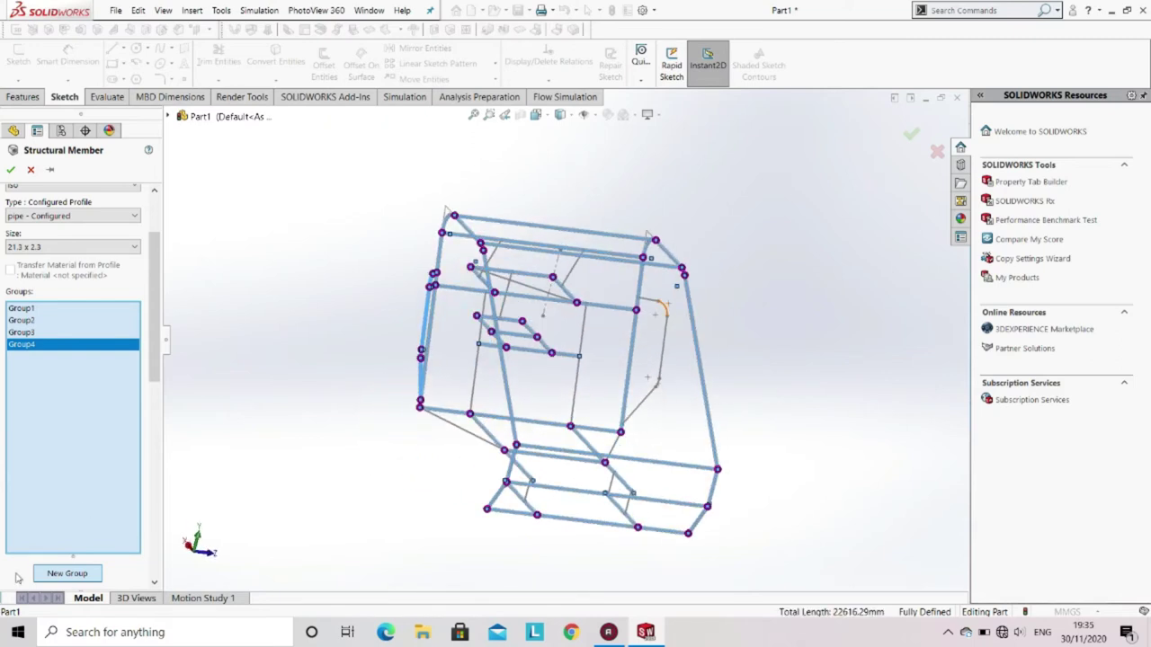
Step: Create Group5 with the two inner vertical tubes behind the seat, then start Group6
{"action": "left_click", "coordinate": [67, 574]}
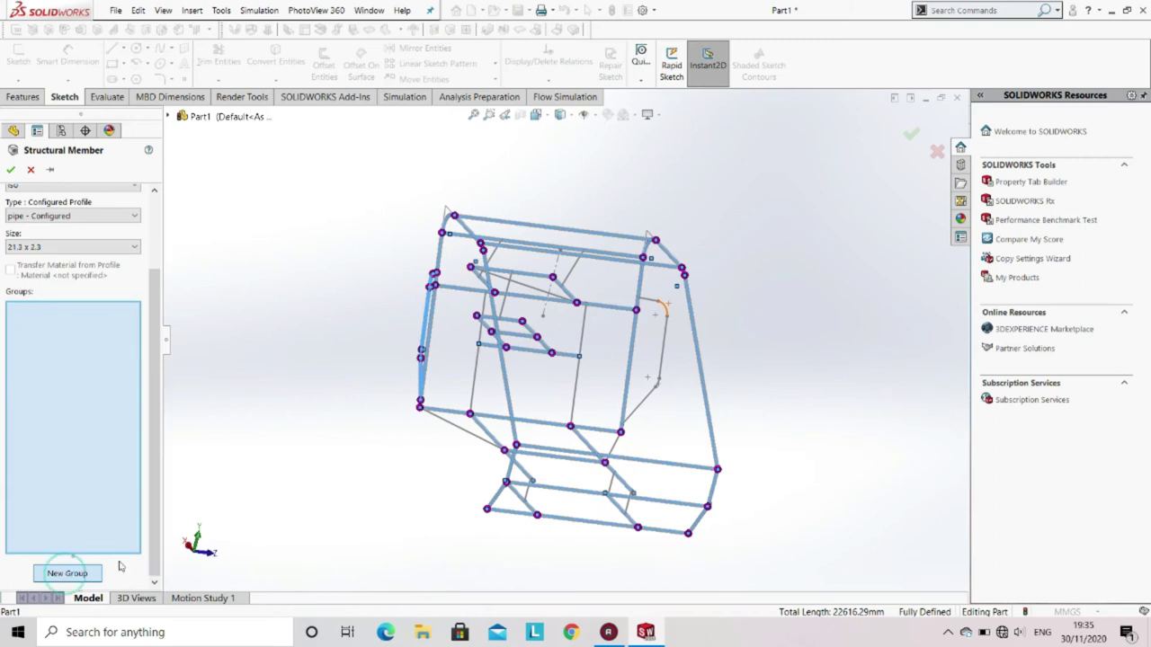
{"action": "left_click", "coordinate": [580, 338]}
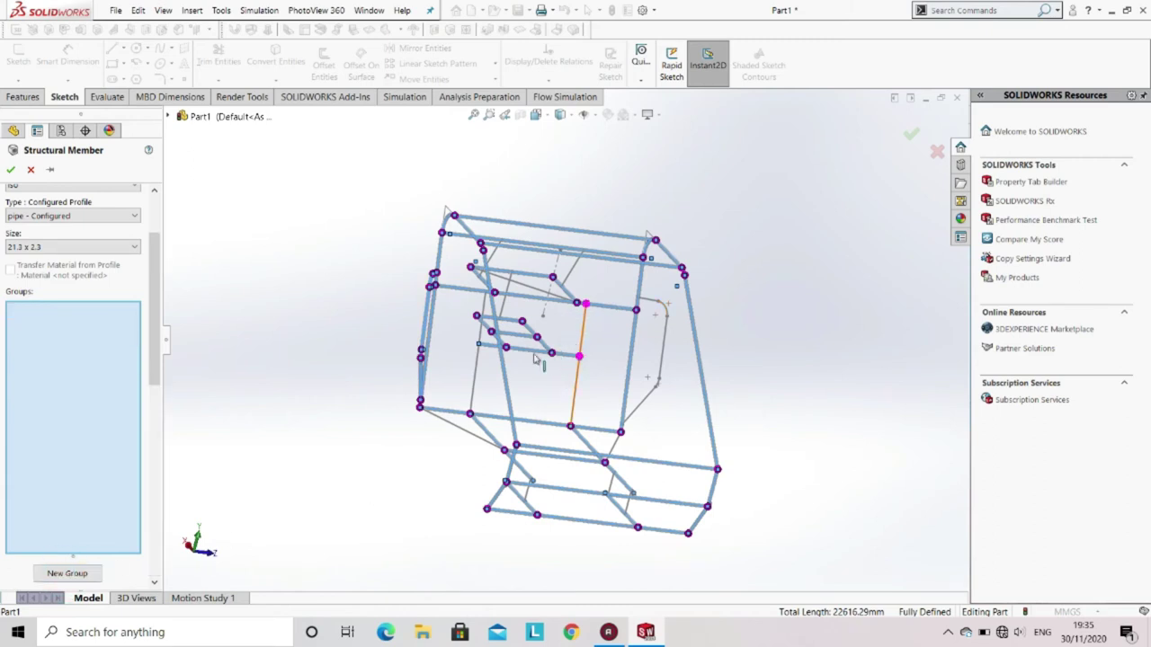
{"action": "left_click", "coordinate": [478, 376]}
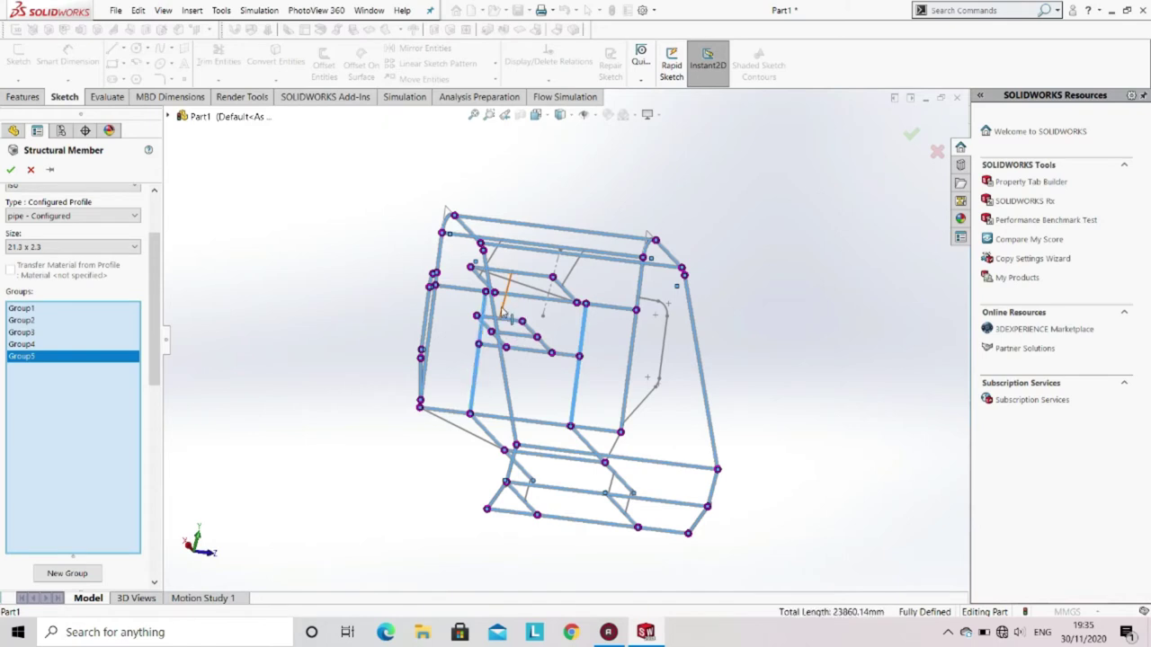
{"action": "left_click", "coordinate": [506, 313]}
{"action": "mouse_move", "coordinate": [512, 315]}
{"action": "middle_mouse_down"}
{"action": "mouse_move", "coordinate": [514, 294]}
{"action": "mouse_move", "coordinate": [493, 307]}
{"action": "middle_mouse_up"}
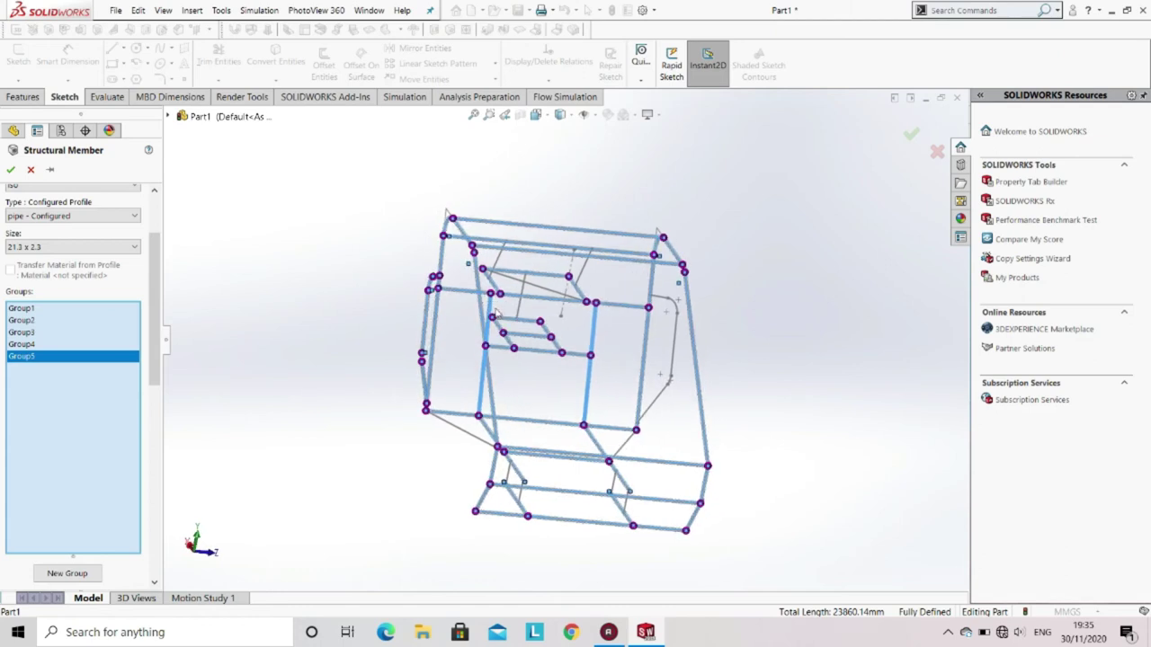
{"action": "left_click", "coordinate": [68, 574]}
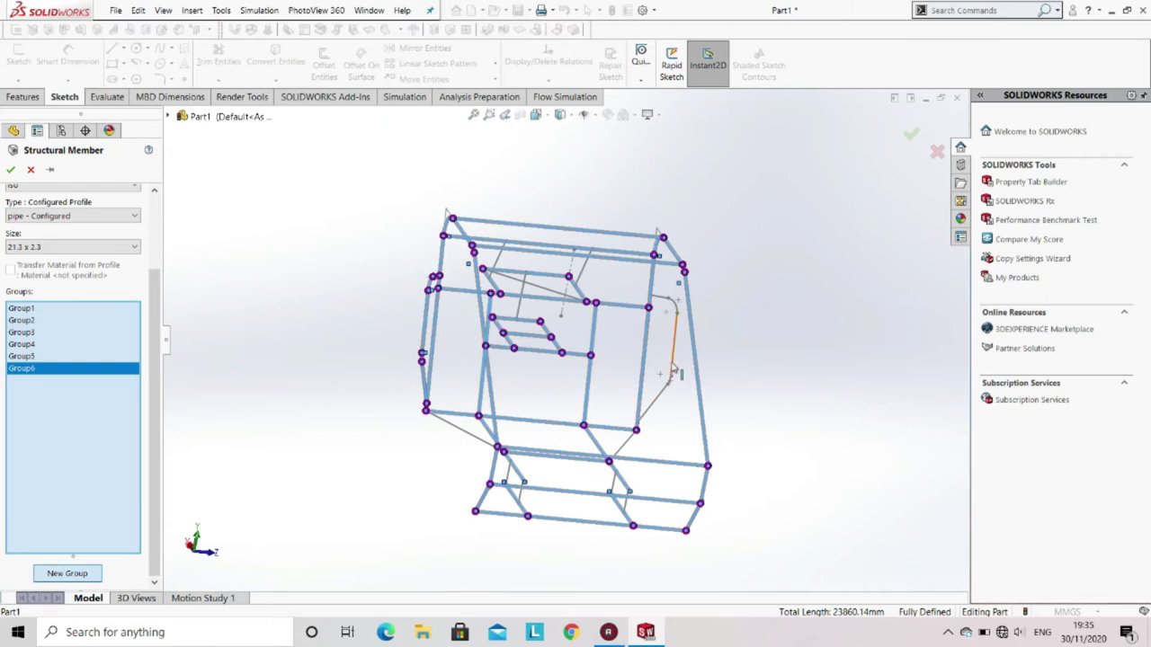
Step: Fill Group6 with the short side segment, the segment below it and the diagonal lines
{"action": "left_click", "coordinate": [663, 301]}
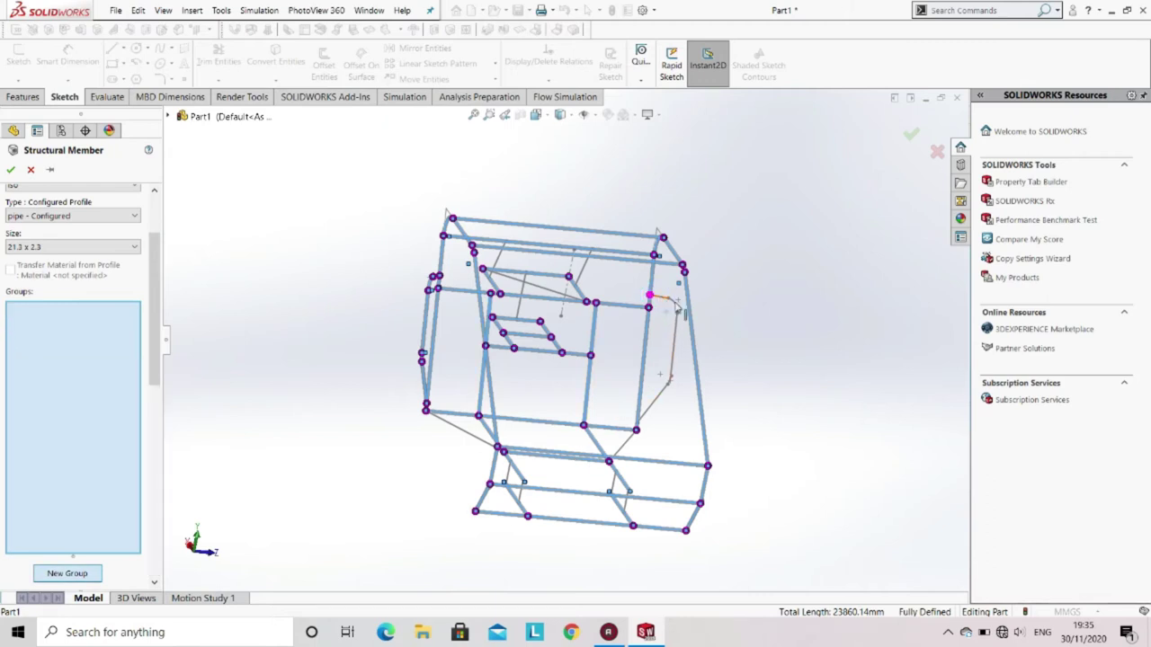
{"action": "left_click", "coordinate": [673, 347]}
{"action": "left_click", "coordinate": [670, 380]}
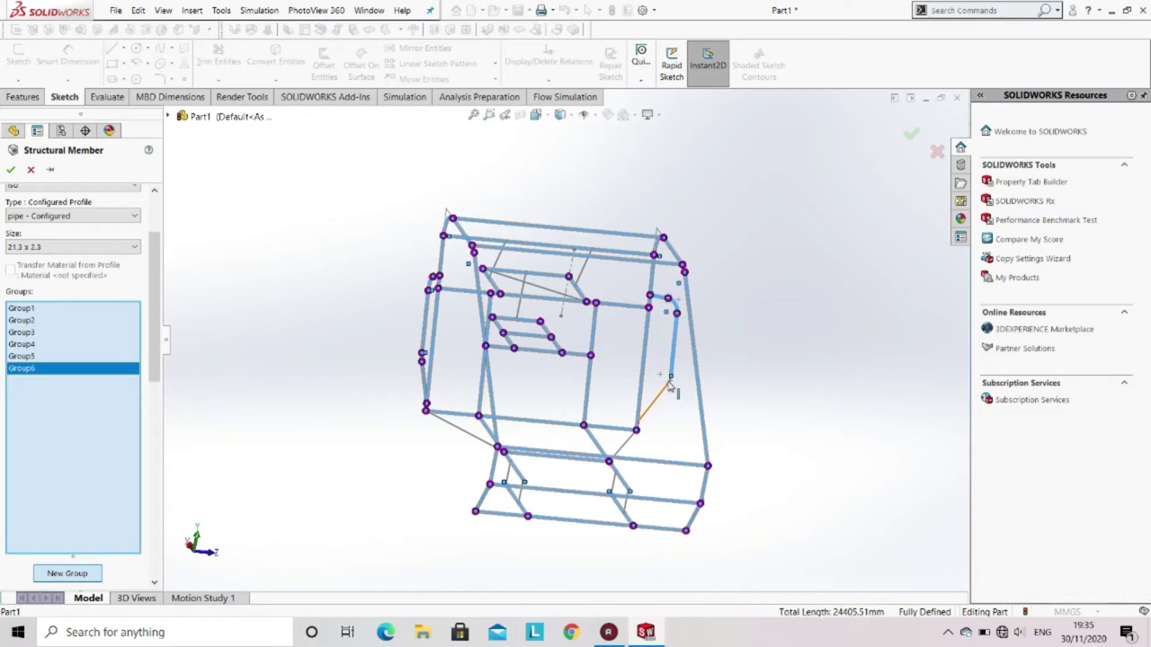
{"action": "scroll", "coordinate": [670, 384], "scroll_direction": "down", "scroll_amount": 5}
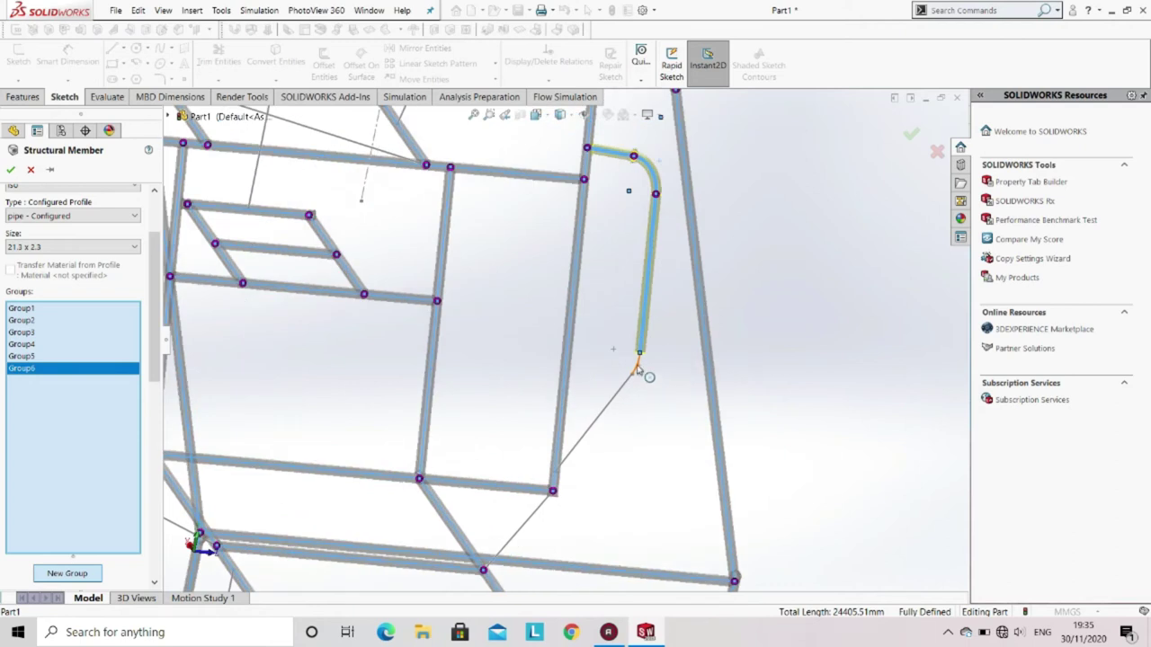
{"action": "left_click", "coordinate": [618, 401]}
{"action": "left_click", "coordinate": [618, 401]}
{"action": "scroll", "coordinate": [624, 402], "scroll_direction": "up", "scroll_amount": 6}
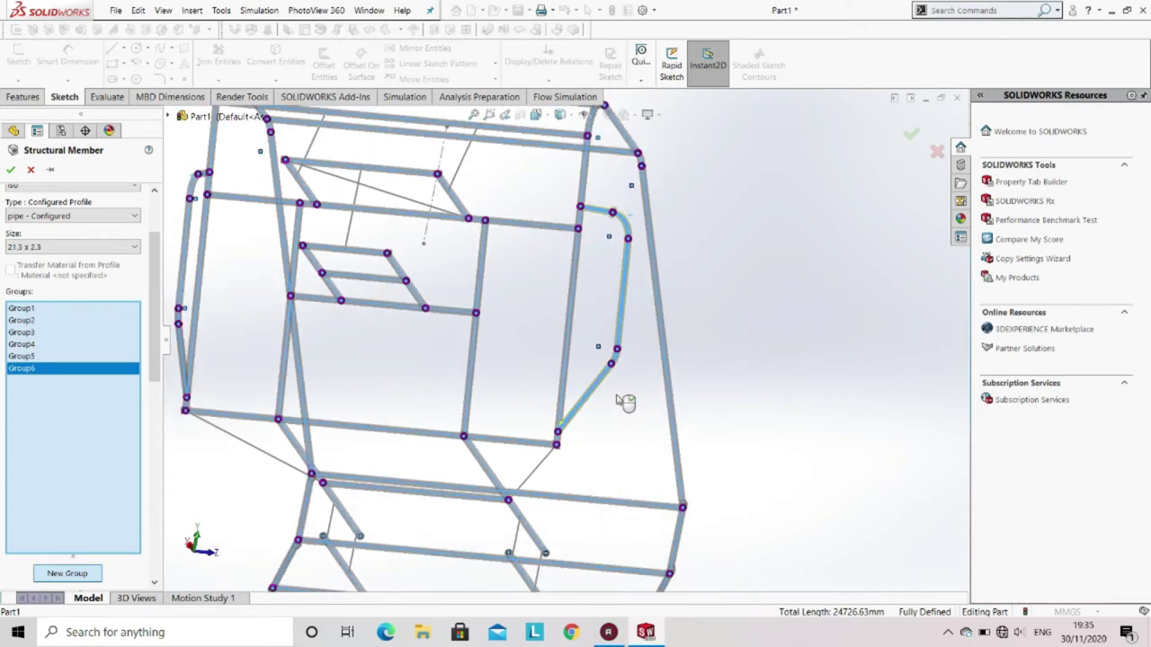
{"action": "middle_click_drag", "start_coordinate": [496, 355], "coordinate": [384, 317]}
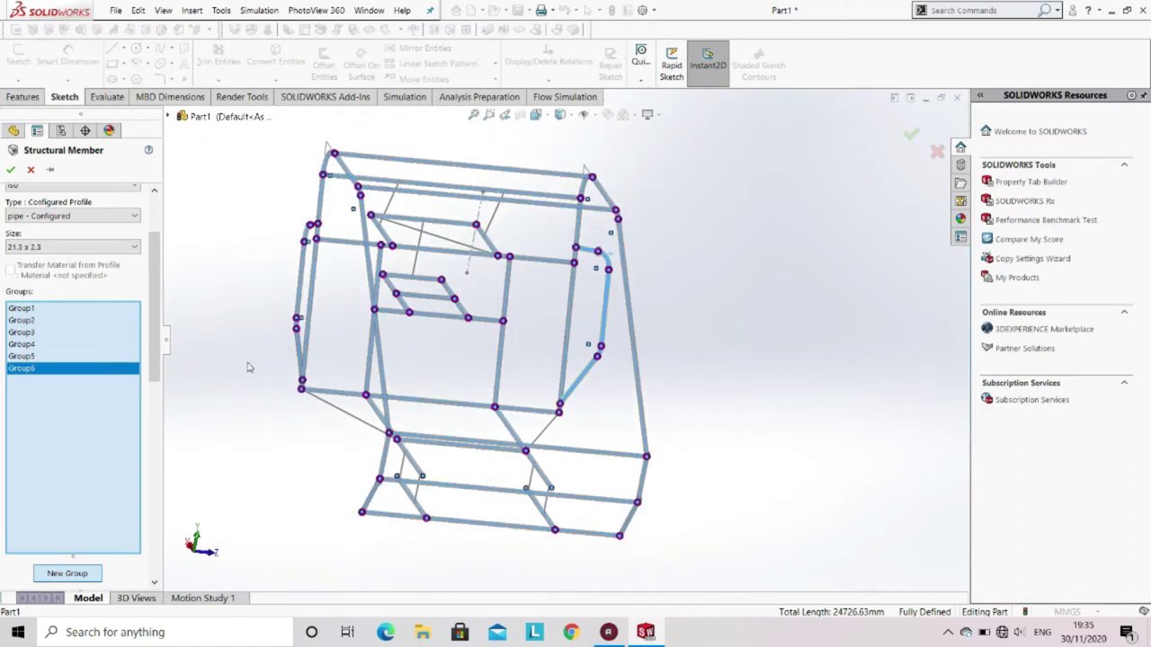
{"action": "middle_click_drag", "start_coordinate": [435, 396], "coordinate": [337, 380]}
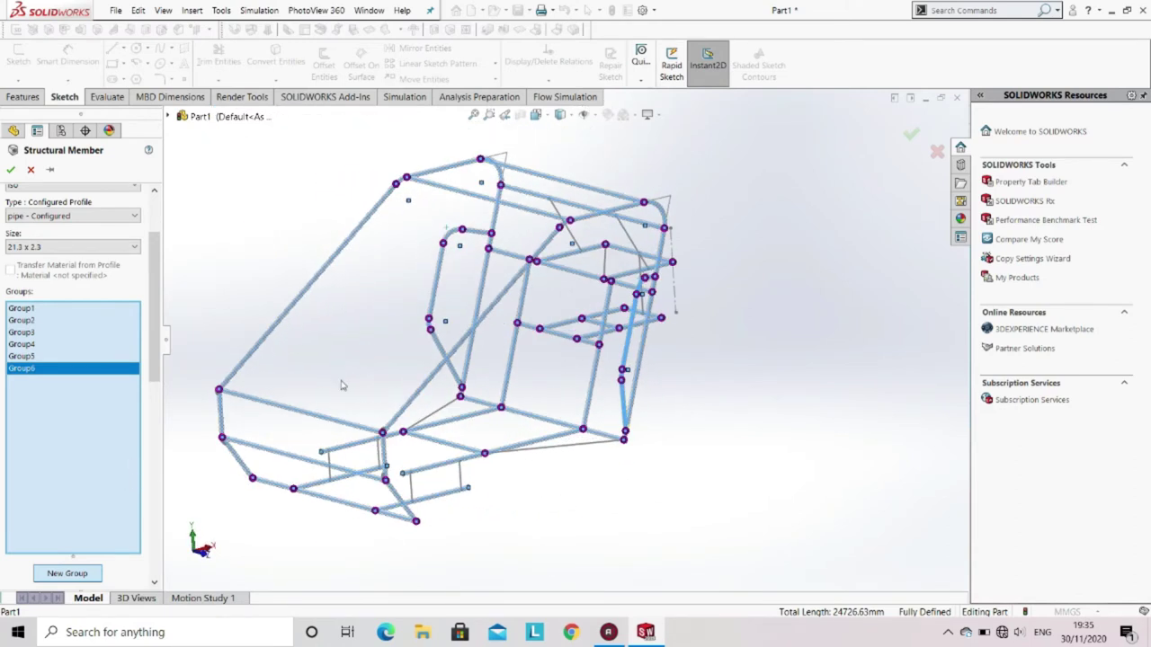
Step: Create Group7 with three short uprights and the front vertical segment
{"action": "left_click", "coordinate": [68, 573]}
{"action": "left_click", "coordinate": [462, 479]}
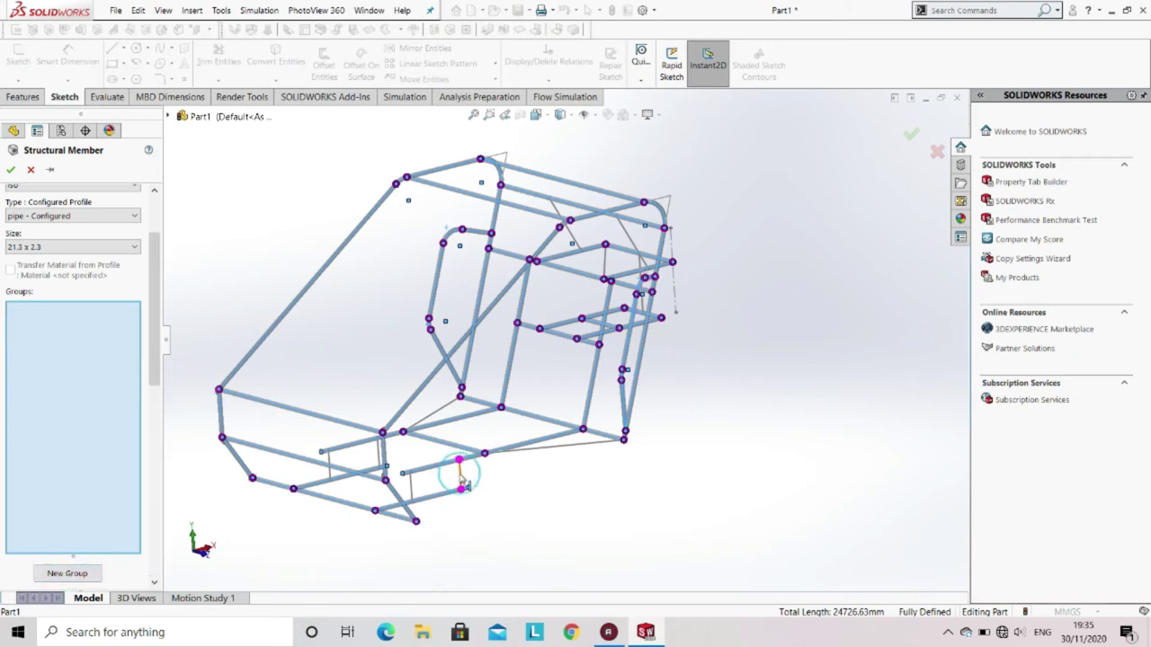
{"action": "left_click", "coordinate": [411, 486]}
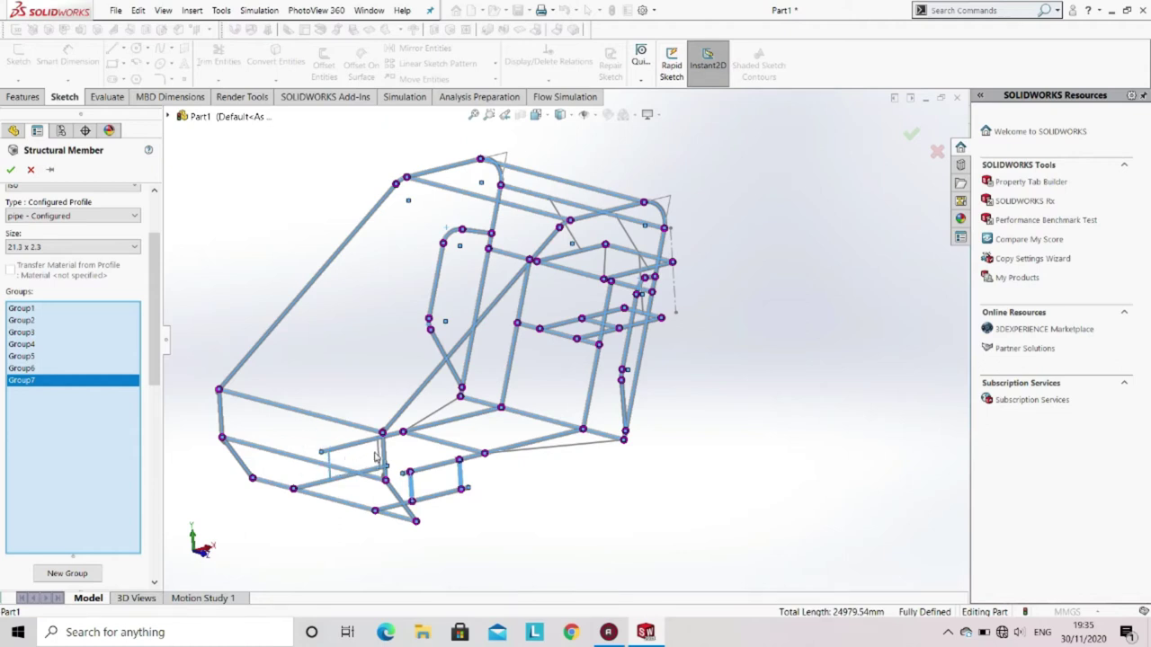
{"action": "left_click", "coordinate": [385, 458]}
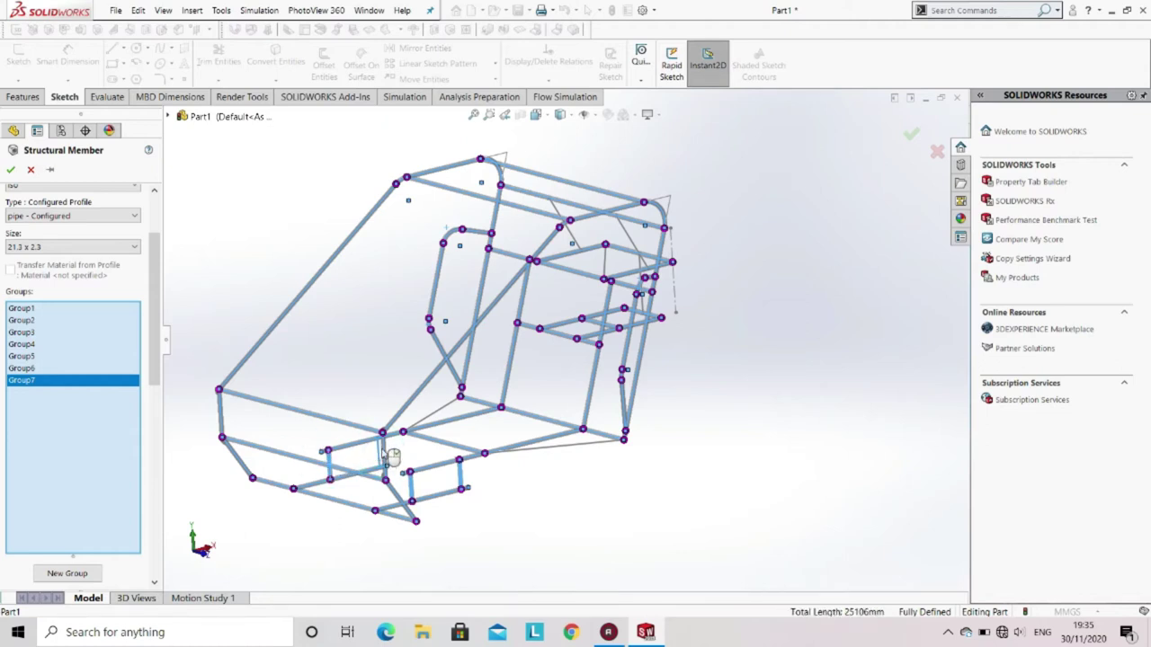
{"action": "middle_click_drag", "start_coordinate": [629, 284], "coordinate": [679, 301]}
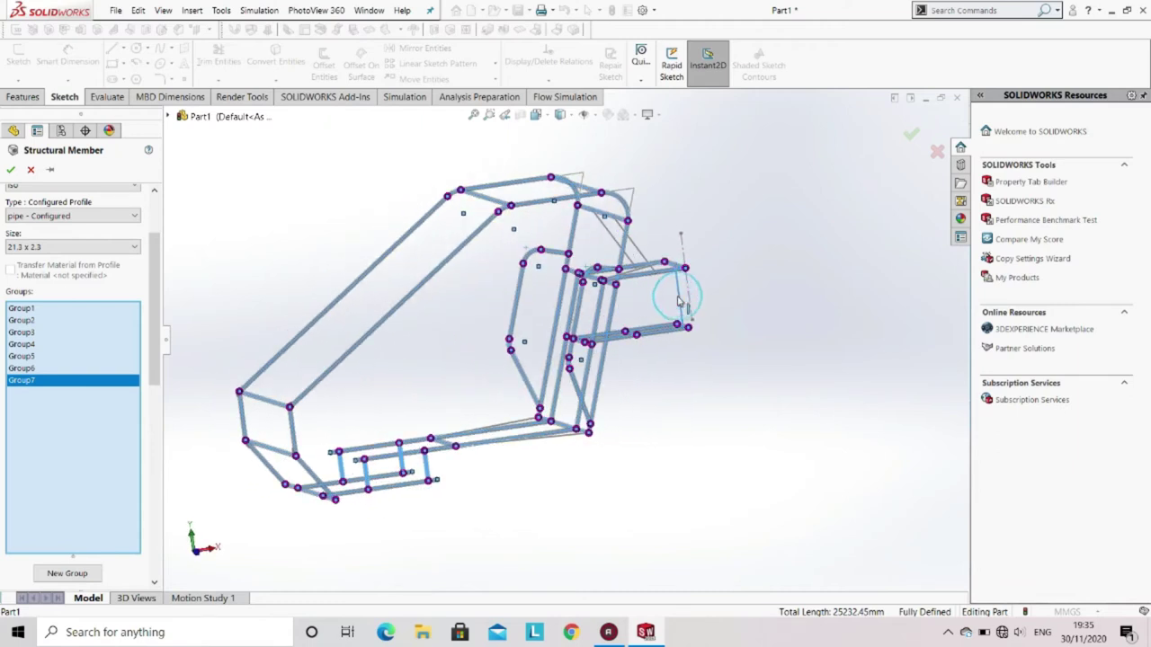
{"action": "left_click", "coordinate": [680, 302]}
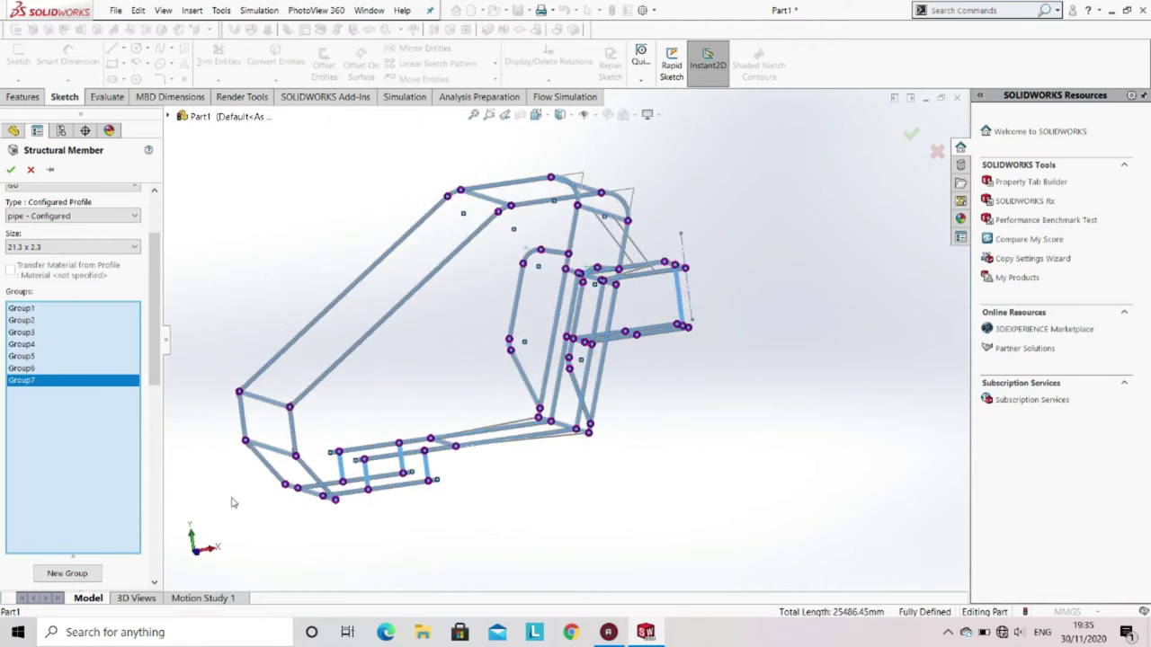
Step: Create Group8 with two upper brace segments and Group9 with the lower floor segment
{"action": "left_click", "coordinate": [60, 573]}
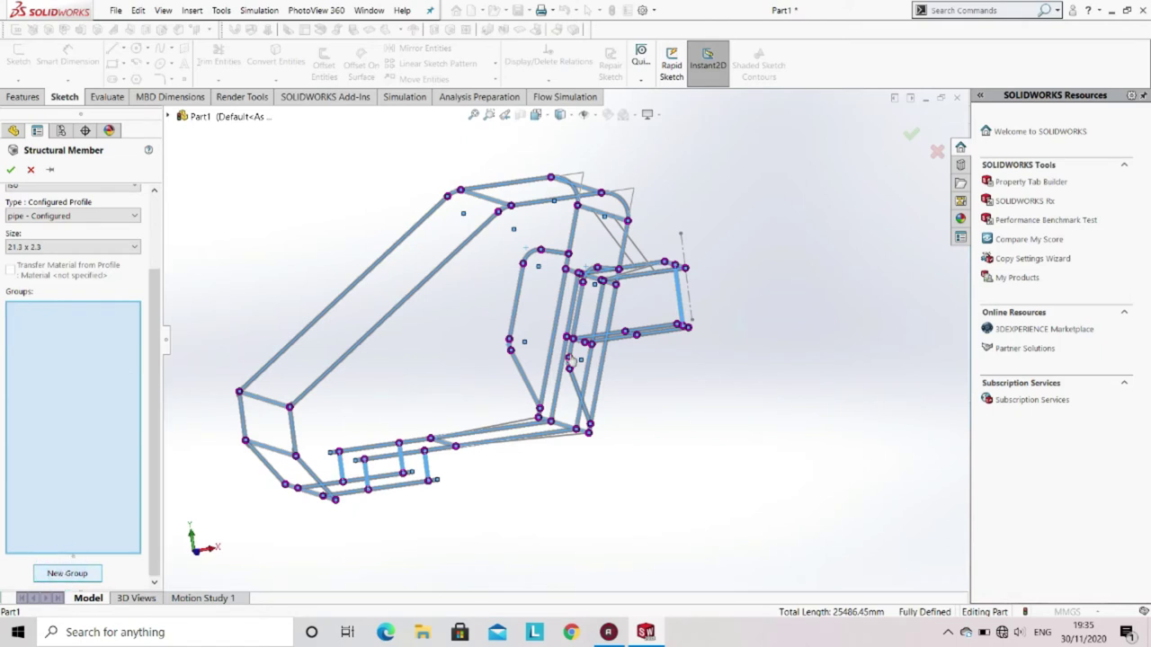
{"action": "middle_click_drag", "start_coordinate": [652, 256], "coordinate": [606, 247]}
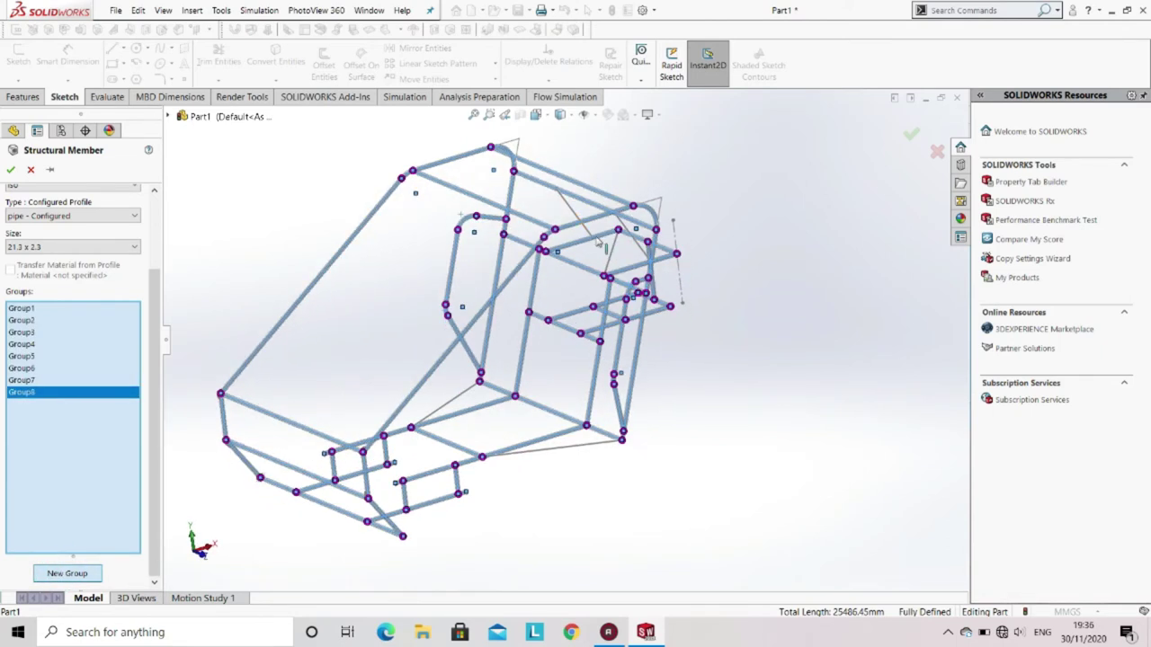
{"action": "left_click", "coordinate": [585, 229]}
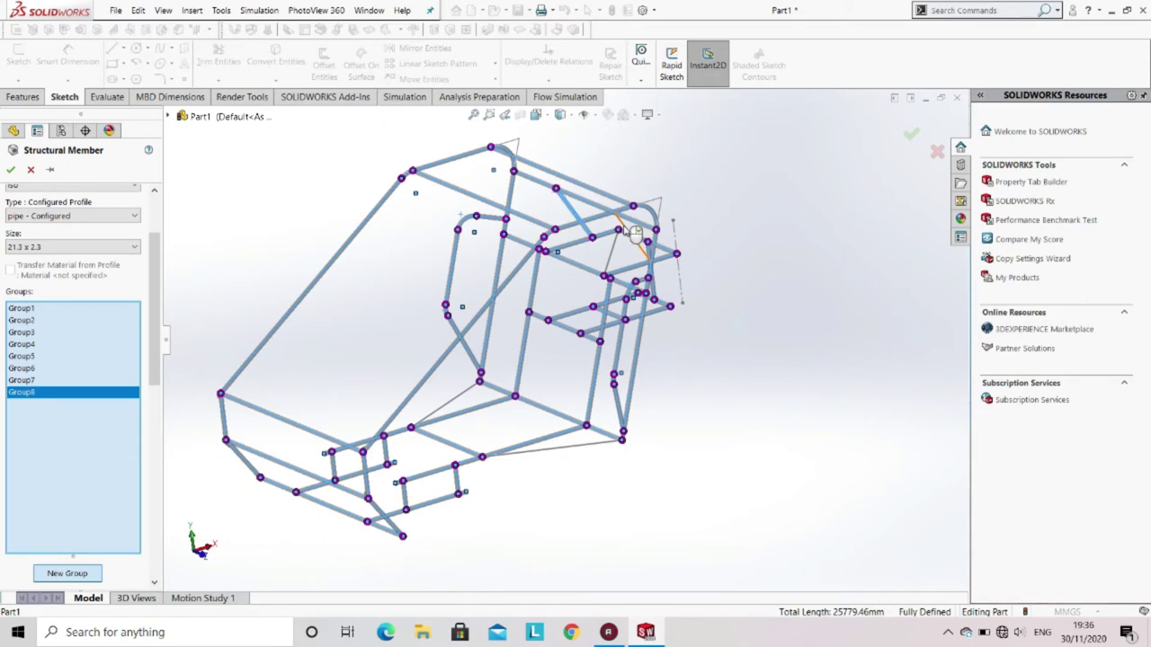
{"action": "left_click", "coordinate": [618, 253]}
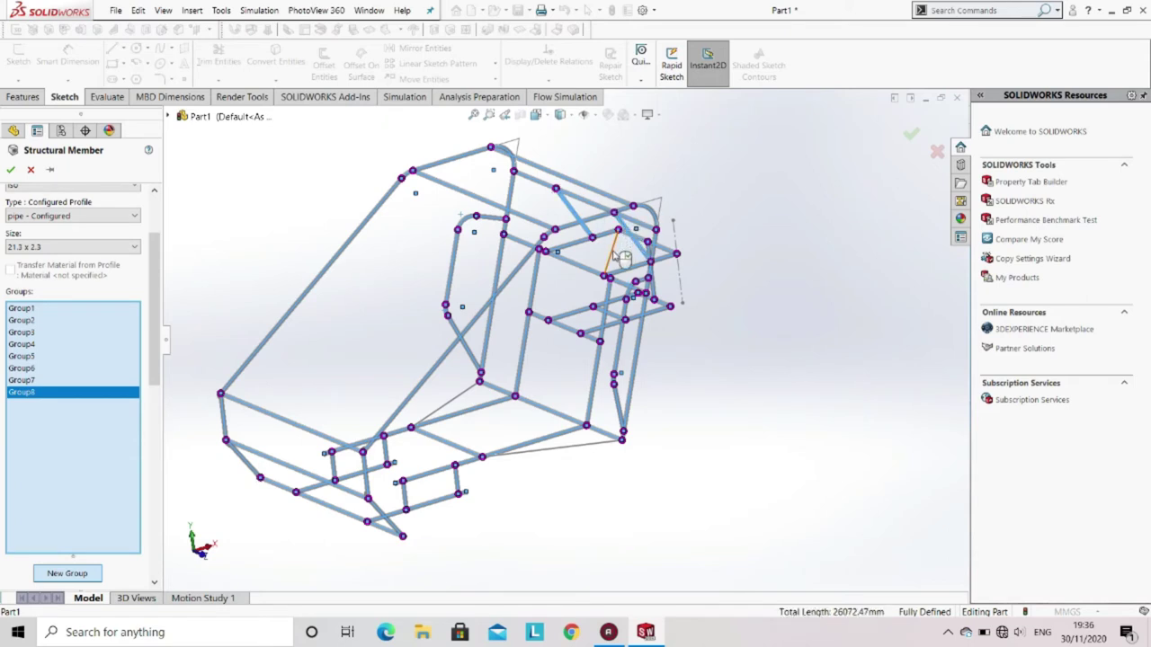
{"action": "left_click", "coordinate": [59, 575]}
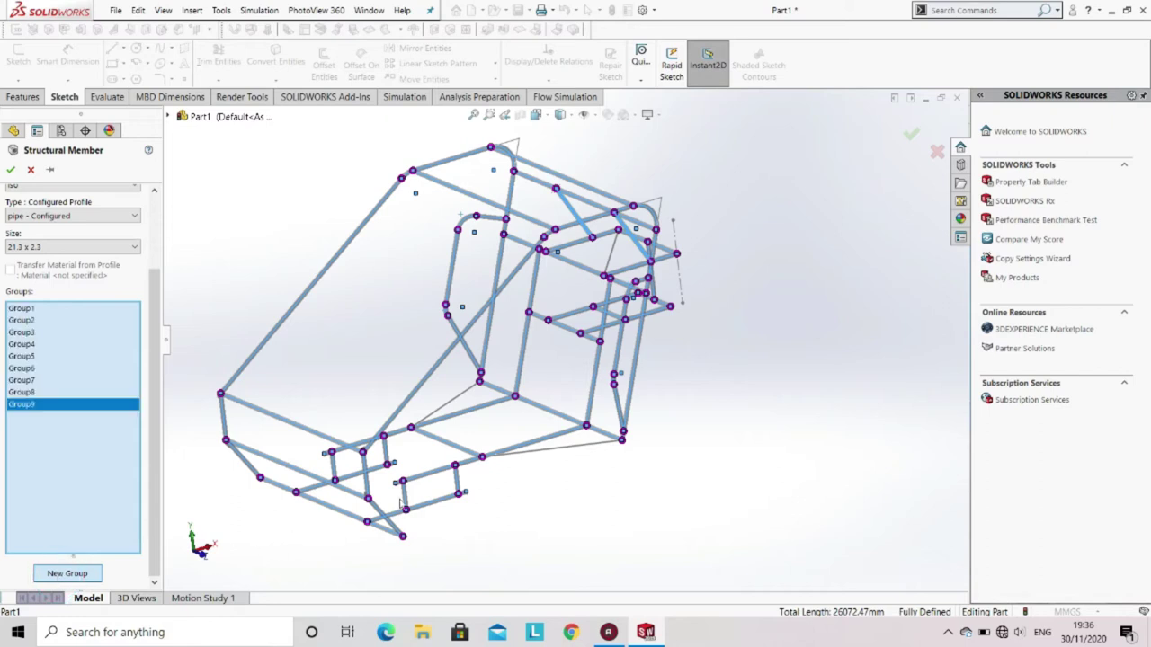
{"action": "left_click", "coordinate": [542, 456]}
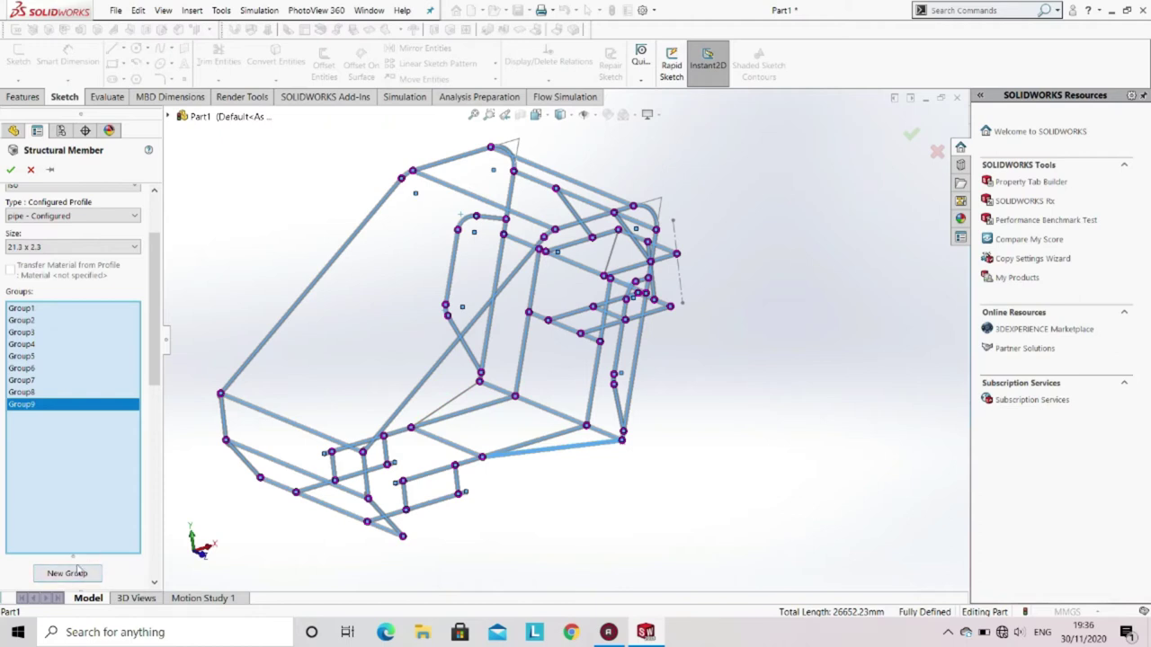
Step: Add Groups 10 and 11, with the short diagonal brace in Group11, and apply the structural member
{"action": "left_click", "coordinate": [79, 574]}
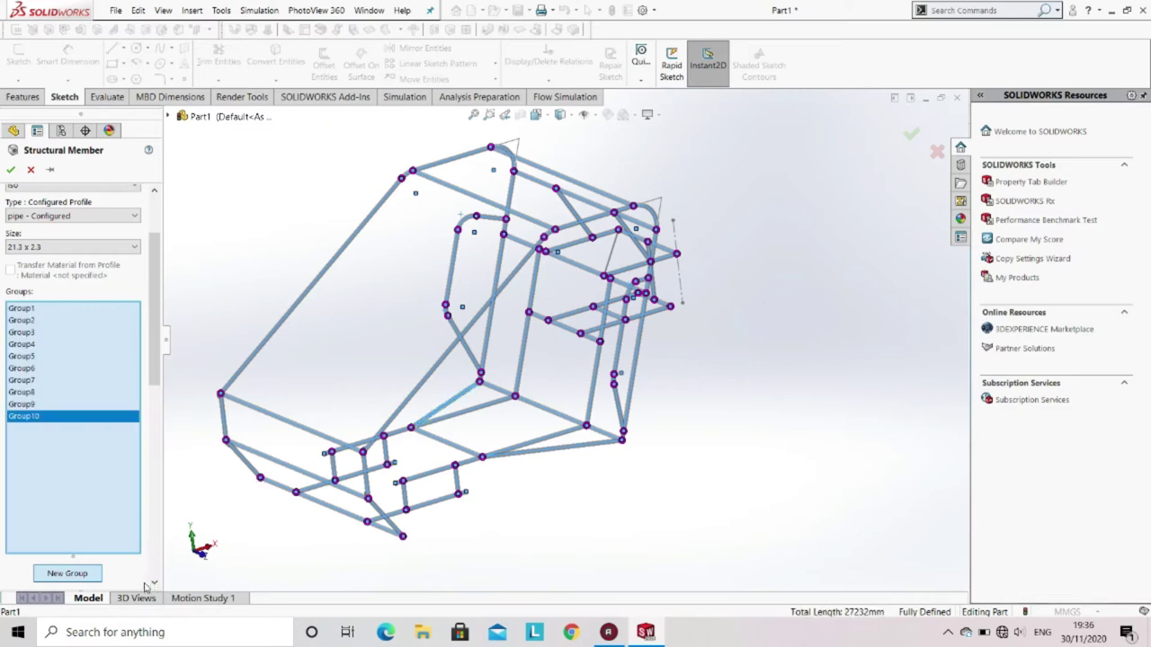
{"action": "left_click", "coordinate": [74, 573]}
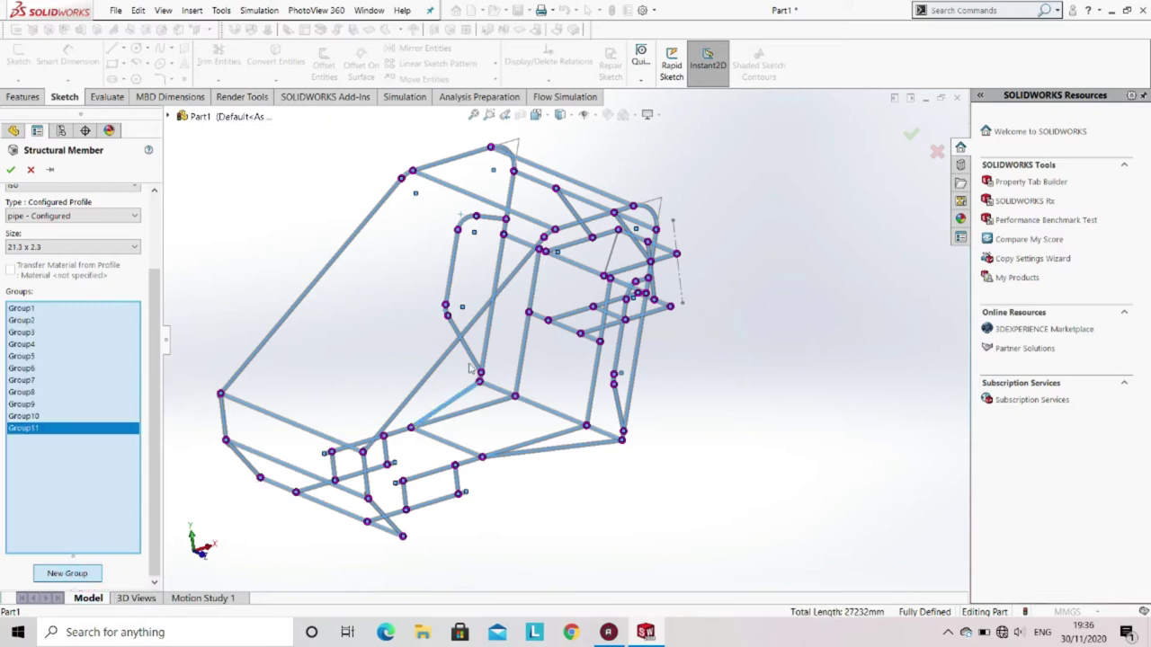
{"action": "left_click", "coordinate": [614, 262]}
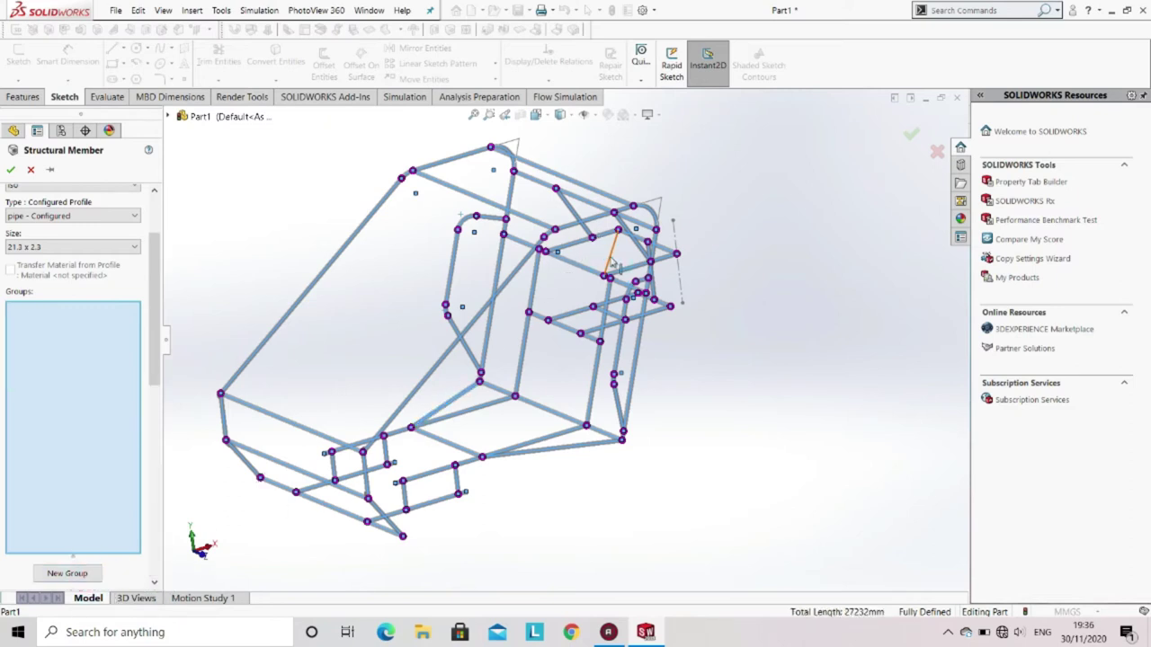
{"action": "mouse_move", "coordinate": [676, 419]}
{"action": "middle_mouse_down"}
{"action": "mouse_move", "coordinate": [707, 372]}
{"action": "mouse_move", "coordinate": [750, 398]}
{"action": "mouse_move", "coordinate": [676, 397]}
{"action": "middle_mouse_up"}
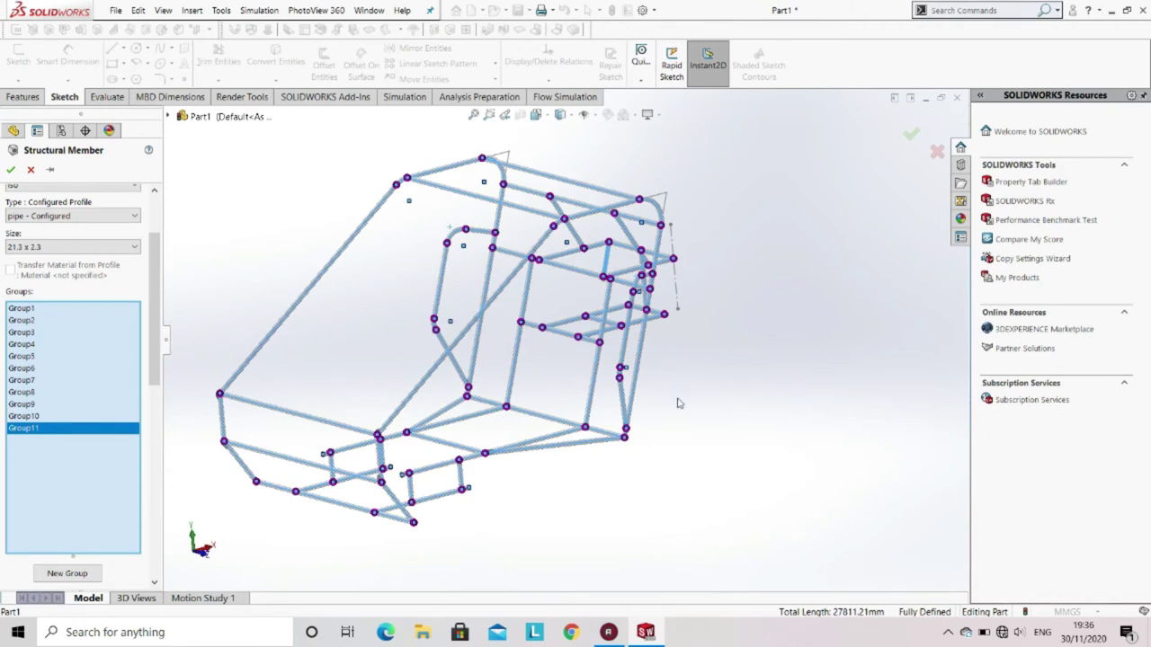
{"action": "left_click", "coordinate": [9, 170]}
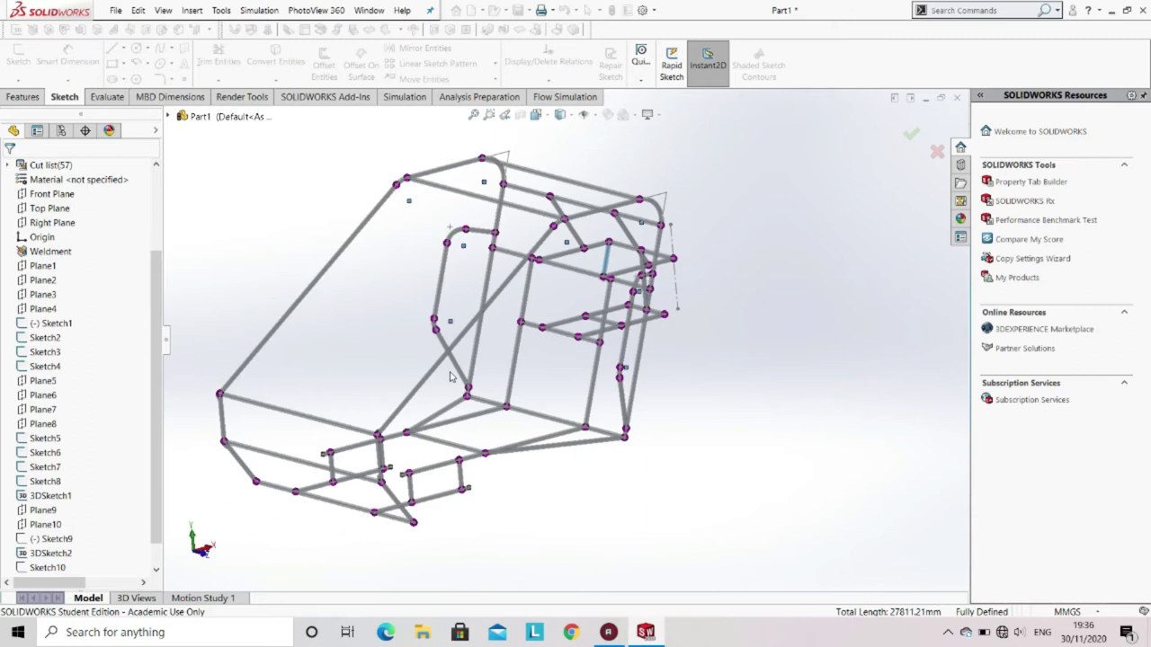
{"action": "mouse_move", "coordinate": [452, 378]}
{"action": "middle_mouse_down"}
{"action": "mouse_move", "coordinate": [442, 368]}
{"action": "mouse_move", "coordinate": [526, 335]}
{"action": "mouse_move", "coordinate": [488, 355]}
{"action": "mouse_move", "coordinate": [412, 360]}
{"action": "middle_mouse_up"}
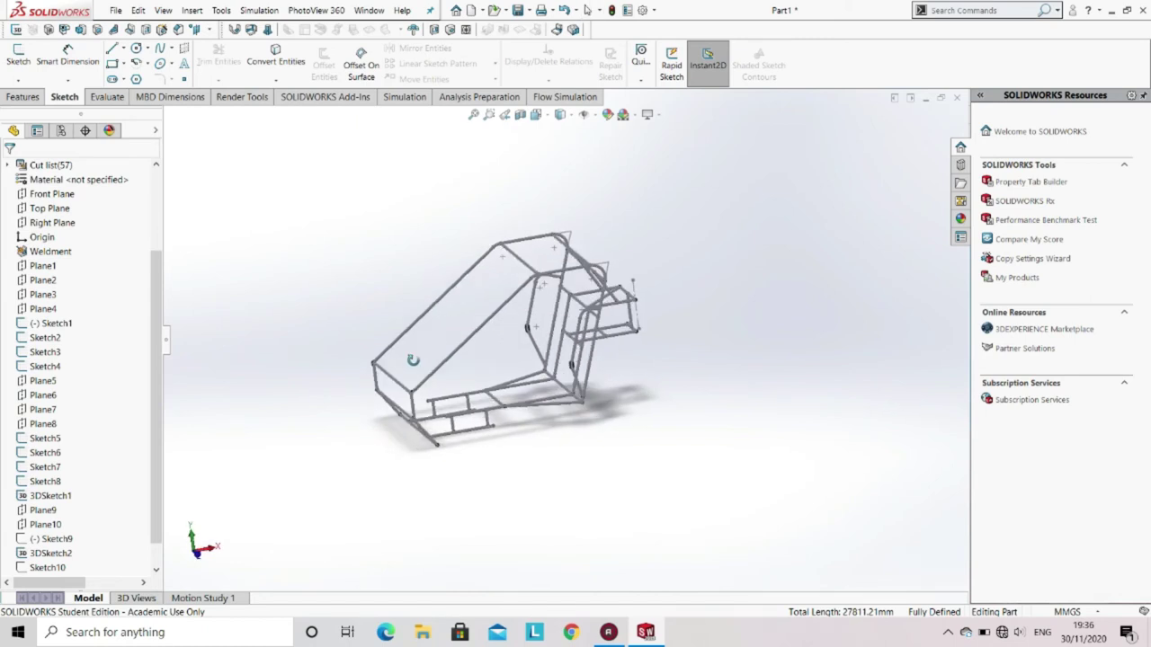
{"action": "scroll", "coordinate": [508, 347], "scroll_direction": "down", "scroll_amount": 5}
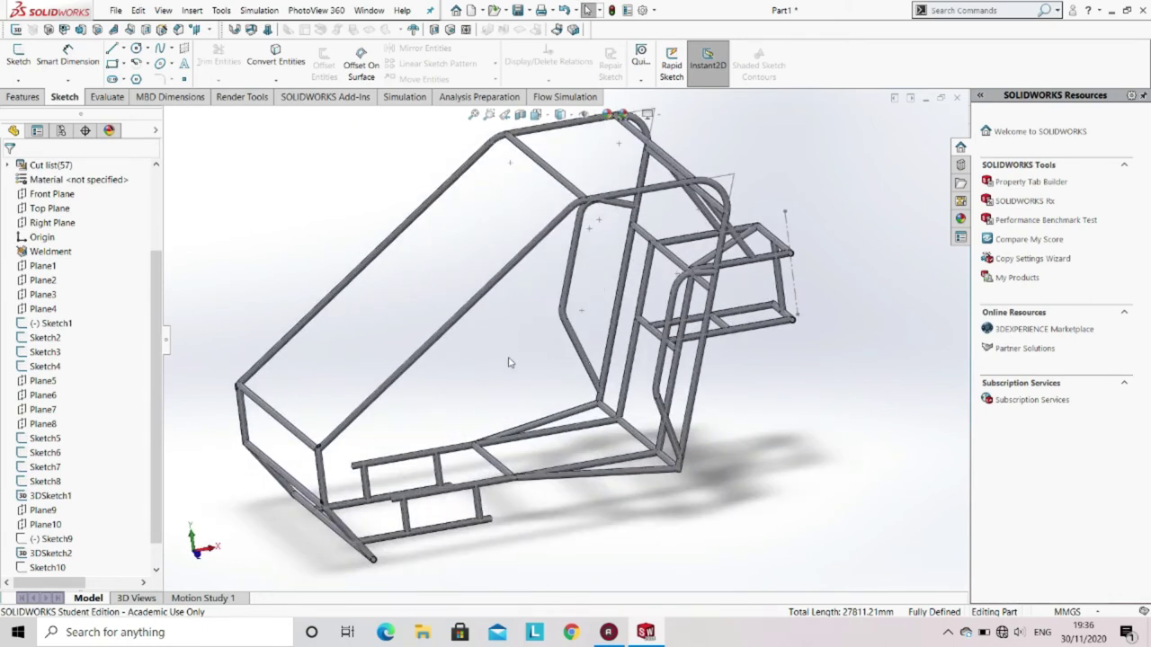
{"action": "middle_click_drag", "start_coordinate": [508, 362], "coordinate": [414, 450]}
{"action": "scroll", "coordinate": [409, 454], "scroll_direction": "down", "scroll_amount": 3}
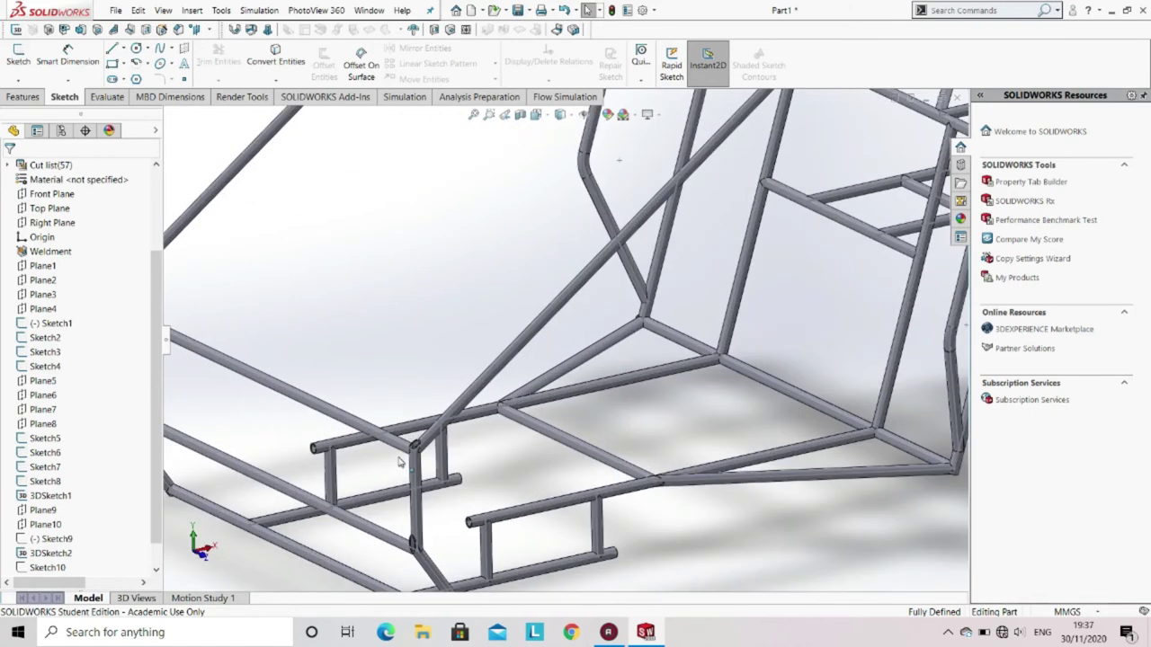
{"action": "scroll", "coordinate": [428, 467], "scroll_direction": "down", "scroll_amount": 4}
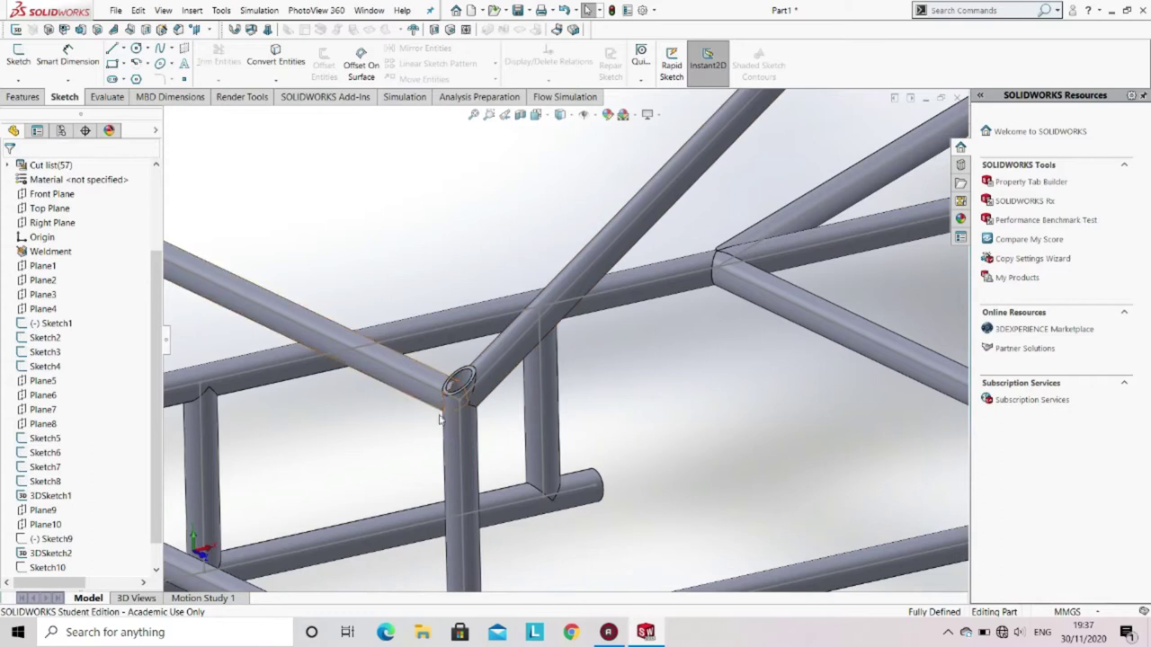
{"action": "scroll", "coordinate": [530, 373], "scroll_direction": "up", "scroll_amount": 3}
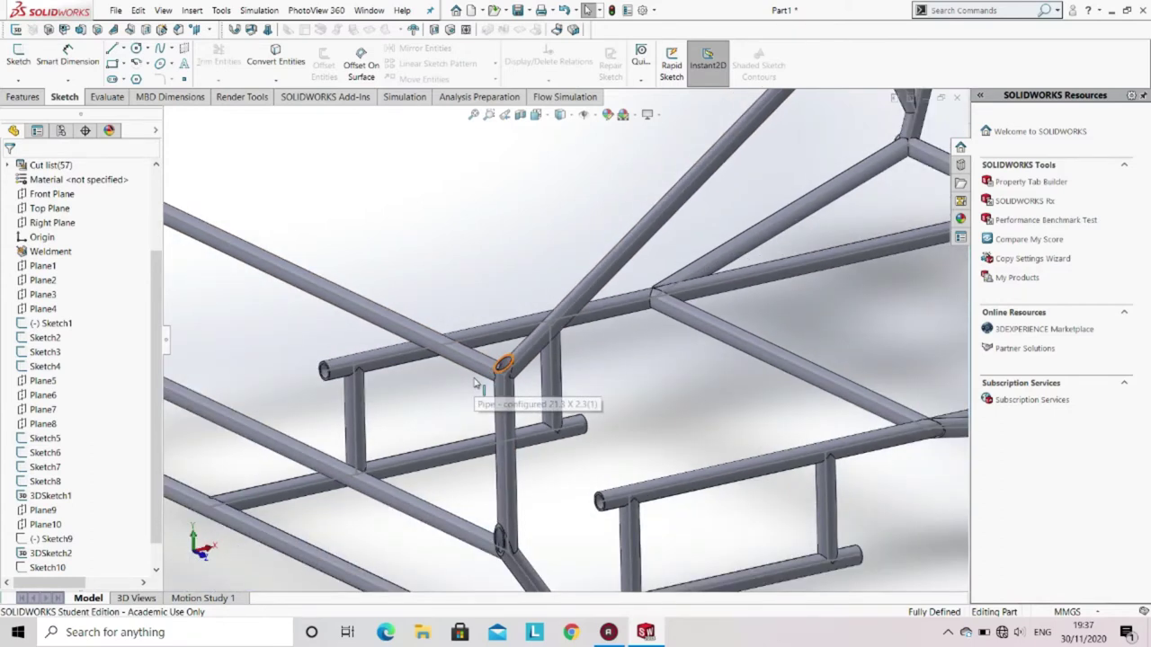
{"action": "scroll", "coordinate": [530, 373], "scroll_direction": "up", "scroll_amount": 3}
{"action": "scroll", "coordinate": [78, 530], "scroll_direction": "down", "scroll_amount": 1}
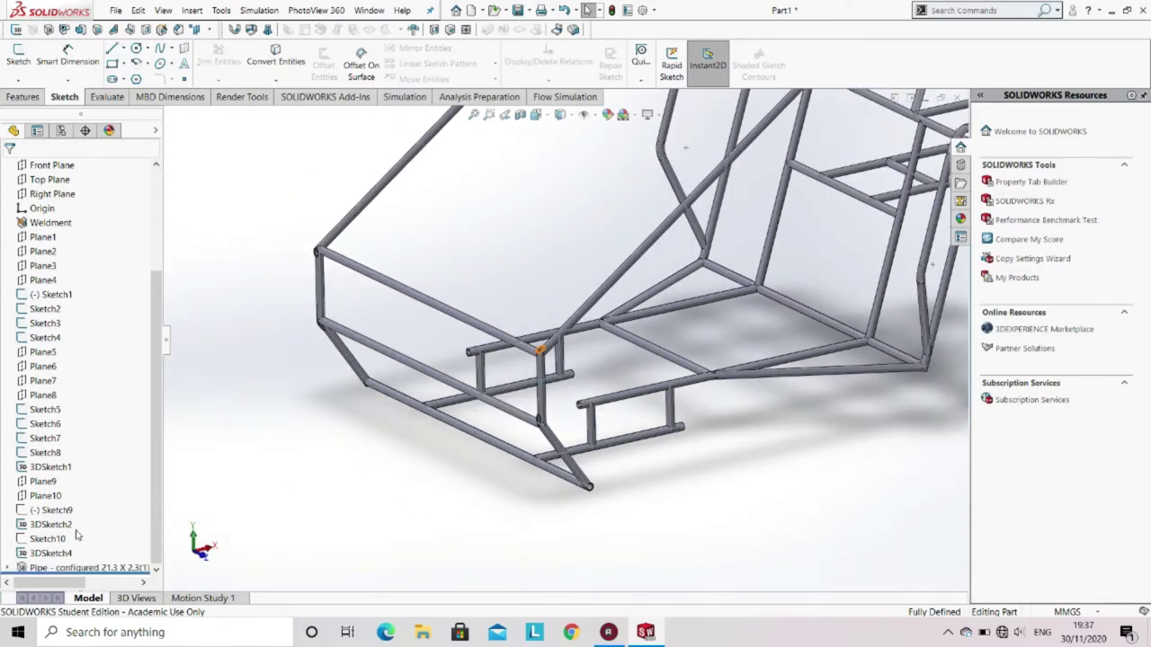
Step: Give the upper brace junction an end miter with Group2 at trim order 1 and Group1 at 2
{"action": "left_click", "coordinate": [77, 568]}
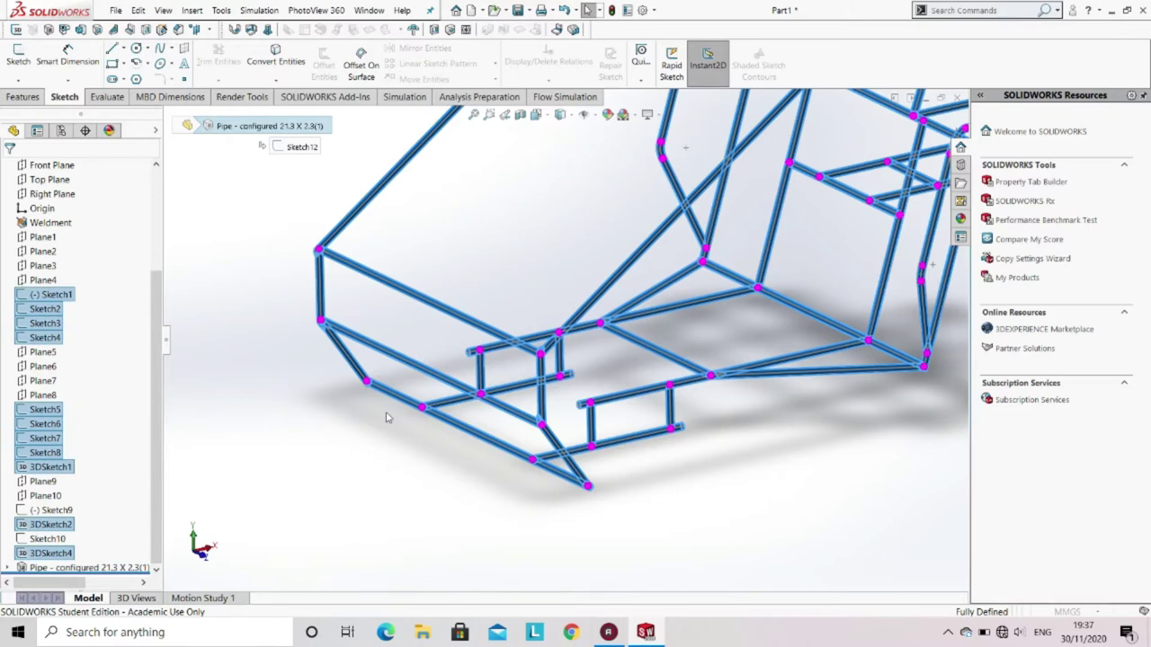
{"action": "scroll", "coordinate": [540, 358], "scroll_direction": "down", "scroll_amount": 4}
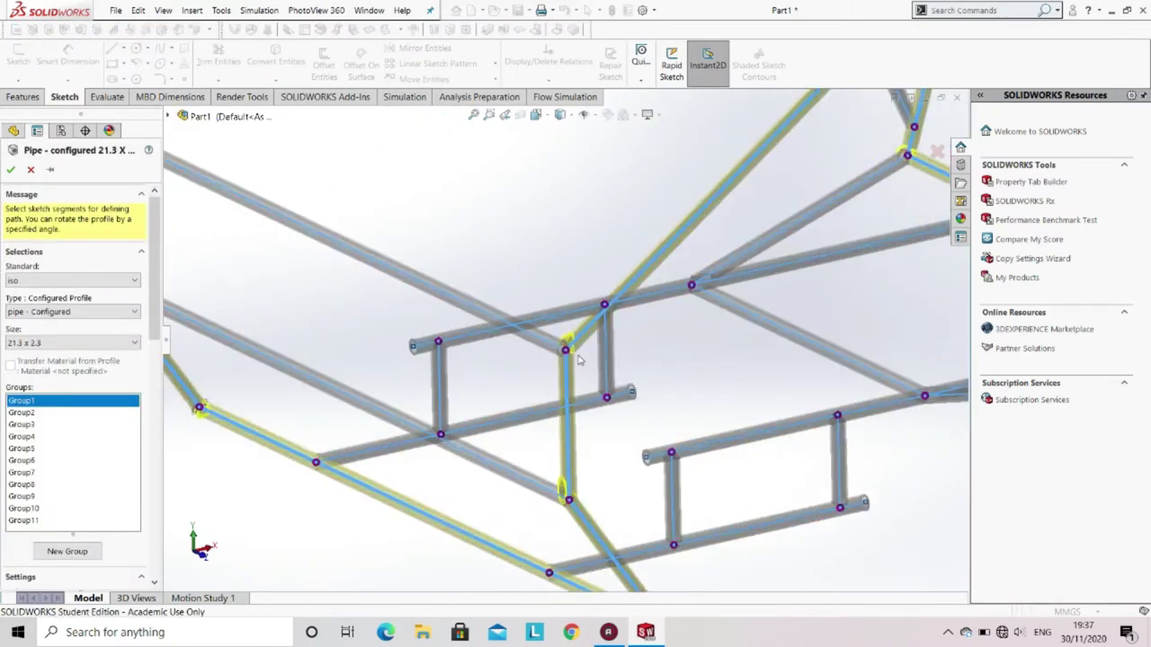
{"action": "scroll", "coordinate": [579, 360], "scroll_direction": "down", "scroll_amount": 3}
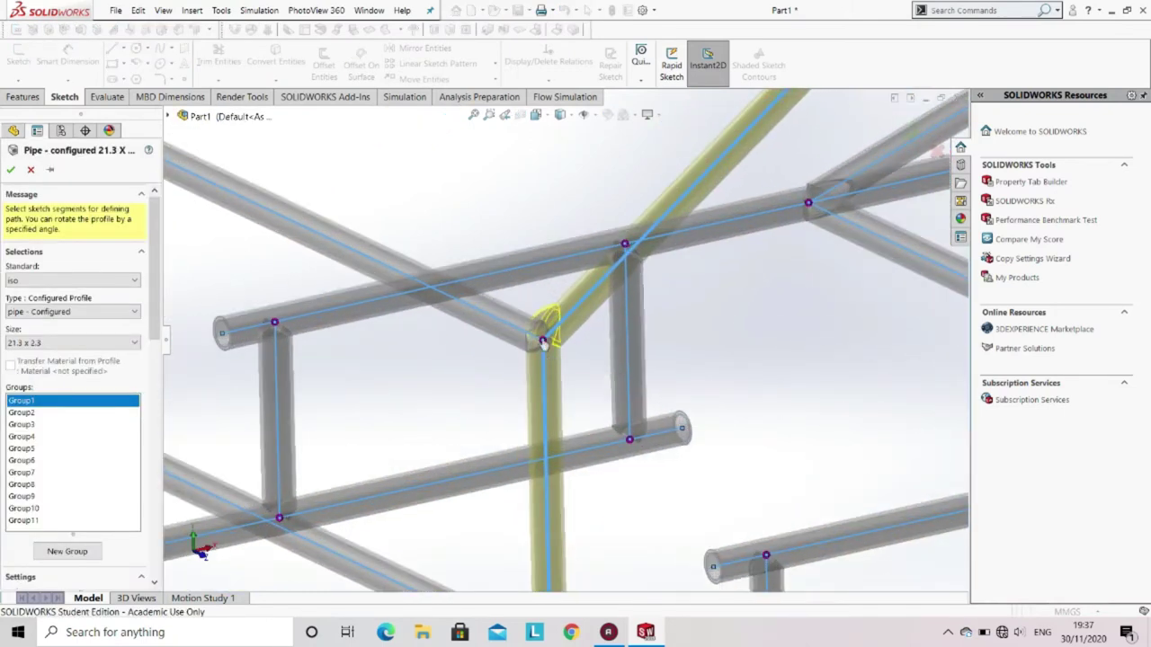
{"action": "left_click", "coordinate": [543, 342]}
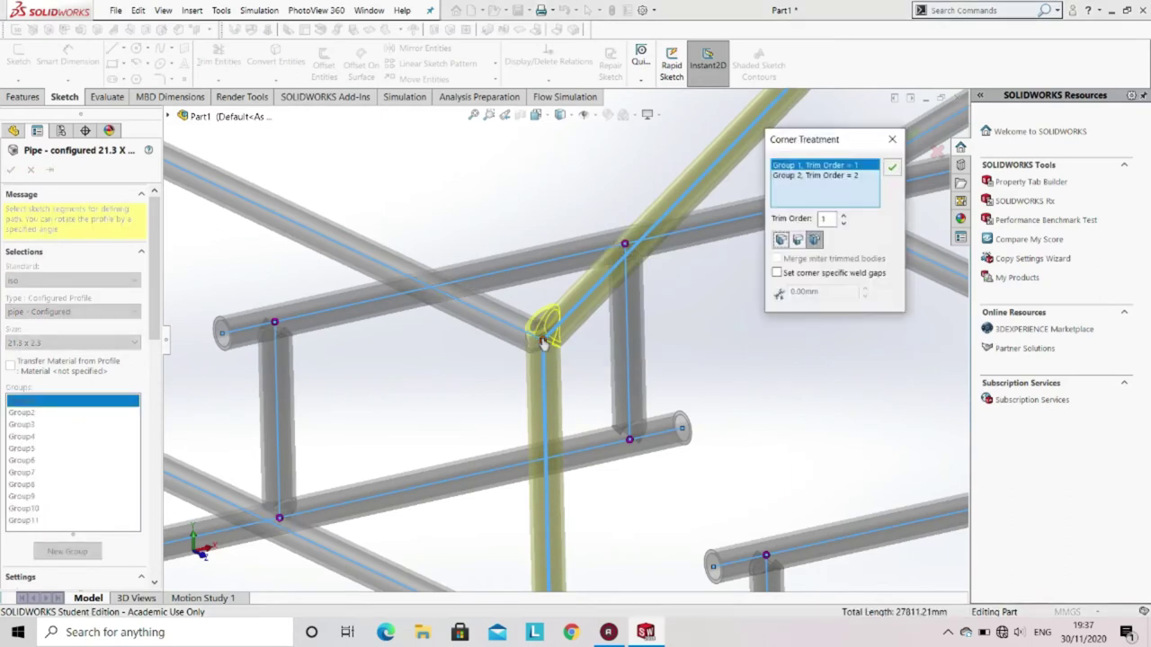
{"action": "left_click", "coordinate": [779, 240]}
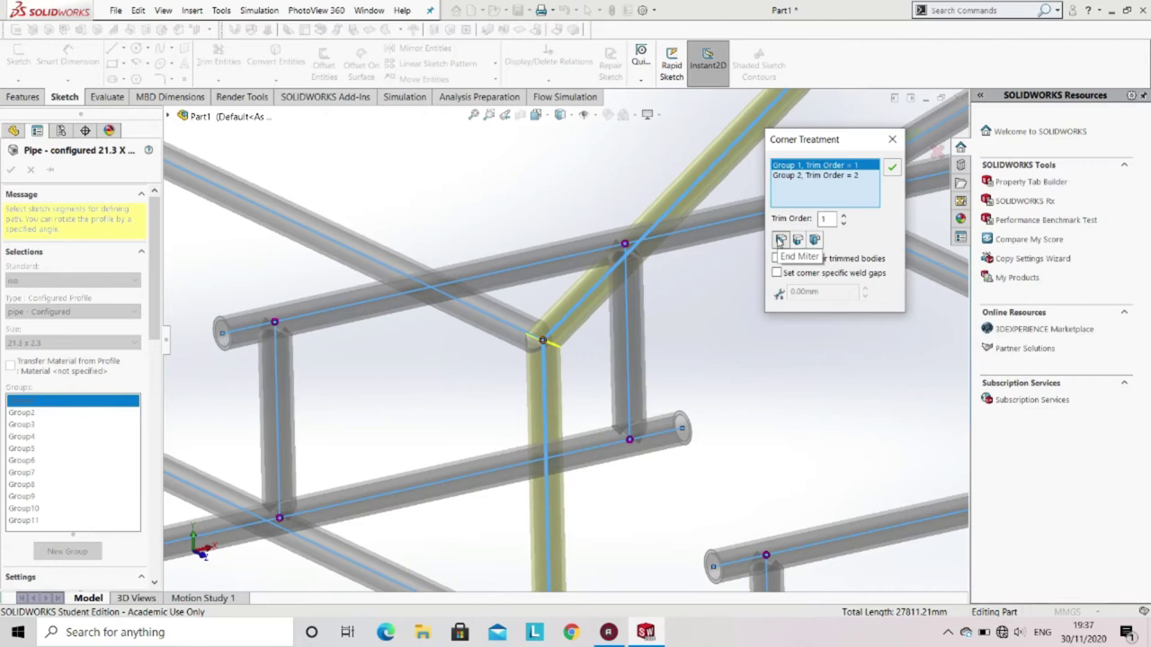
{"action": "left_click", "coordinate": [828, 177]}
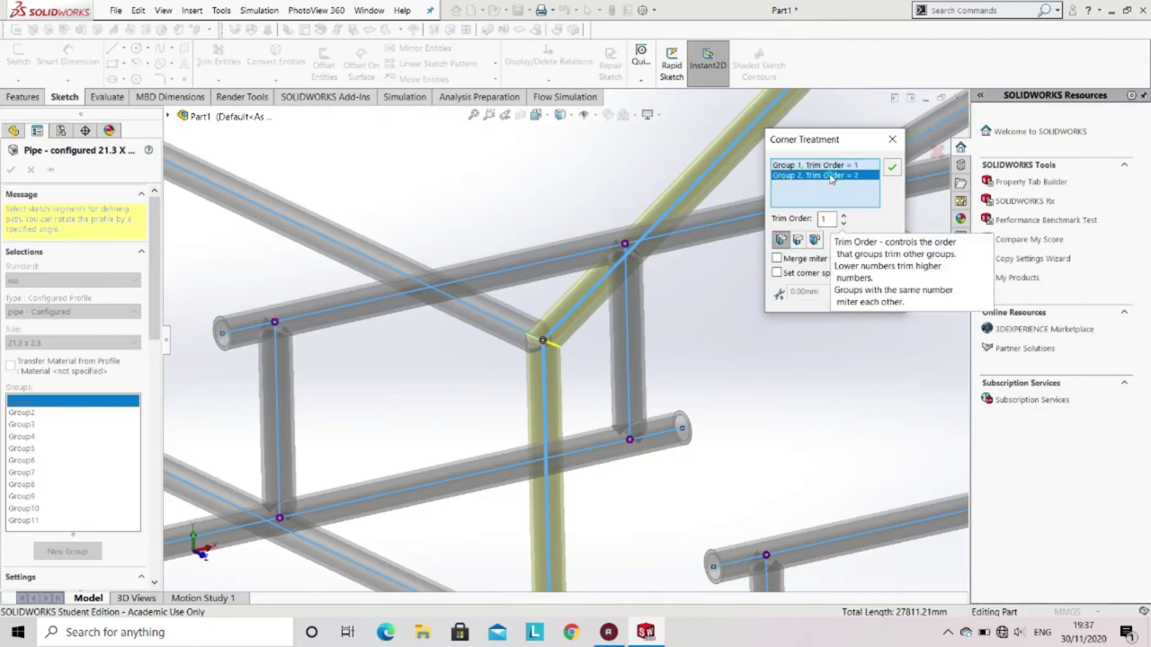
{"action": "left_click", "coordinate": [844, 223]}
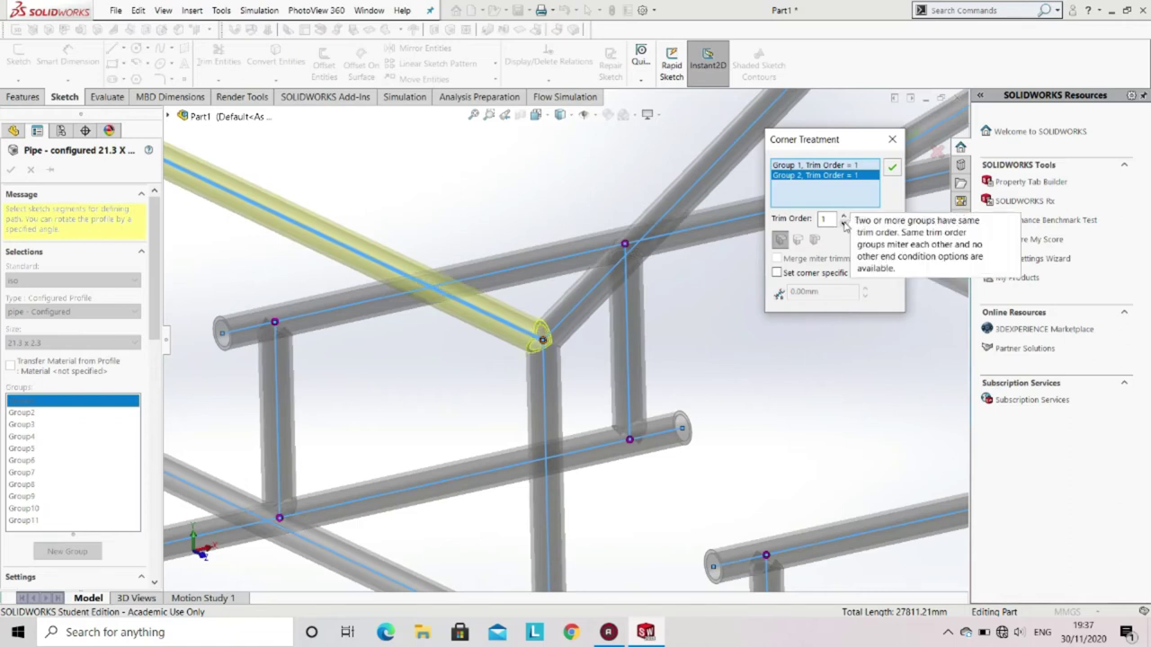
{"action": "left_click", "coordinate": [845, 167]}
{"action": "left_click", "coordinate": [844, 219]}
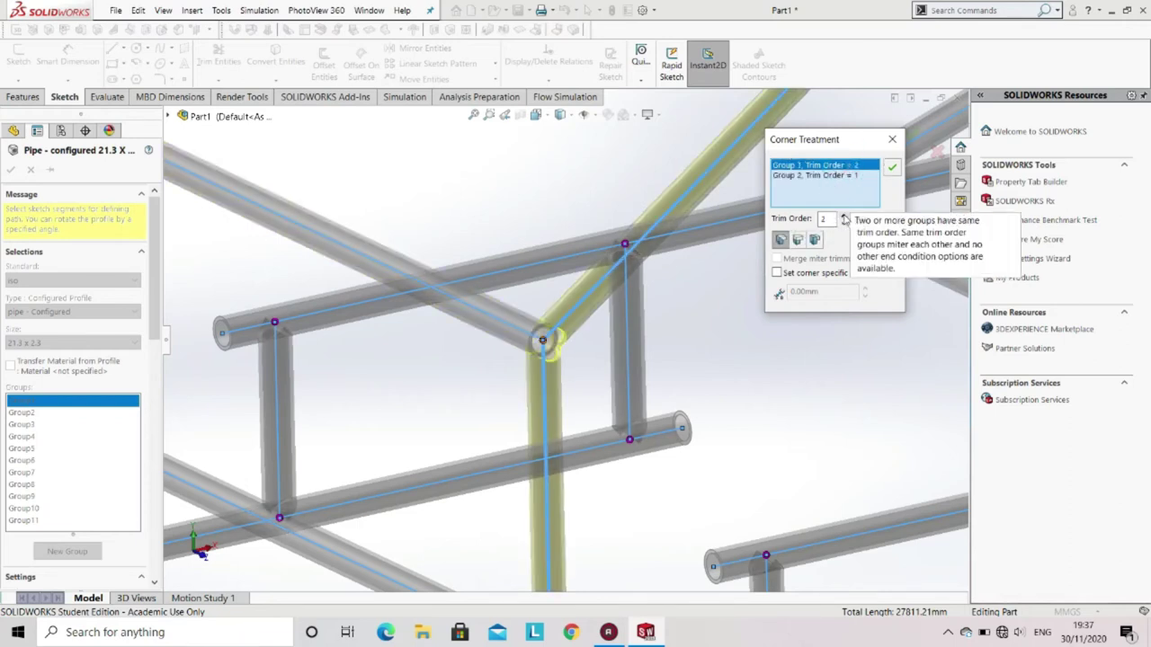
{"action": "left_click", "coordinate": [892, 167]}
{"action": "middle_click_drag", "start_coordinate": [765, 352], "coordinate": [633, 523]}
{"action": "scroll", "coordinate": [565, 470], "scroll_direction": "down", "scroll_amount": 5}
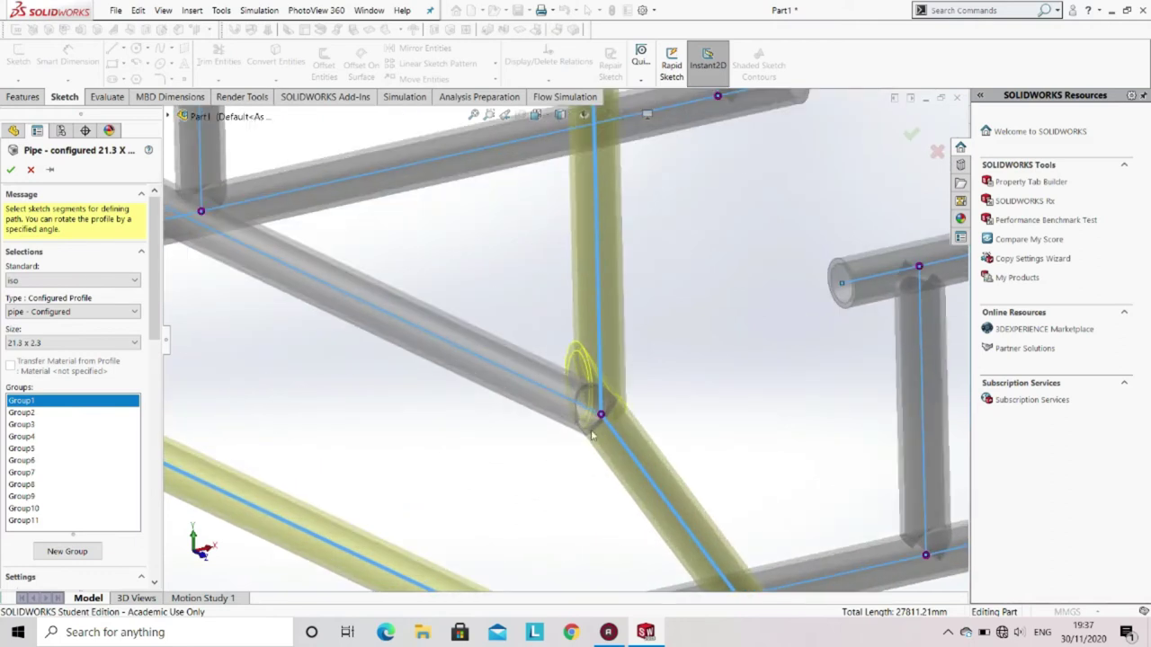
Step: Apply an end miter at the junction below, with Group1 trim order 2 and Group2 order 1
{"action": "left_click", "coordinate": [601, 417]}
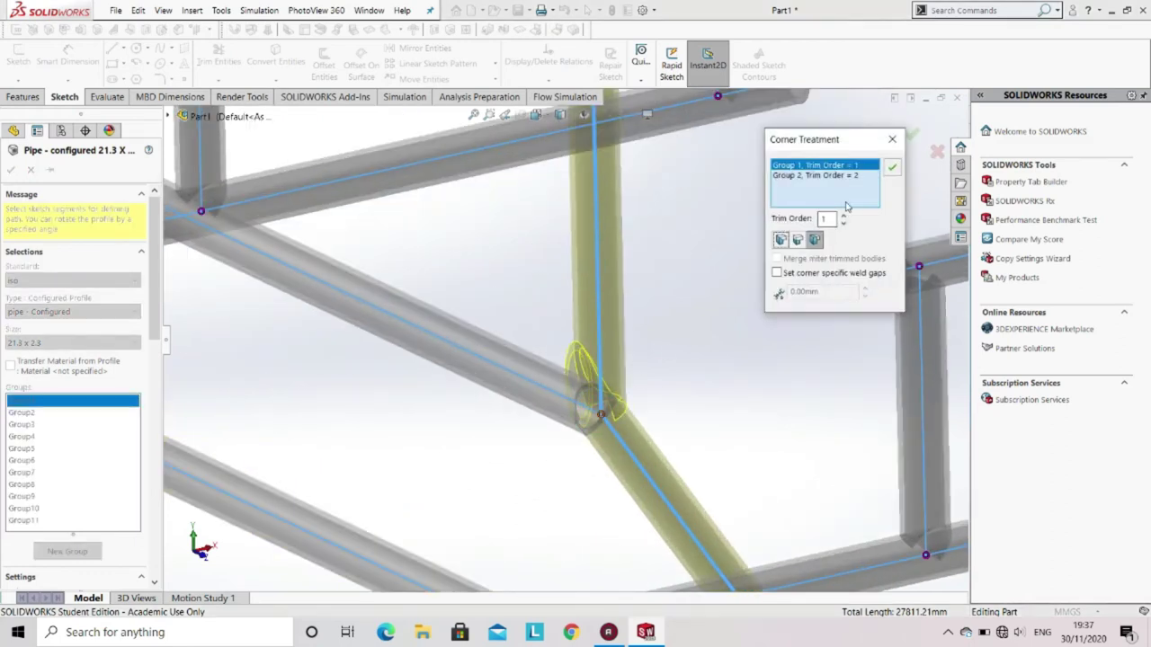
{"action": "left_click", "coordinate": [781, 239]}
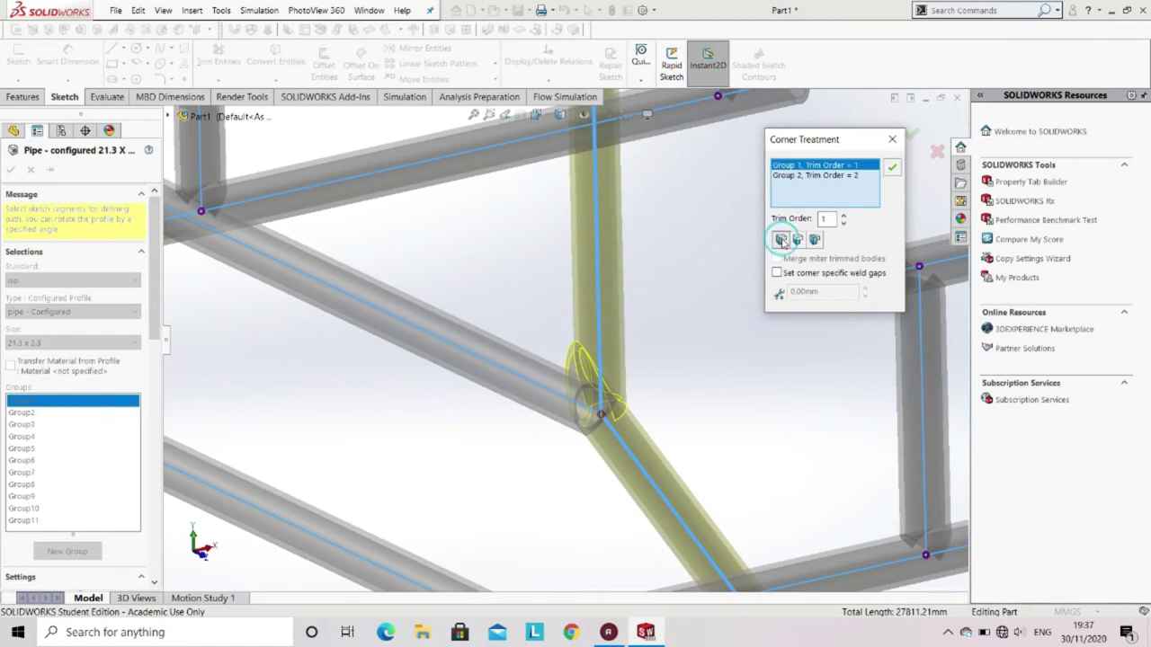
{"action": "left_click", "coordinate": [844, 218]}
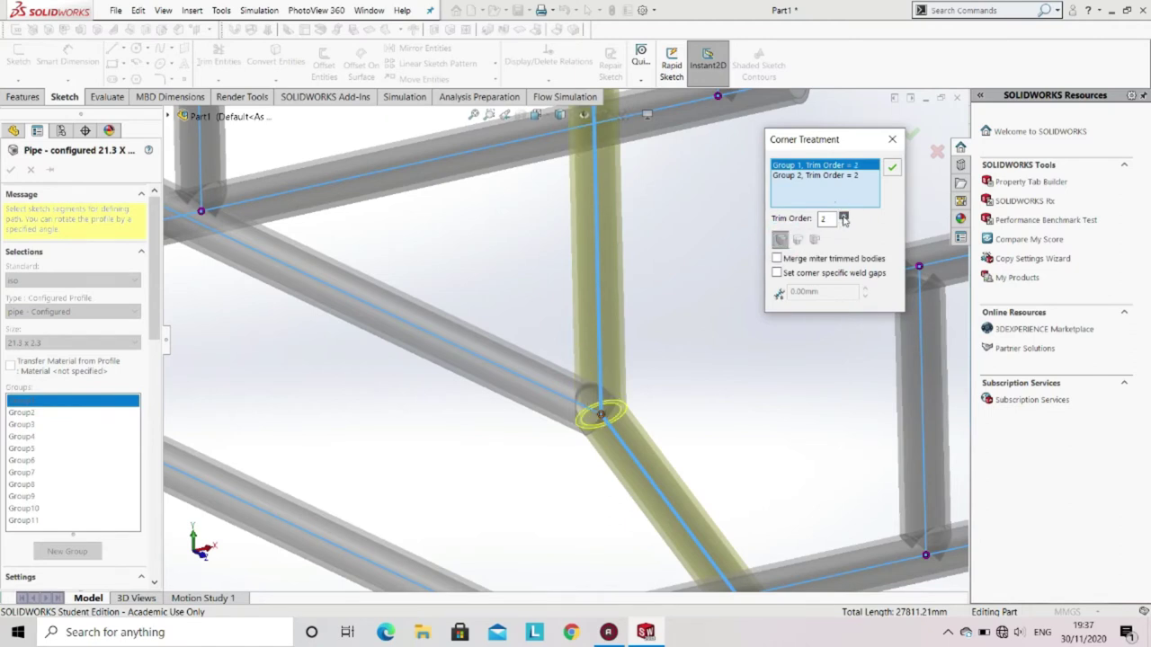
{"action": "left_click", "coordinate": [848, 178]}
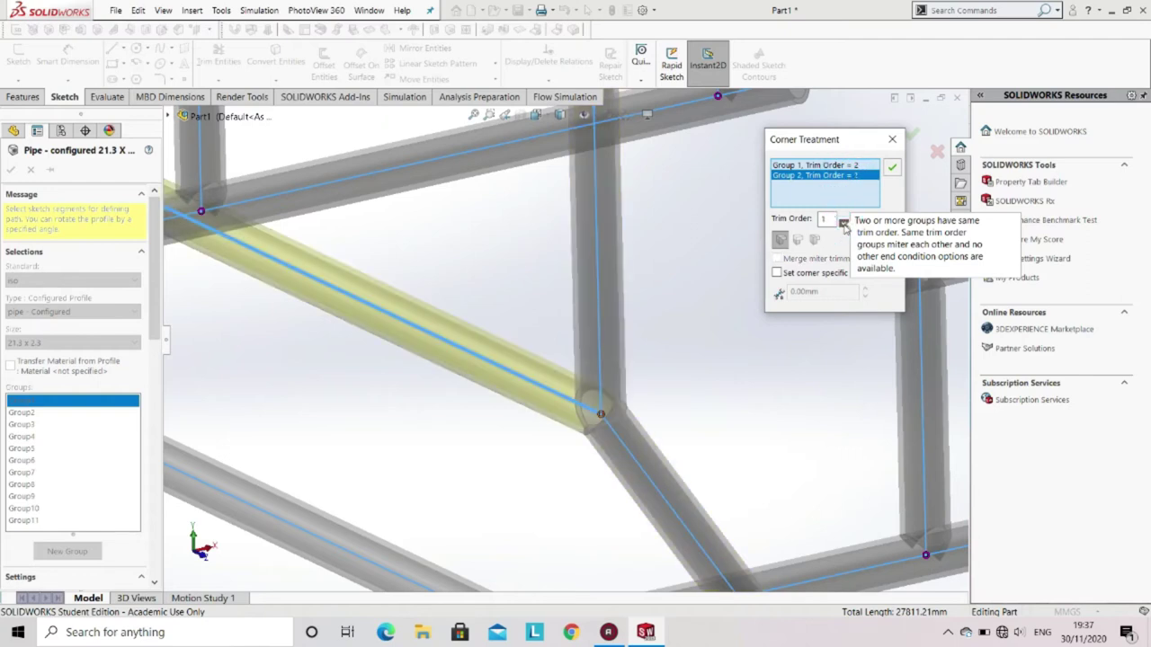
{"action": "left_click", "coordinate": [892, 167]}
{"action": "middle_click_drag", "start_coordinate": [810, 360], "coordinate": [753, 377]}
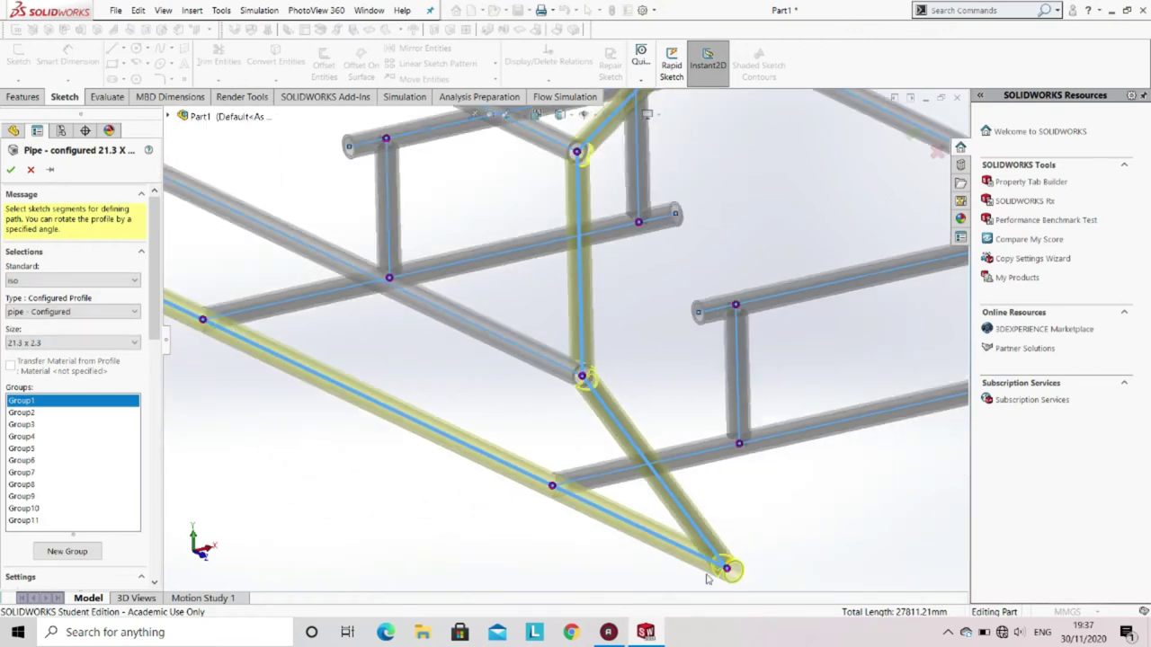
{"action": "scroll", "coordinate": [567, 344], "scroll_direction": "up", "scroll_amount": 3}
{"action": "scroll", "coordinate": [234, 261], "scroll_direction": "down", "scroll_amount": 6}
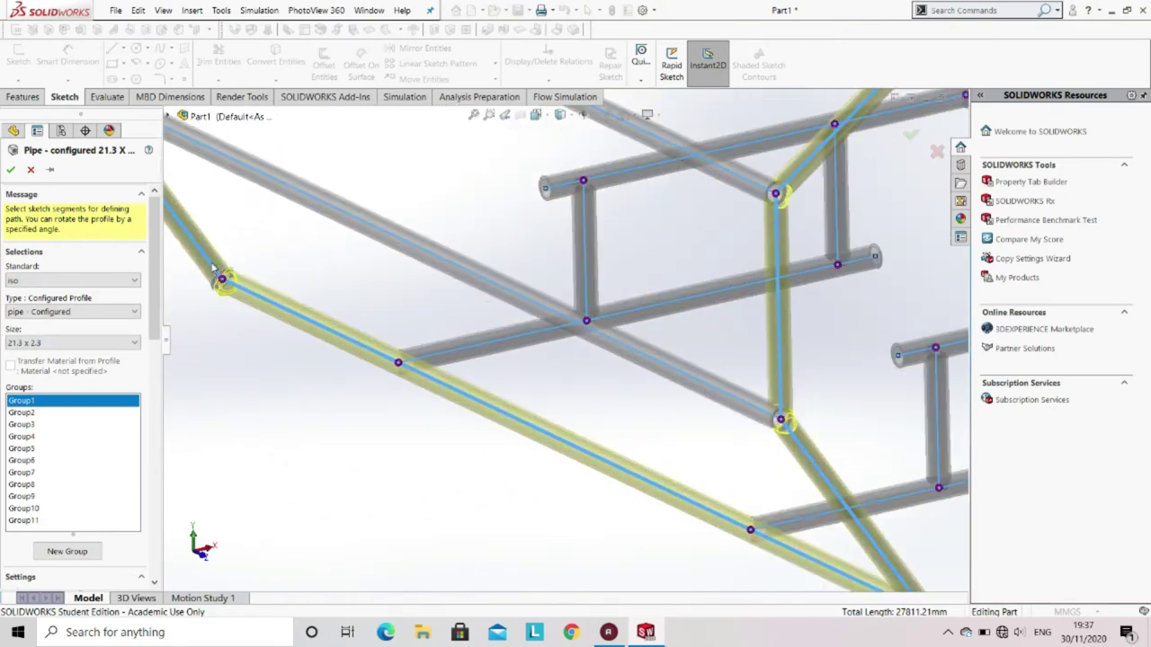
{"action": "scroll", "coordinate": [270, 270], "scroll_direction": "up", "scroll_amount": 3}
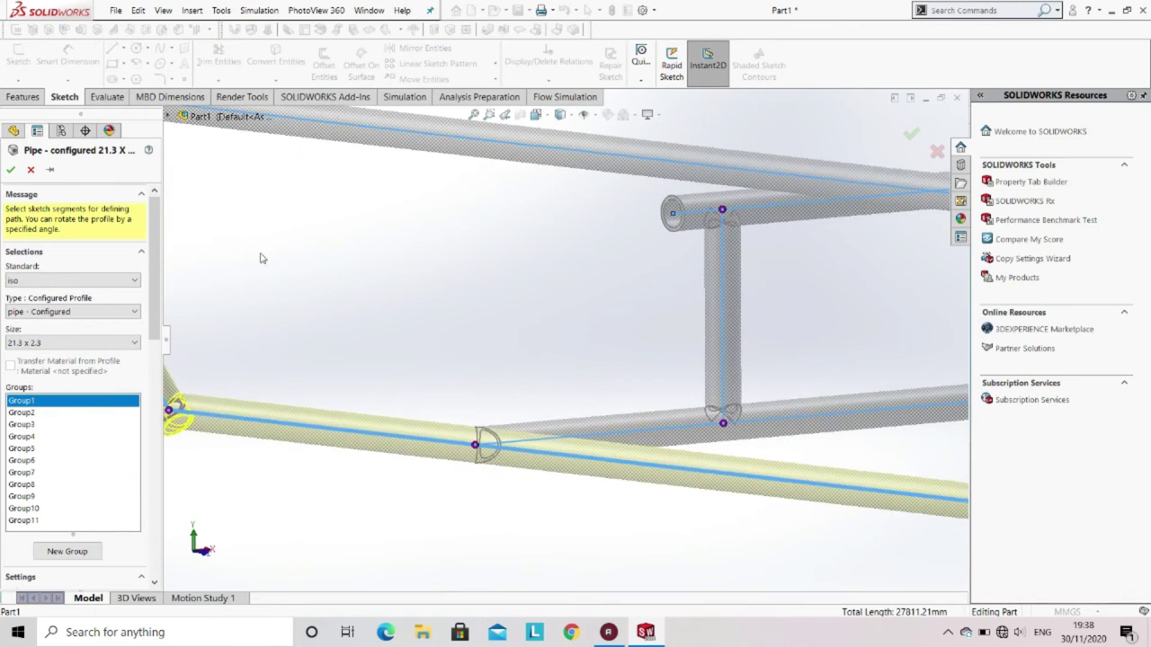
{"action": "scroll", "coordinate": [346, 373], "scroll_direction": "down", "scroll_amount": 4}
Step: Give the bent lower corner an end miter
{"action": "middle_click_drag", "start_coordinate": [353, 362], "coordinate": [494, 424]}
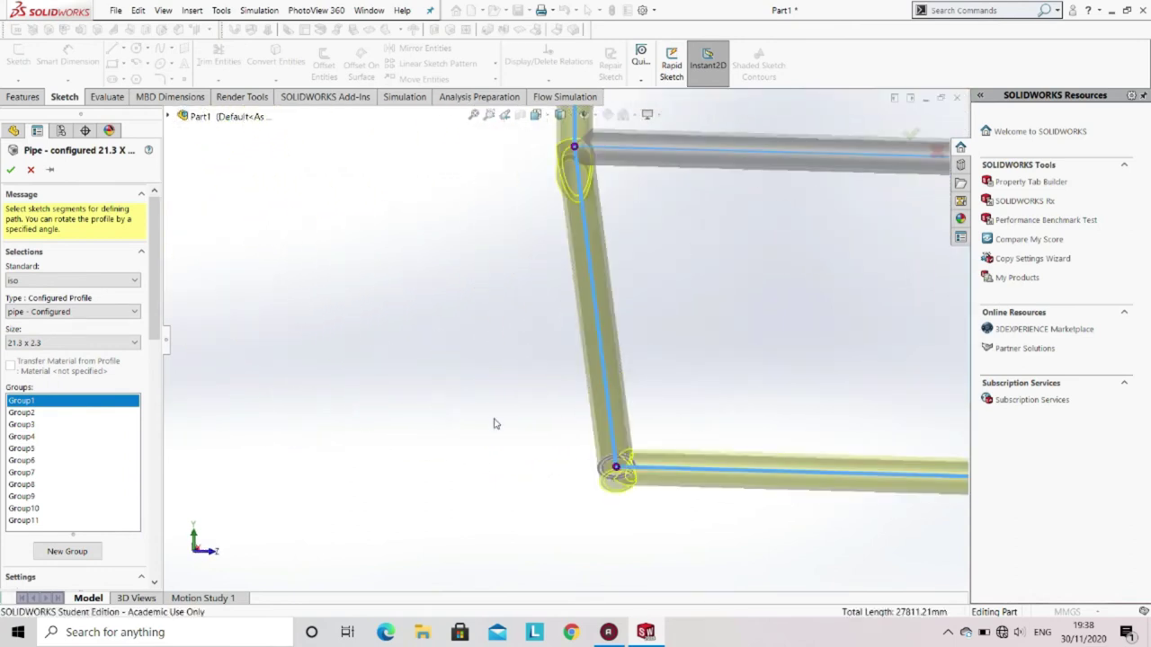
{"action": "left_click", "coordinate": [616, 472]}
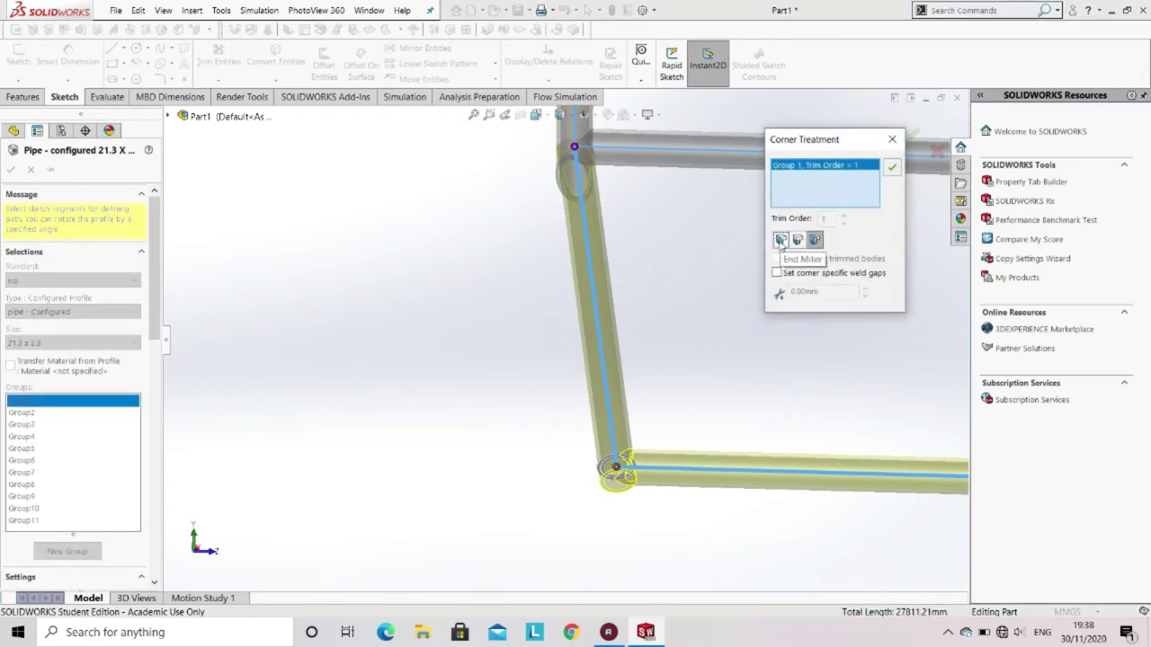
{"action": "left_click", "coordinate": [781, 240]}
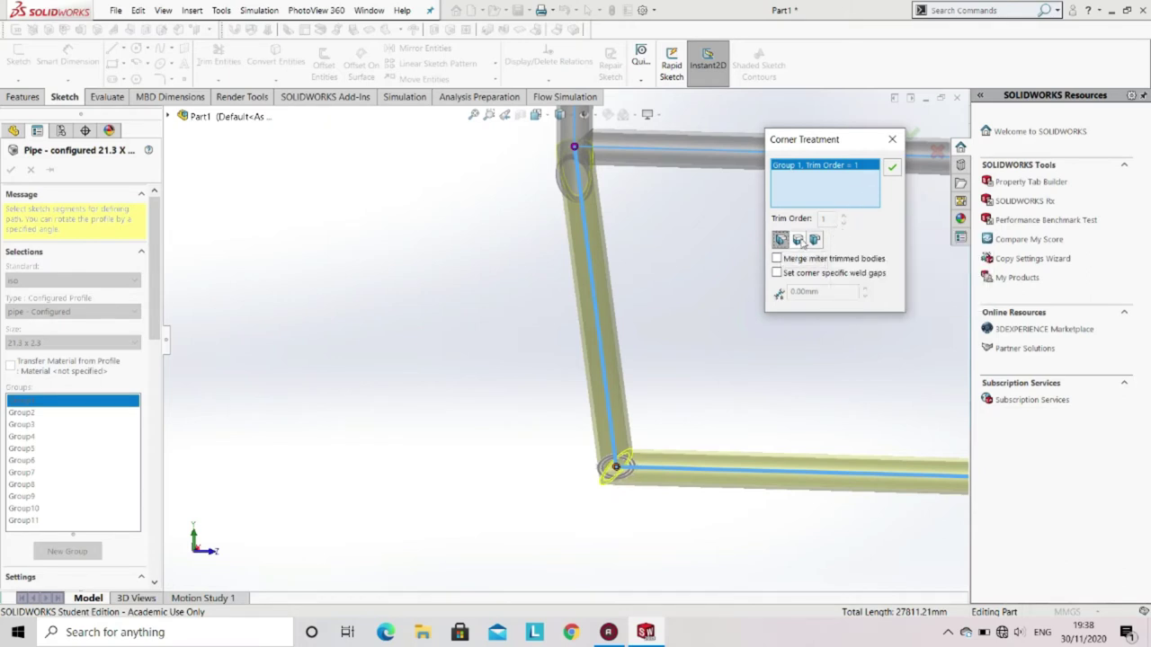
{"action": "left_click", "coordinate": [813, 241]}
{"action": "left_click", "coordinate": [781, 240]}
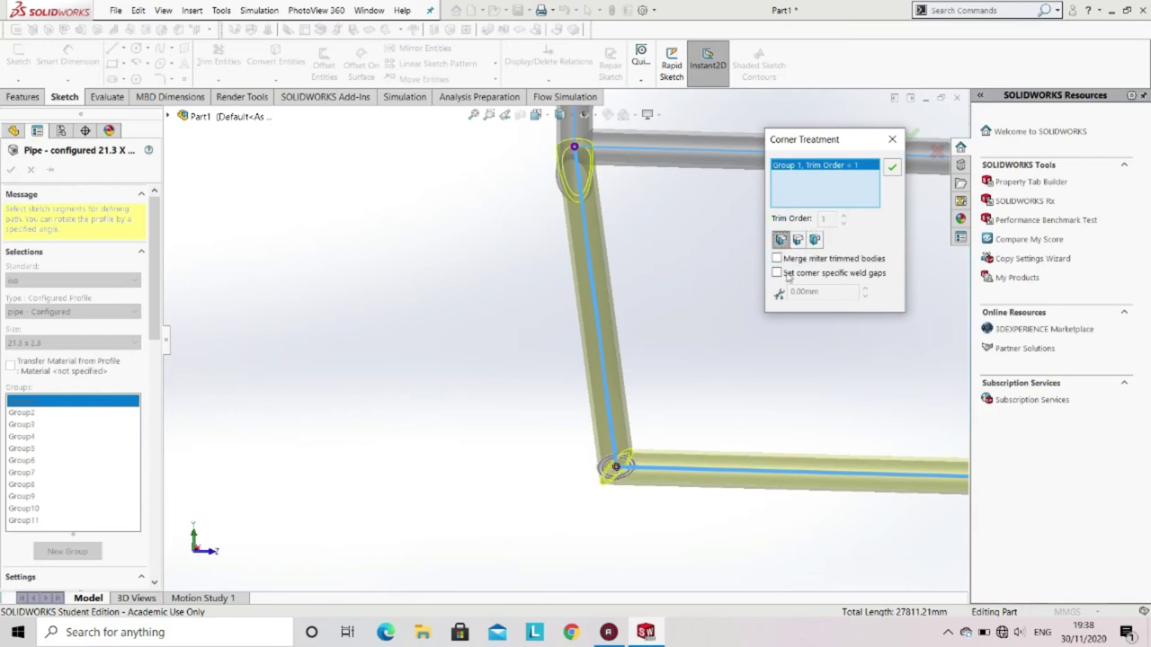
{"action": "left_click", "coordinate": [555, 203]}
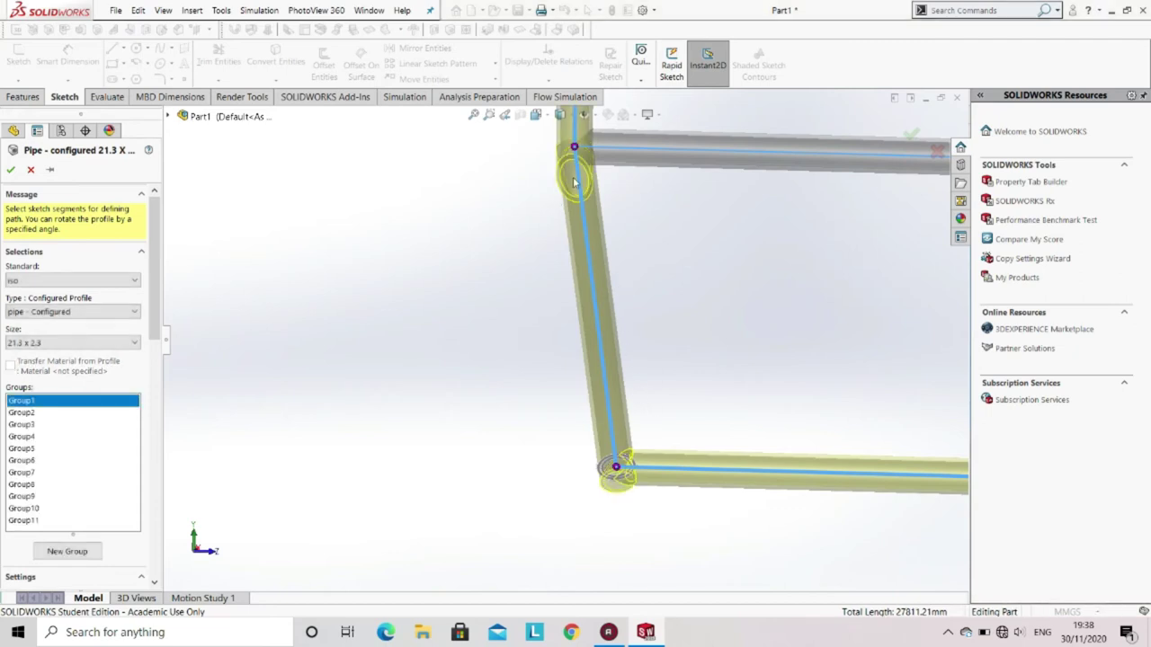
Step: Set the next junction to end miter with Group1 trim order 2 and Group2 order 1
{"action": "scroll", "coordinate": [576, 185], "scroll_direction": "up", "scroll_amount": 5}
{"action": "middle_click_drag", "start_coordinate": [600, 201], "coordinate": [741, 253]}
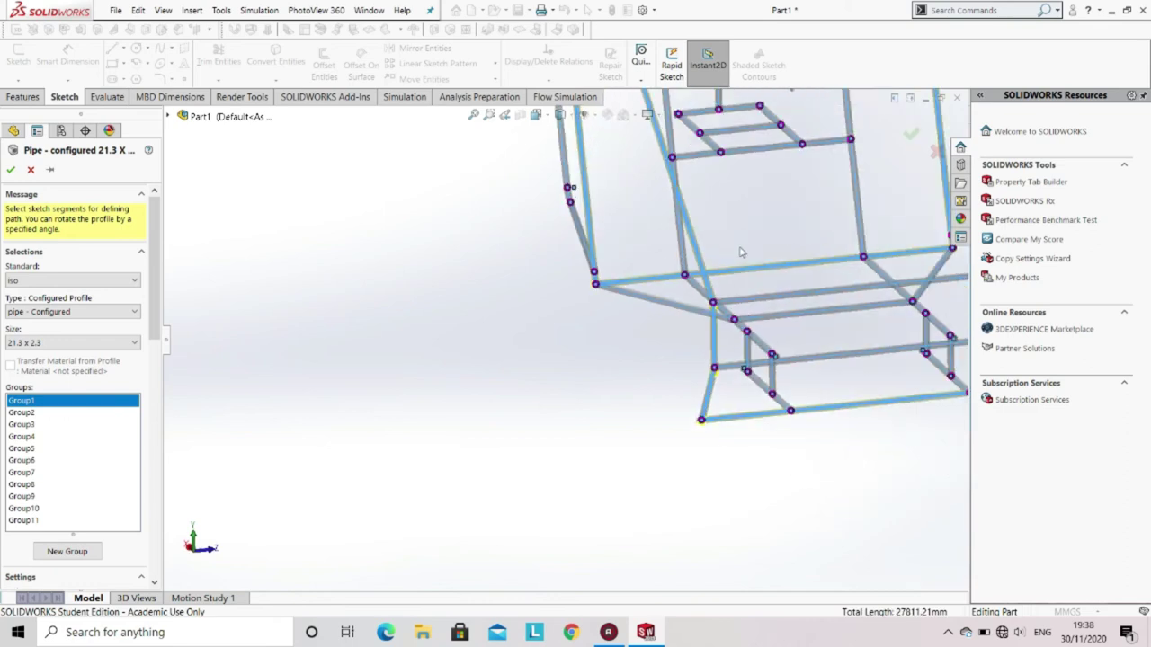
{"action": "scroll", "coordinate": [741, 252], "scroll_direction": "down", "scroll_amount": 3}
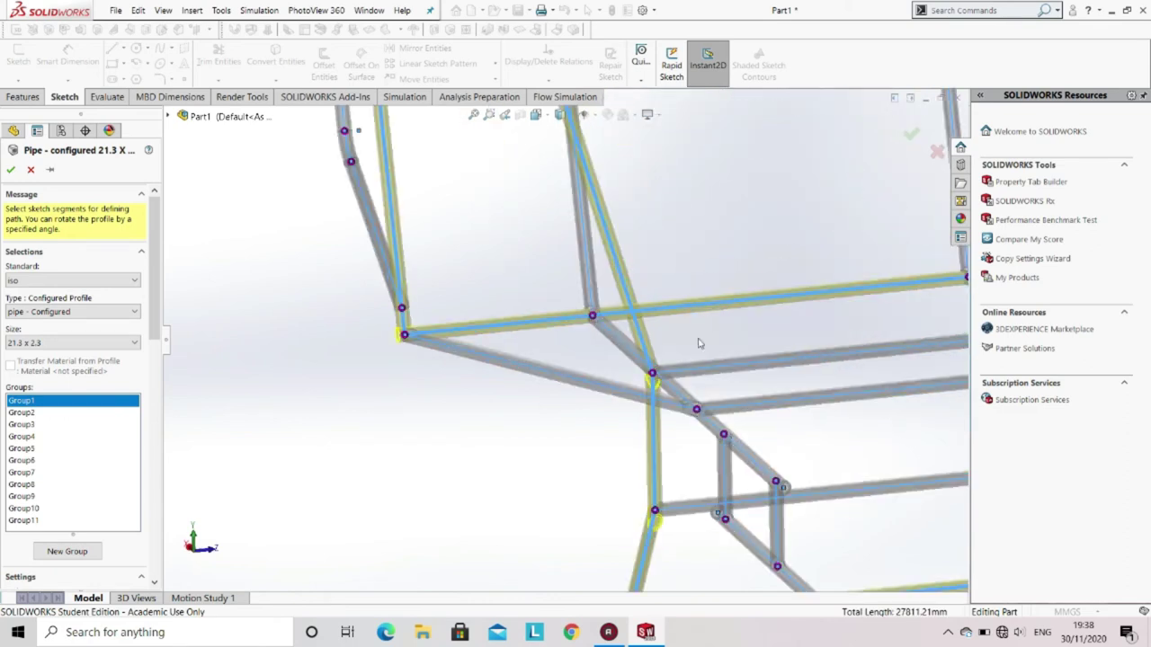
{"action": "left_click", "coordinate": [653, 380]}
{"action": "left_click", "coordinate": [778, 241]}
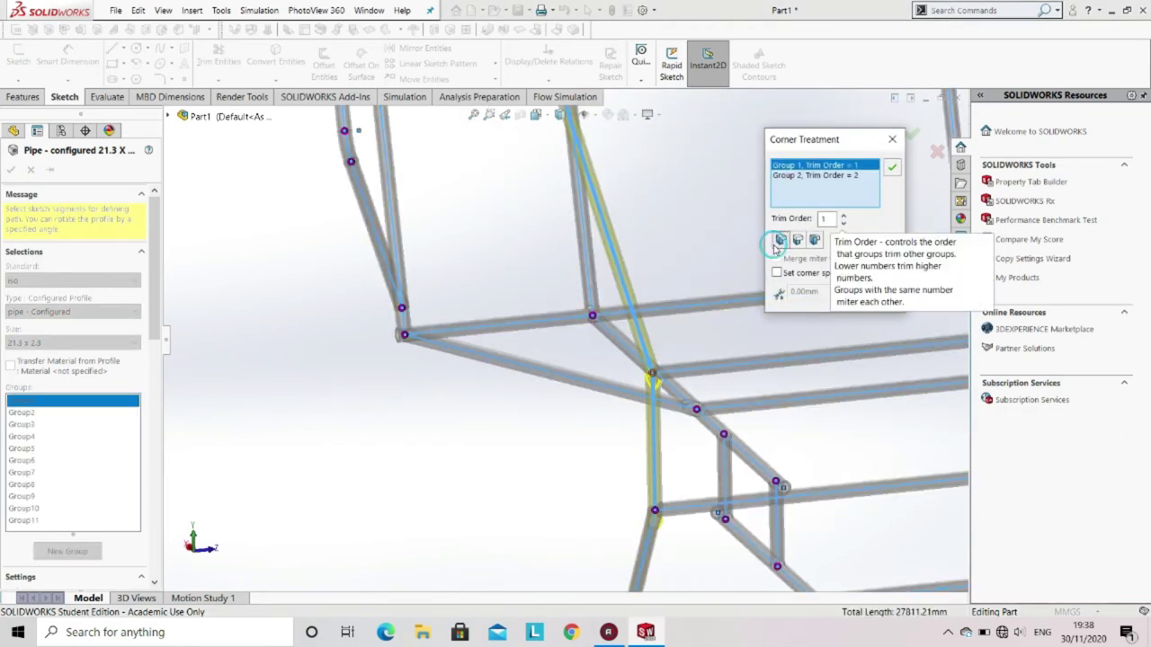
{"action": "left_click", "coordinate": [844, 218]}
{"action": "left_click", "coordinate": [843, 223]}
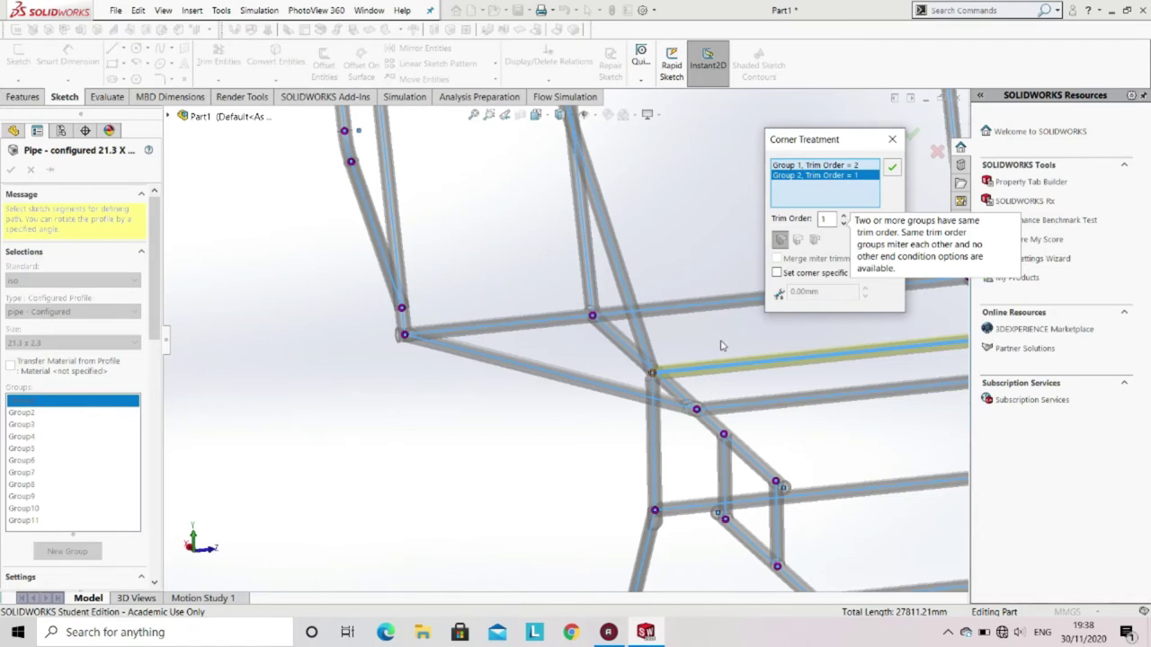
{"action": "scroll", "coordinate": [662, 375], "scroll_direction": "down", "scroll_amount": 8}
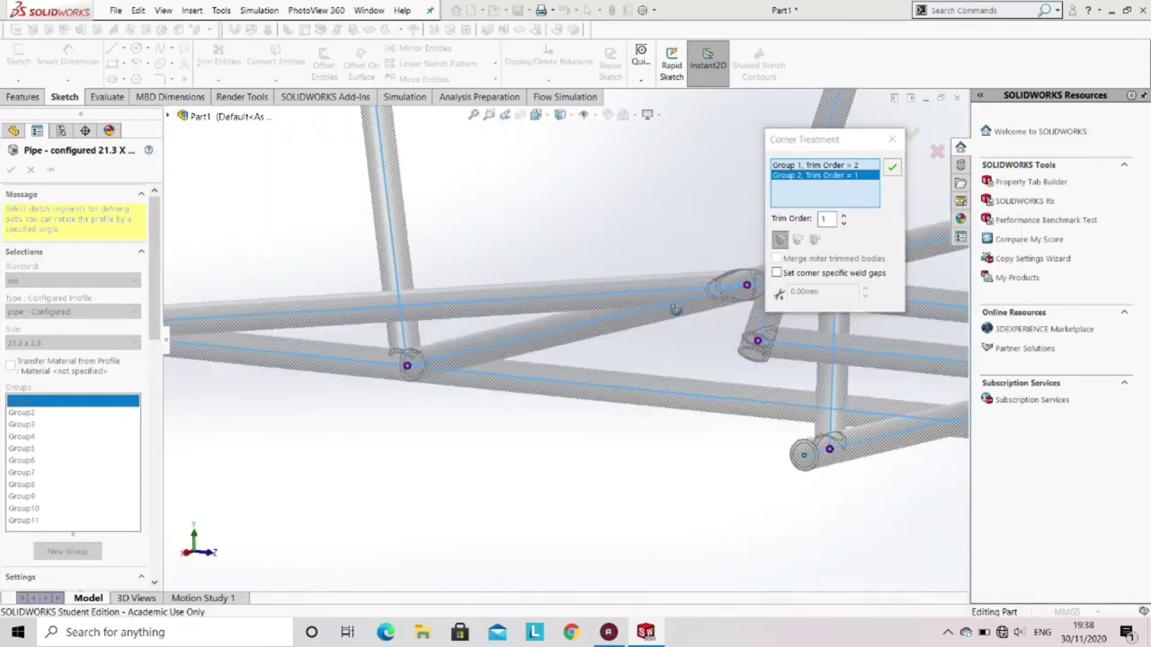
{"action": "scroll", "coordinate": [692, 329], "scroll_direction": "up", "scroll_amount": 10}
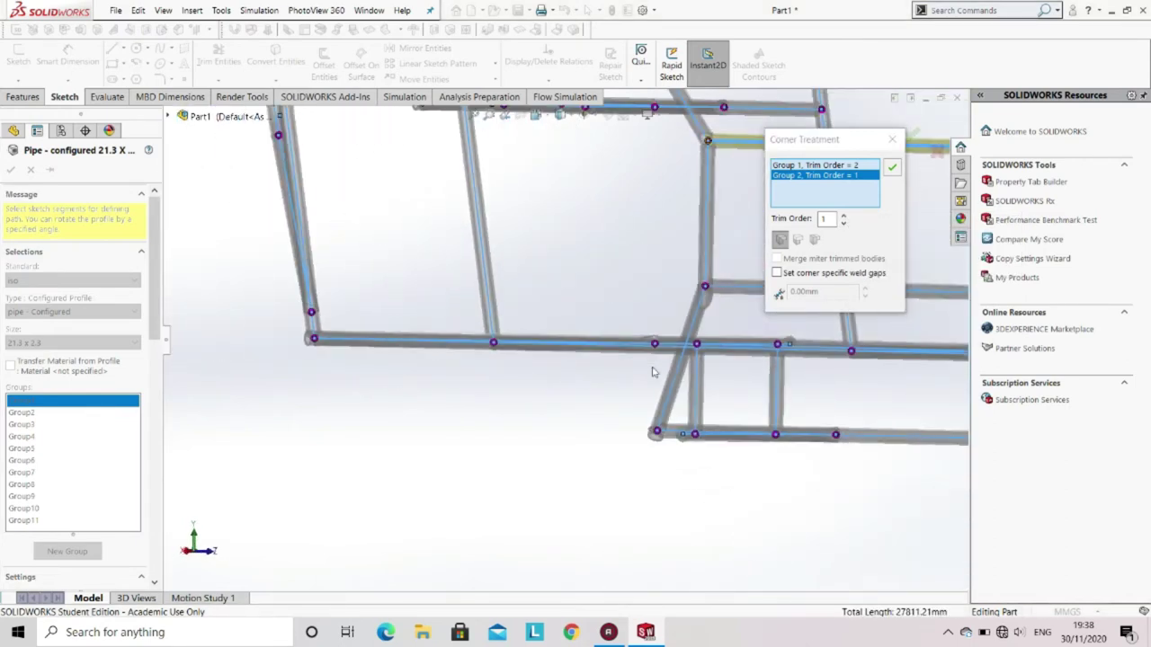
{"action": "middle_click_drag", "start_coordinate": [662, 220], "coordinate": [663, 241]}
{"action": "scroll", "coordinate": [674, 301], "scroll_direction": "down", "scroll_amount": 6}
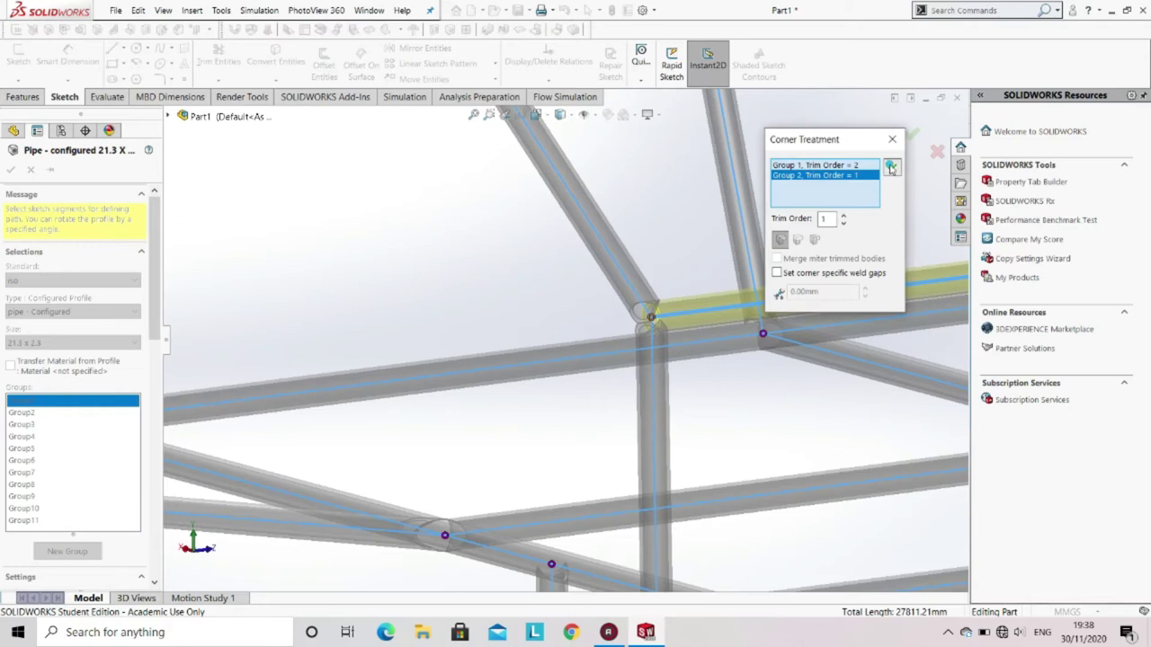
{"action": "left_click", "coordinate": [891, 167]}
Step: Set the junction where the vertical pipe meets to end miter, Group1 order 2, Group2 order 1
{"action": "scroll", "coordinate": [727, 331], "scroll_direction": "up", "scroll_amount": 5}
{"action": "scroll", "coordinate": [640, 416], "scroll_direction": "up", "scroll_amount": 2}
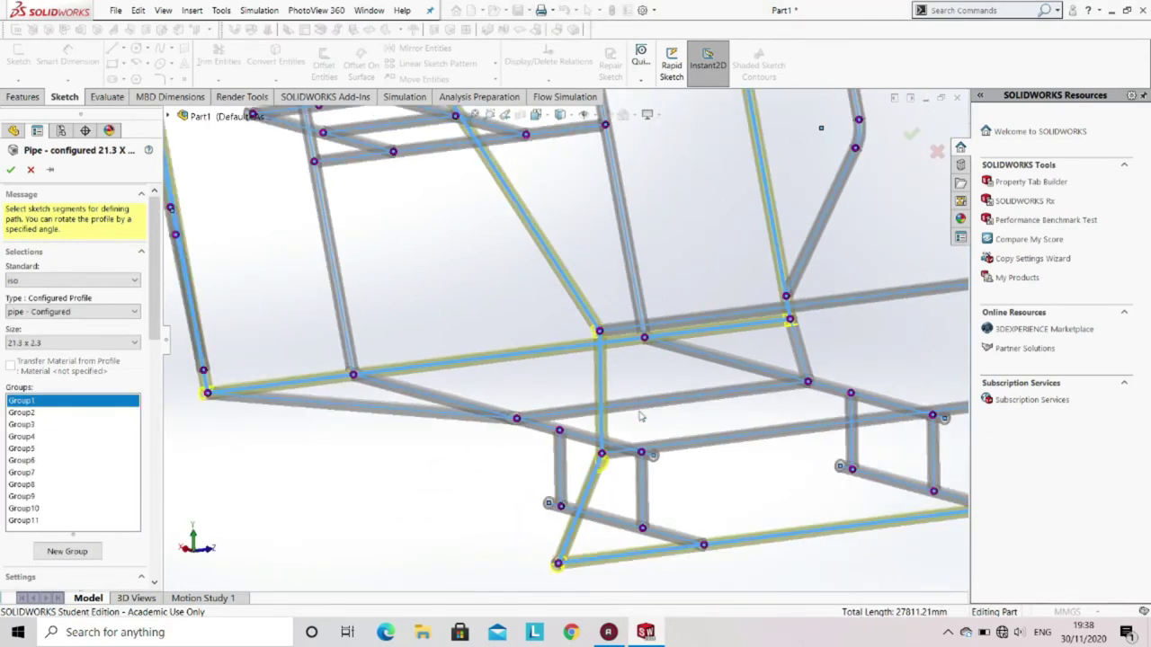
{"action": "scroll", "coordinate": [600, 475], "scroll_direction": "down", "scroll_amount": 5}
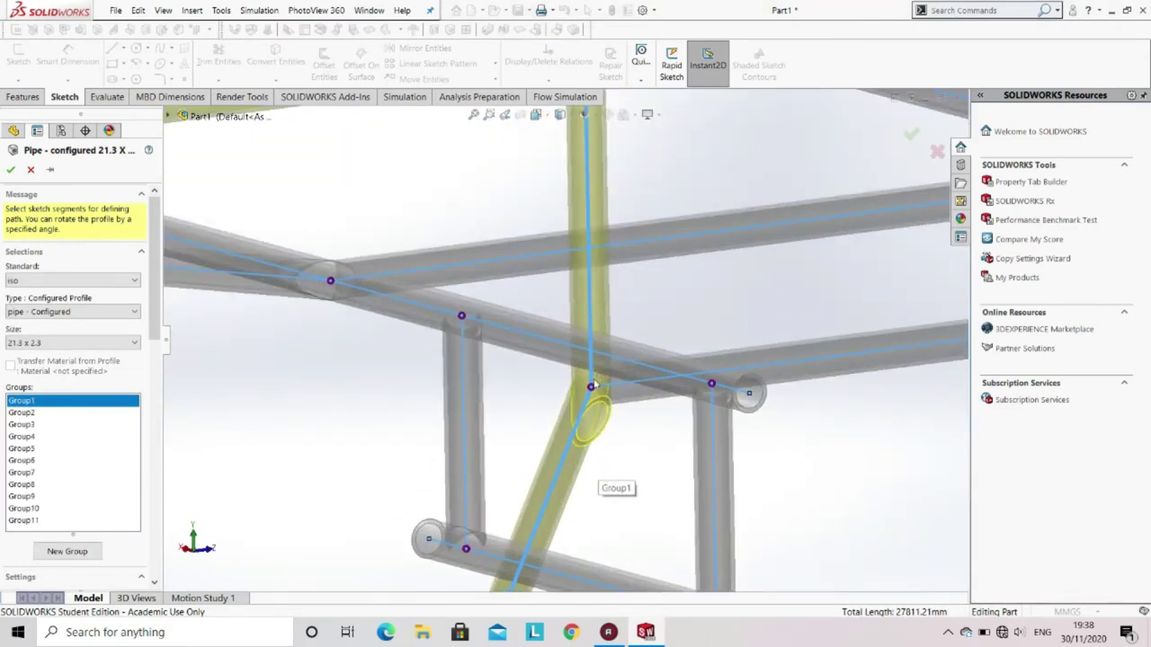
{"action": "left_click", "coordinate": [591, 387]}
{"action": "left_click", "coordinate": [781, 240]}
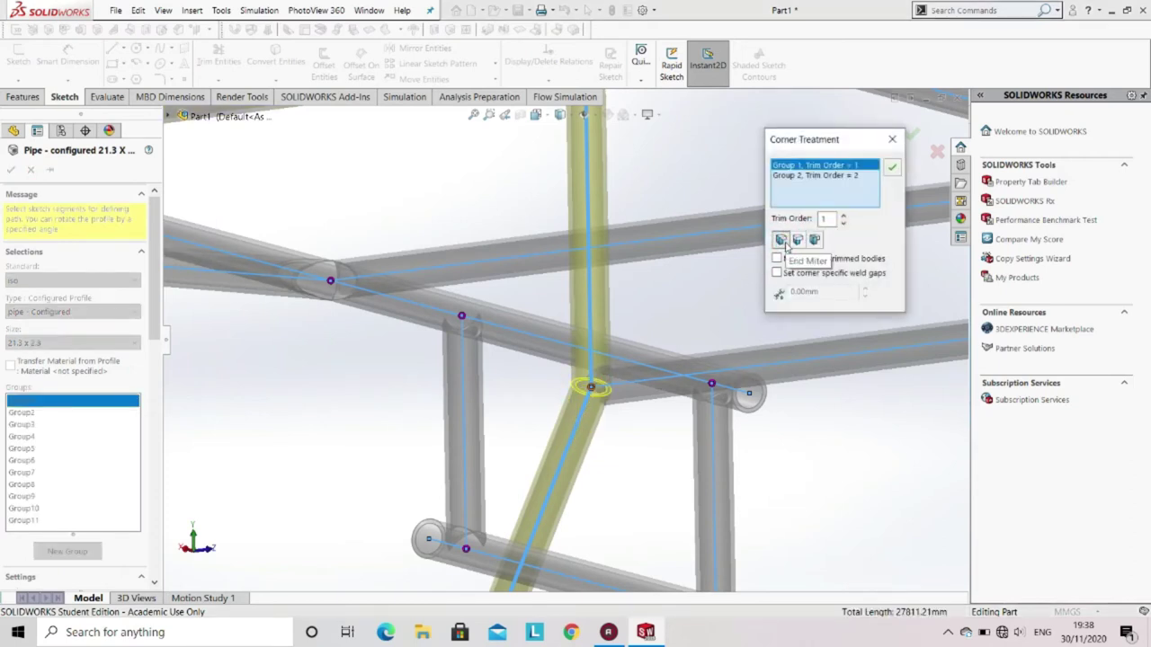
{"action": "left_click", "coordinate": [842, 215]}
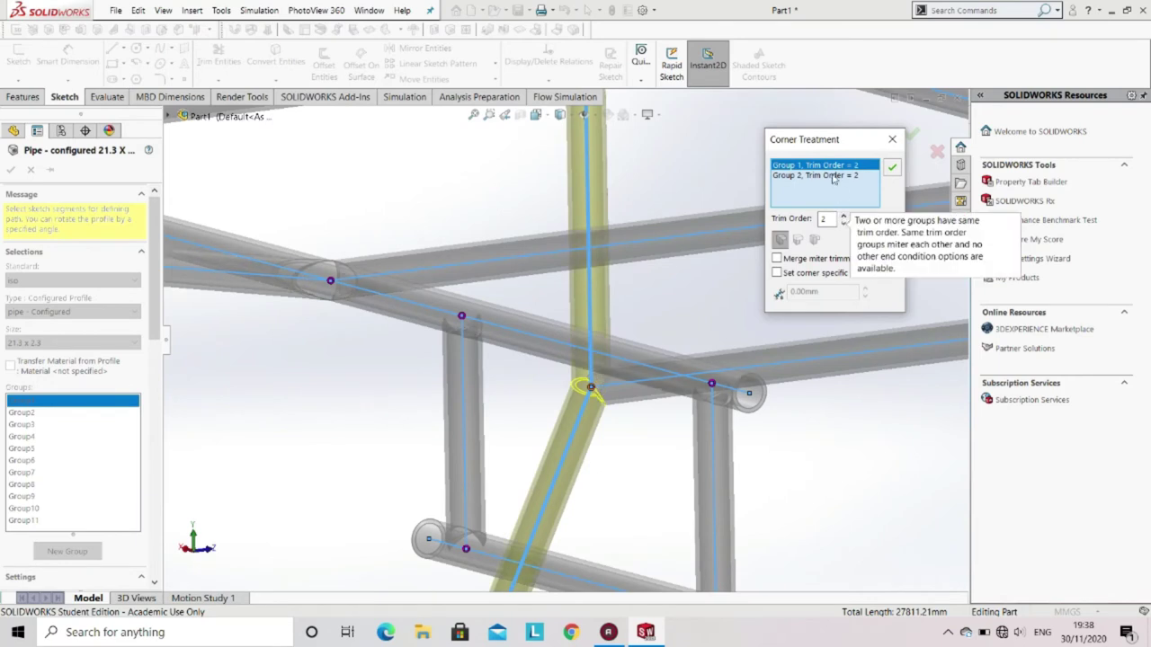
{"action": "left_click", "coordinate": [834, 175]}
{"action": "left_click", "coordinate": [845, 223]}
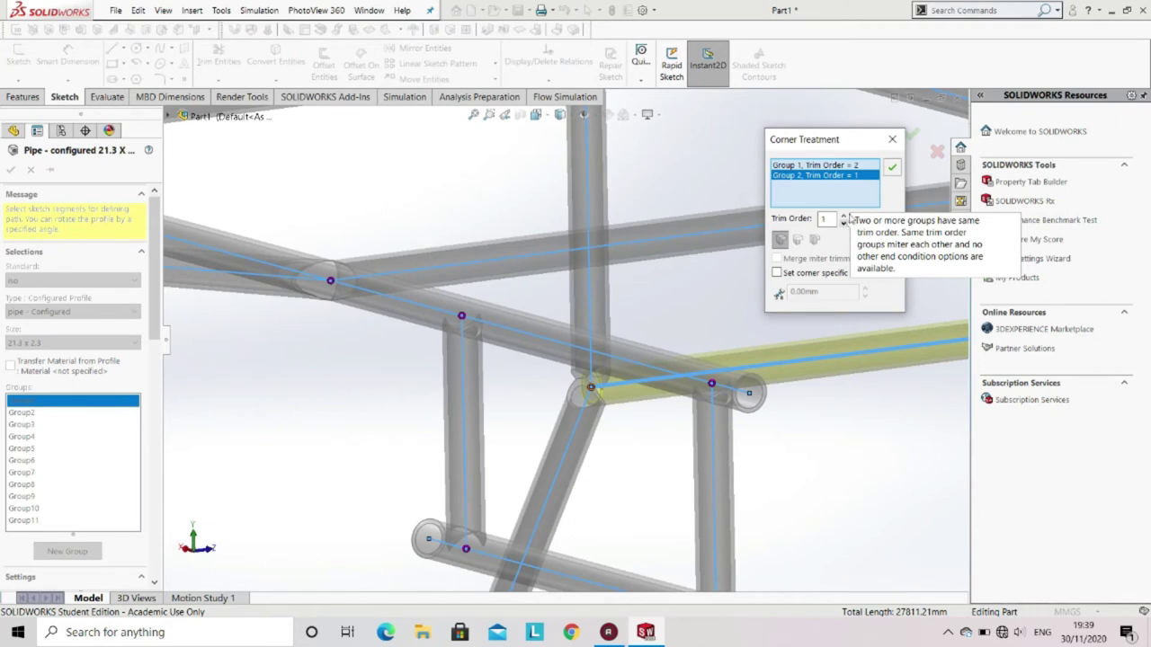
{"action": "left_click", "coordinate": [823, 166]}
{"action": "scroll", "coordinate": [840, 425], "scroll_direction": "up", "scroll_amount": 3}
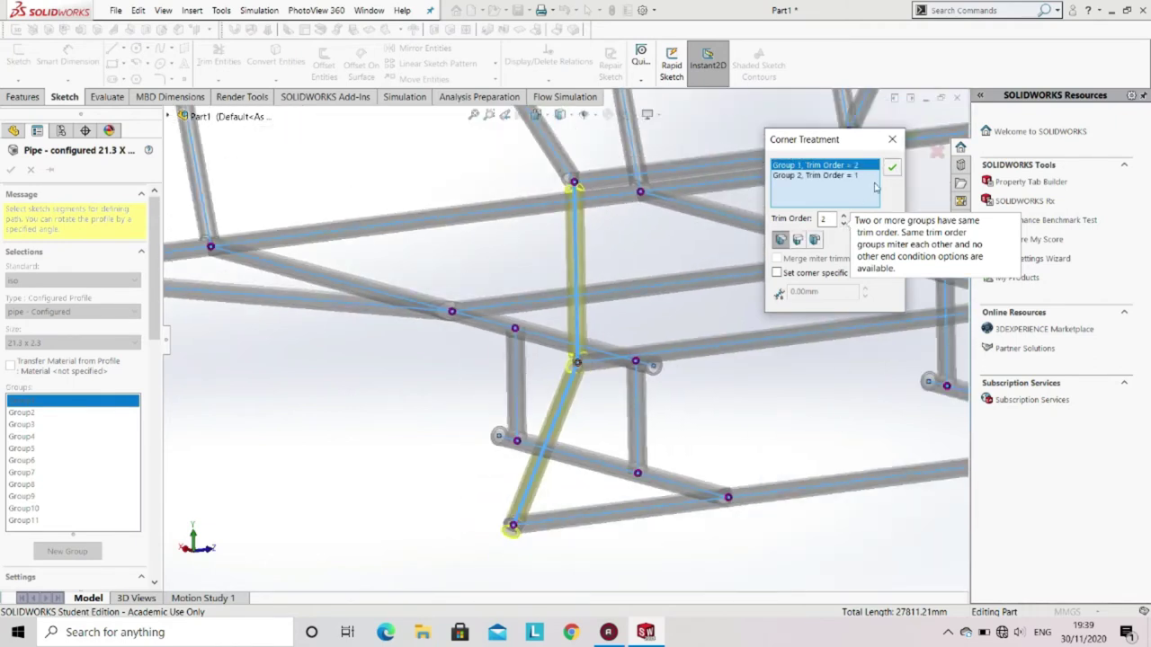
{"action": "left_click", "coordinate": [891, 167]}
Step: Reverse this pipe joint's trimming: Group1 at trim order 1 and Group2 at trim order 2
{"action": "middle_click_drag", "start_coordinate": [630, 288], "coordinate": [503, 211]}
{"action": "scroll", "coordinate": [388, 277], "scroll_direction": "down", "scroll_amount": 8}
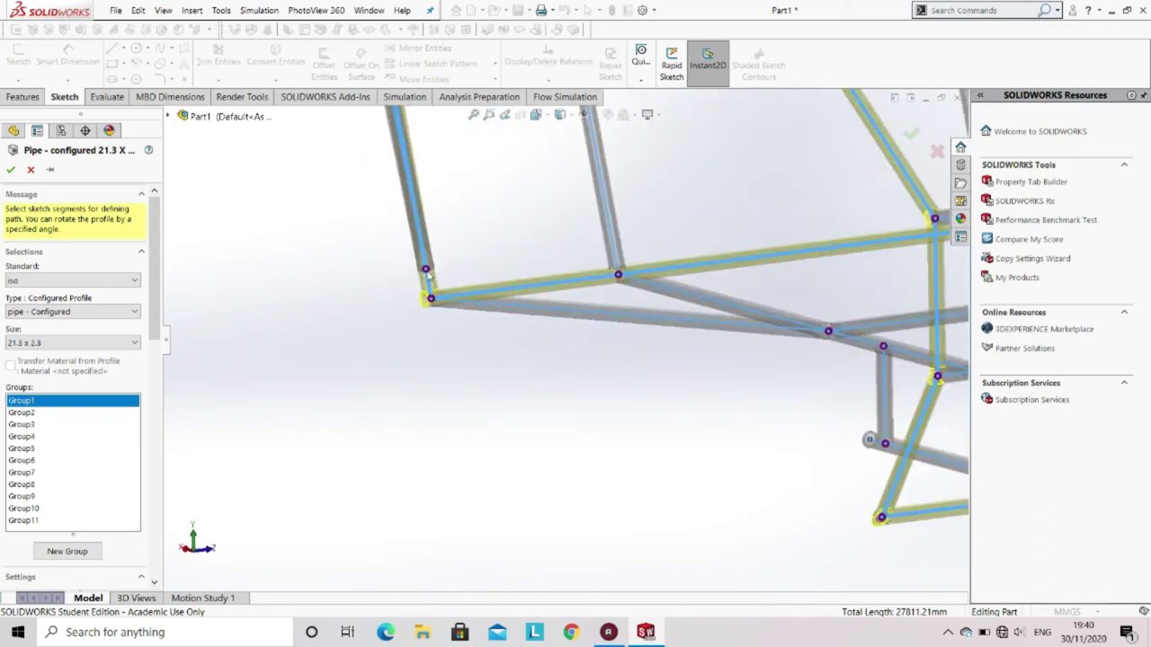
{"action": "scroll", "coordinate": [501, 329], "scroll_direction": "up", "scroll_amount": 10}
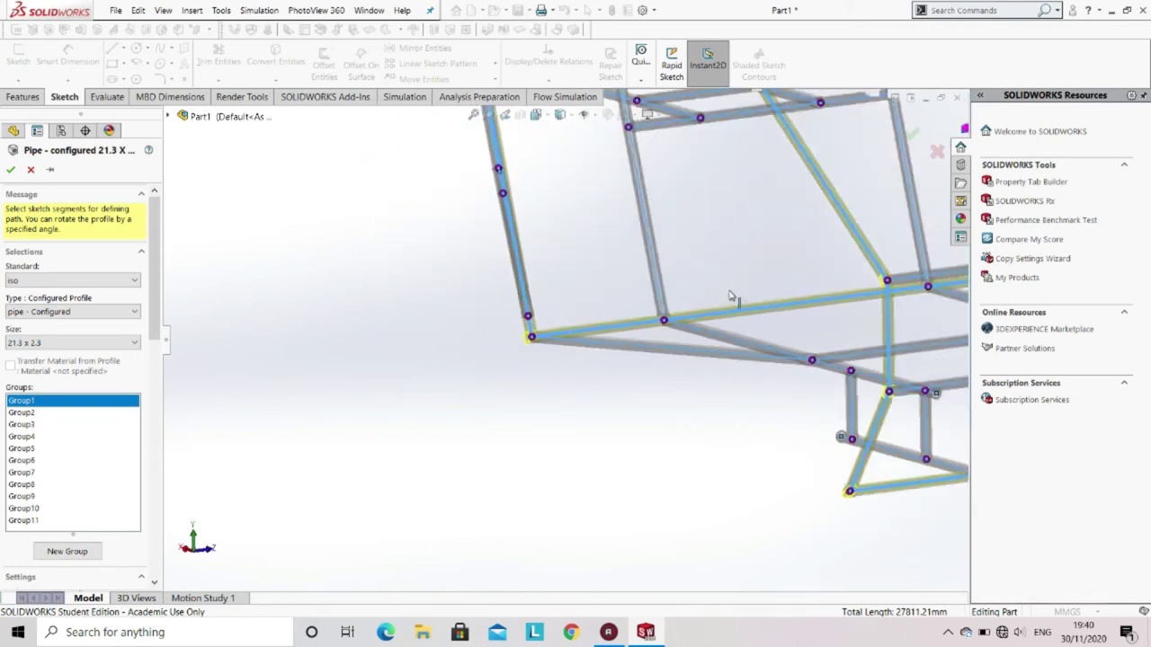
{"action": "middle_click_drag", "start_coordinate": [816, 329], "coordinate": [789, 353]}
{"action": "scroll", "coordinate": [894, 327], "scroll_direction": "up", "scroll_amount": 3}
{"action": "scroll", "coordinate": [807, 329], "scroll_direction": "down", "scroll_amount": 5}
{"action": "scroll", "coordinate": [724, 335], "scroll_direction": "down", "scroll_amount": 5}
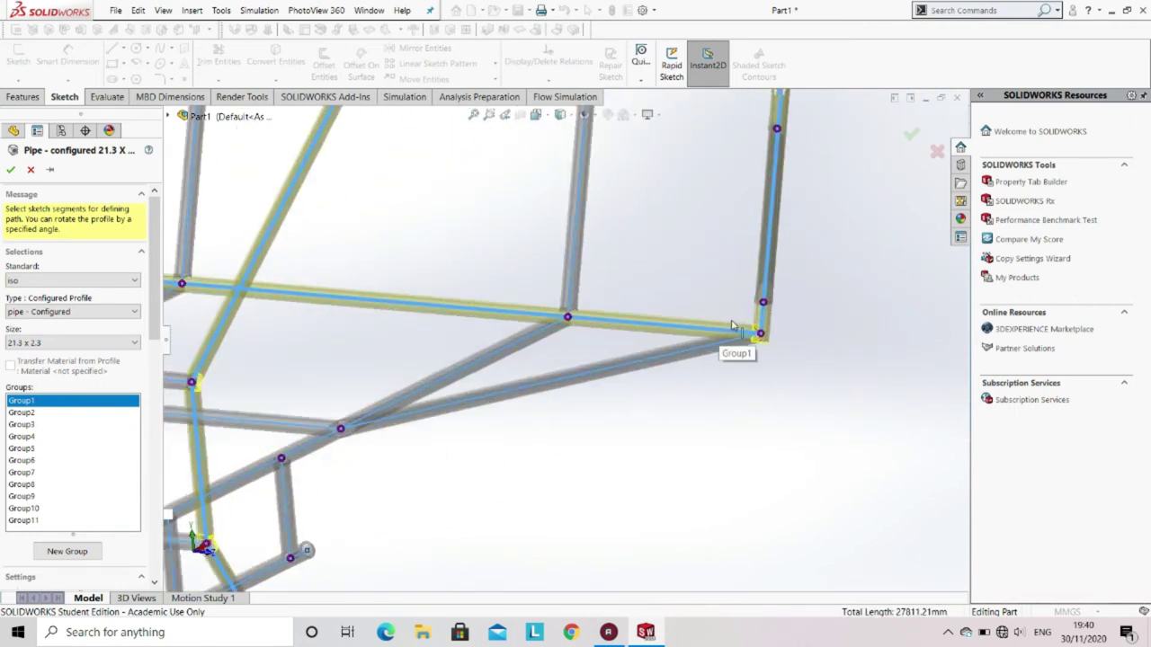
{"action": "scroll", "coordinate": [735, 346], "scroll_direction": "down", "scroll_amount": 2}
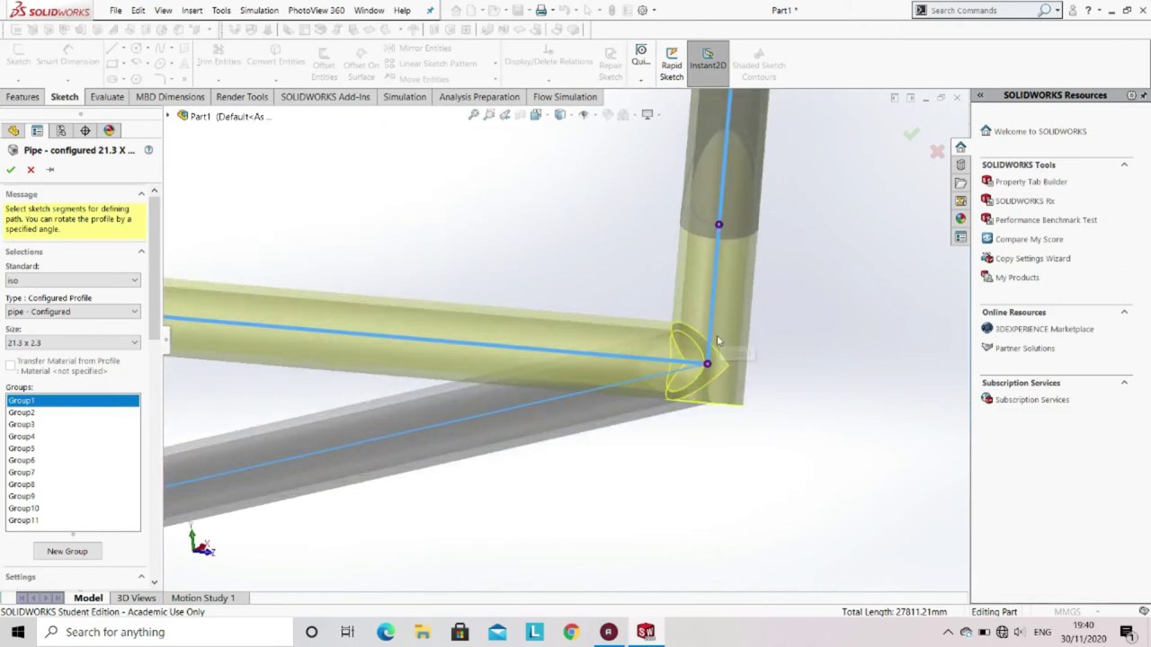
{"action": "scroll", "coordinate": [710, 342], "scroll_direction": "up", "scroll_amount": 3}
{"action": "scroll", "coordinate": [623, 234], "scroll_direction": "up", "scroll_amount": 2}
{"action": "scroll", "coordinate": [634, 311], "scroll_direction": "down", "scroll_amount": 3}
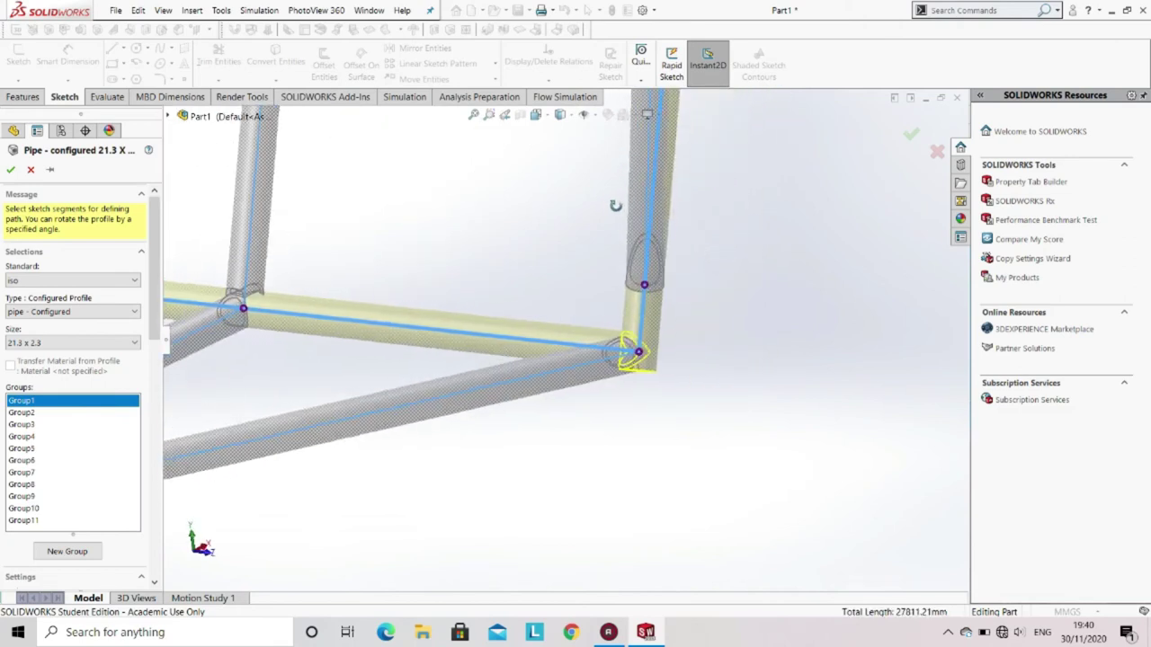
{"action": "left_click", "coordinate": [638, 356]}
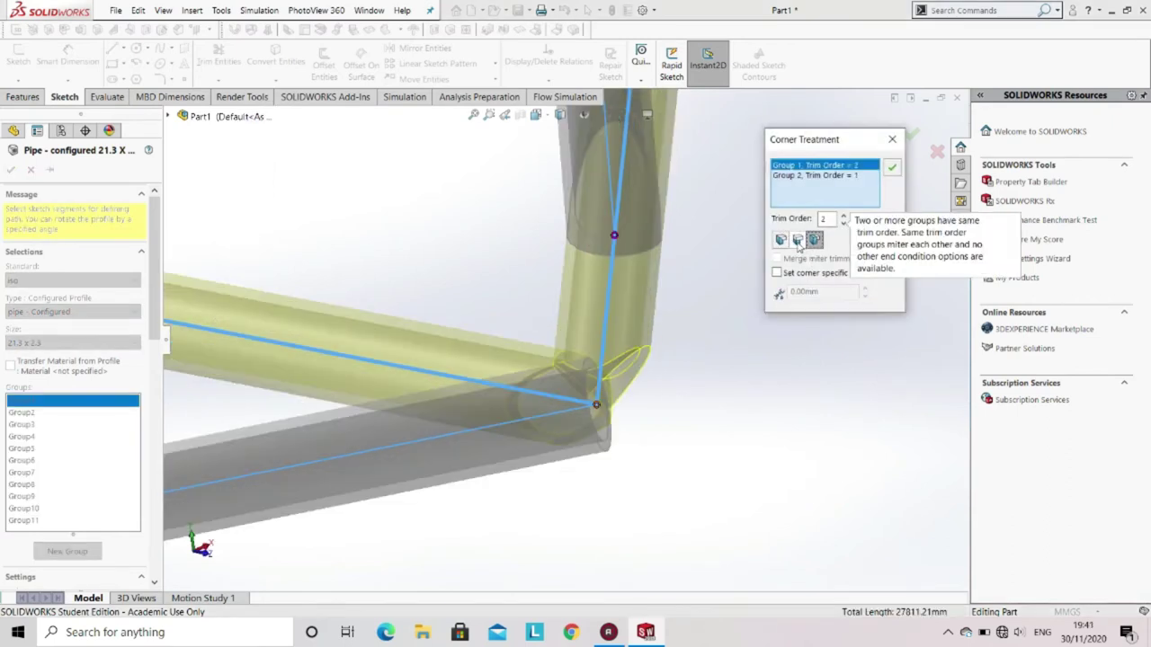
{"action": "left_click", "coordinate": [845, 219]}
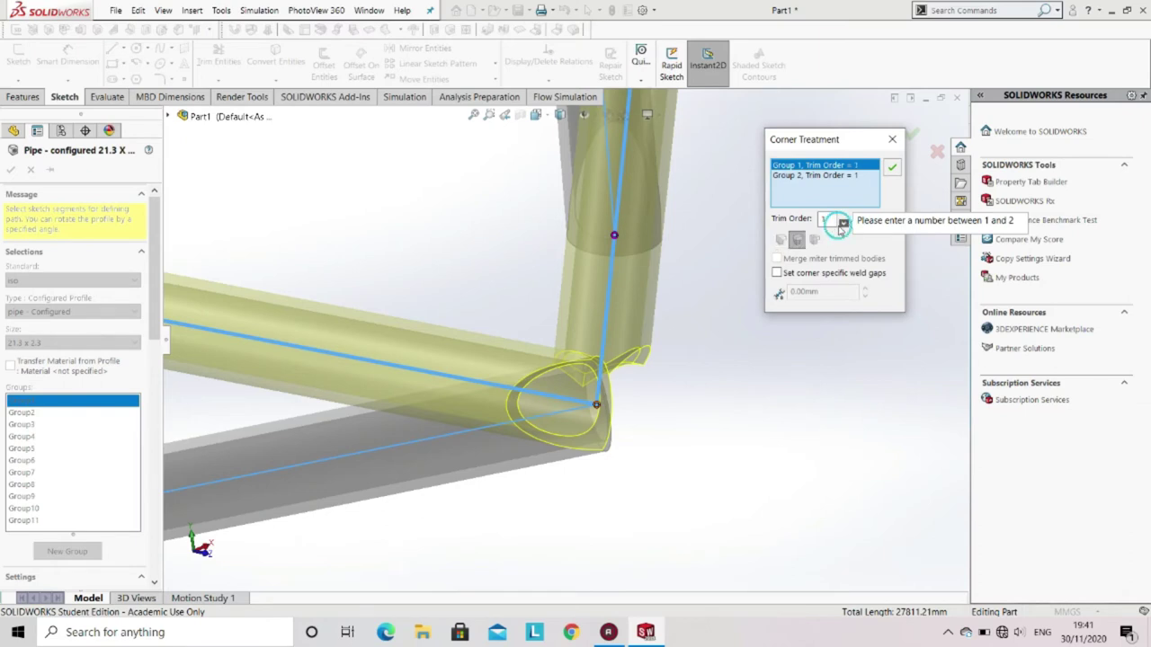
{"action": "left_click", "coordinate": [843, 222]}
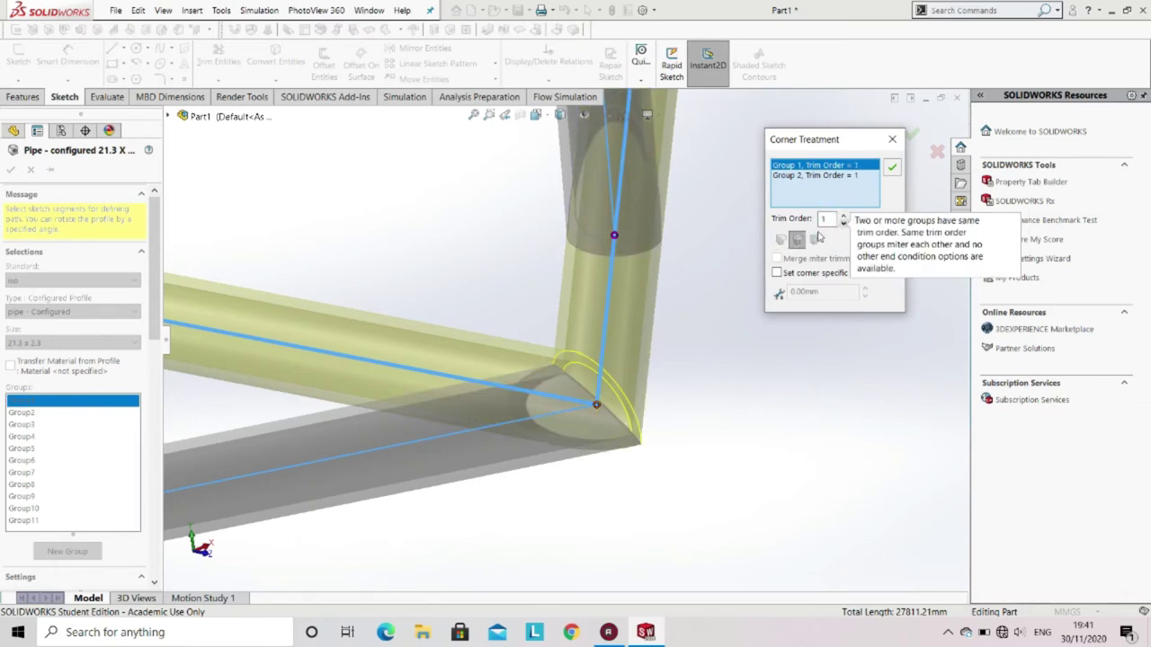
{"action": "left_click", "coordinate": [841, 176]}
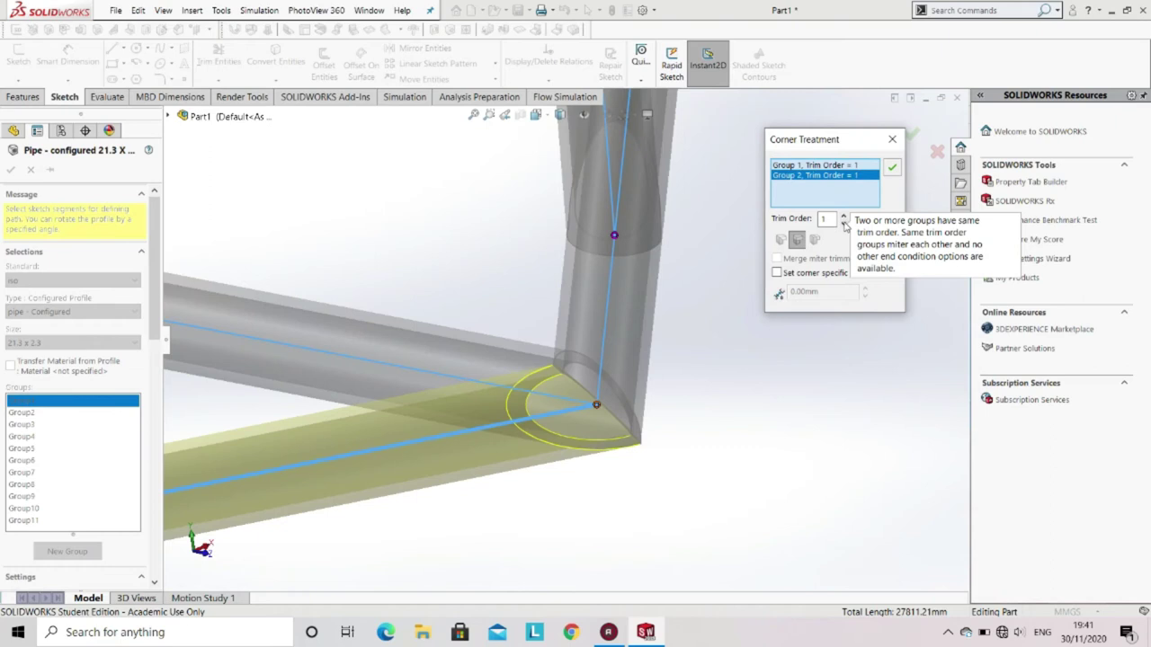
{"action": "left_click", "coordinate": [843, 217]}
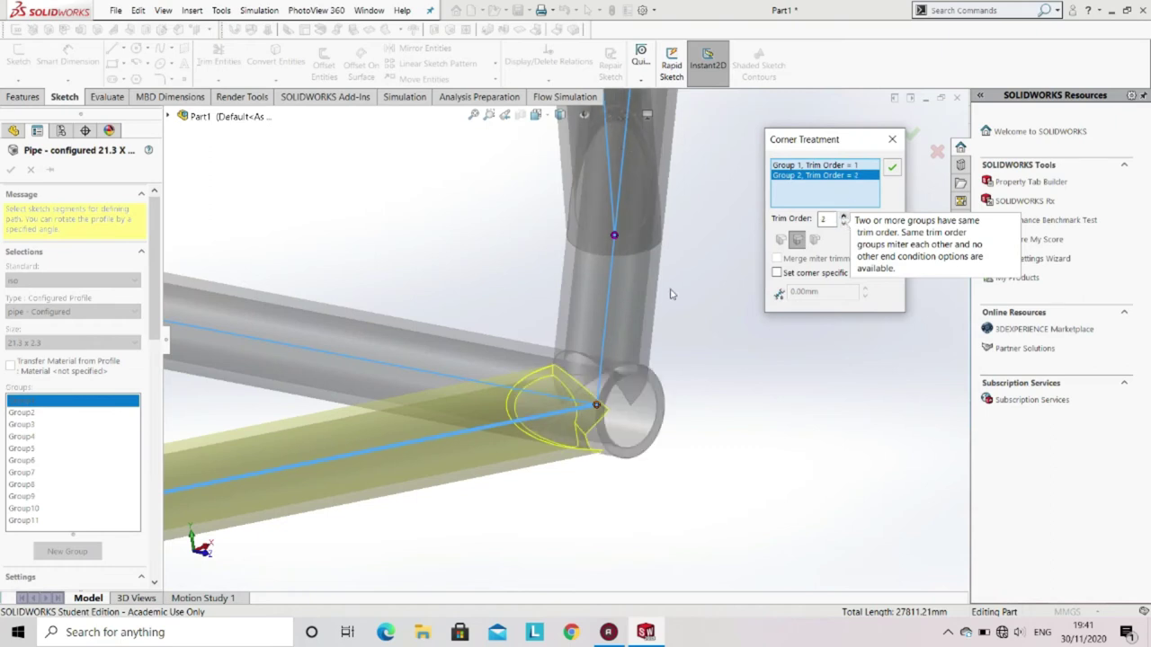
{"action": "scroll", "coordinate": [569, 358], "scroll_direction": "up", "scroll_amount": 3}
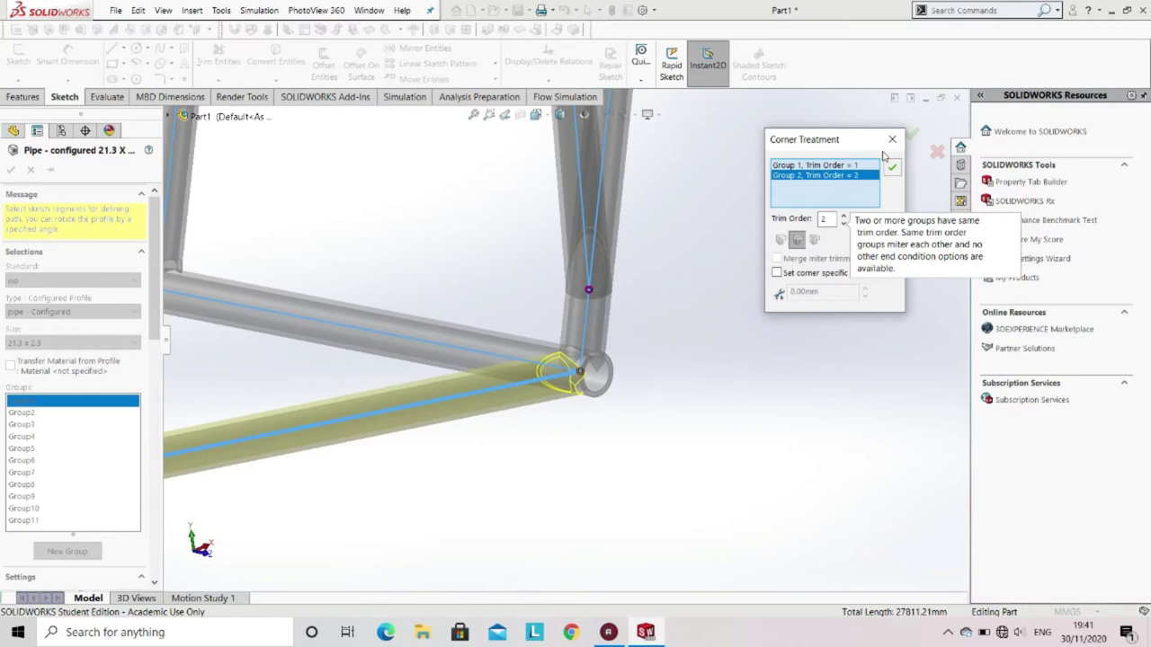
{"action": "left_click", "coordinate": [891, 166]}
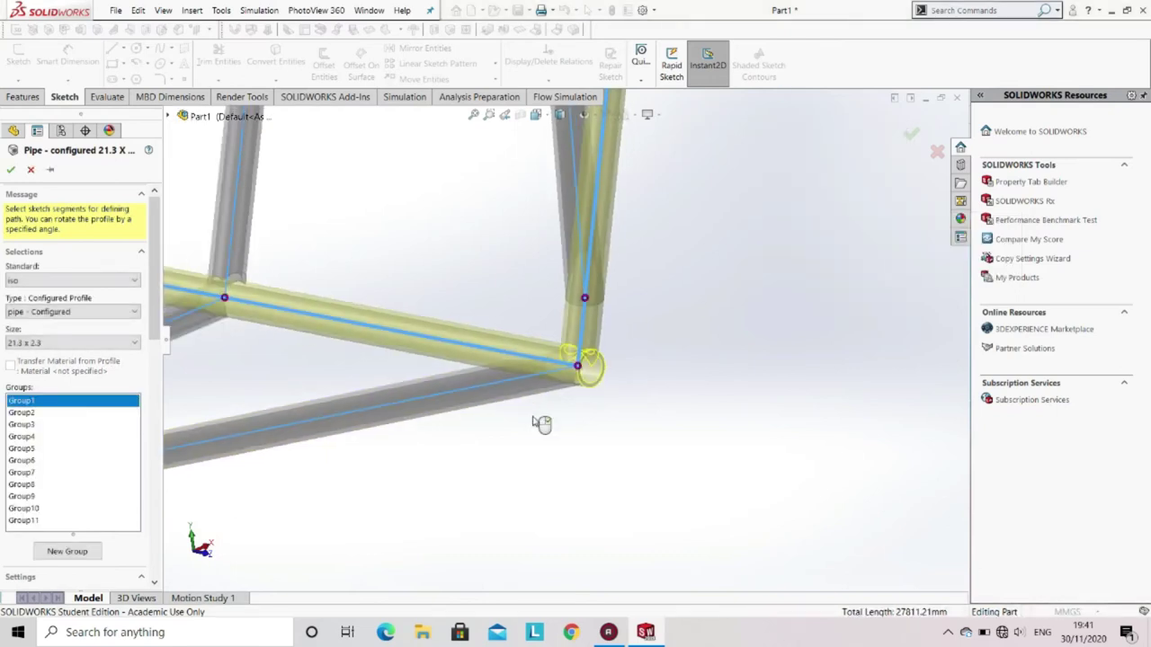
Step: Accept the Pipe structural member to generate the chassis frame as solid tubes
{"action": "scroll", "coordinate": [540, 423], "scroll_direction": "up", "scroll_amount": 8}
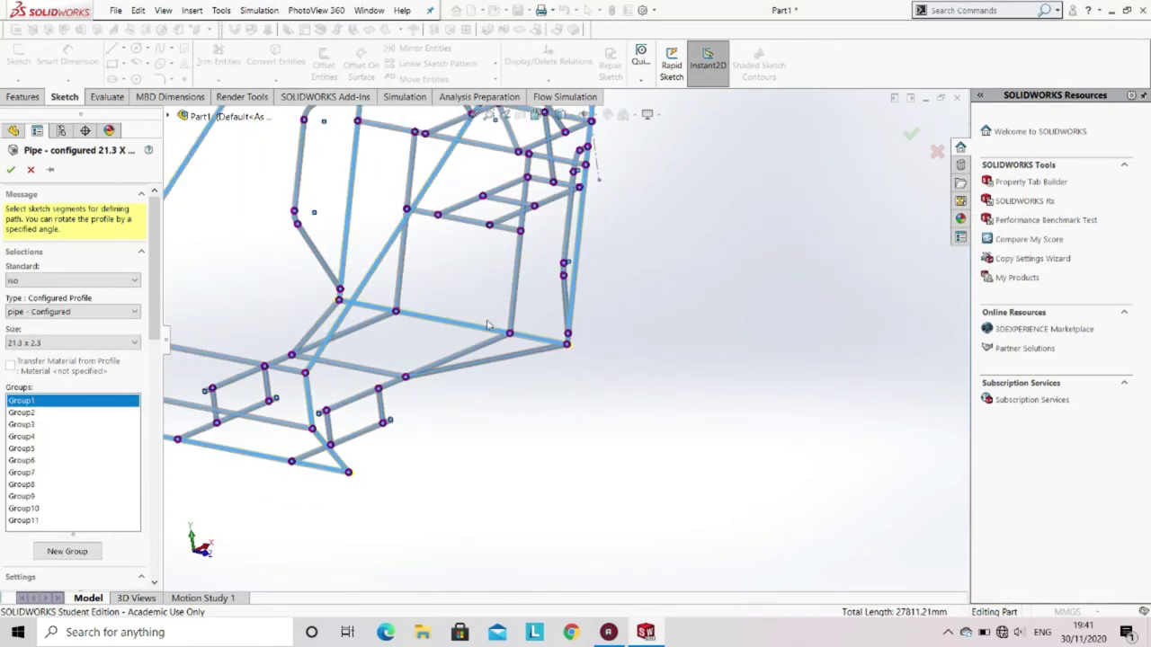
{"action": "scroll", "coordinate": [387, 372], "scroll_direction": "down", "scroll_amount": 5}
{"action": "scroll", "coordinate": [387, 371], "scroll_direction": "up", "scroll_amount": 8}
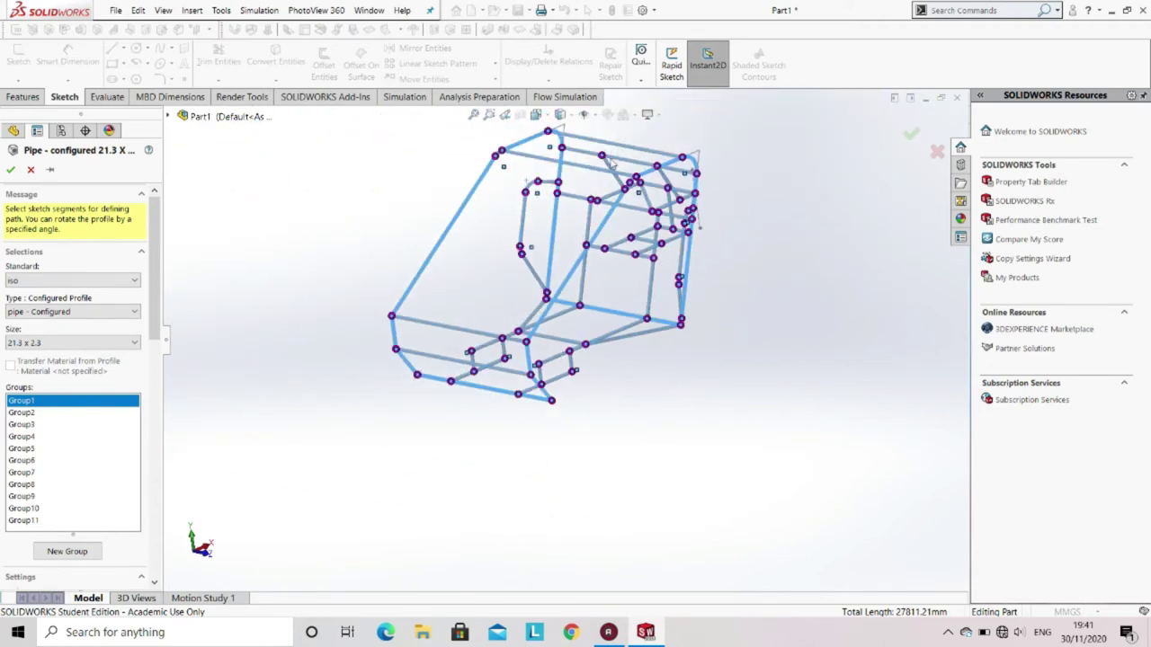
{"action": "scroll", "coordinate": [610, 162], "scroll_direction": "down", "scroll_amount": 3}
{"action": "middle_click_drag", "start_coordinate": [571, 316], "coordinate": [407, 328]}
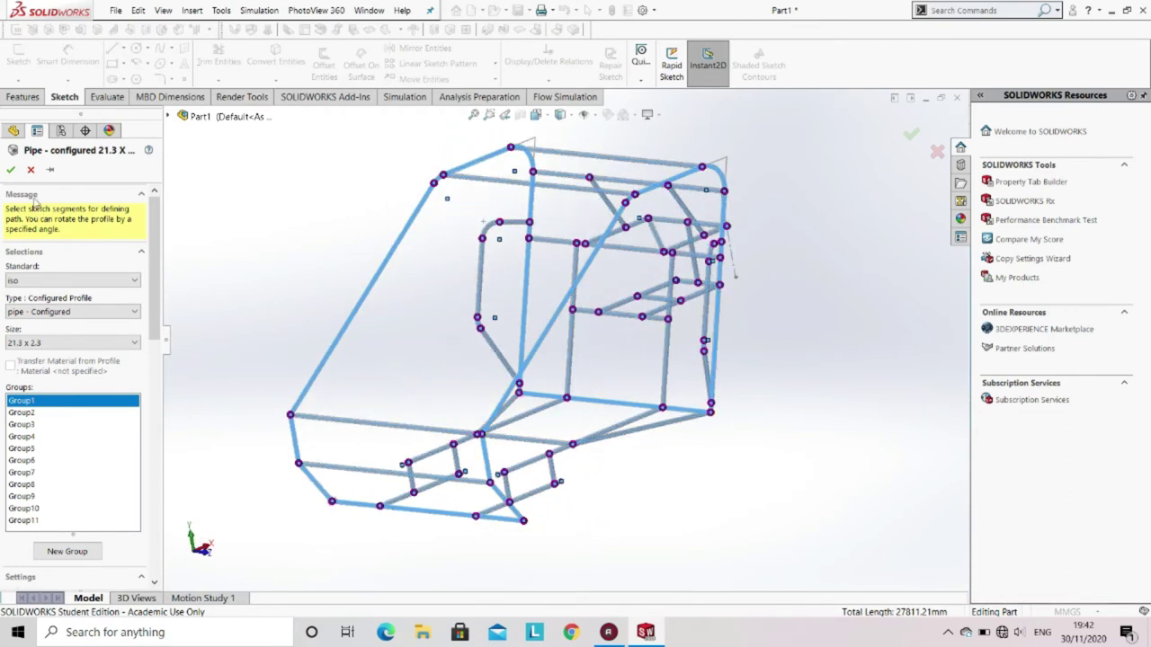
{"action": "left_click", "coordinate": [11, 170]}
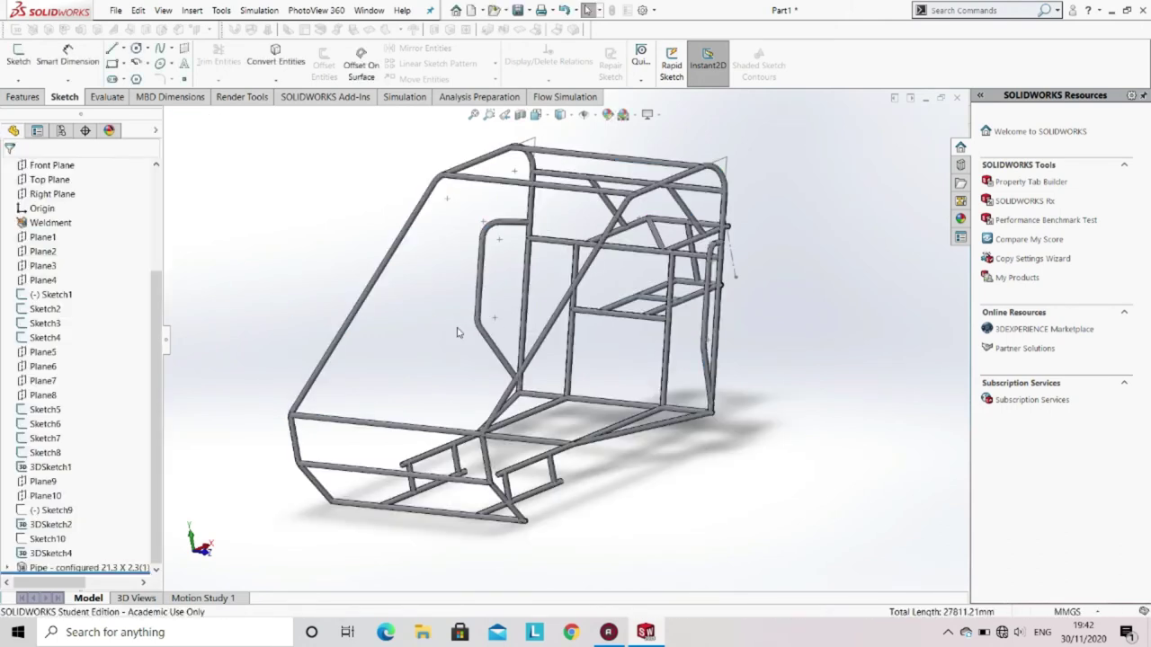
Step: Orbit and zoom around the frame to inspect the trimmed brace junctions and lower corner joints
{"action": "mouse_move", "coordinate": [477, 334]}
{"action": "middle_mouse_down"}
{"action": "mouse_move", "coordinate": [489, 338]}
{"action": "mouse_move", "coordinate": [486, 315]}
{"action": "mouse_move", "coordinate": [463, 312]}
{"action": "mouse_move", "coordinate": [387, 387]}
{"action": "mouse_move", "coordinate": [426, 377]}
{"action": "mouse_move", "coordinate": [459, 342]}
{"action": "middle_mouse_up"}
{"action": "scroll", "coordinate": [619, 447], "scroll_direction": "down", "scroll_amount": 5}
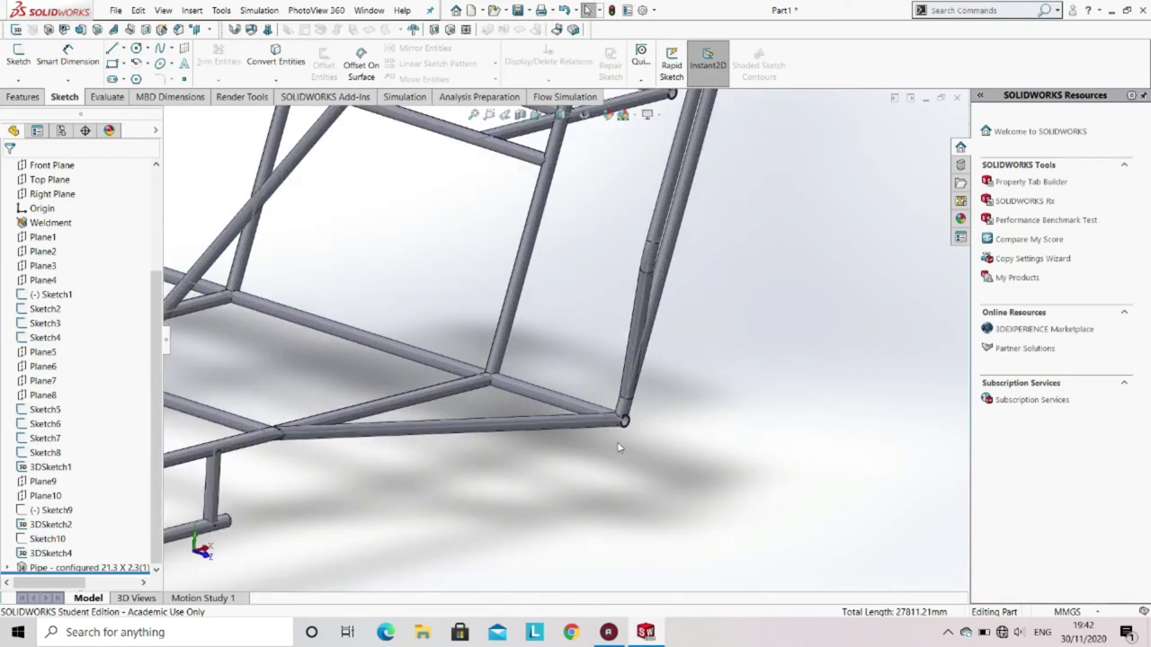
{"action": "scroll", "coordinate": [604, 424], "scroll_direction": "down", "scroll_amount": 3}
{"action": "scroll", "coordinate": [603, 424], "scroll_direction": "up", "scroll_amount": 3}
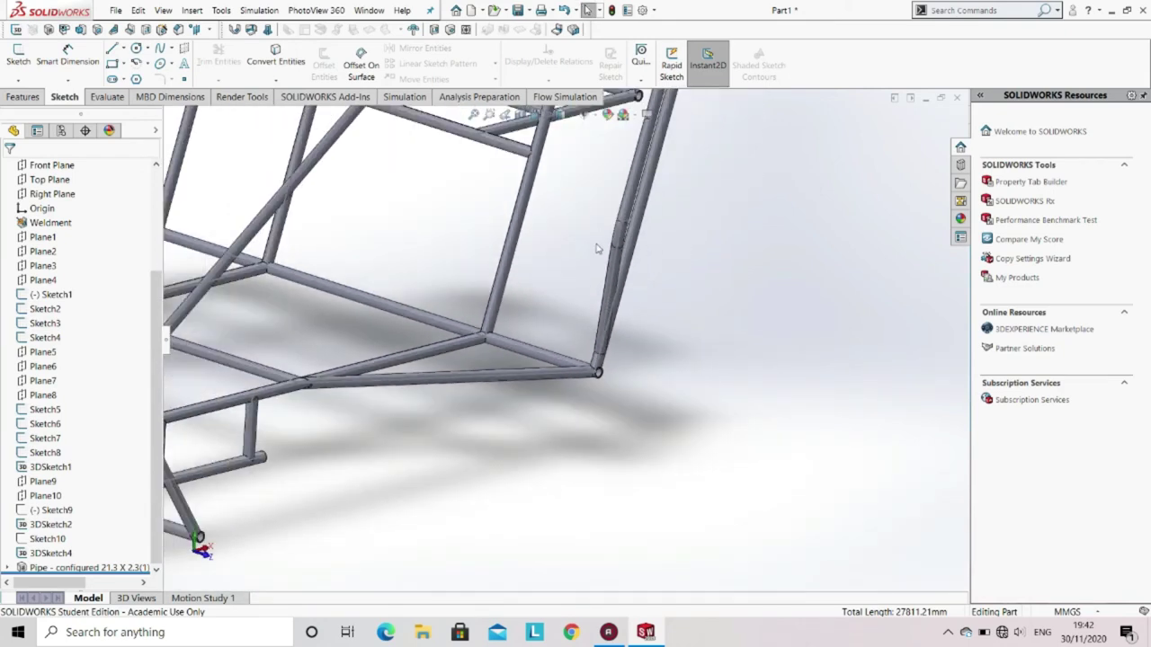
{"action": "scroll", "coordinate": [597, 248], "scroll_direction": "up", "scroll_amount": 5}
{"action": "scroll", "coordinate": [398, 341], "scroll_direction": "down", "scroll_amount": 3}
{"action": "scroll", "coordinate": [414, 403], "scroll_direction": "down", "scroll_amount": 3}
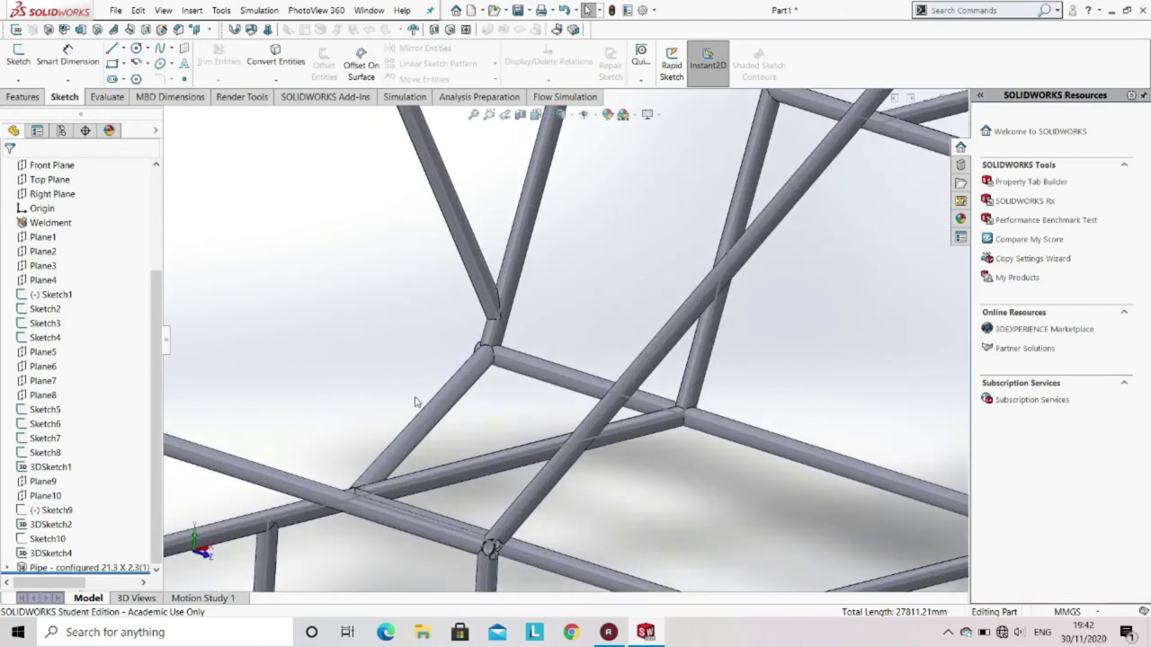
{"action": "scroll", "coordinate": [413, 403], "scroll_direction": "up", "scroll_amount": 4}
{"action": "scroll", "coordinate": [393, 420], "scroll_direction": "down", "scroll_amount": 2}
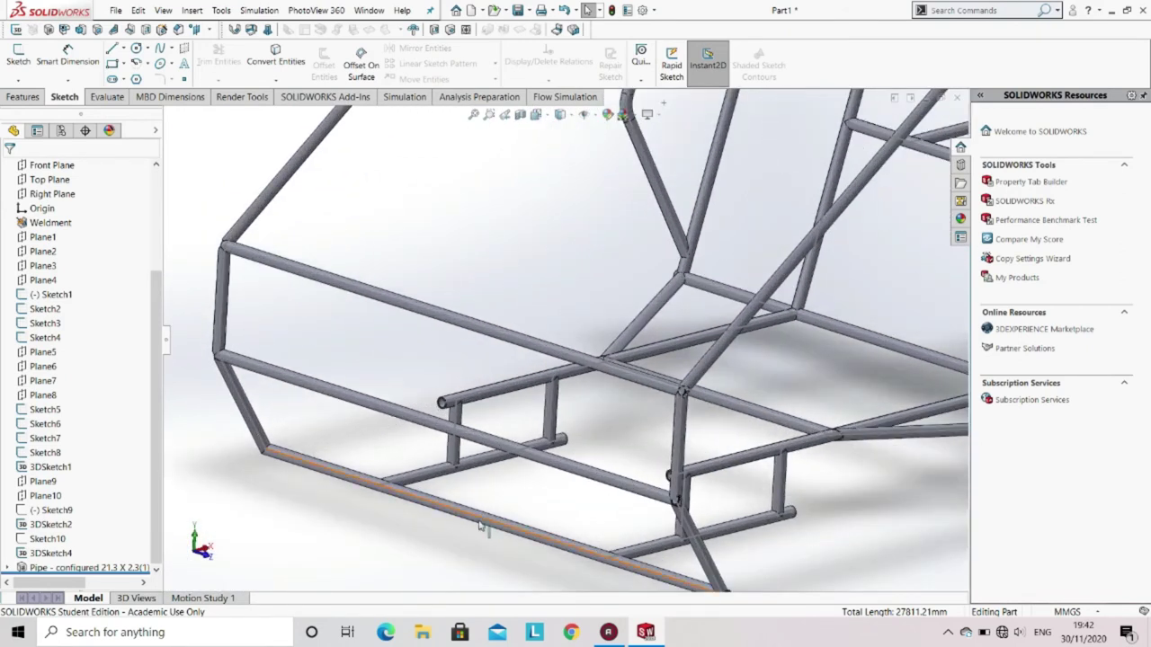
{"action": "scroll", "coordinate": [479, 527], "scroll_direction": "up", "scroll_amount": 2}
{"action": "scroll", "coordinate": [655, 455], "scroll_direction": "down", "scroll_amount": 6}
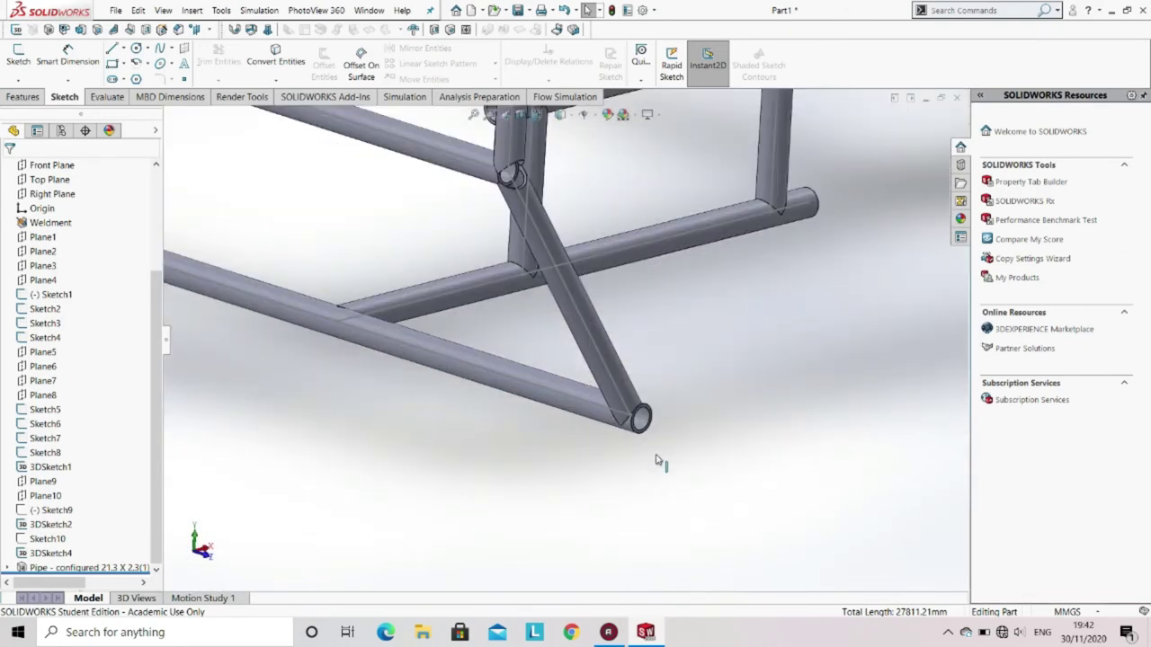
{"action": "scroll", "coordinate": [656, 460], "scroll_direction": "up", "scroll_amount": 4}
{"action": "middle_click_drag", "start_coordinate": [657, 461], "coordinate": [378, 310]}
{"action": "scroll", "coordinate": [387, 329], "scroll_direction": "down", "scroll_amount": 5}
{"action": "scroll", "coordinate": [418, 337], "scroll_direction": "up", "scroll_amount": 3}
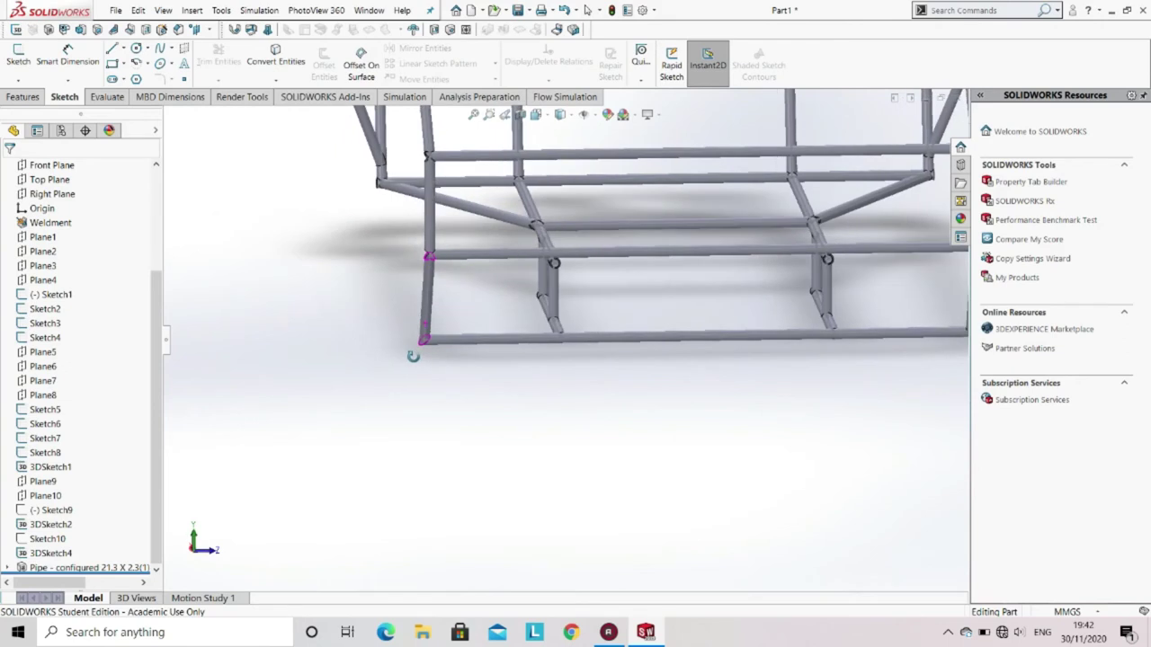
{"action": "scroll", "coordinate": [430, 351], "scroll_direction": "down", "scroll_amount": 5}
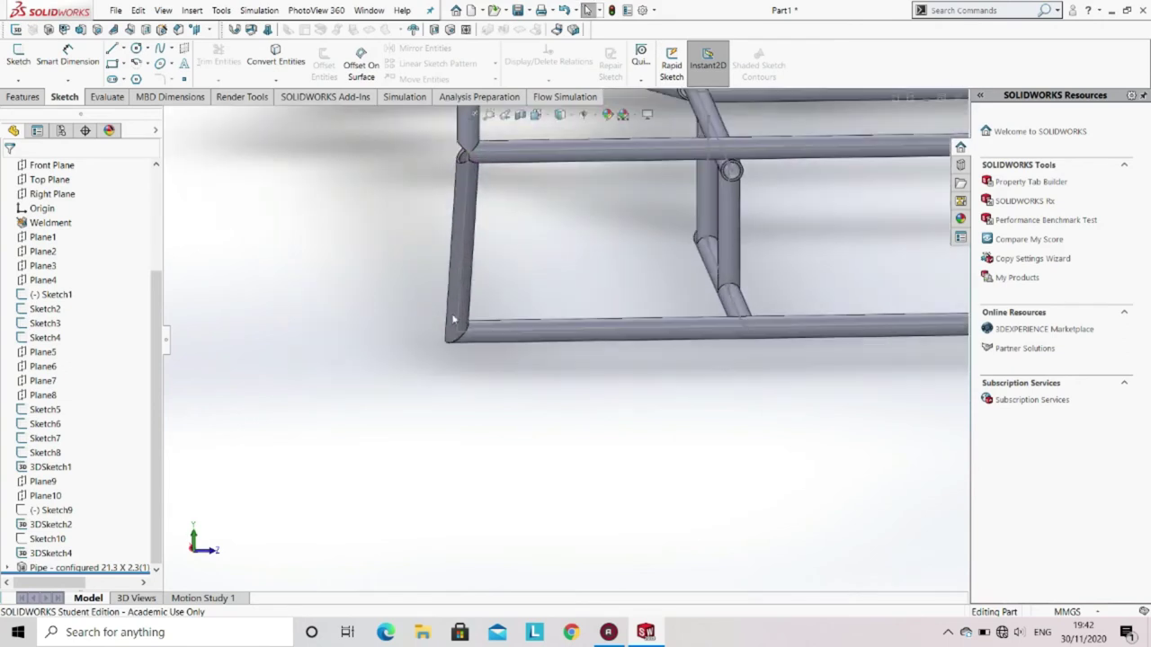
Step: Edit the Pipe feature and set the lower-left corner treatment to End Butt1
{"action": "left_click", "coordinate": [90, 568]}
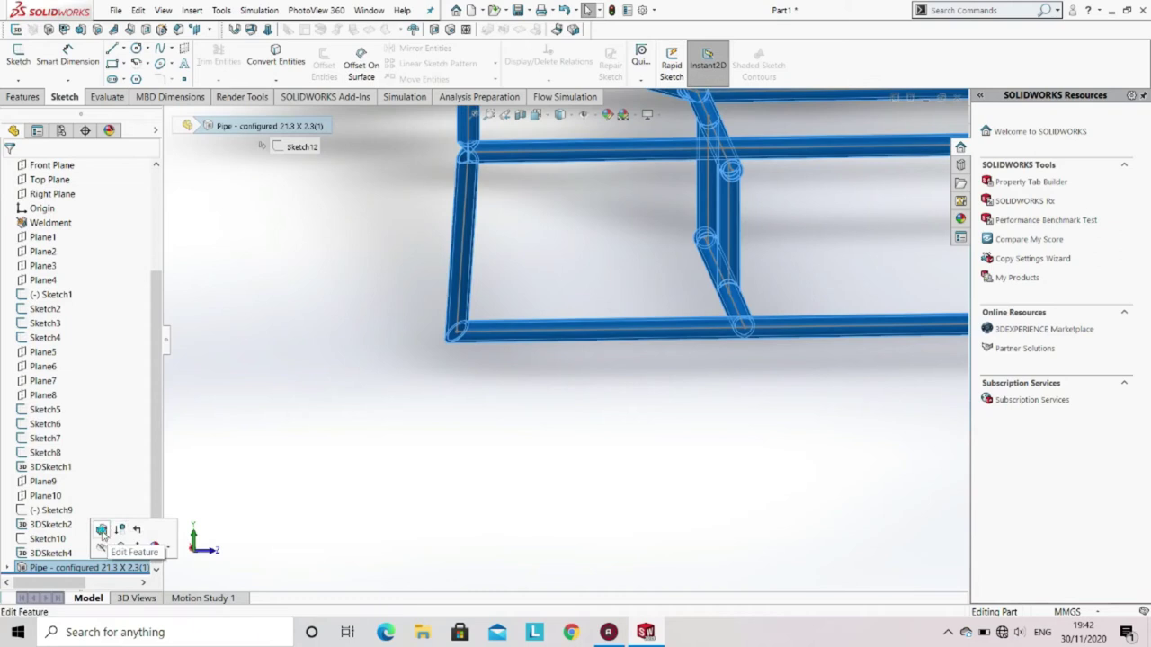
{"action": "left_click", "coordinate": [101, 532]}
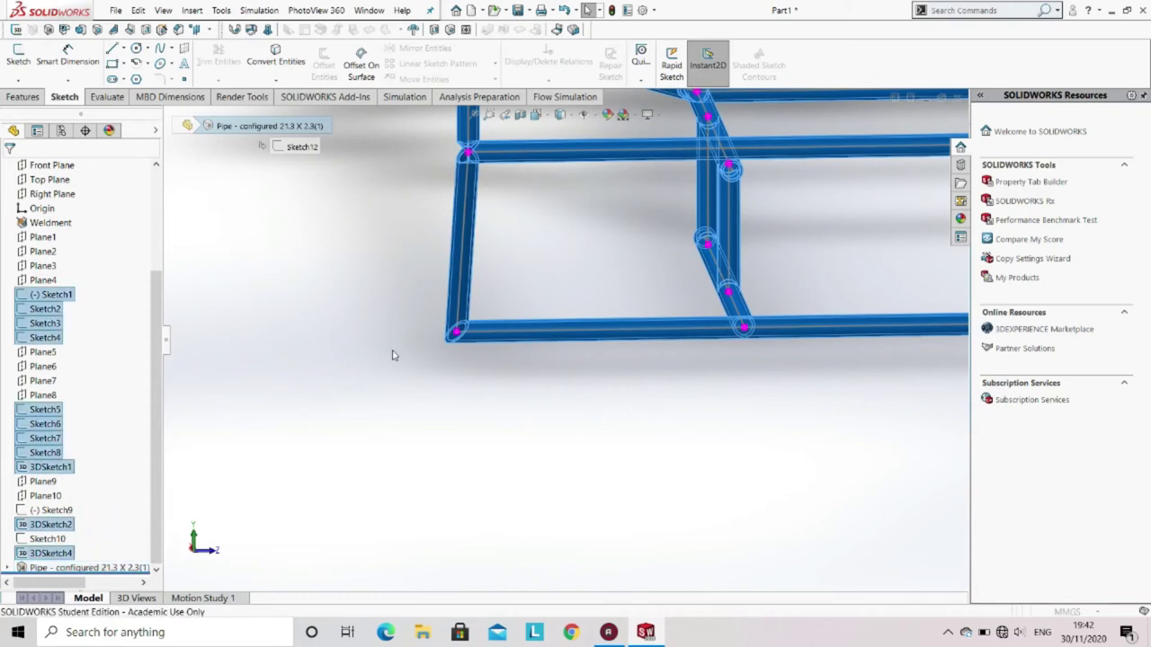
{"action": "left_click", "coordinate": [456, 332]}
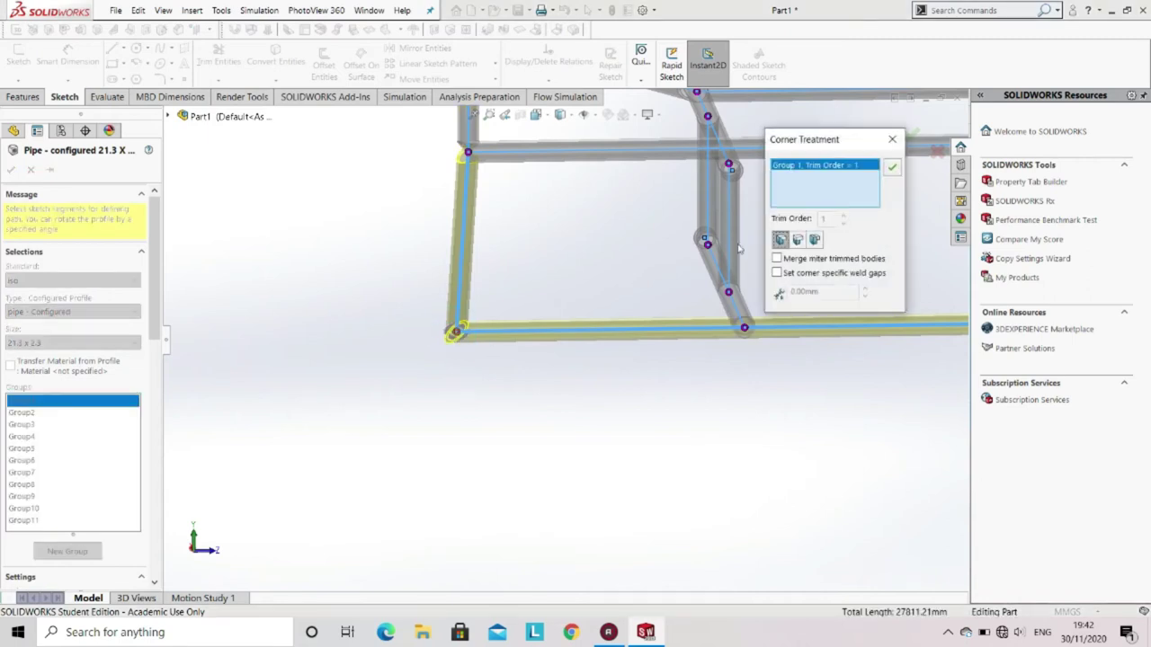
{"action": "left_click", "coordinate": [815, 239]}
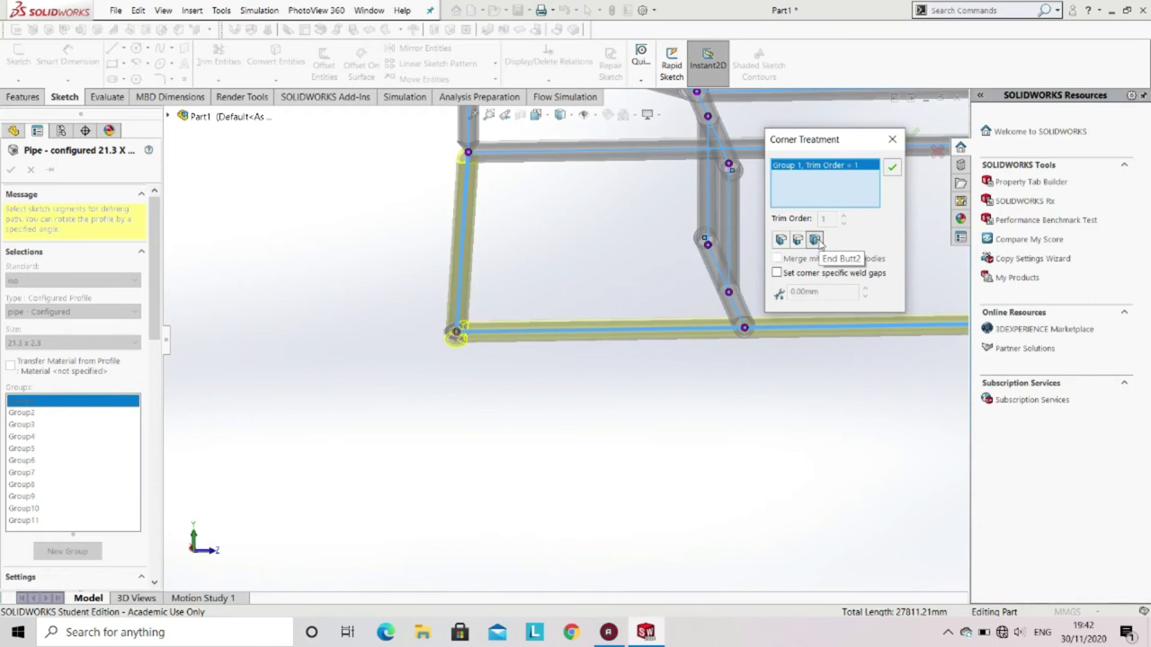
{"action": "left_click", "coordinate": [798, 241]}
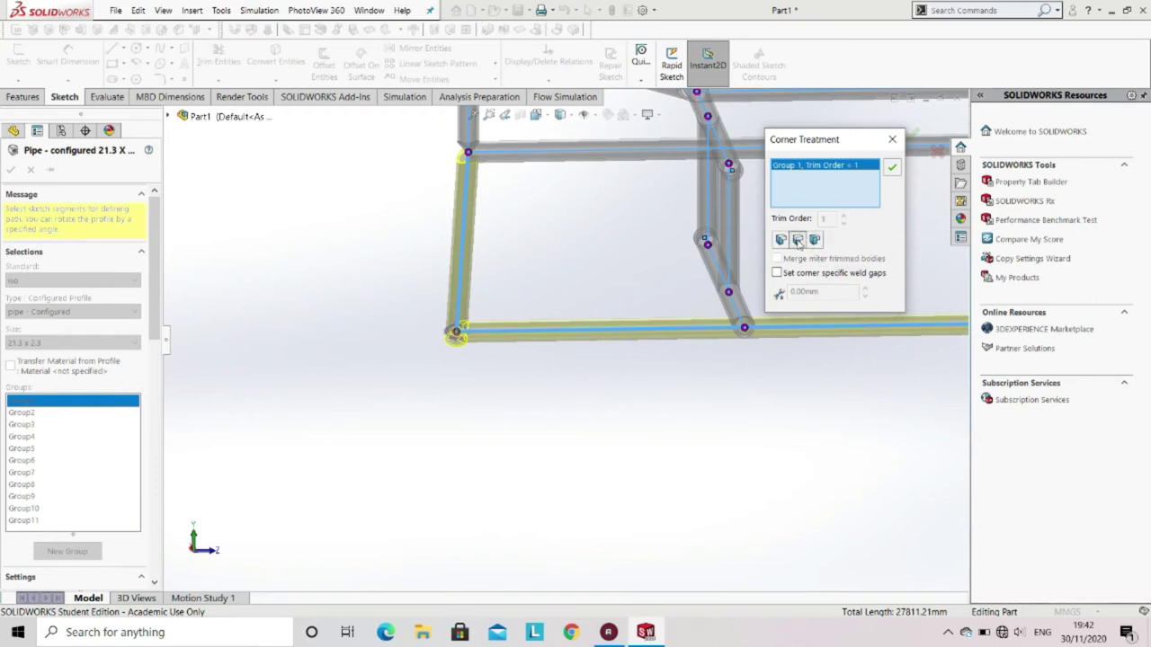
{"action": "scroll", "coordinate": [459, 334], "scroll_direction": "down", "scroll_amount": 3}
{"action": "mouse_move", "coordinate": [467, 310]}
{"action": "middle_mouse_down"}
{"action": "mouse_move", "coordinate": [488, 291]}
{"action": "mouse_move", "coordinate": [481, 321]}
{"action": "middle_mouse_up"}
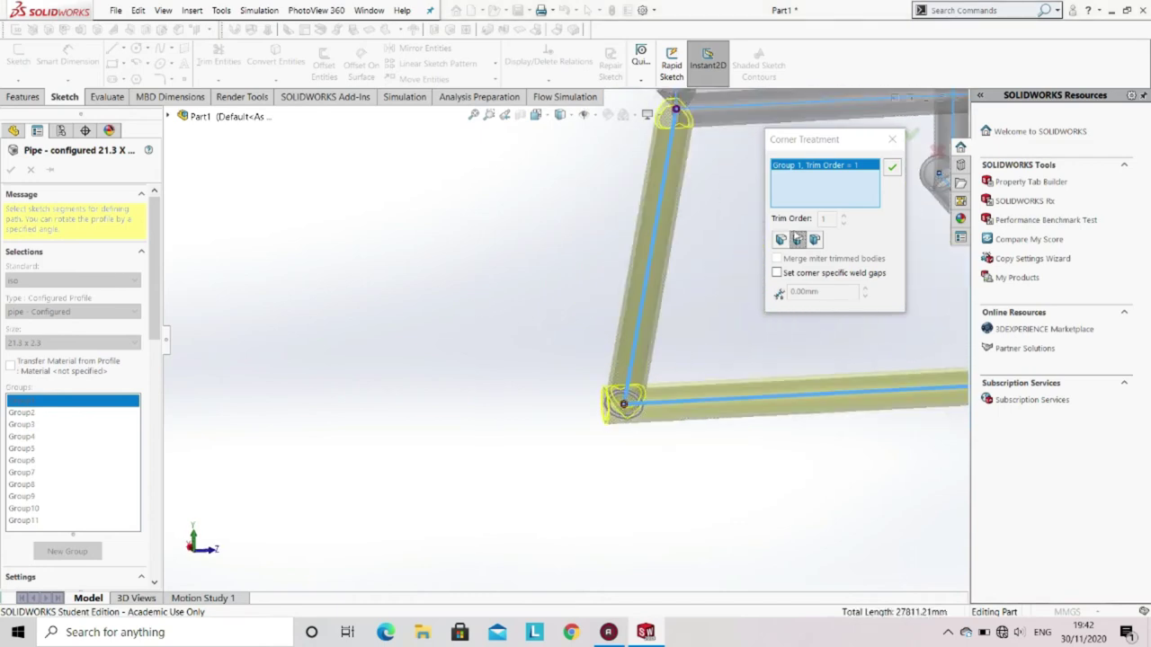
{"action": "left_click", "coordinate": [893, 169]}
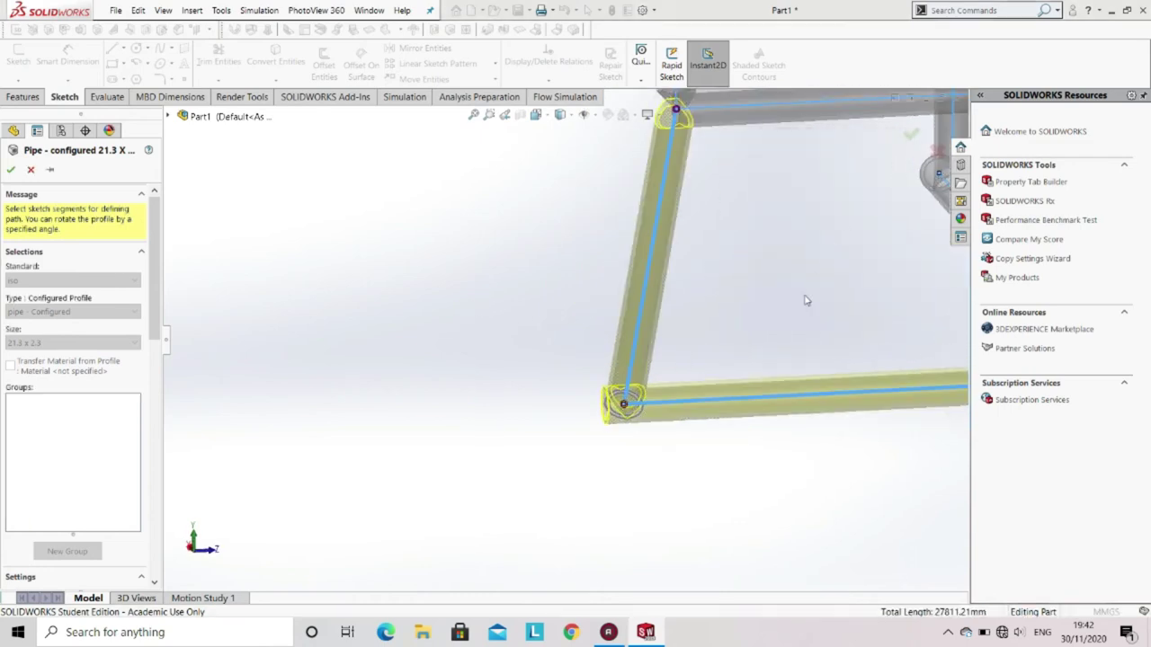
Step: Rebuild the Pipe member and review the frame's new butt-jointed lower corner in isometric view
{"action": "left_click", "coordinate": [11, 171]}
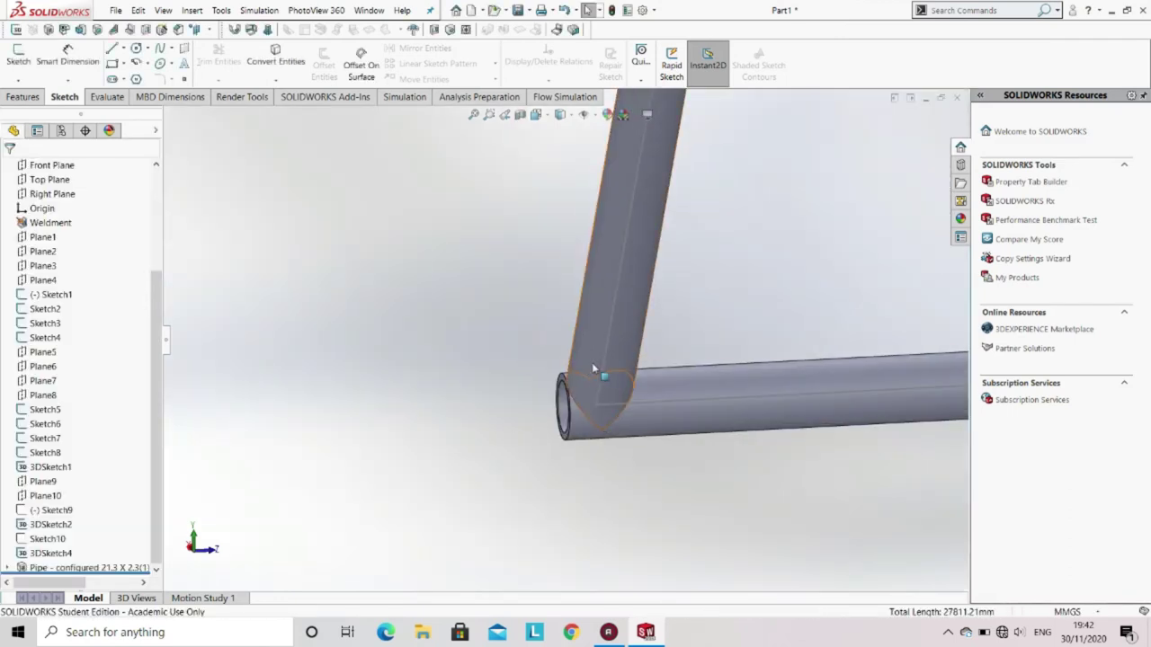
{"action": "scroll", "coordinate": [592, 362], "scroll_direction": "up", "scroll_amount": 10}
{"action": "middle_click_drag", "start_coordinate": [715, 281], "coordinate": [637, 322]}
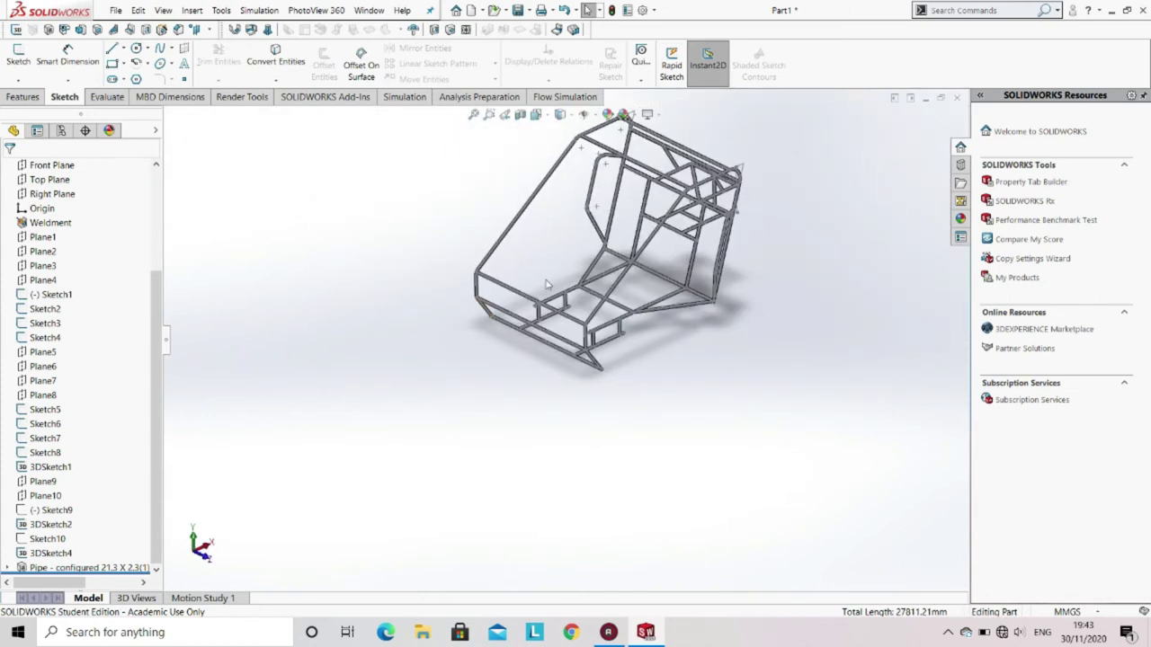
{"action": "scroll", "coordinate": [547, 286], "scroll_direction": "down", "scroll_amount": 3}
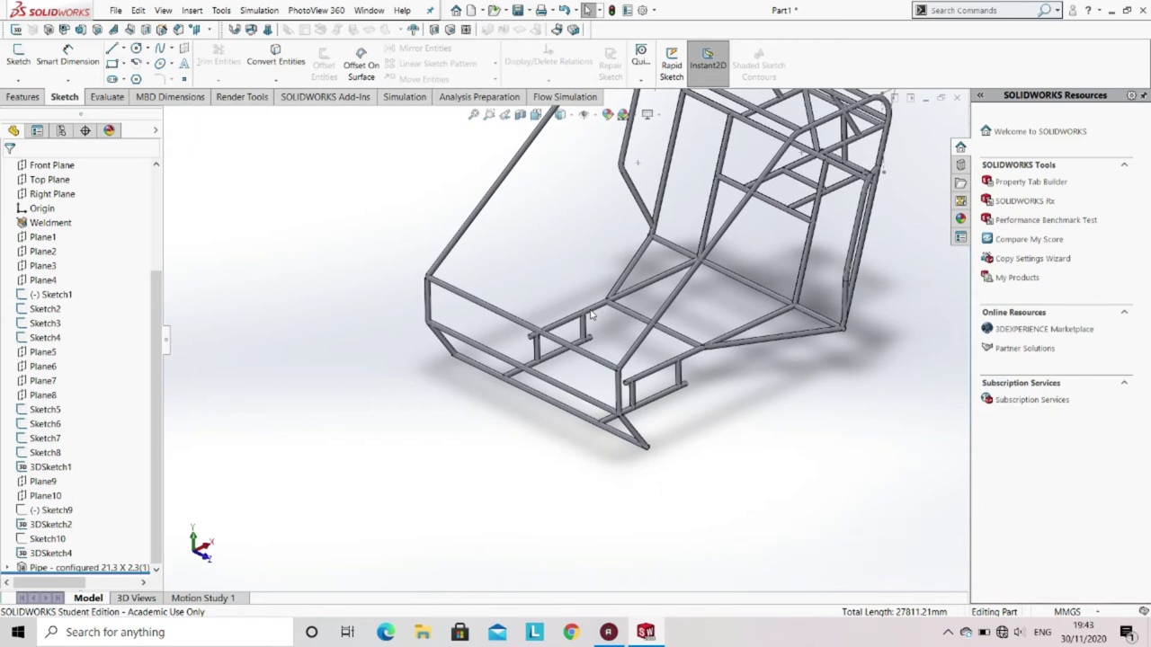
{"action": "scroll", "coordinate": [590, 313], "scroll_direction": "up", "scroll_amount": 2}
{"action": "scroll", "coordinate": [591, 191], "scroll_direction": "down", "scroll_amount": 2}
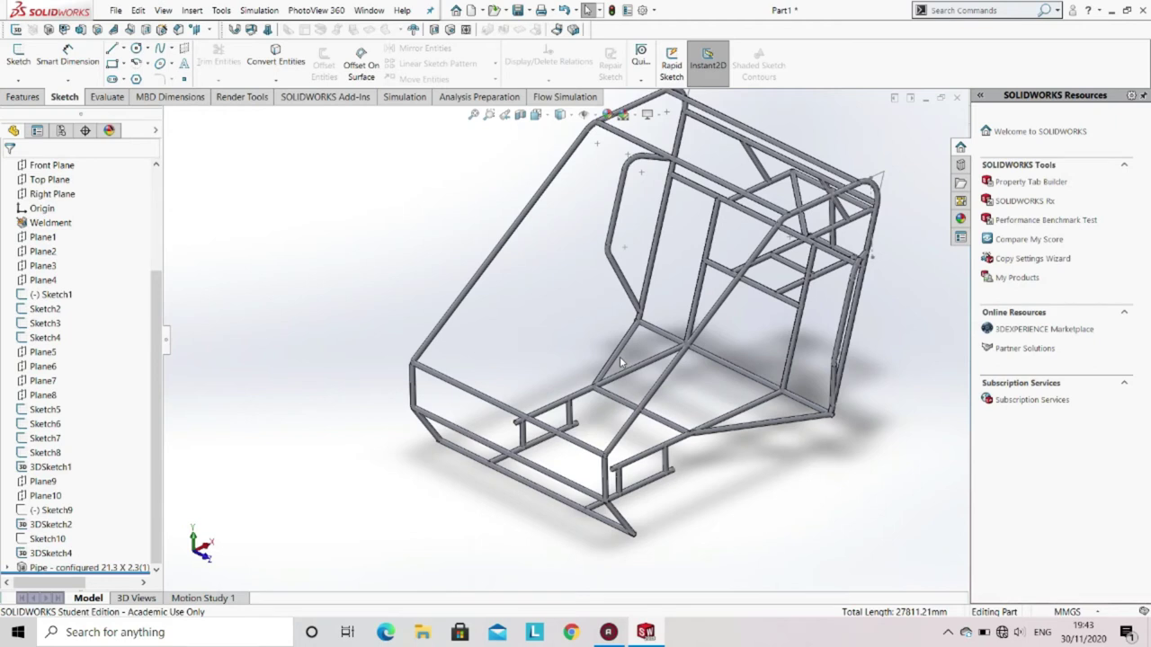
Step: In 3DSketch1, draw a diagonal line from the top frame corner to the lower frame member
{"action": "scroll", "coordinate": [620, 363], "scroll_direction": "down", "scroll_amount": 2}
{"action": "middle_click_drag", "start_coordinate": [621, 362], "coordinate": [656, 306]}
{"action": "middle_click_drag", "start_coordinate": [752, 307], "coordinate": [577, 304]}
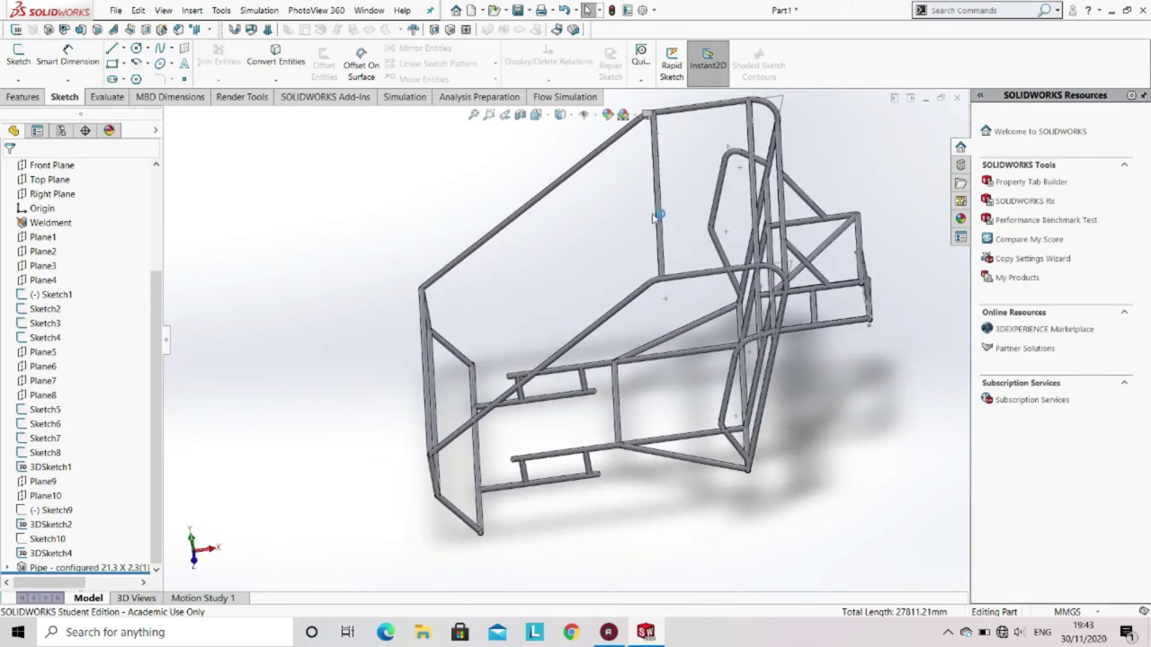
{"action": "scroll", "coordinate": [659, 216], "scroll_direction": "down", "scroll_amount": 5}
{"action": "scroll", "coordinate": [659, 216], "scroll_direction": "up", "scroll_amount": 3}
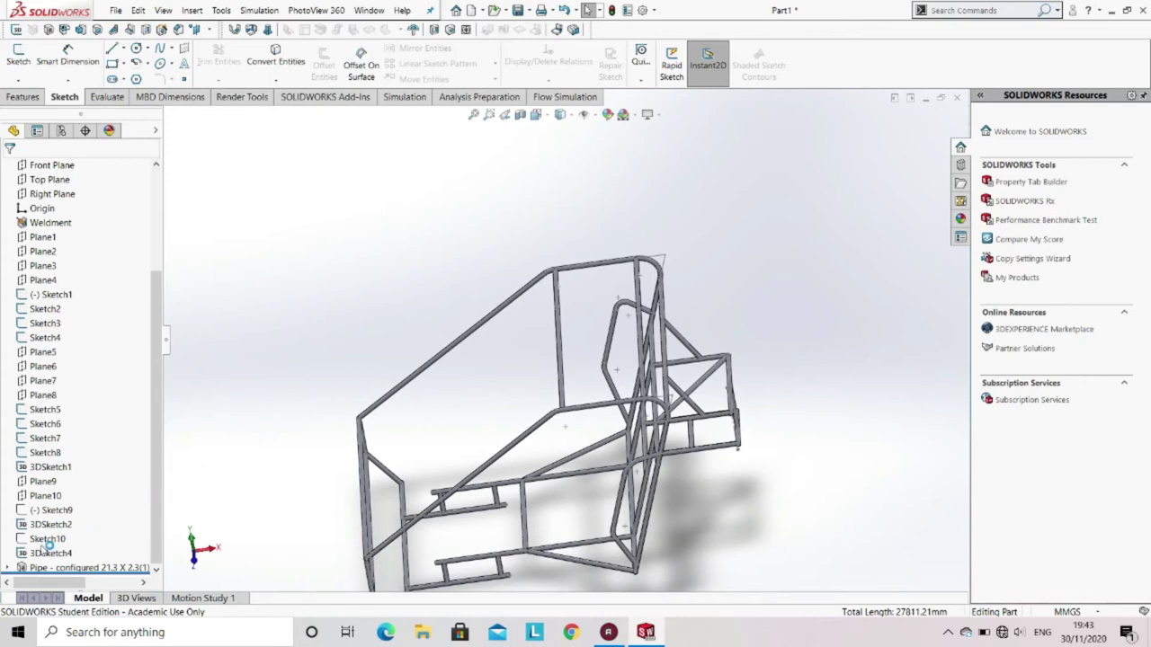
{"action": "left_click", "coordinate": [48, 469]}
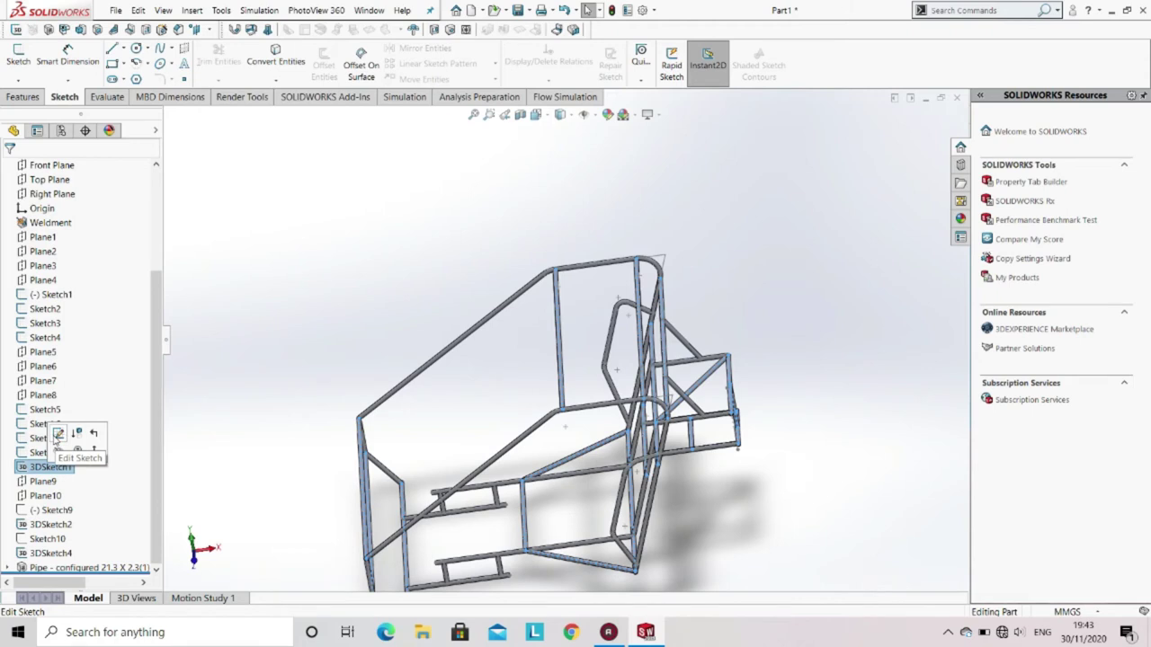
{"action": "left_click", "coordinate": [58, 434]}
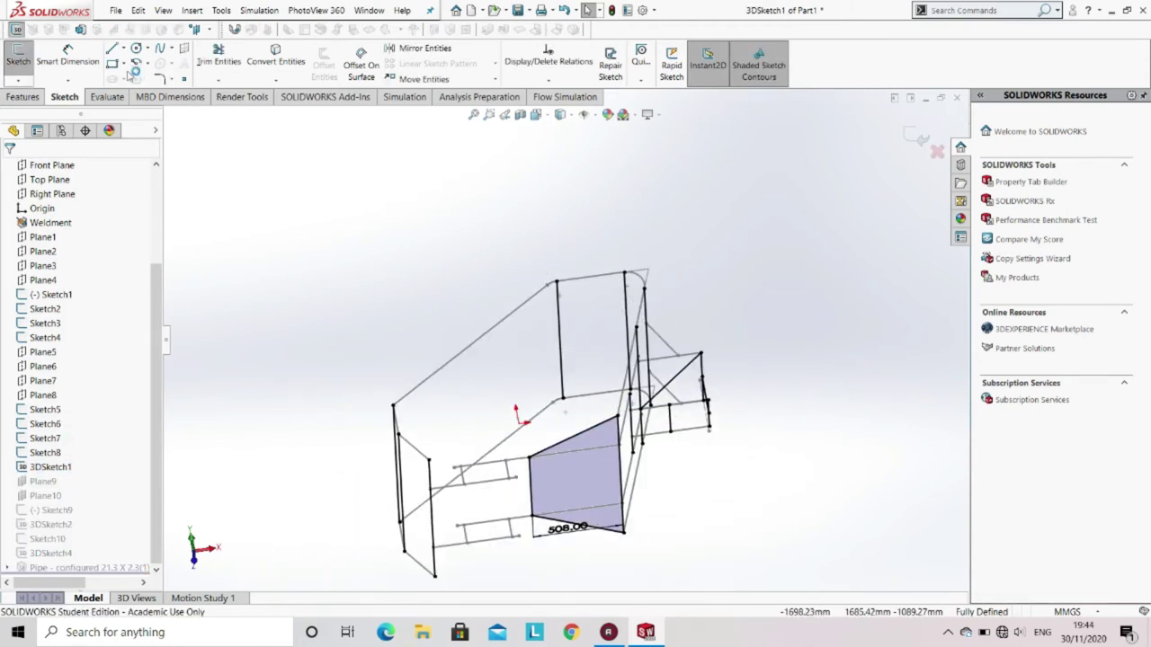
{"action": "left_click", "coordinate": [112, 48]}
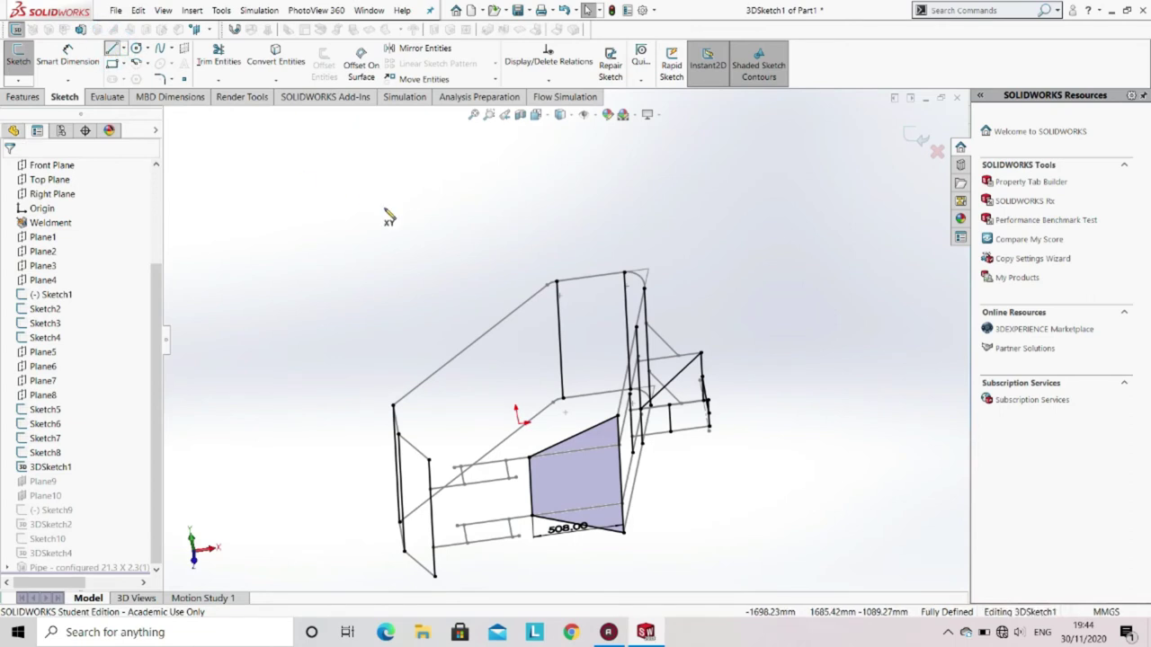
{"action": "left_click", "coordinate": [567, 282]}
{"action": "mouse_move", "coordinate": [637, 406]}
{"action": "middle_mouse_down"}
{"action": "mouse_move", "coordinate": [634, 378]}
{"action": "mouse_move", "coordinate": [647, 396]}
{"action": "mouse_move", "coordinate": [629, 423]}
{"action": "middle_mouse_up"}
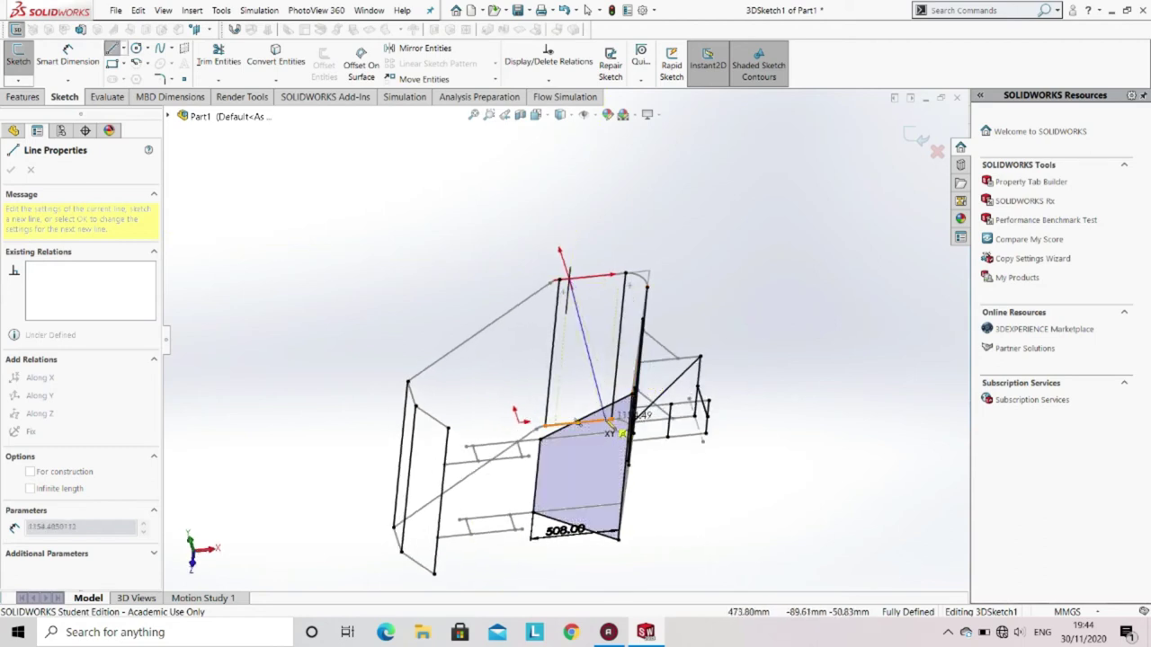
{"action": "left_click", "coordinate": [605, 423]}
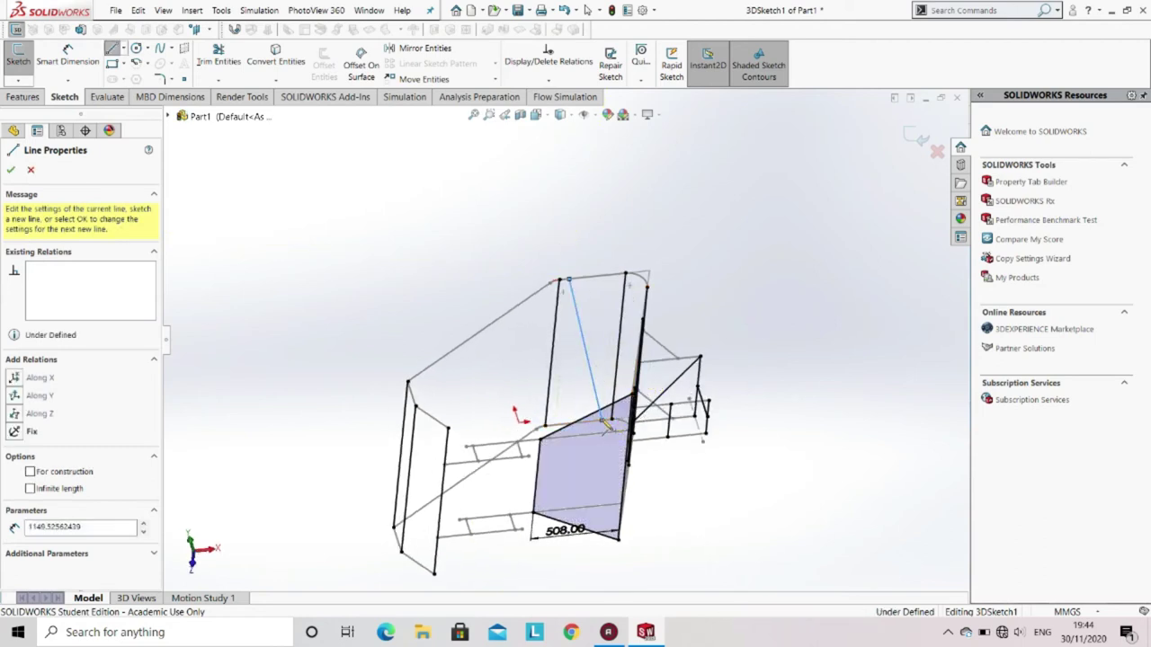
{"action": "key", "text": "Escape"}
Step: Dimension both ends of the new line 38.10 mm from their neighbouring vertices
{"action": "left_click", "coordinate": [70, 56]}
{"action": "scroll", "coordinate": [534, 289], "scroll_direction": "down", "scroll_amount": 5}
{"action": "scroll", "coordinate": [534, 290], "scroll_direction": "down", "scroll_amount": 4}
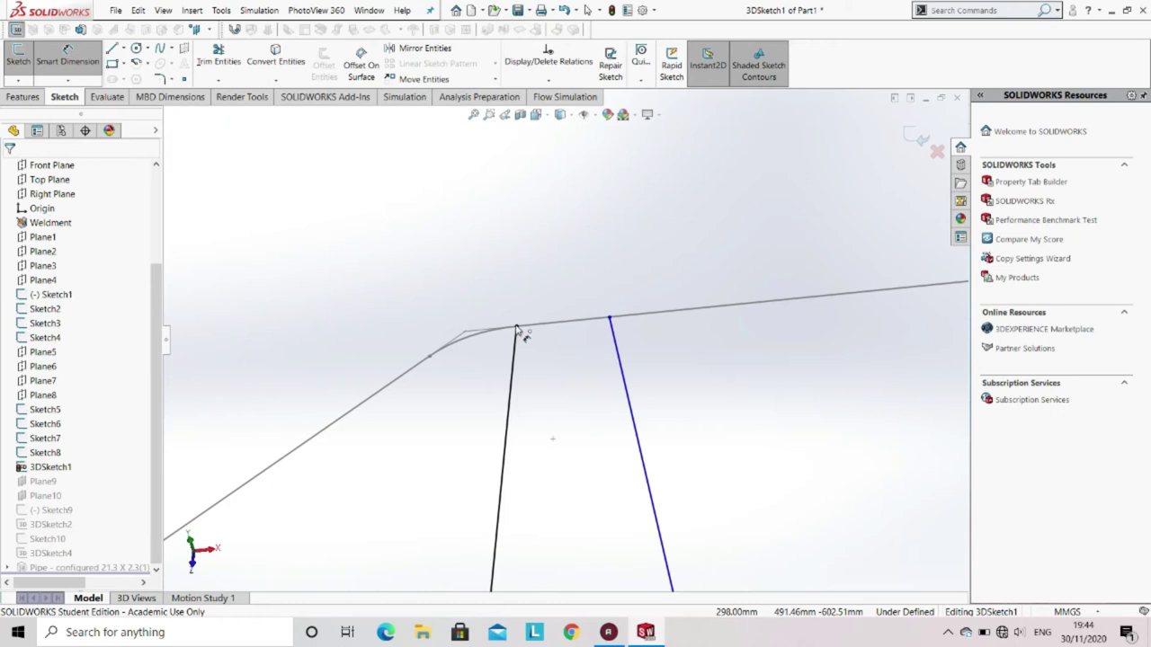
{"action": "scroll", "coordinate": [572, 409], "scroll_direction": "down", "scroll_amount": 1}
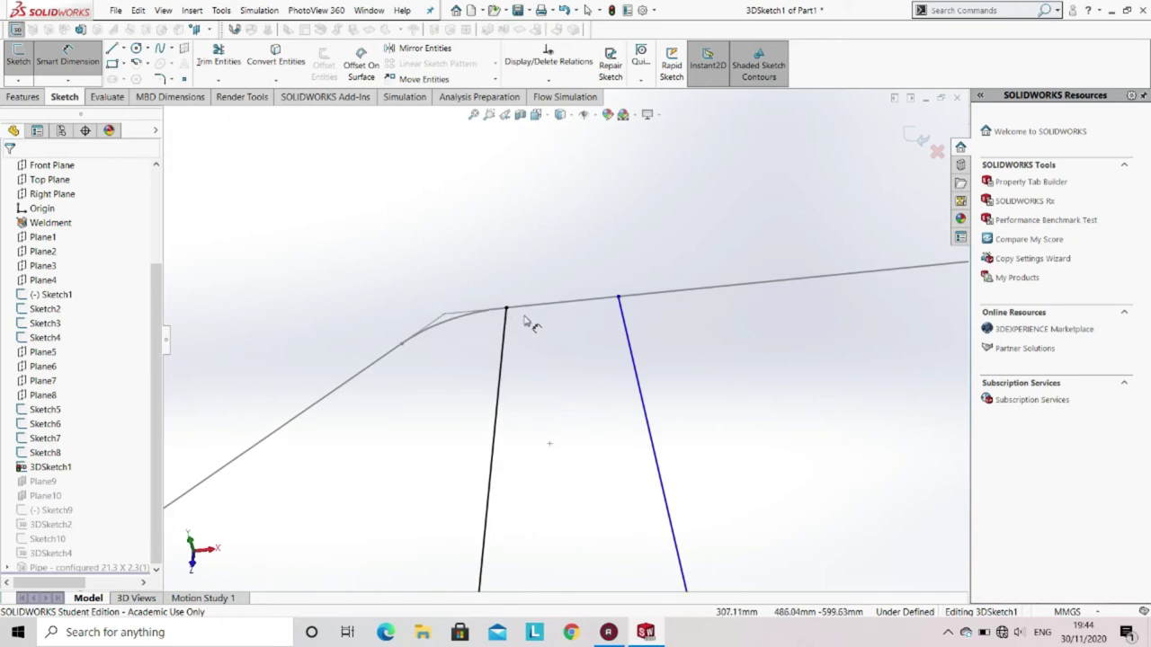
{"action": "left_click", "coordinate": [507, 310]}
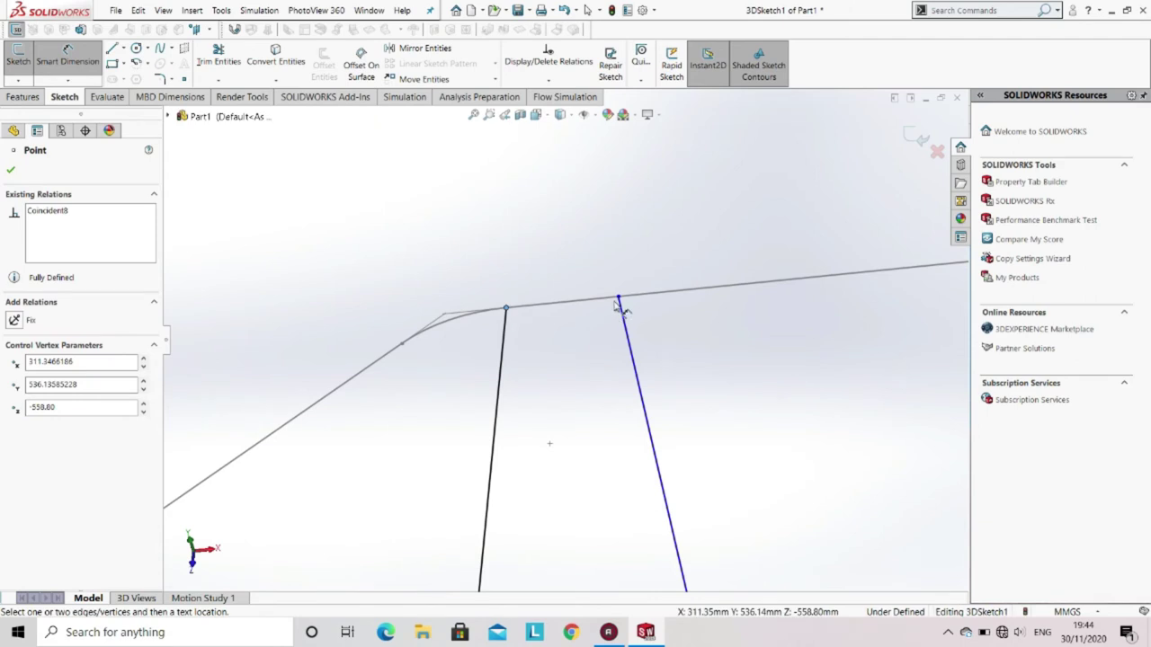
{"action": "left_click", "coordinate": [619, 298]}
{"action": "left_click", "coordinate": [559, 259]}
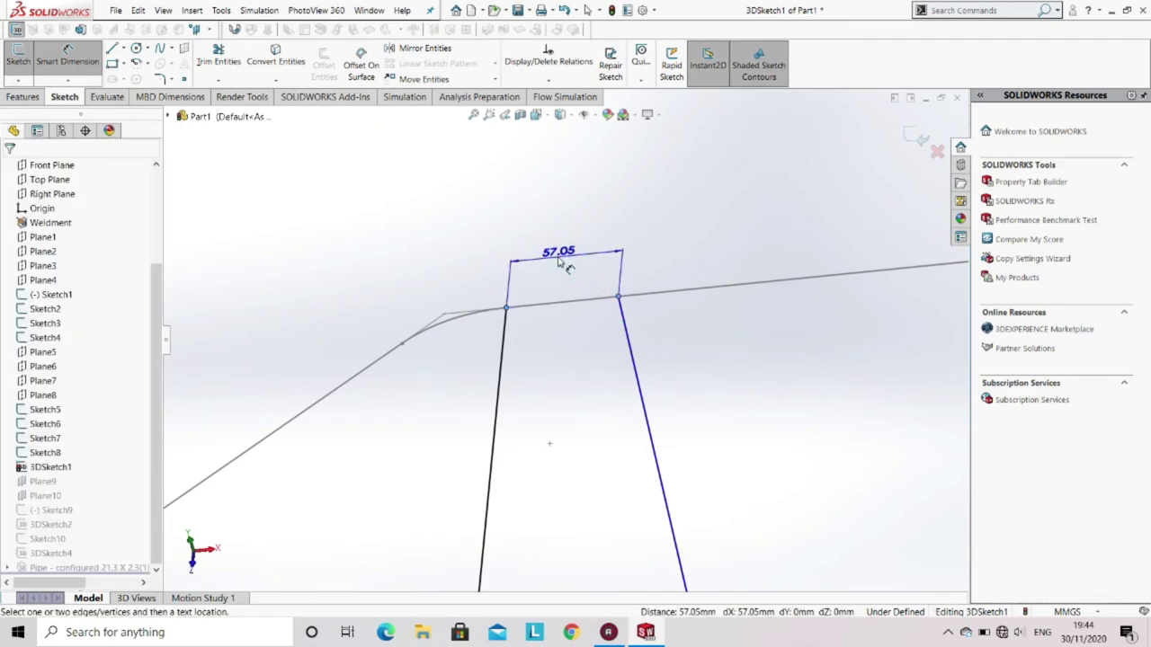
{"action": "type", "text": "1.5i"}
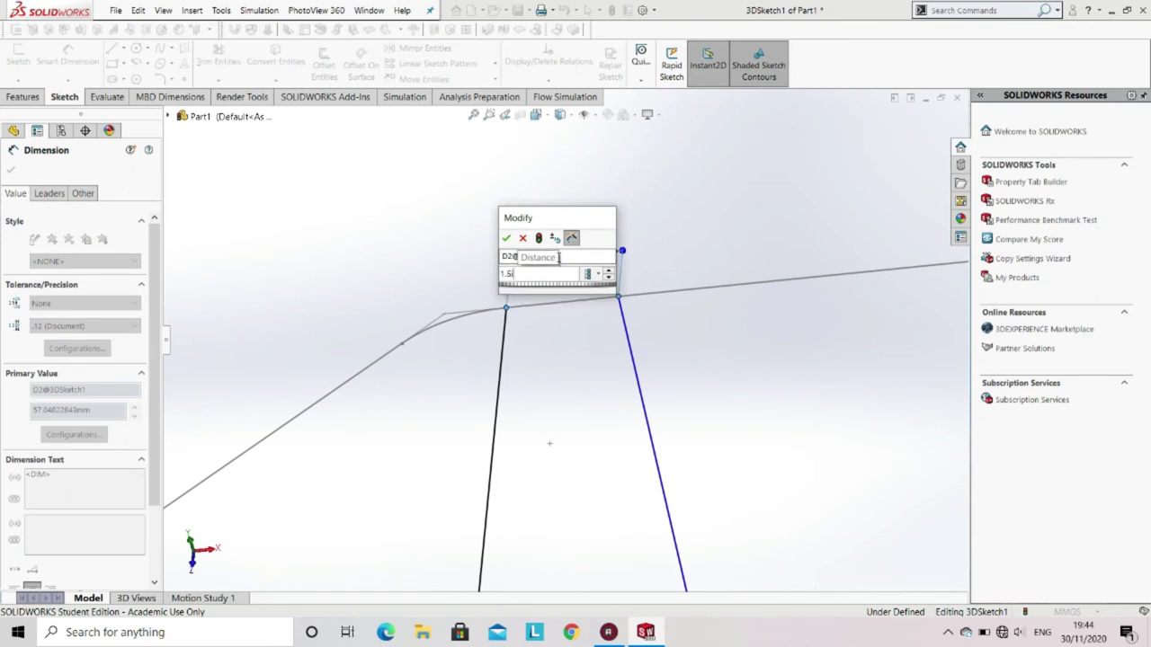
{"action": "key", "text": "Escape"}
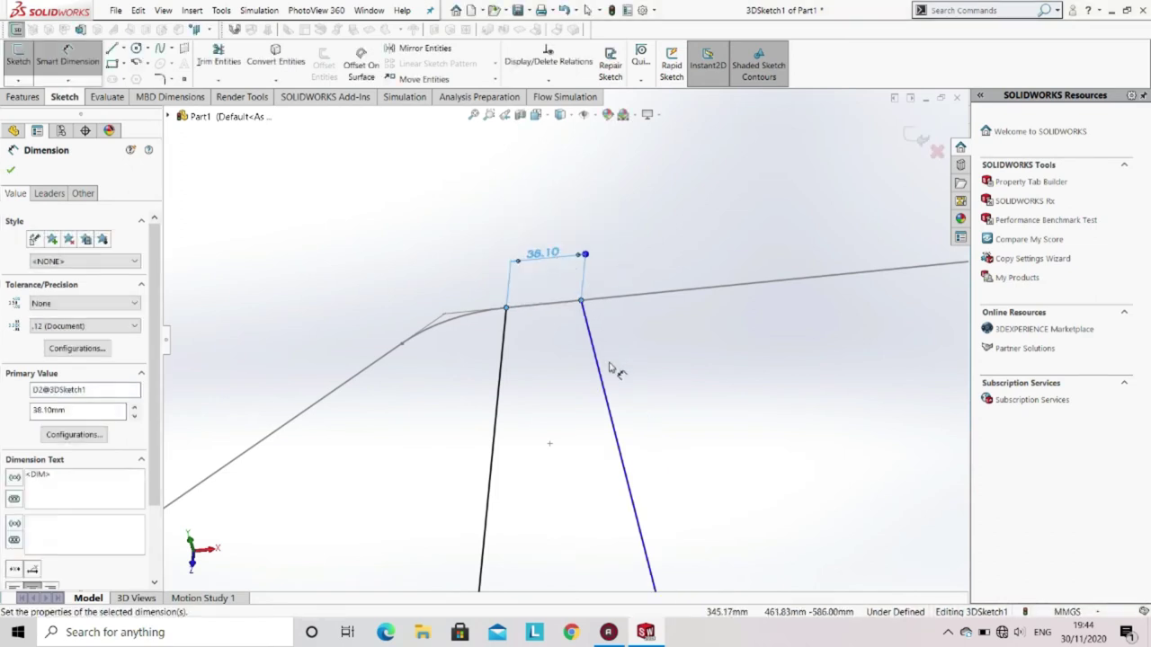
{"action": "scroll", "coordinate": [641, 447], "scroll_direction": "up", "scroll_amount": 4}
{"action": "scroll", "coordinate": [612, 472], "scroll_direction": "down", "scroll_amount": 5}
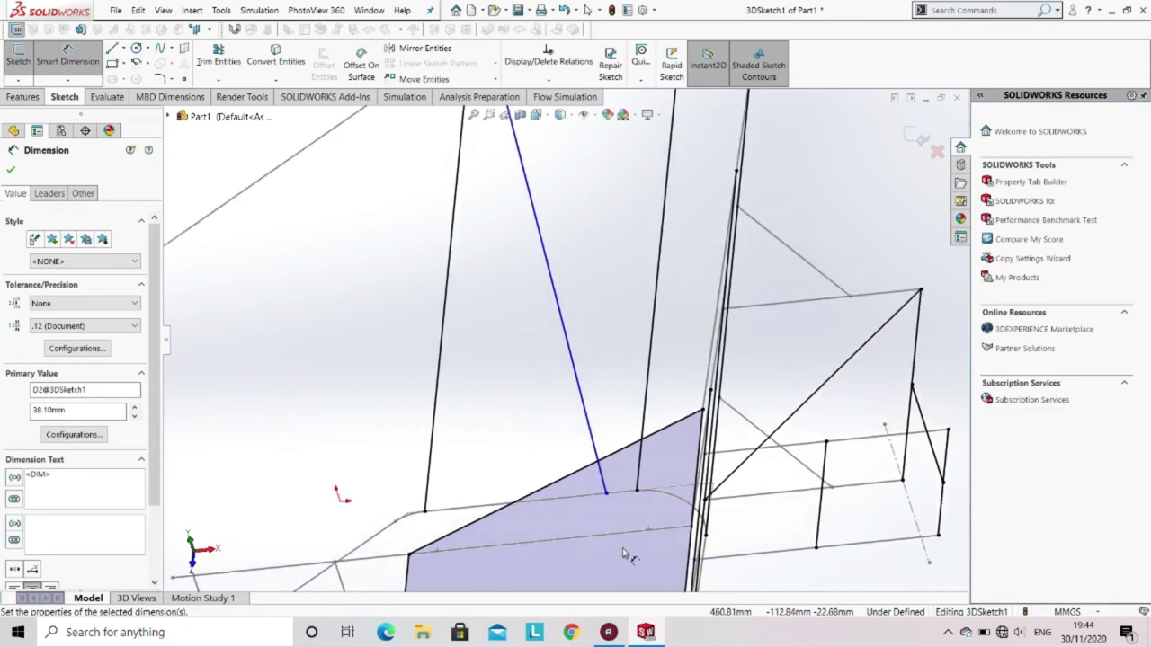
{"action": "left_click", "coordinate": [600, 472]}
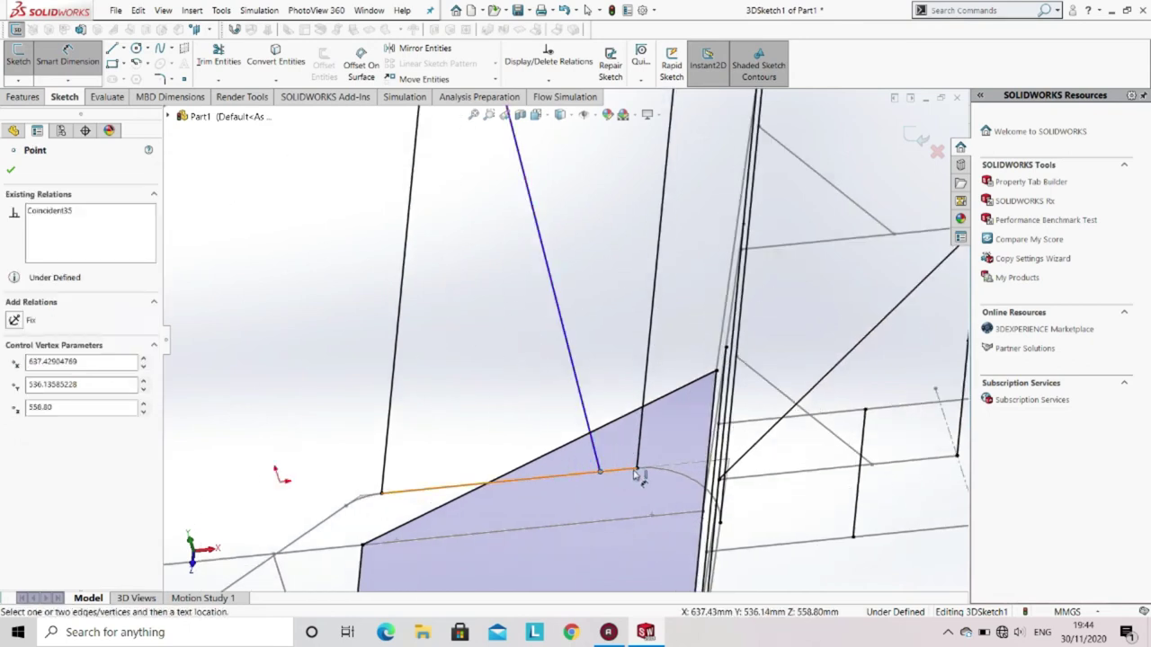
{"action": "left_click", "coordinate": [636, 470]}
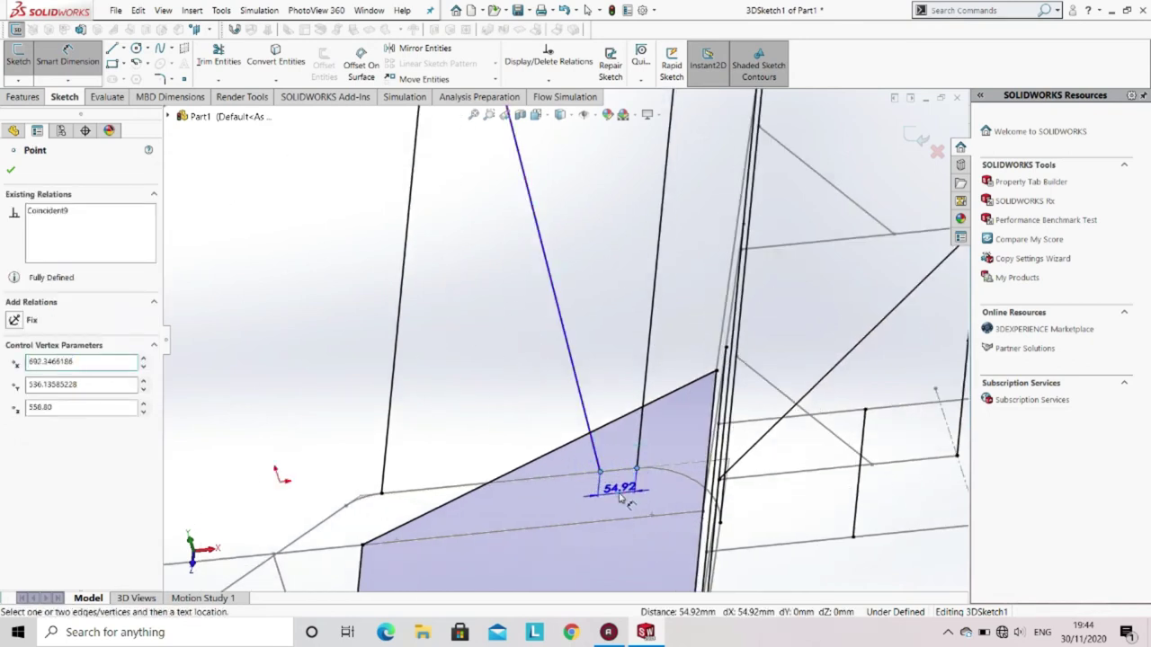
{"action": "left_click", "coordinate": [619, 499]}
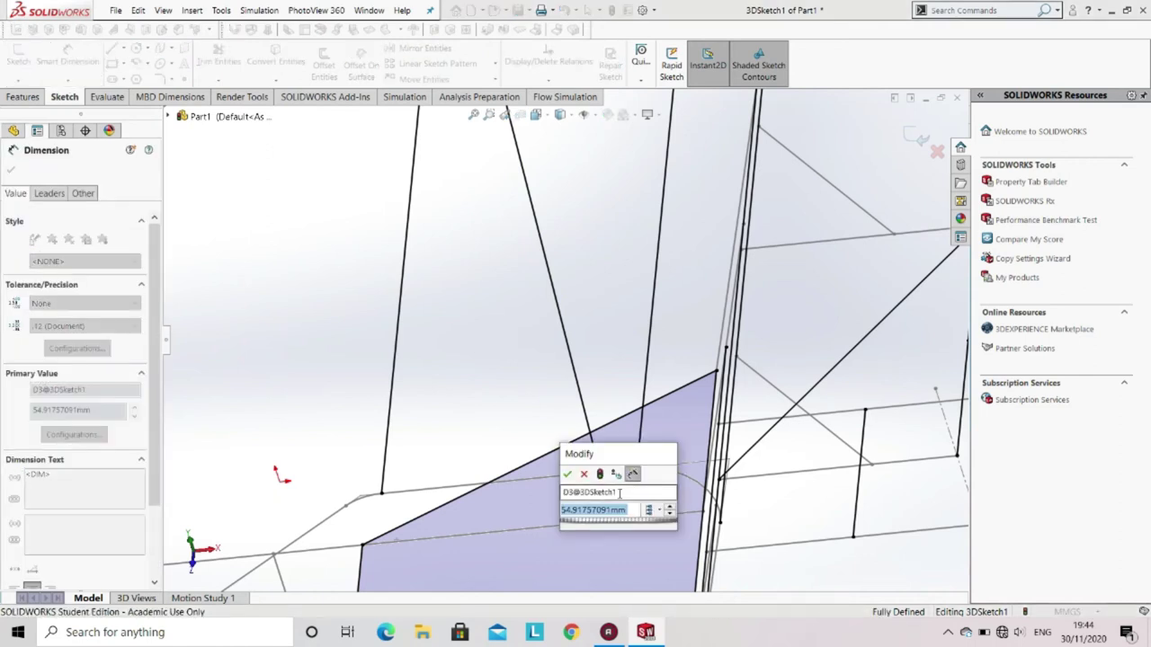
{"action": "type", "text": "15"}
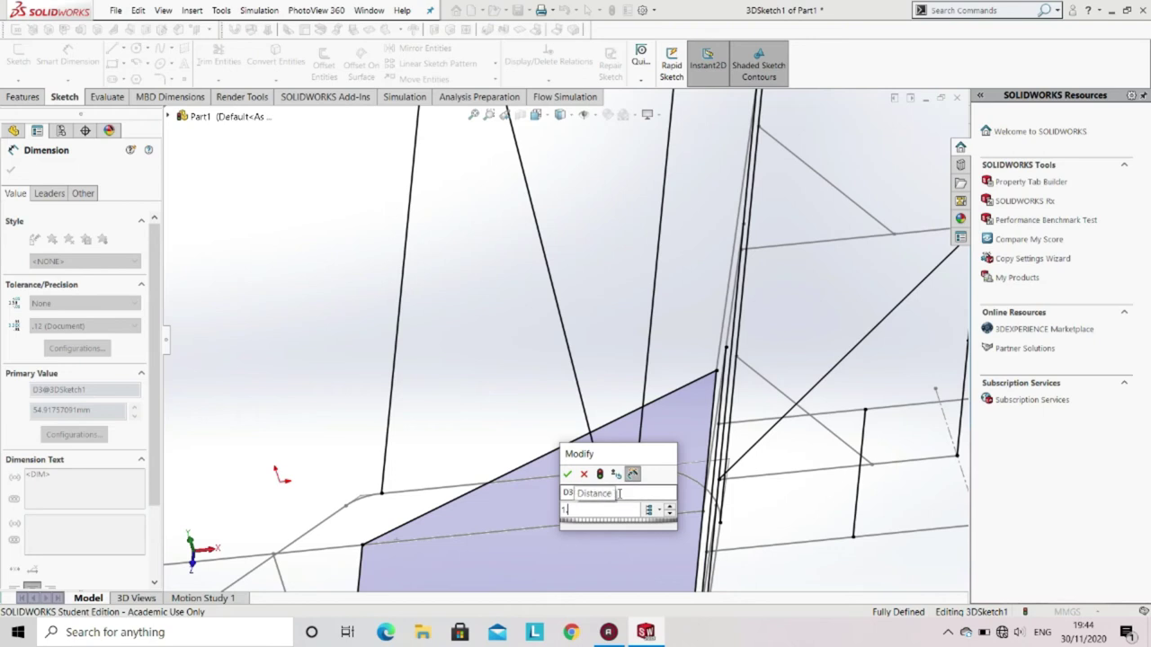
{"action": "key", "text": "Return"}
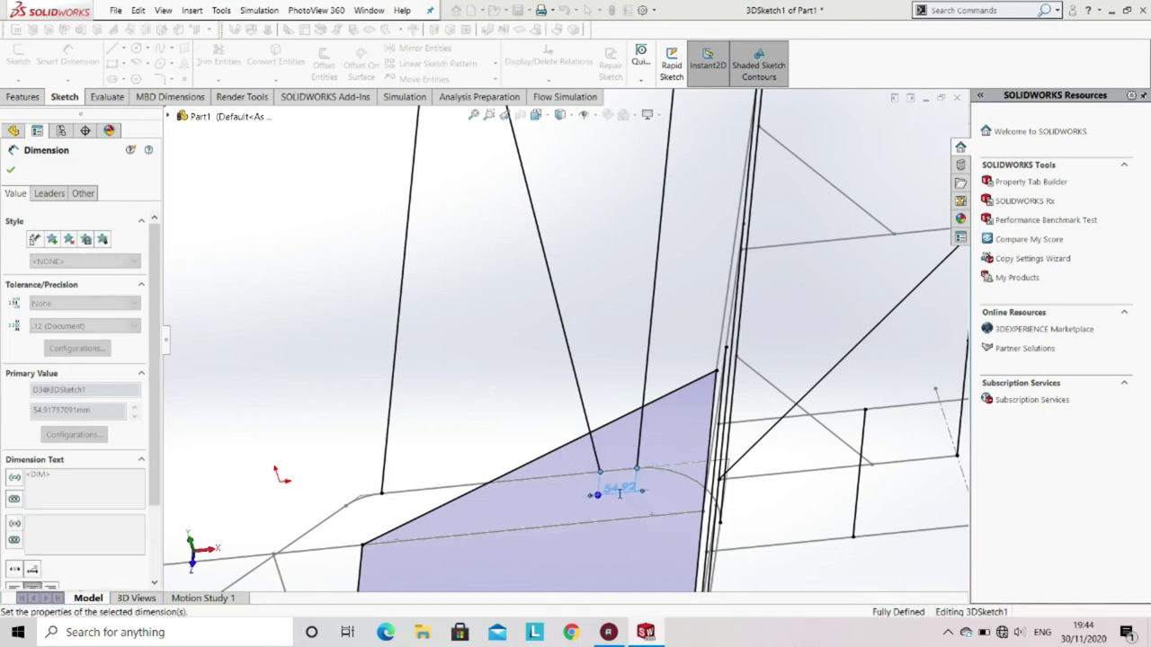
{"action": "key", "text": "f"}
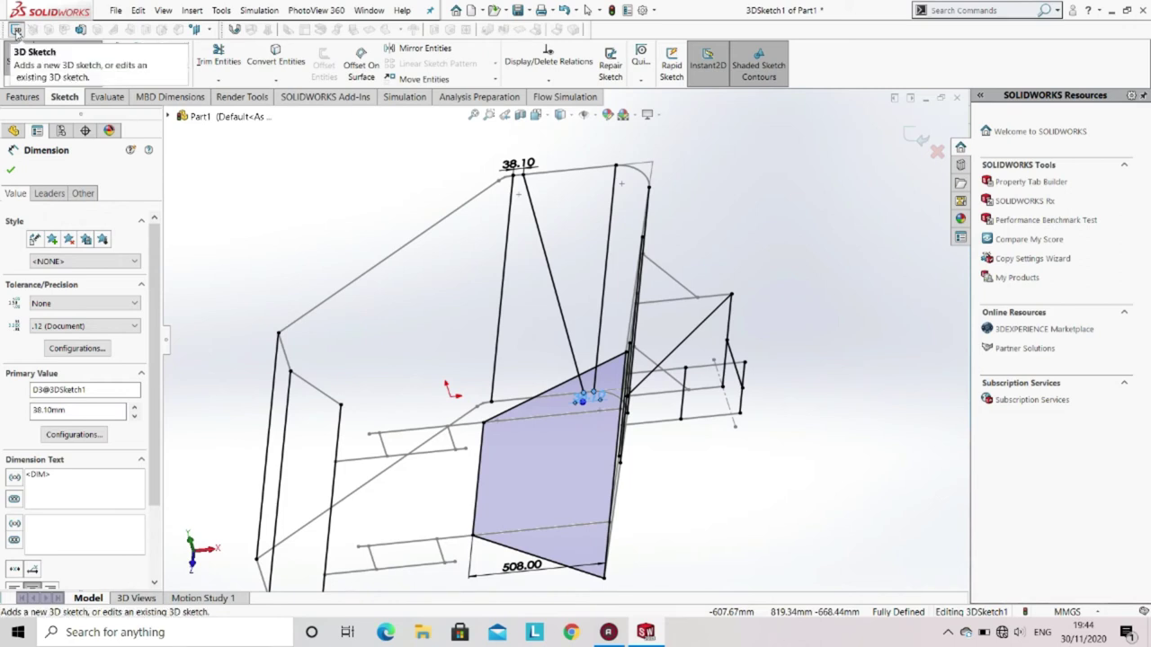
Step: Add the diagonal line as a new group in the Pipe structural member feature
{"action": "left_click", "coordinate": [15, 32]}
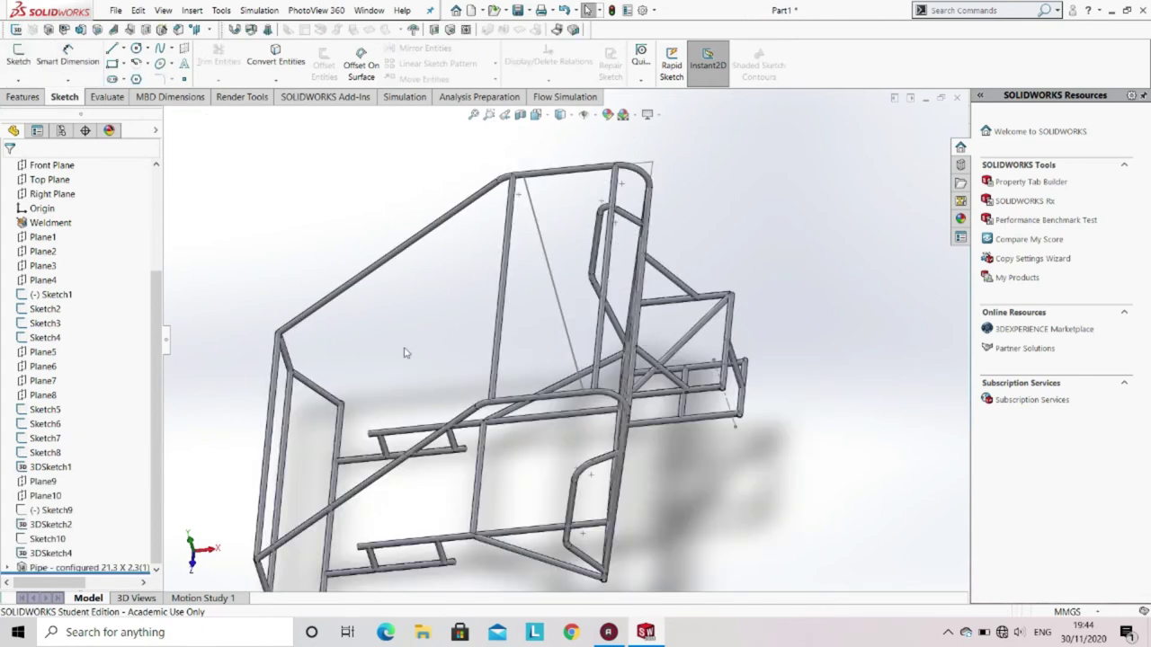
{"action": "left_click", "coordinate": [89, 568]}
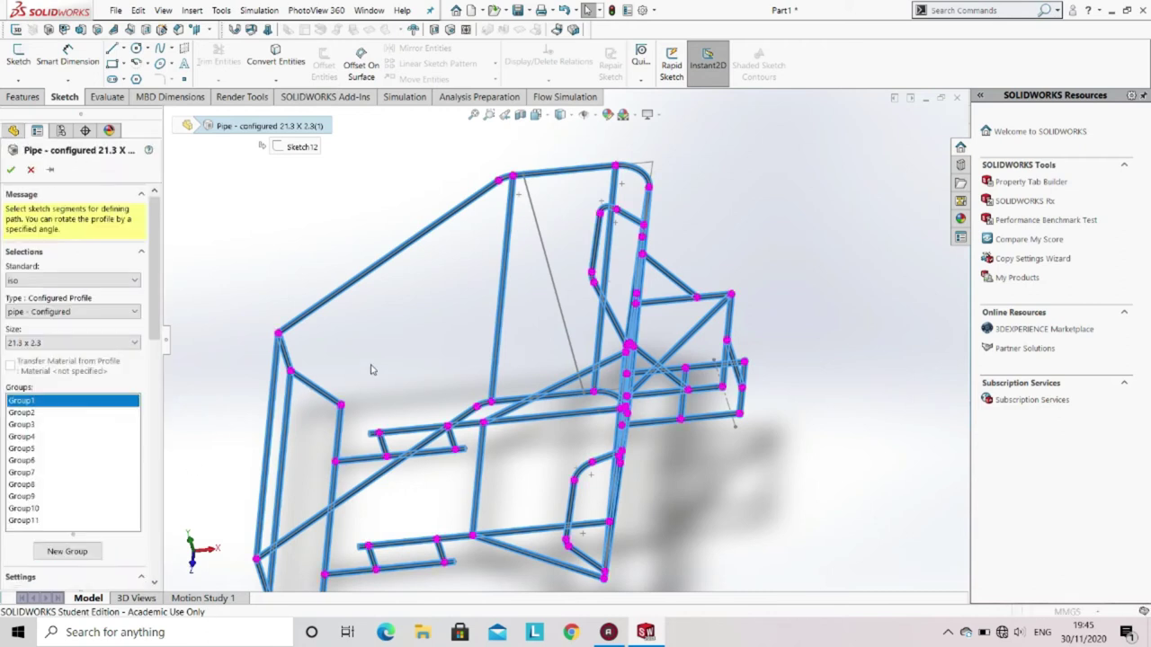
{"action": "left_click", "coordinate": [61, 549]}
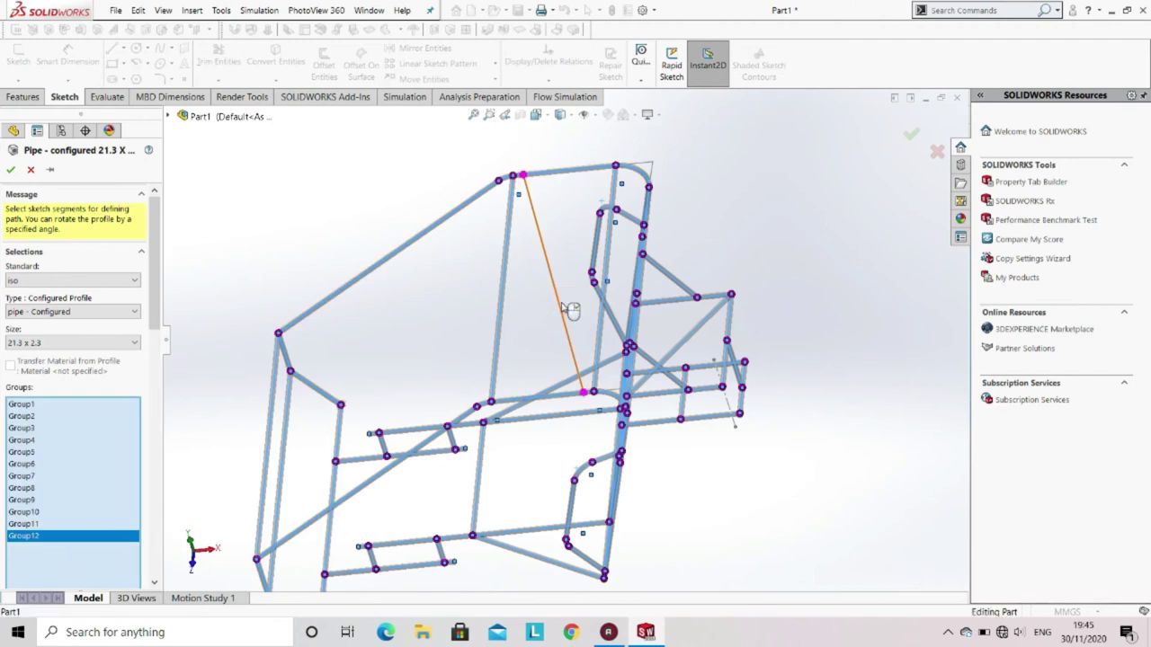
{"action": "left_click", "coordinate": [563, 307]}
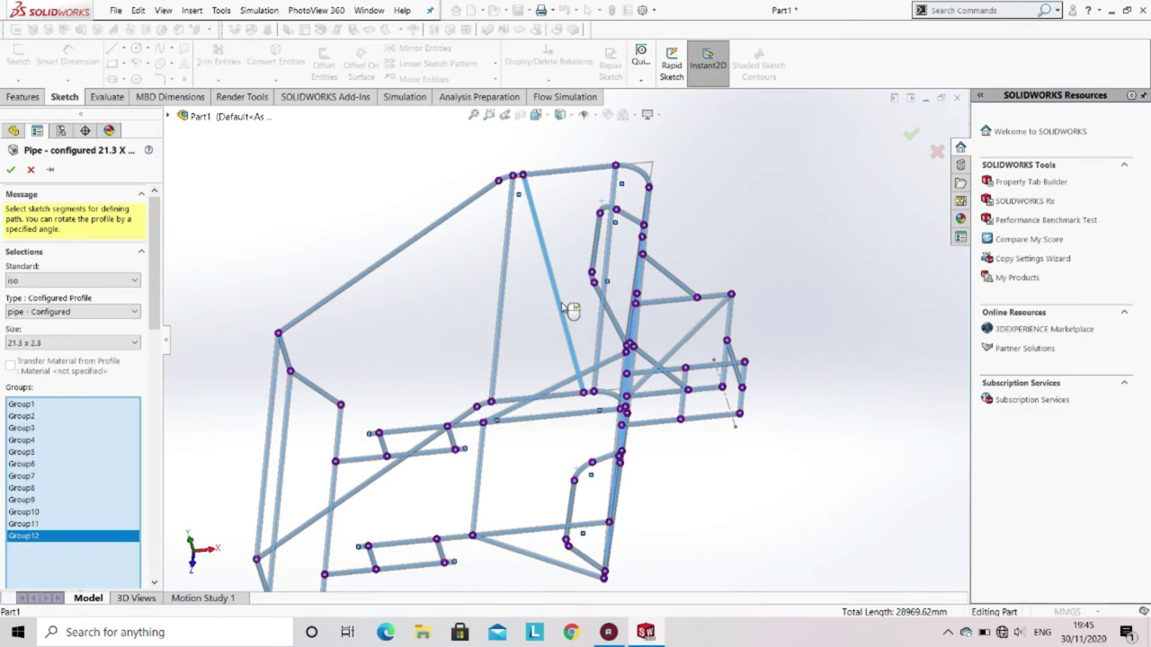
{"action": "left_click", "coordinate": [11, 169]}
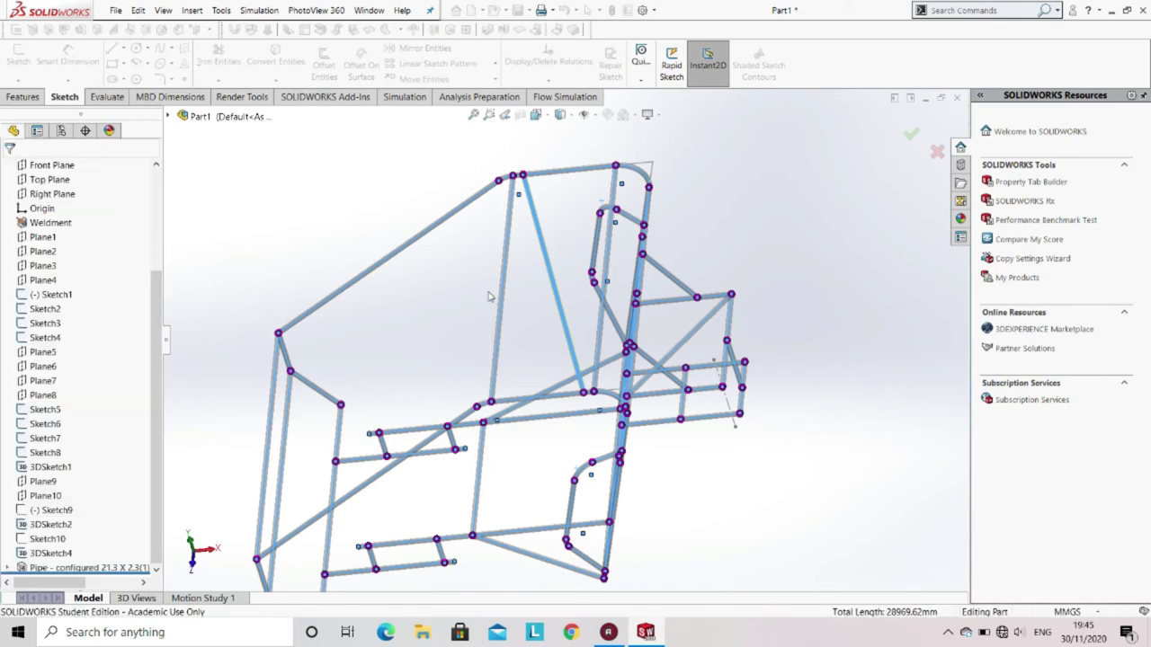
{"action": "scroll", "coordinate": [489, 297], "scroll_direction": "up", "scroll_amount": 5}
{"action": "middle_click_drag", "start_coordinate": [494, 347], "coordinate": [542, 337]}
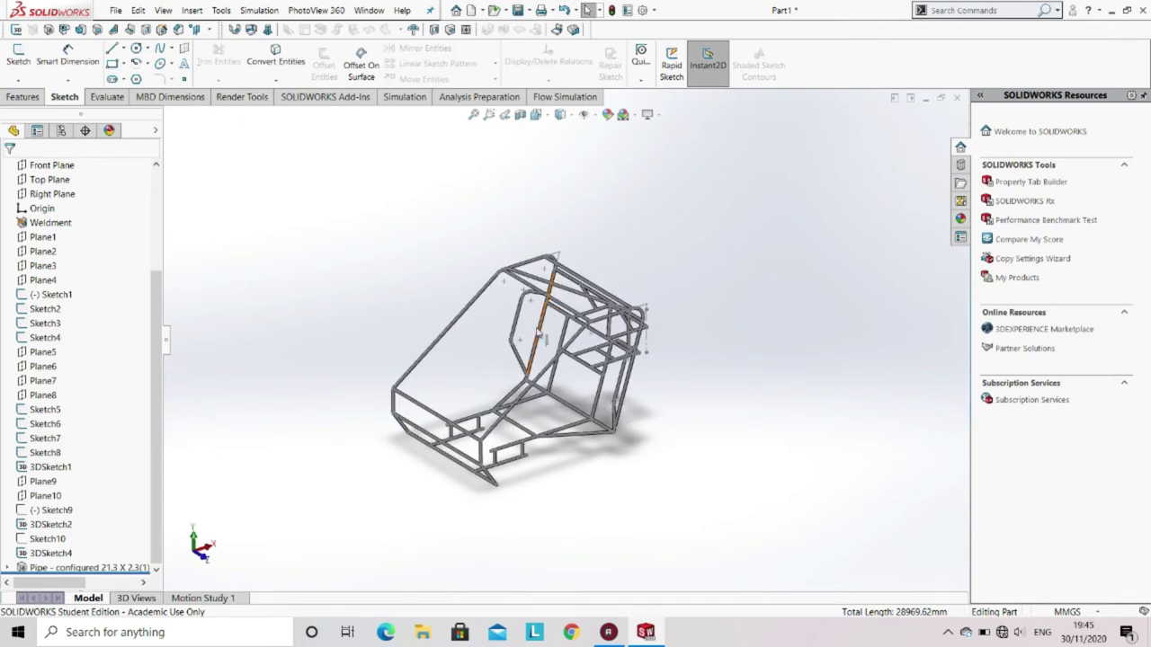
{"action": "scroll", "coordinate": [506, 370], "scroll_direction": "down", "scroll_amount": 4}
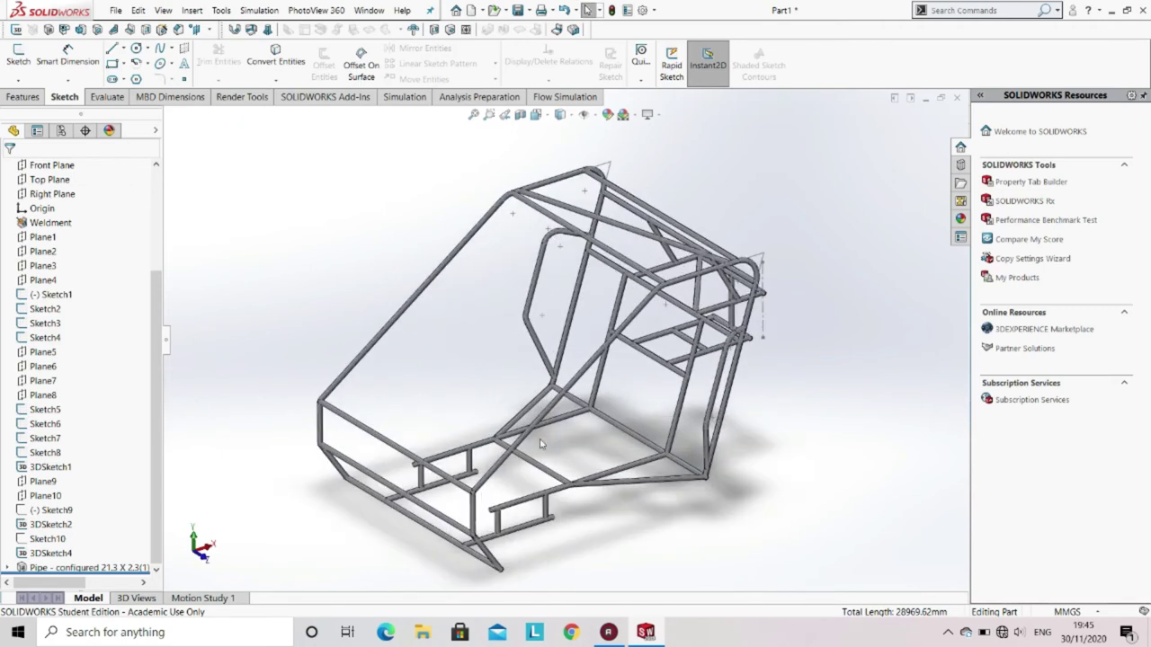
{"action": "mouse_move", "coordinate": [593, 290]}
{"action": "middle_mouse_down"}
{"action": "mouse_move", "coordinate": [689, 226]}
{"action": "mouse_move", "coordinate": [743, 278]}
{"action": "mouse_move", "coordinate": [606, 265]}
{"action": "mouse_move", "coordinate": [589, 324]}
{"action": "mouse_move", "coordinate": [604, 317]}
{"action": "mouse_move", "coordinate": [600, 306]}
{"action": "middle_mouse_up"}
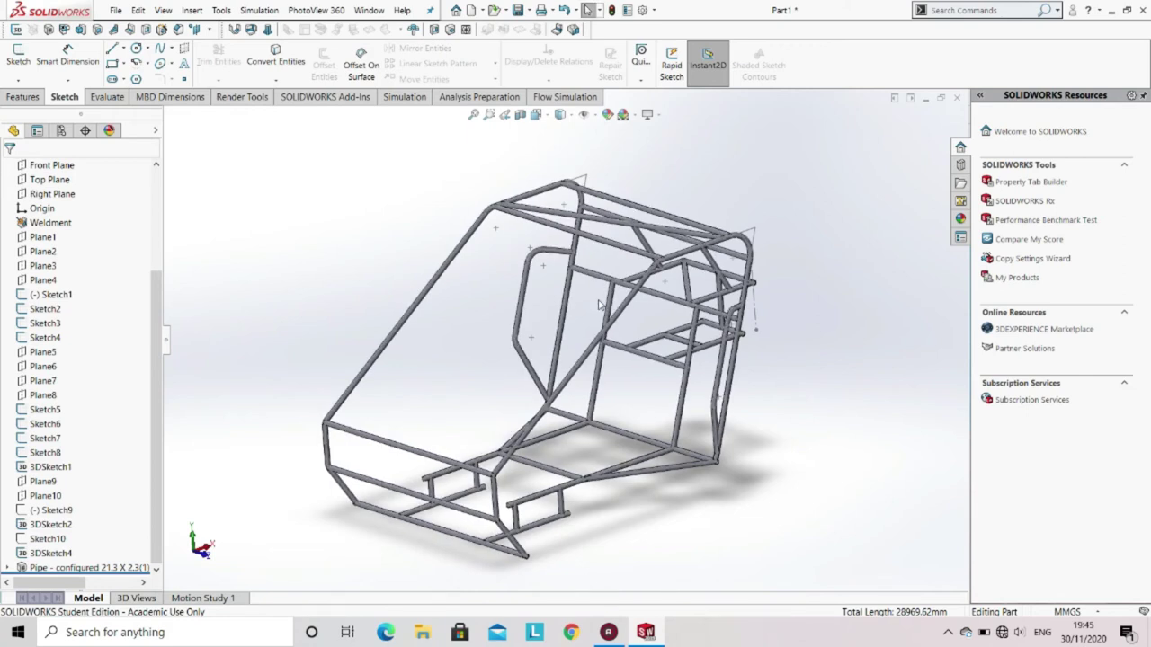
Step: Hide Sketch1–Sketch10, 3DSketch1, 3DSketch2 and 3DSketch4 so only the pipe members show
{"action": "left_click", "coordinate": [240, 98]}
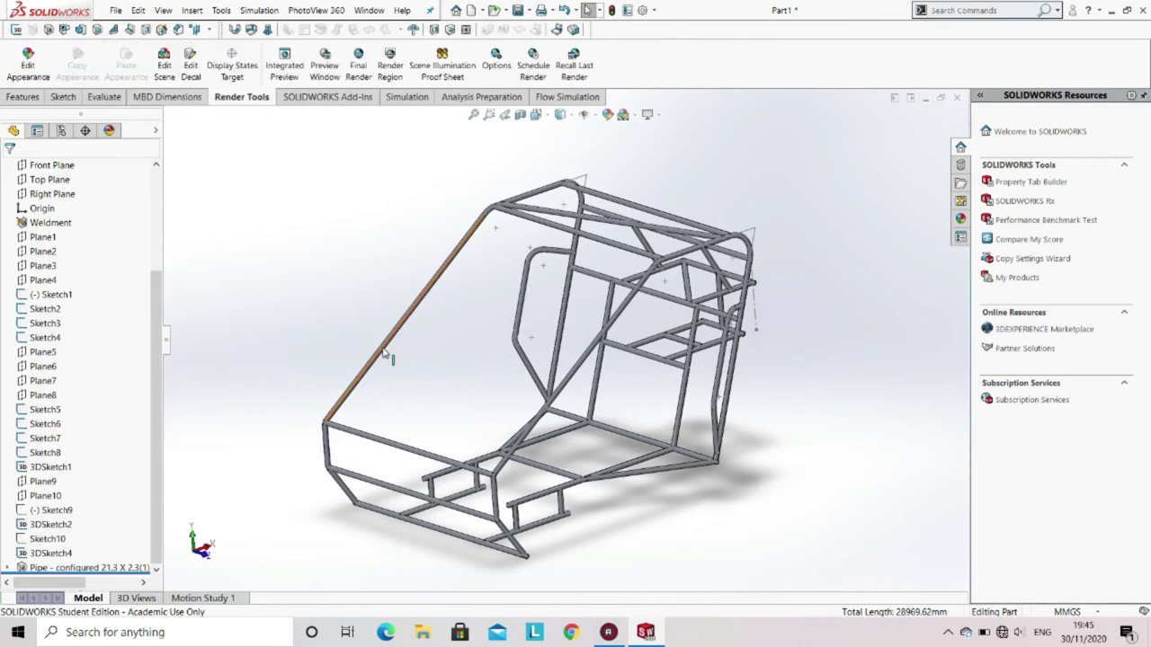
{"action": "left_click", "coordinate": [51, 295]}
{"action": "left_click", "coordinate": [45, 308], "text": "ctrl"}
{"action": "left_click", "coordinate": [45, 323], "text": "ctrl"}
{"action": "left_click", "coordinate": [45, 338], "text": "ctrl"}
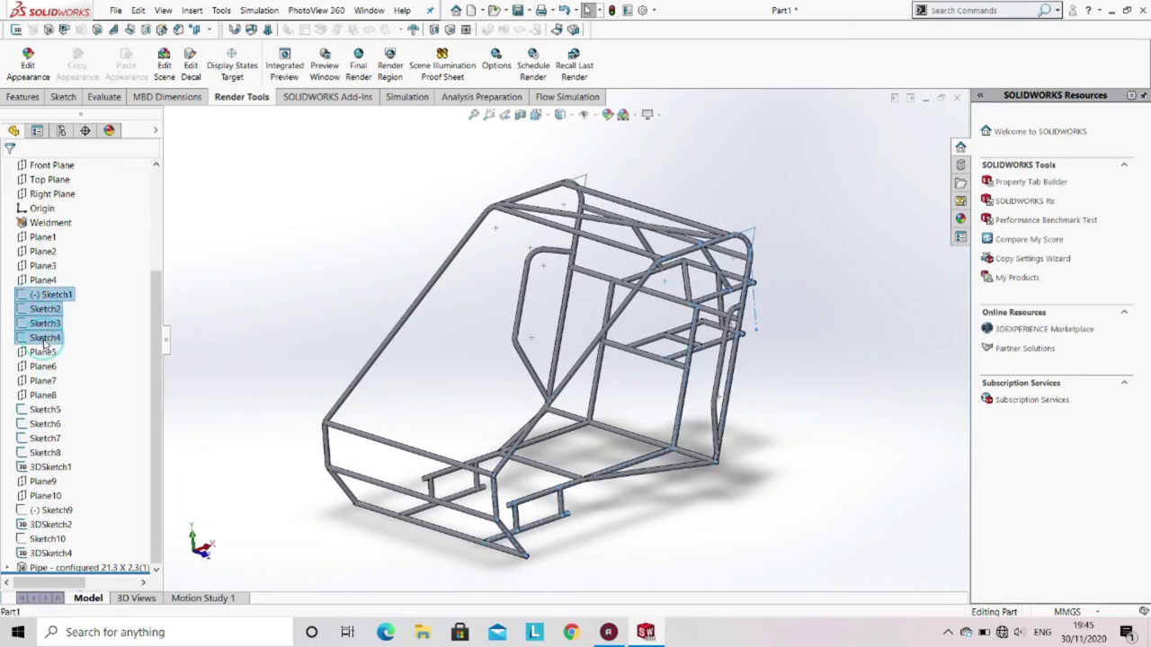
{"action": "left_click", "coordinate": [40, 410], "text": "ctrl"}
{"action": "left_click", "coordinate": [43, 423], "text": "ctrl"}
{"action": "left_click", "coordinate": [45, 438], "text": "ctrl"}
{"action": "left_click", "coordinate": [45, 453], "text": "ctrl"}
{"action": "left_click", "coordinate": [48, 468], "text": "ctrl"}
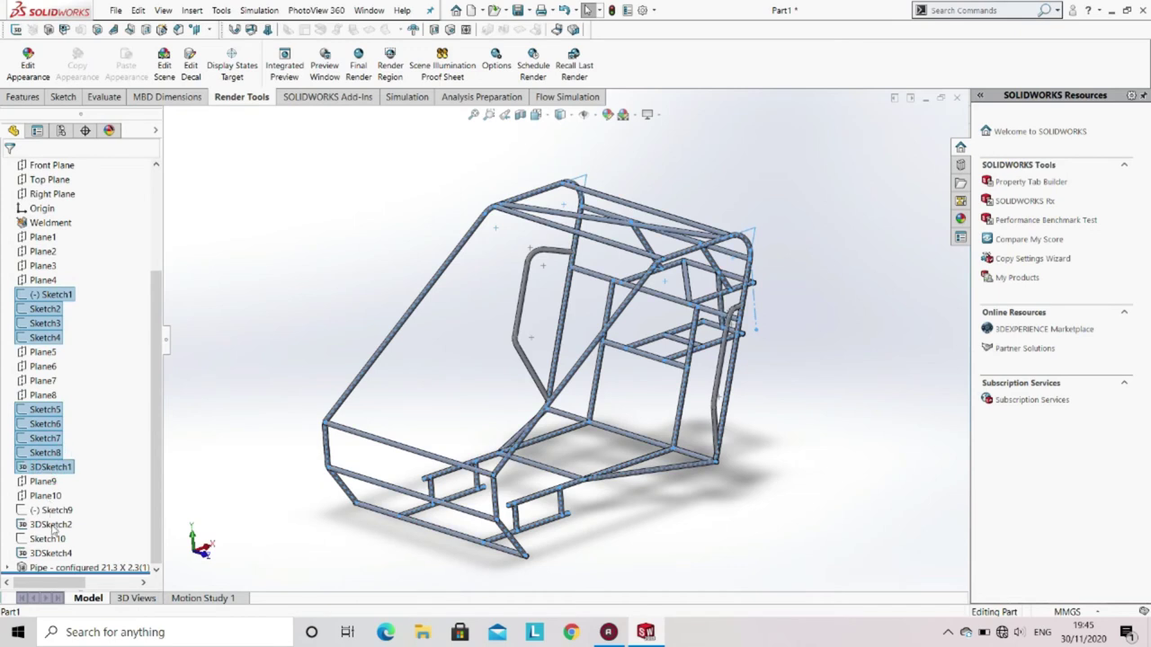
{"action": "left_click", "coordinate": [55, 512], "text": "ctrl"}
{"action": "left_click", "coordinate": [55, 526], "text": "ctrl"}
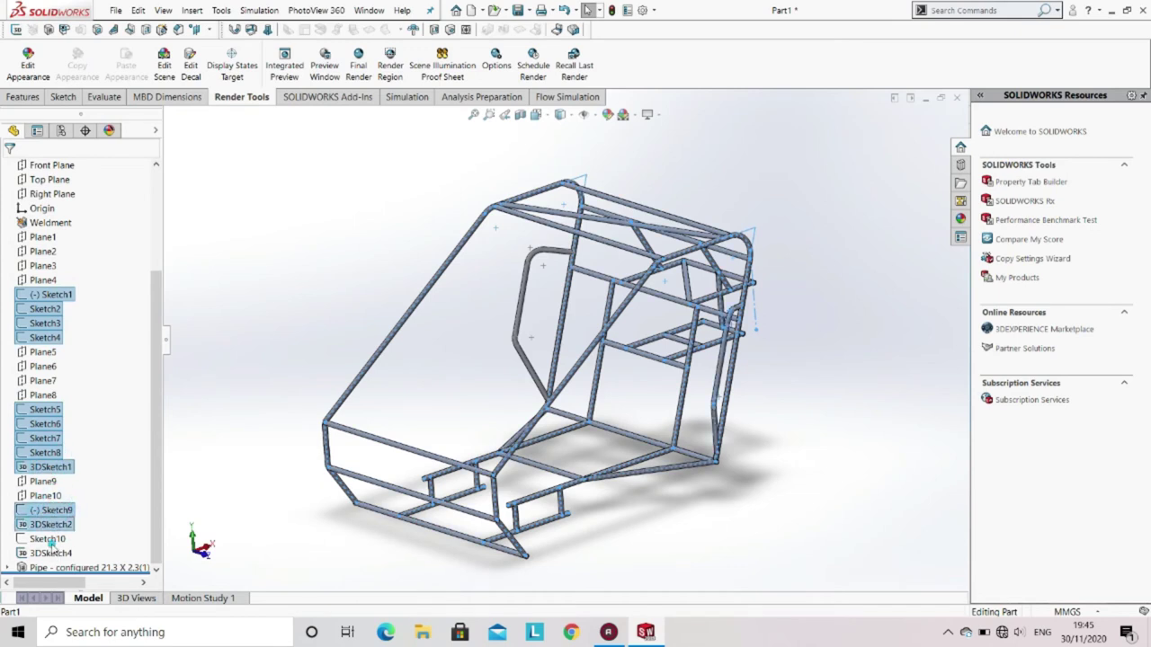
{"action": "left_click", "coordinate": [46, 538], "text": "ctrl"}
{"action": "left_click", "coordinate": [50, 553], "text": "ctrl"}
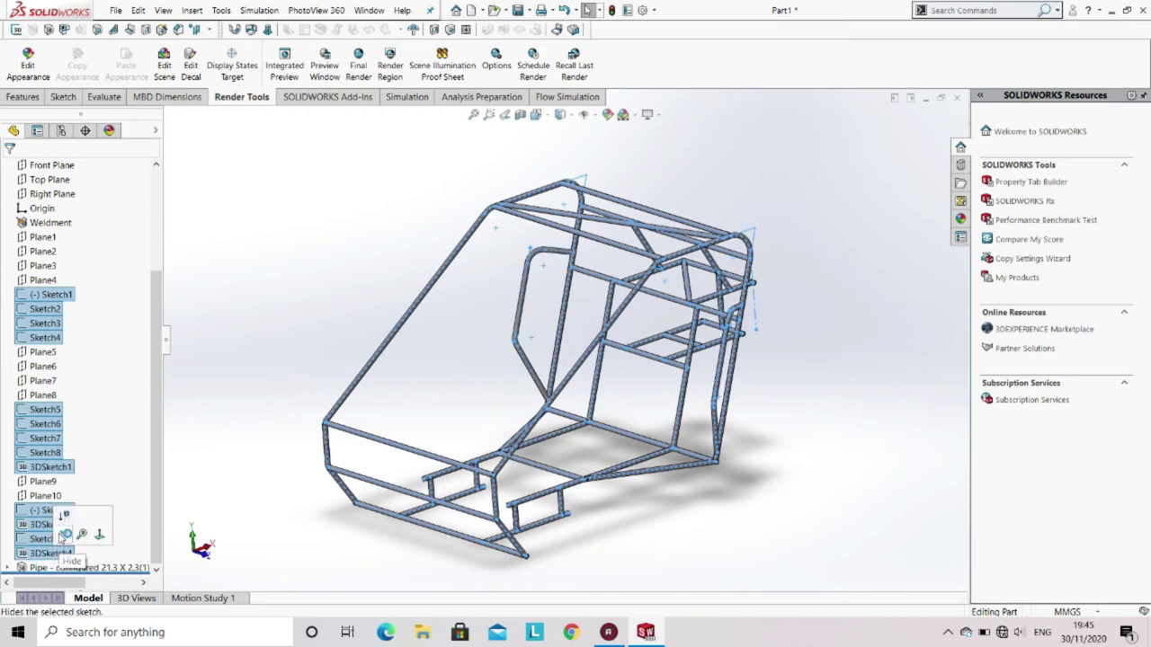
{"action": "left_click", "coordinate": [64, 534]}
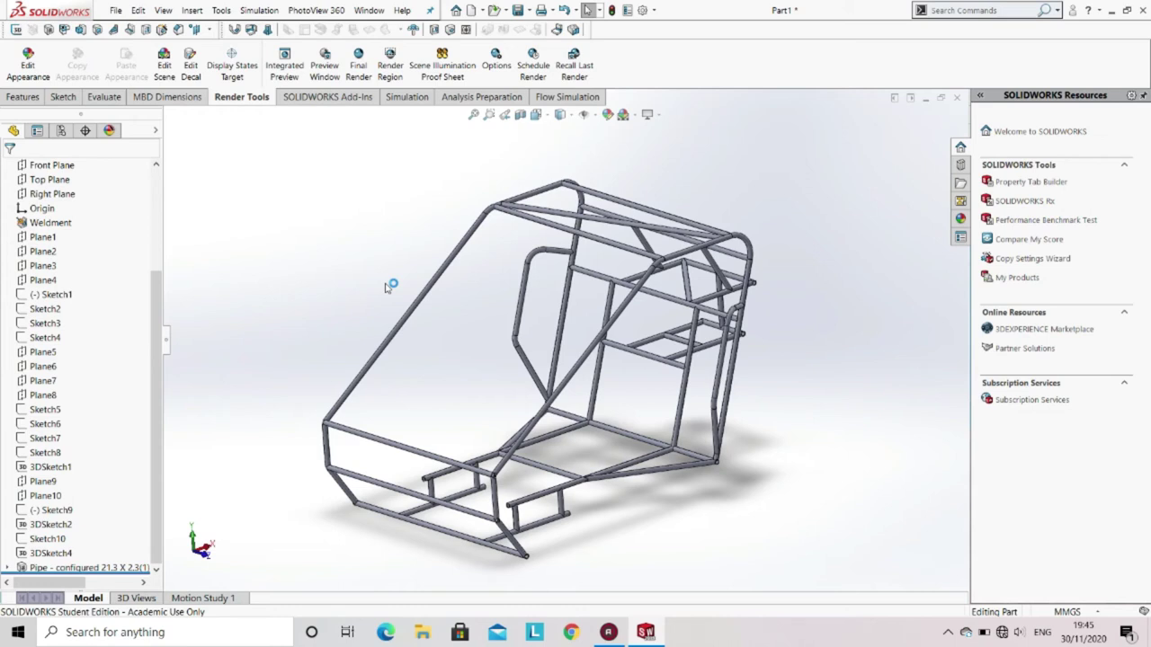
{"action": "mouse_move", "coordinate": [385, 288]}
{"action": "middle_mouse_down"}
{"action": "mouse_move", "coordinate": [351, 244]}
{"action": "mouse_move", "coordinate": [319, 260]}
{"action": "mouse_move", "coordinate": [282, 315]}
{"action": "mouse_move", "coordinate": [347, 244]}
{"action": "mouse_move", "coordinate": [391, 273]}
{"action": "mouse_move", "coordinate": [376, 268]}
{"action": "mouse_move", "coordinate": [384, 257]}
{"action": "mouse_move", "coordinate": [379, 294]}
{"action": "mouse_move", "coordinate": [383, 278]}
{"action": "mouse_move", "coordinate": [388, 287]}
{"action": "middle_mouse_up"}
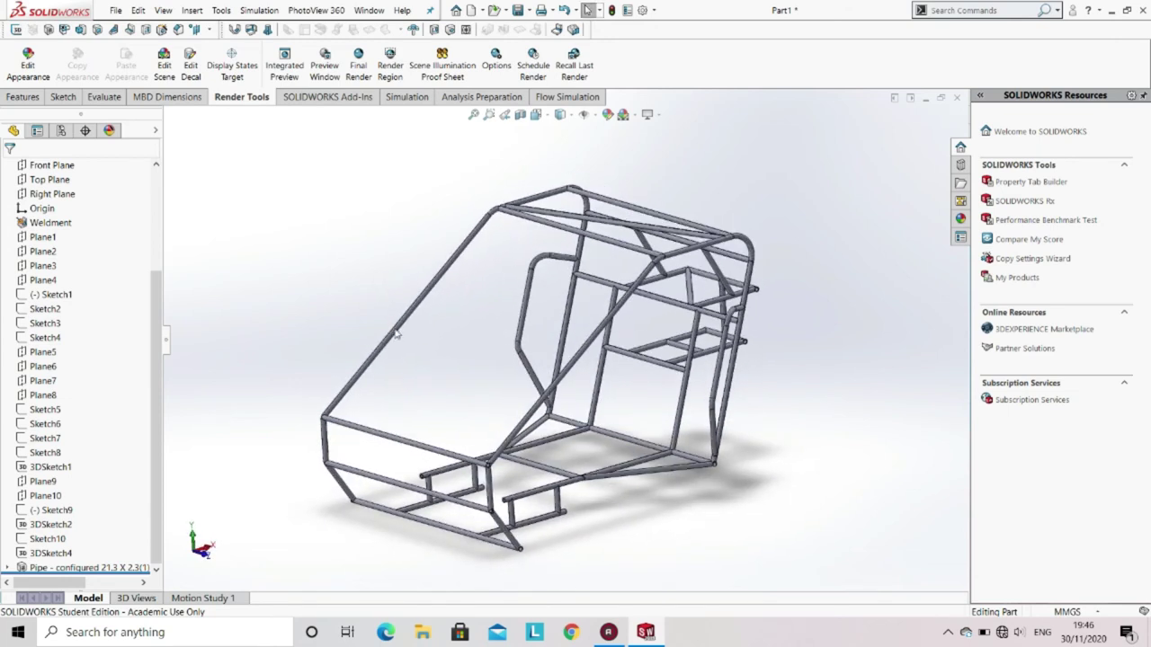
Step: Apply a red colour appearance to the tubular pipe body
{"action": "left_click", "coordinate": [397, 336]}
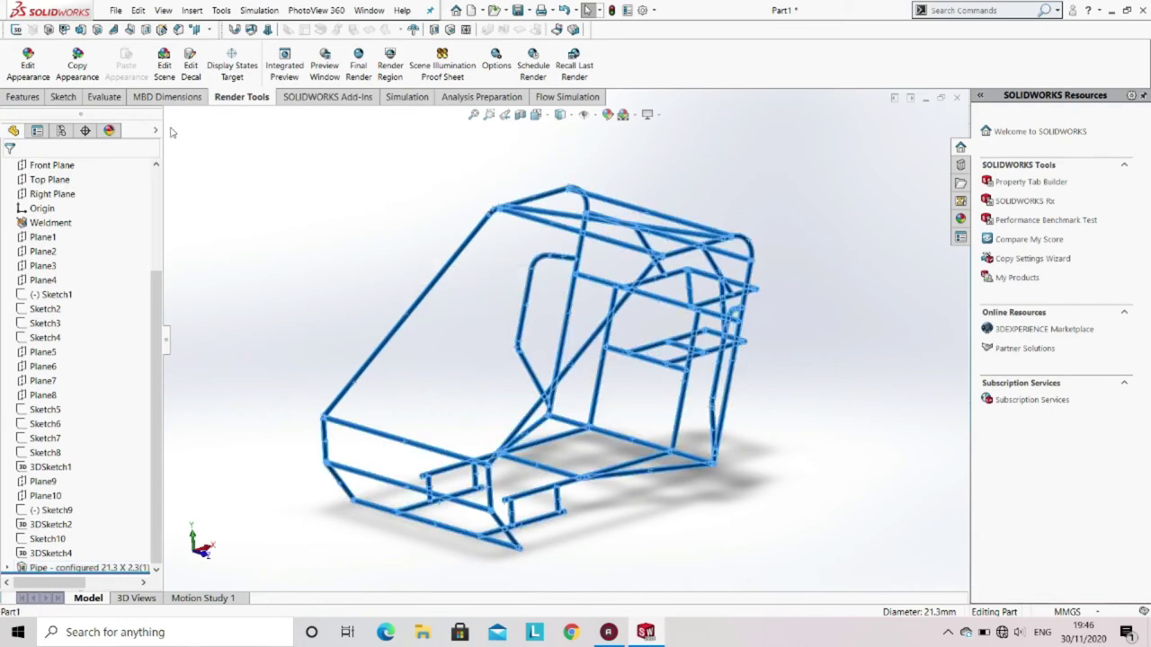
{"action": "left_click", "coordinate": [21, 57]}
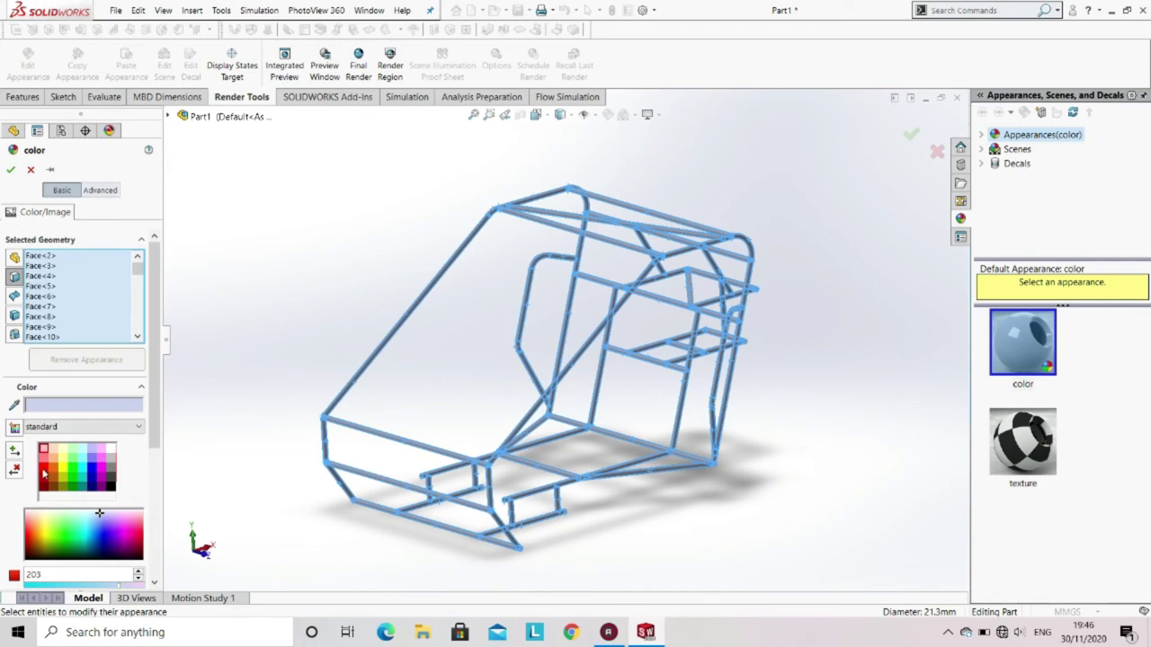
{"action": "left_click", "coordinate": [43, 474]}
{"action": "left_click", "coordinate": [12, 170]}
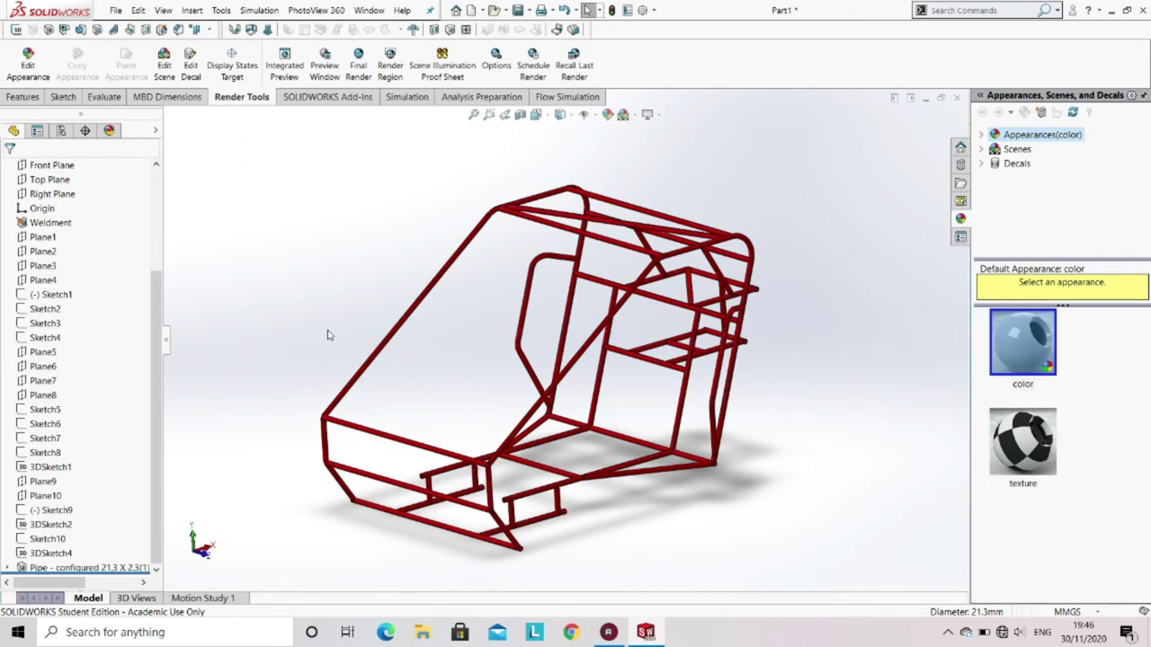
{"action": "left_click", "coordinate": [8, 568]}
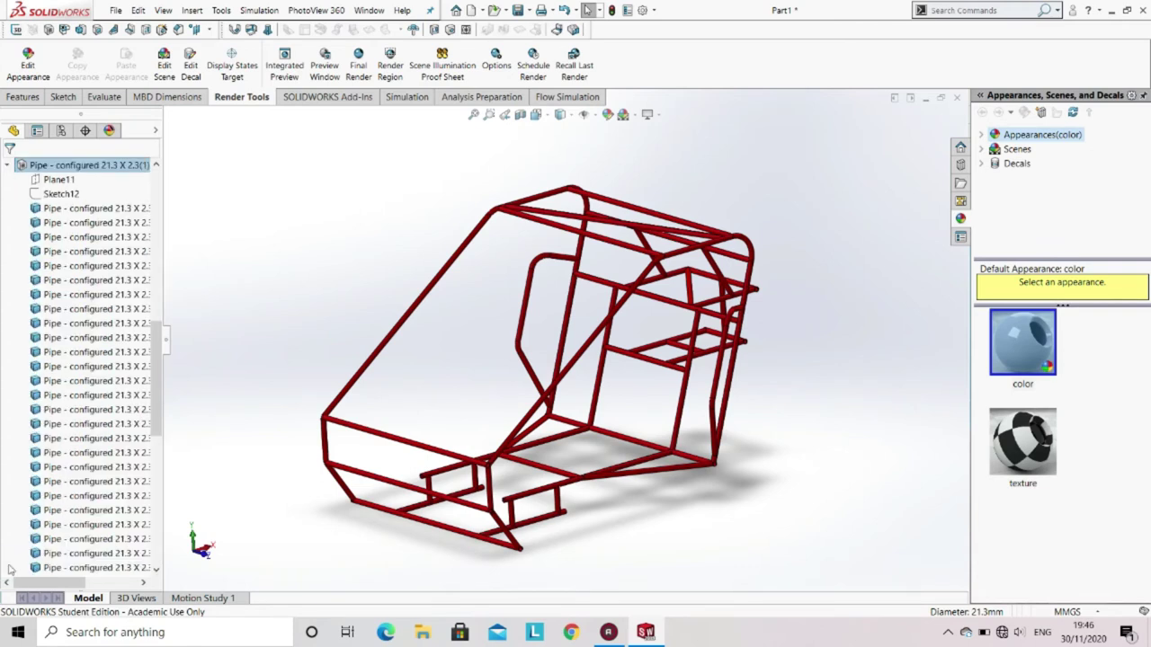
Step: In Sketch12, change the pipe profile to 25.4 mm outer and 22 mm inner diameter
{"action": "left_click", "coordinate": [69, 196]}
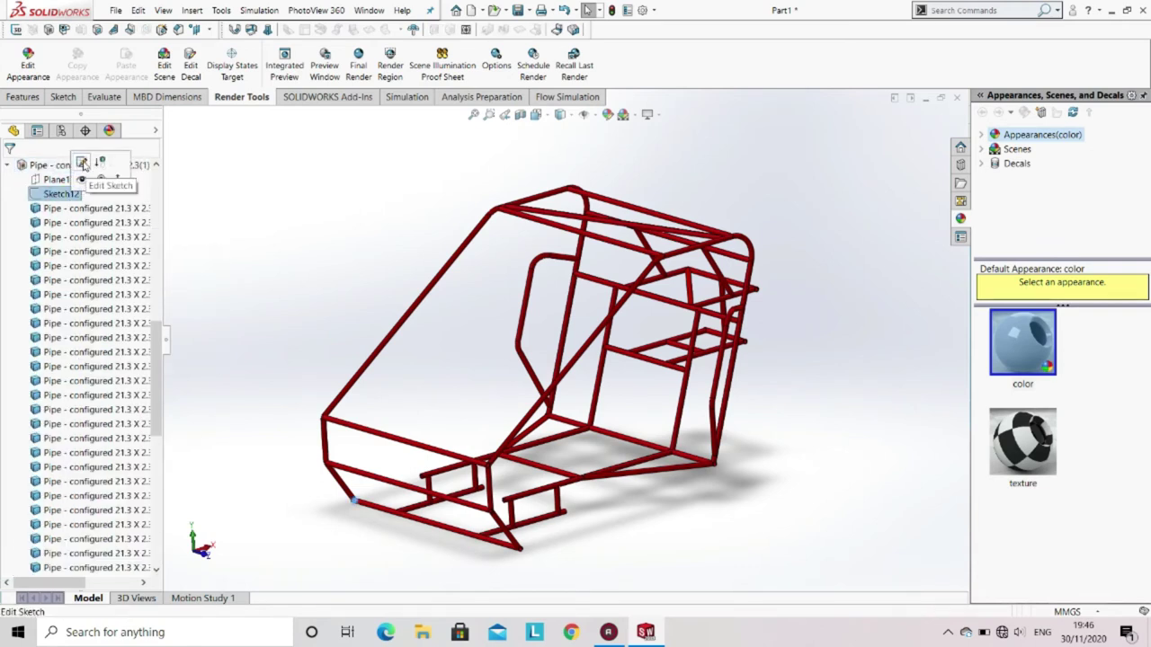
{"action": "left_click", "coordinate": [83, 163]}
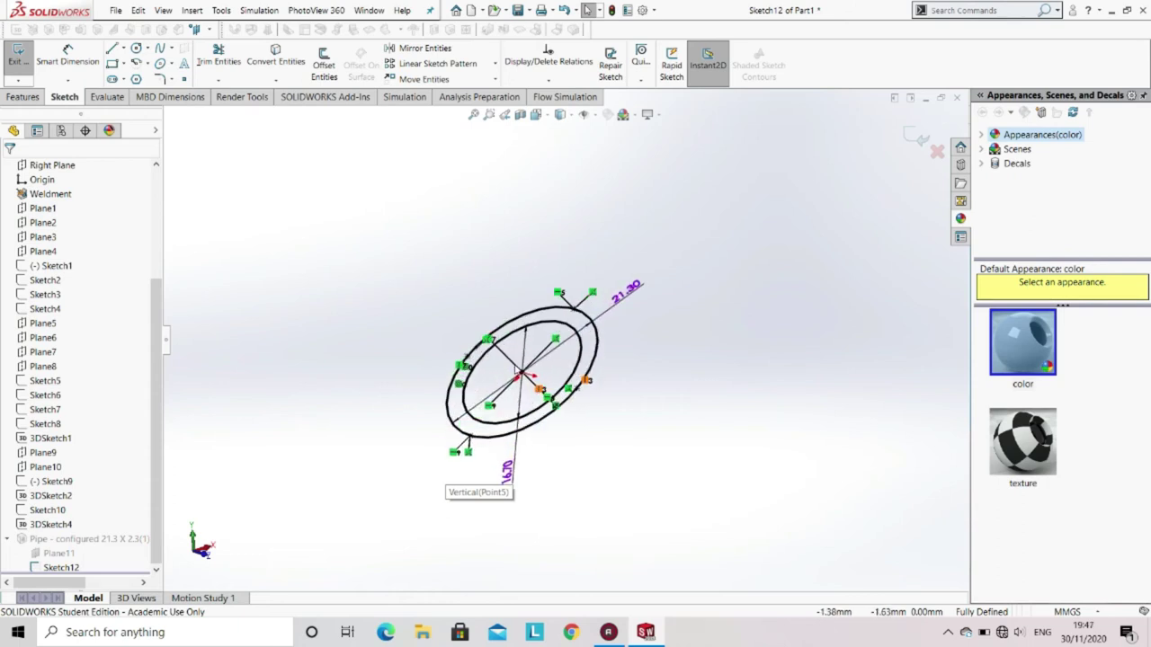
{"action": "double_click", "coordinate": [627, 293]}
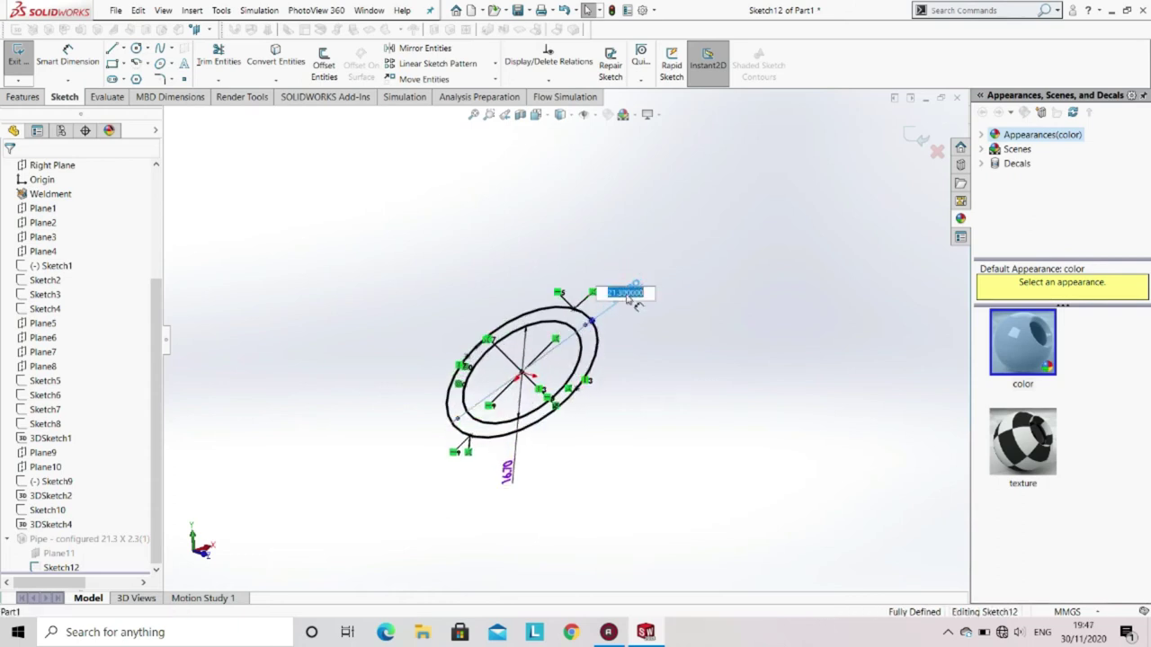
{"action": "type", "text": "25.4"}
{"action": "key", "text": "Return"}
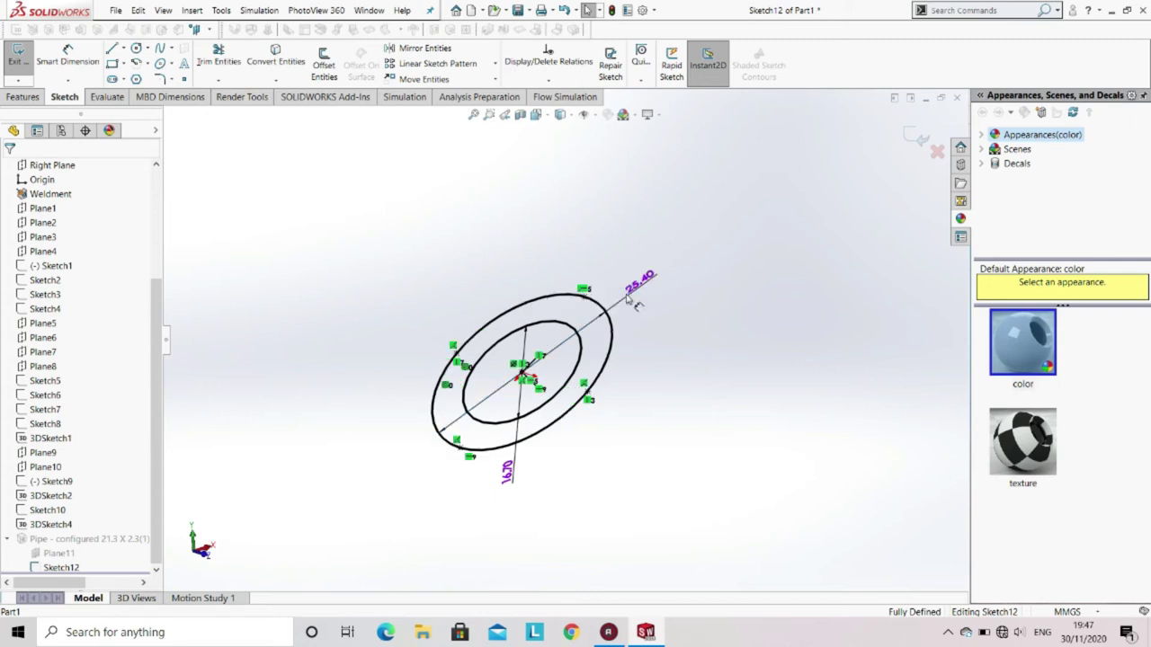
{"action": "double_click", "coordinate": [508, 471]}
{"action": "type", "text": "22"}
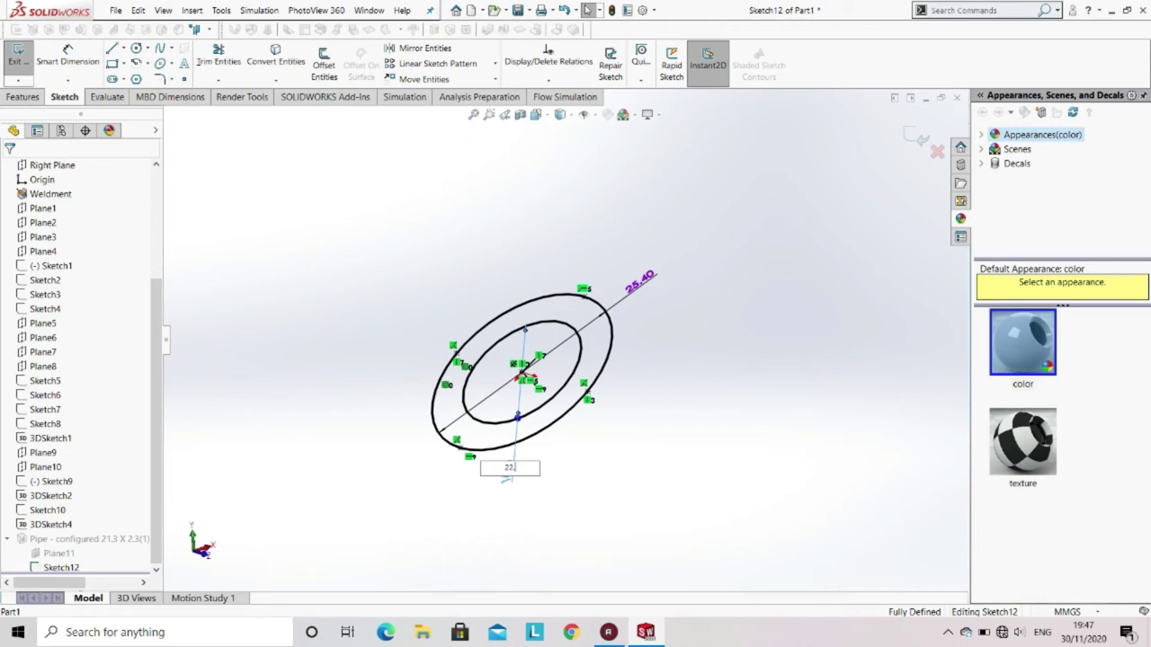
{"action": "key", "text": "Return"}
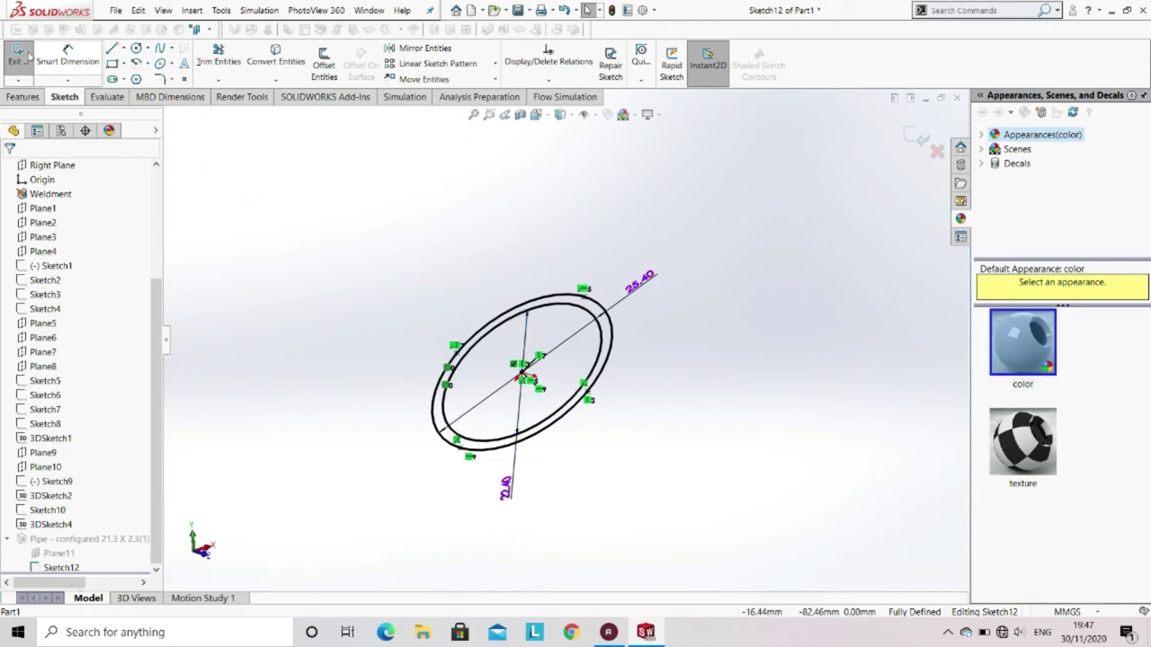
{"action": "left_click", "coordinate": [20, 59]}
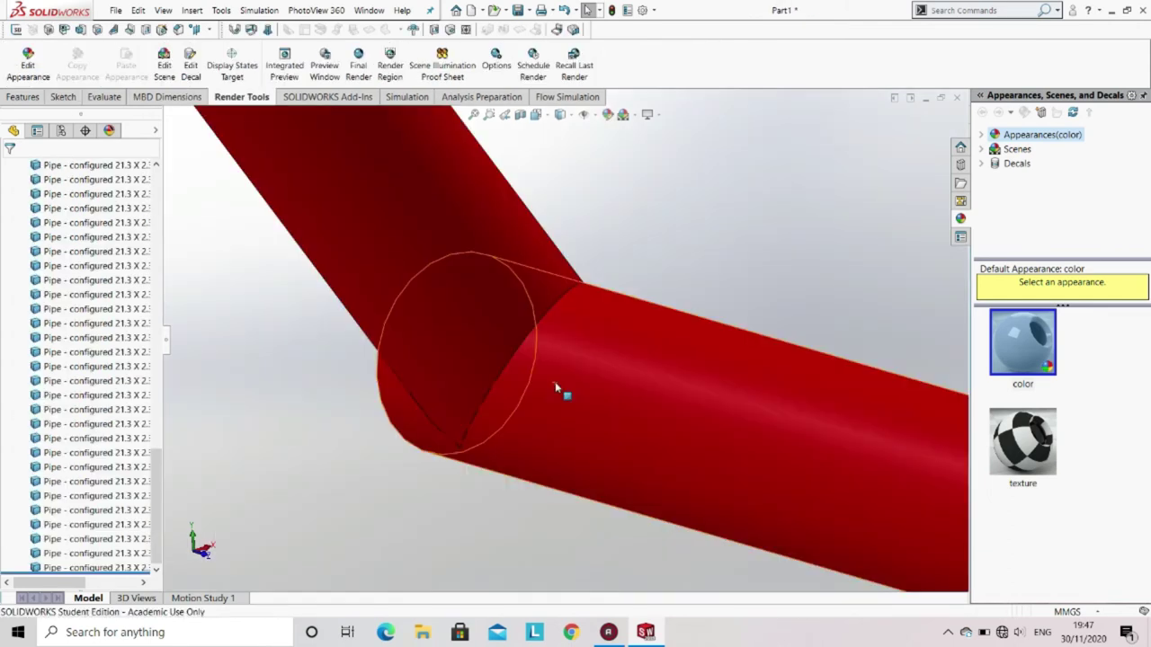
{"action": "scroll", "coordinate": [556, 388], "scroll_direction": "up", "scroll_amount": 10}
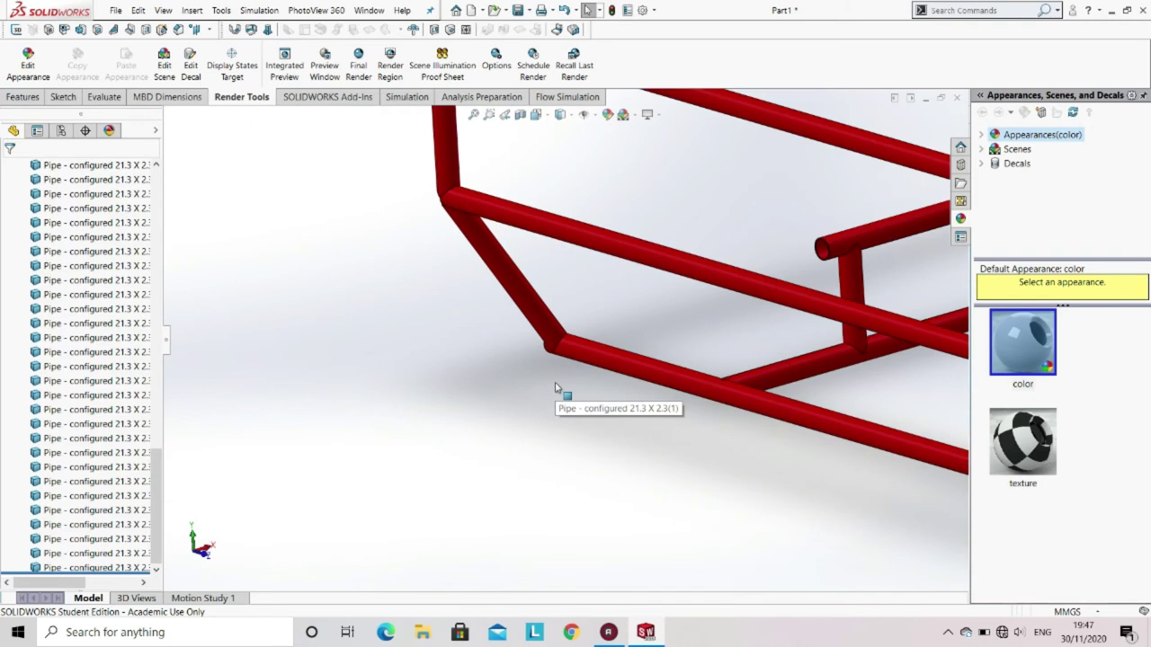
{"action": "scroll", "coordinate": [670, 263], "scroll_direction": "down", "scroll_amount": 8}
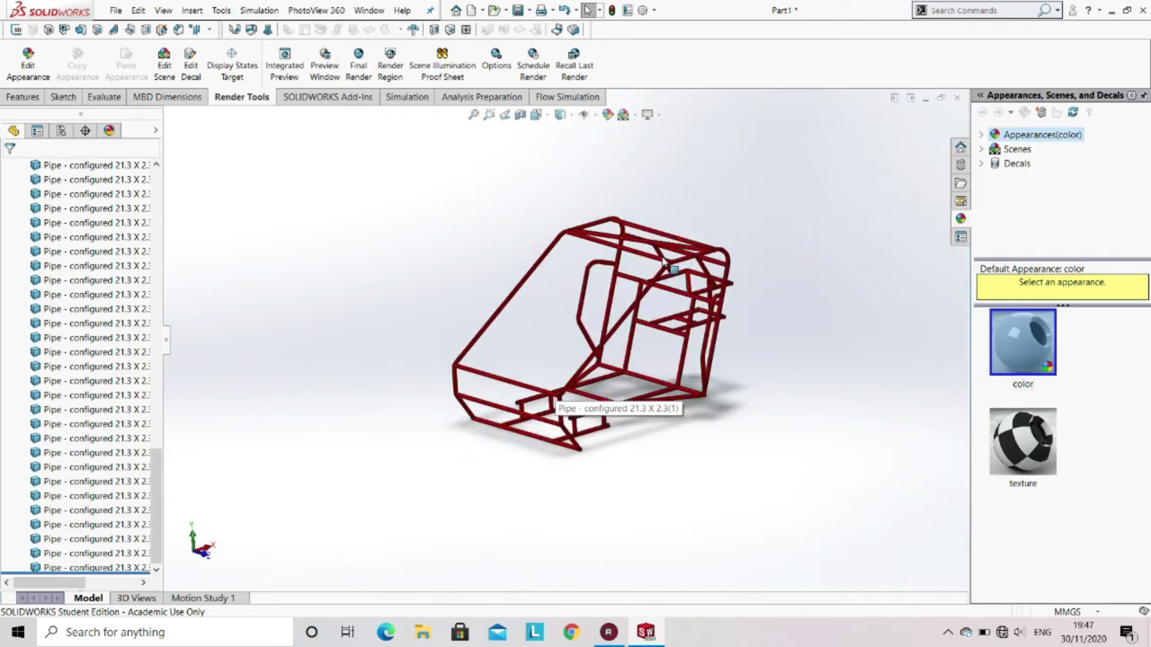
{"action": "middle_click_drag", "start_coordinate": [617, 301], "coordinate": [570, 278]}
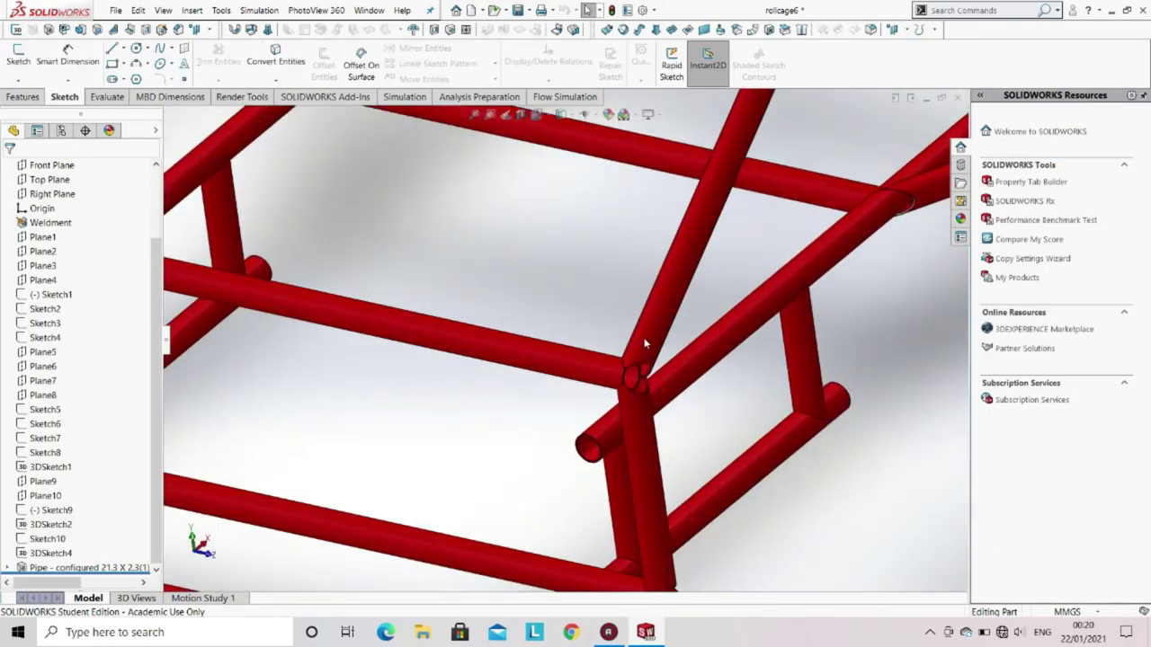
{"action": "scroll", "coordinate": [644, 343], "scroll_direction": "down", "scroll_amount": 3}
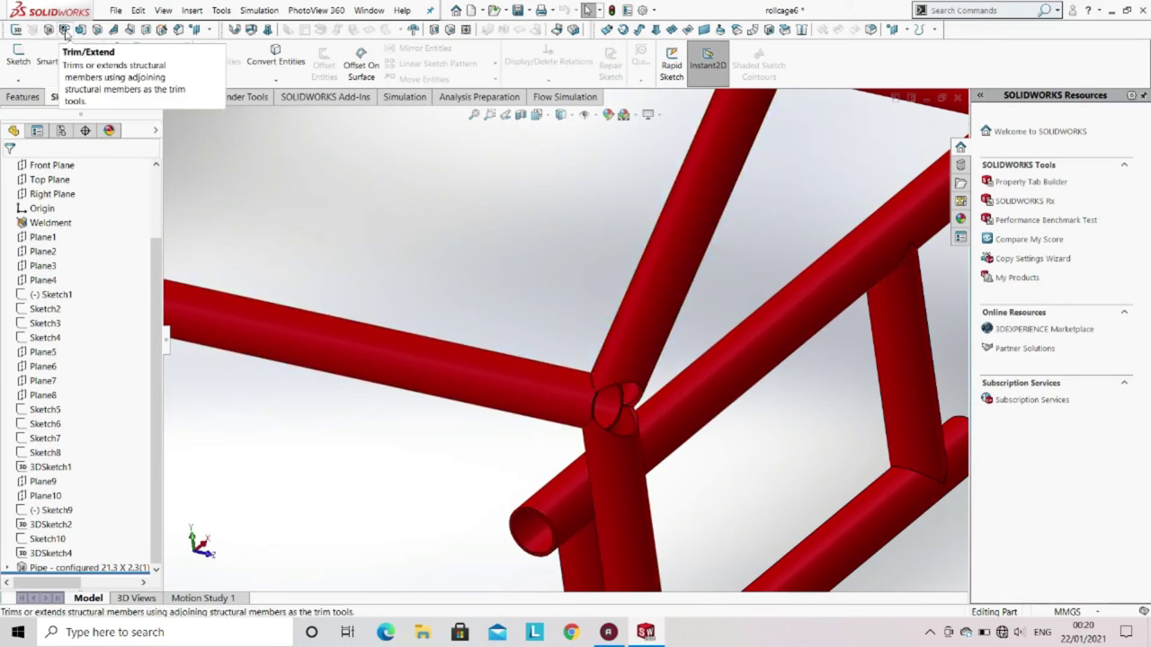
Step: Trim the horizontal pipe against the diagonal pipe at the joint
{"action": "left_click", "coordinate": [64, 30]}
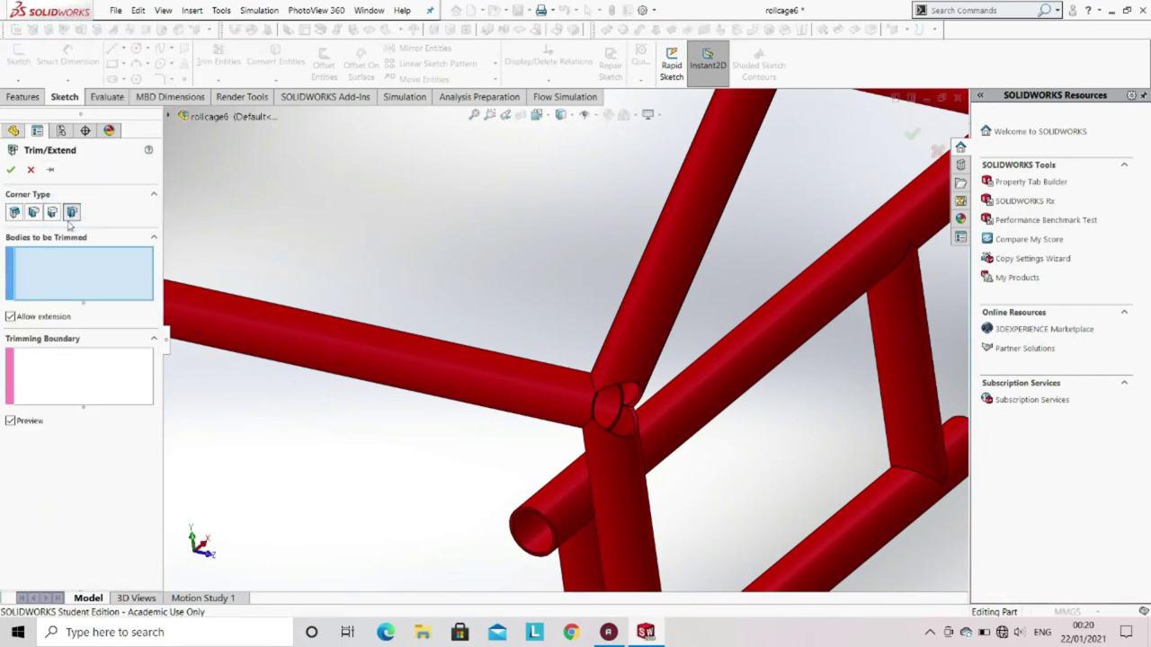
{"action": "left_click", "coordinate": [531, 393]}
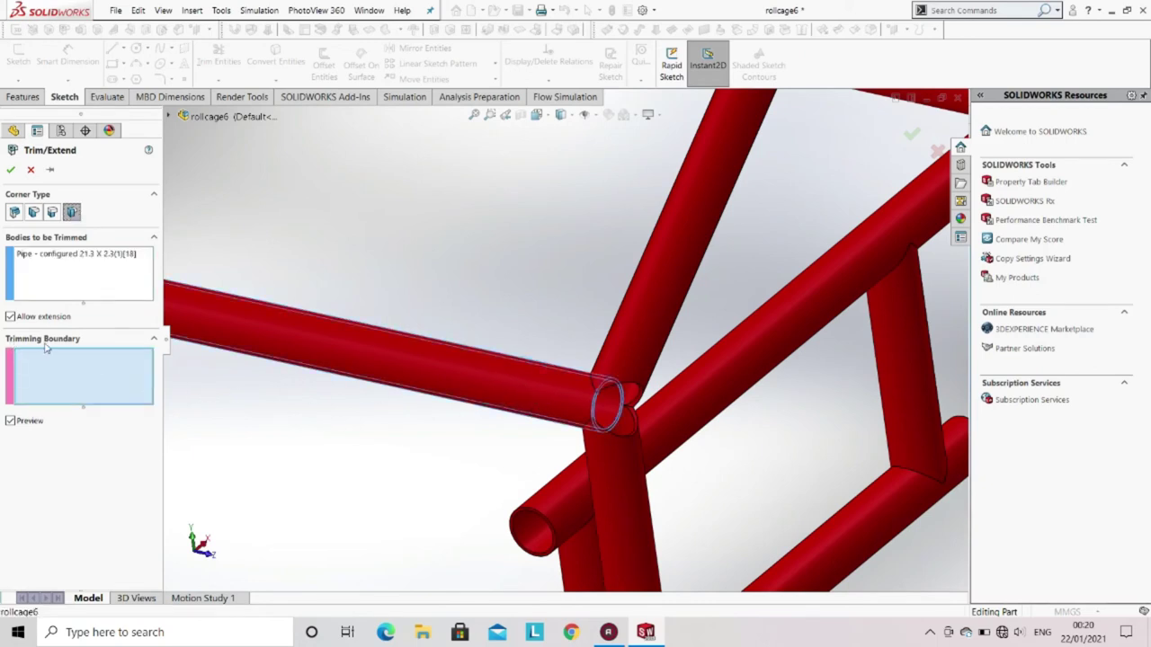
{"action": "left_click", "coordinate": [625, 346]}
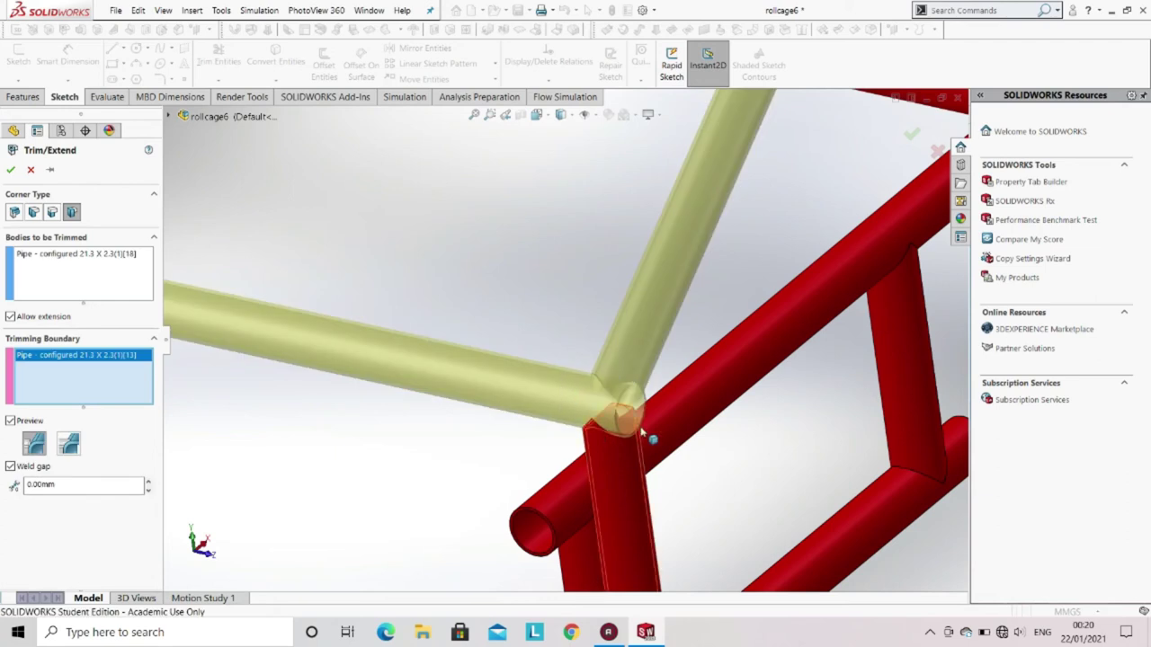
{"action": "left_click", "coordinate": [10, 170]}
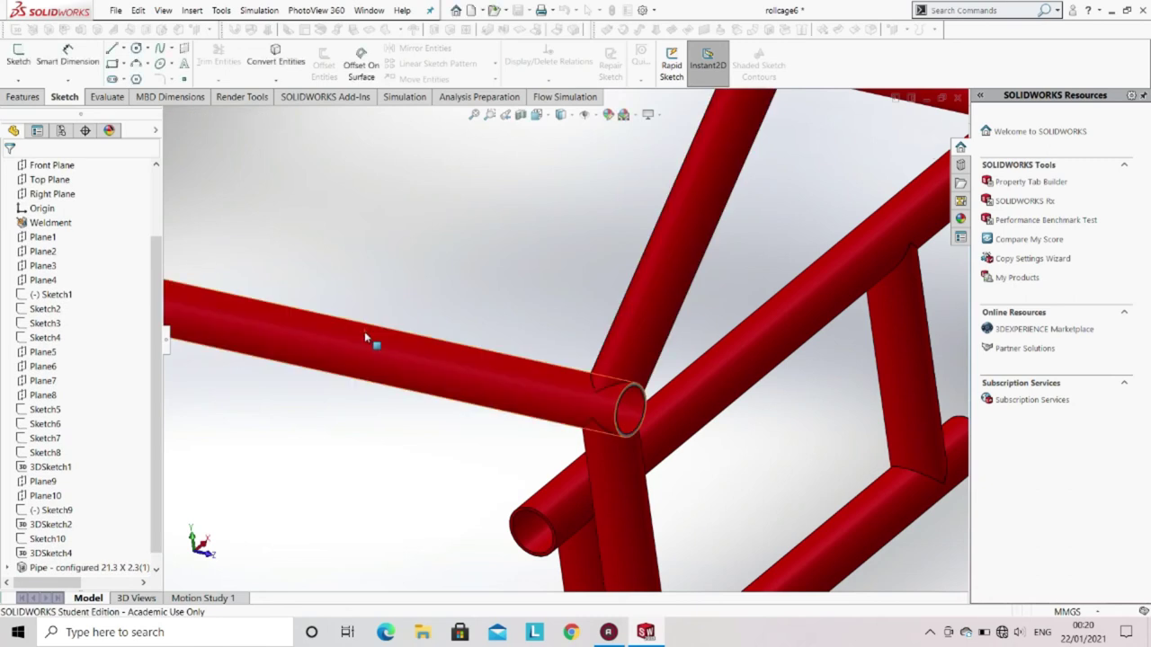
{"action": "scroll", "coordinate": [624, 423], "scroll_direction": "up", "scroll_amount": 3}
{"action": "scroll", "coordinate": [591, 381], "scroll_direction": "down", "scroll_amount": 5}
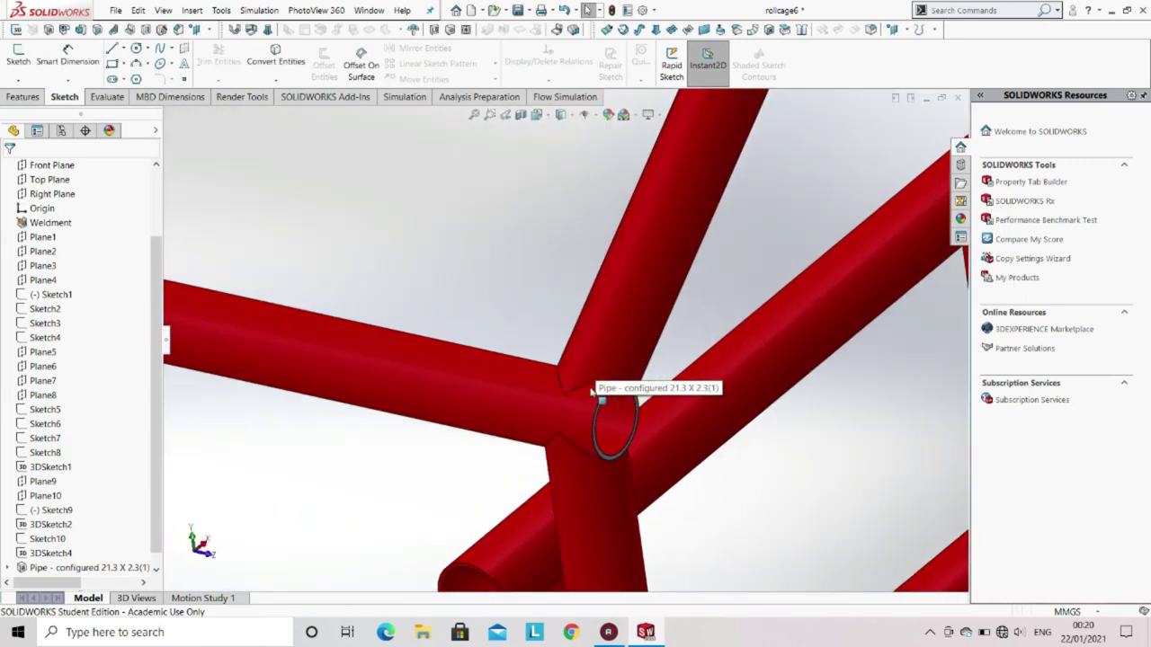
{"action": "mouse_move", "coordinate": [581, 407]}
{"action": "middle_mouse_down"}
{"action": "mouse_move", "coordinate": [532, 395]}
{"action": "mouse_move", "coordinate": [598, 388]}
{"action": "mouse_move", "coordinate": [602, 405]}
{"action": "middle_mouse_up"}
{"action": "scroll", "coordinate": [594, 418], "scroll_direction": "up", "scroll_amount": 5}
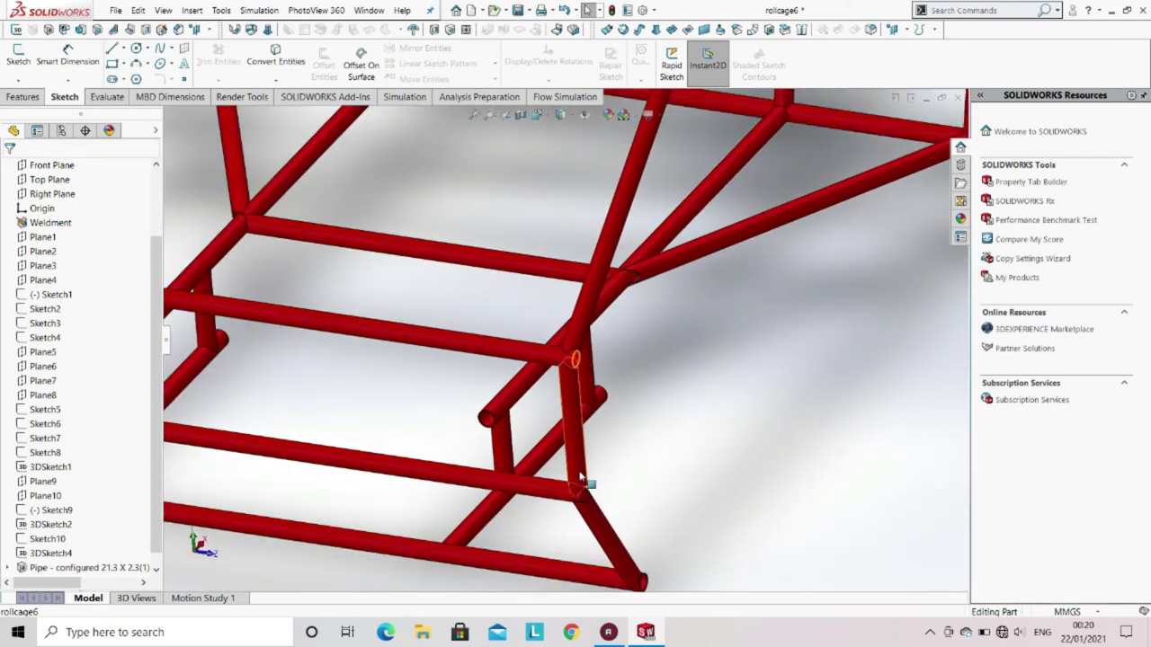
{"action": "scroll", "coordinate": [580, 504], "scroll_direction": "down", "scroll_amount": 5}
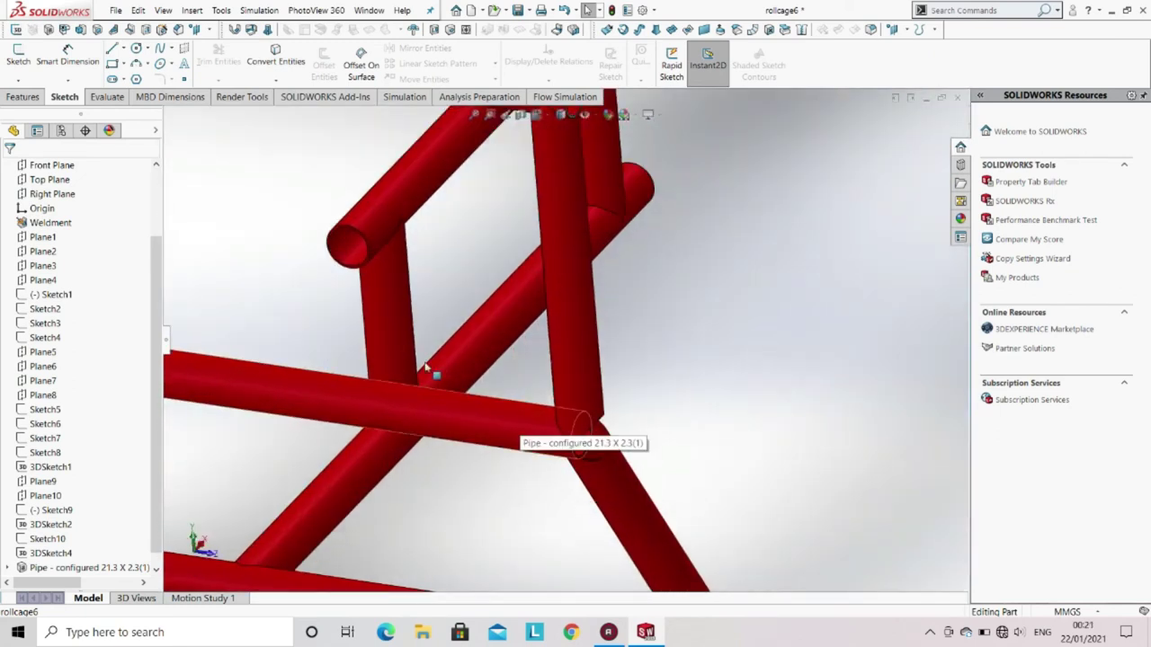
Step: Trim a second horizontal pipe where it crosses the neighbouring member
{"action": "left_click", "coordinate": [66, 31]}
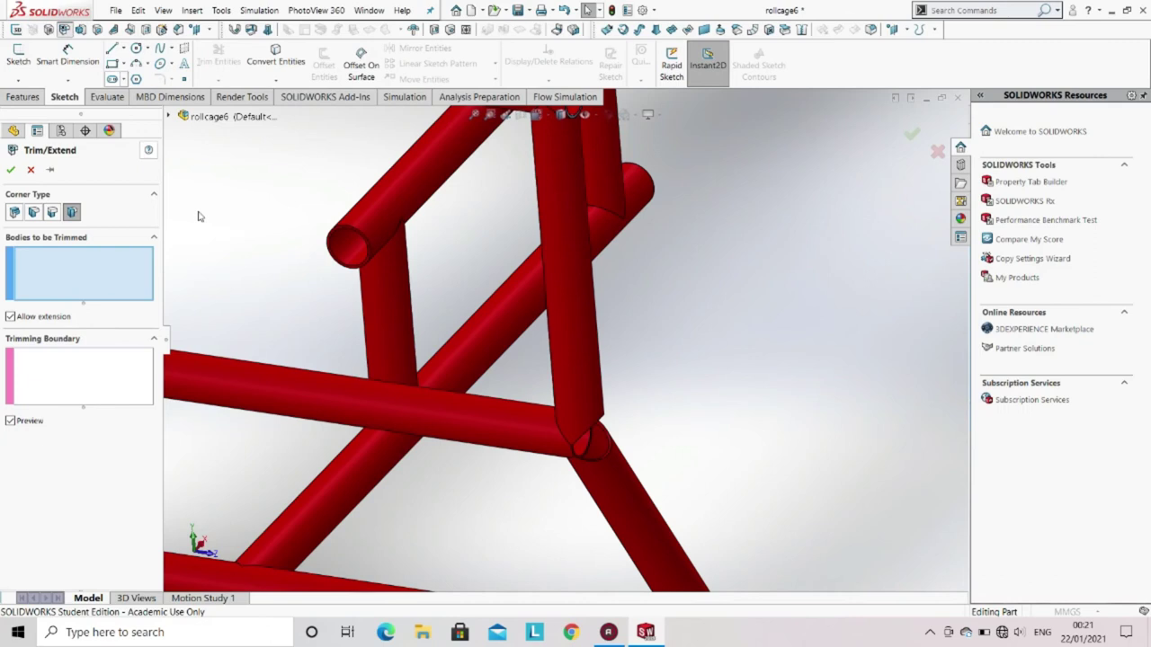
{"action": "left_click", "coordinate": [475, 435]}
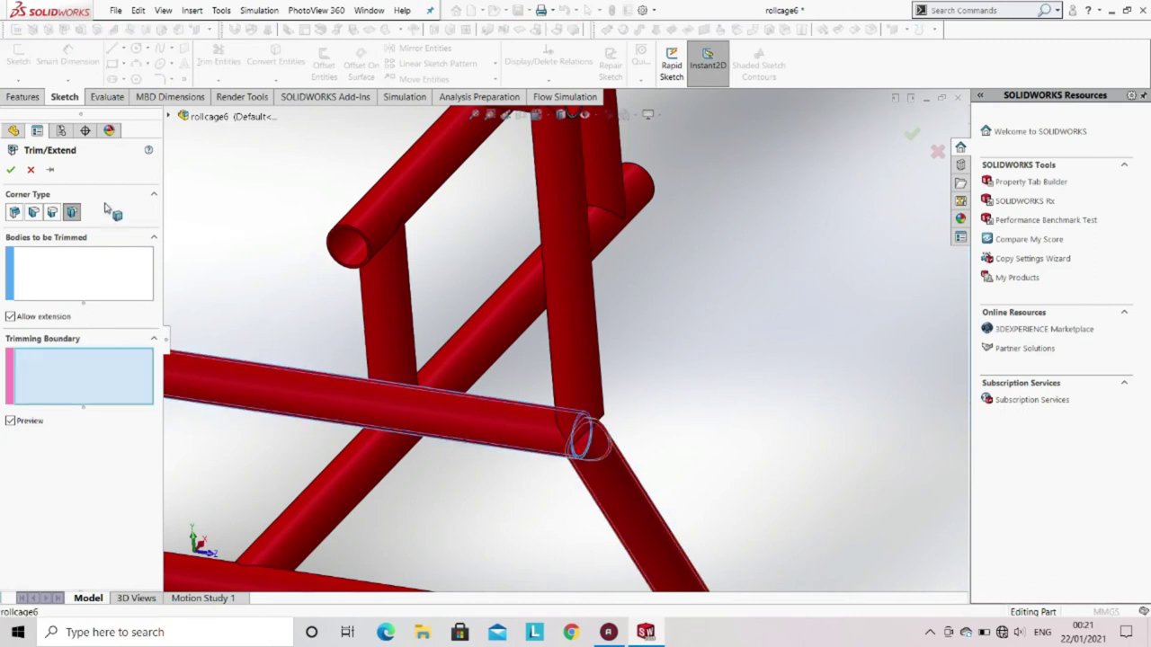
{"action": "left_click", "coordinate": [9, 169]}
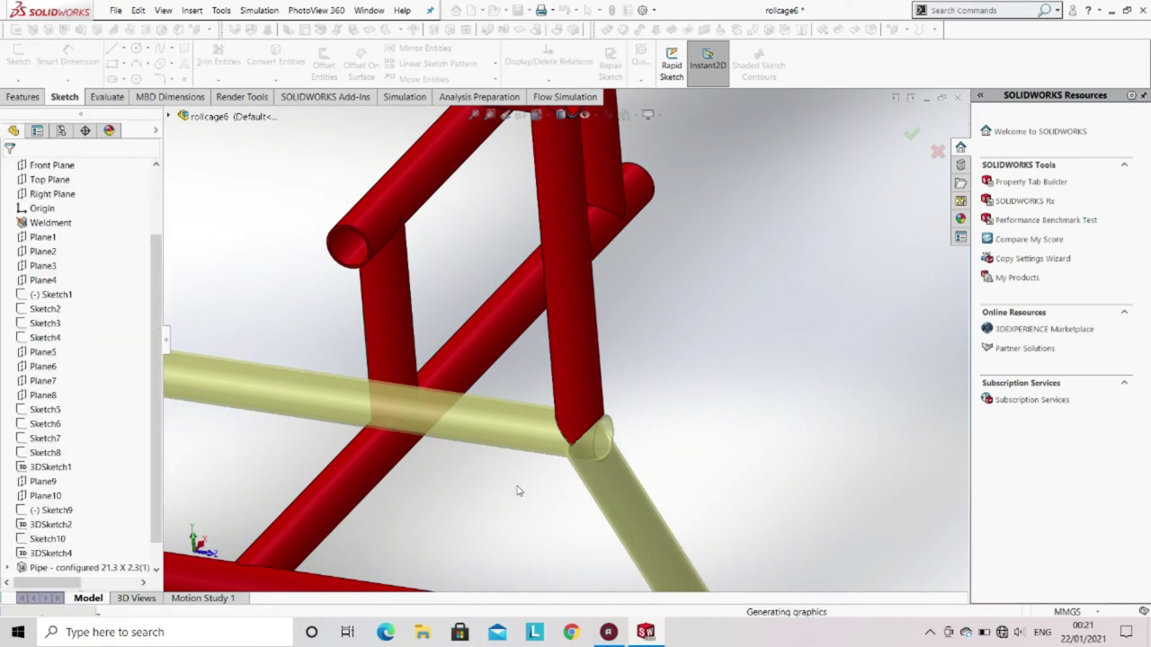
{"action": "scroll", "coordinate": [578, 517], "scroll_direction": "up", "scroll_amount": 3}
{"action": "scroll", "coordinate": [577, 517], "scroll_direction": "up", "scroll_amount": 3}
{"action": "middle_click_drag", "start_coordinate": [441, 340], "coordinate": [334, 249]}
{"action": "scroll", "coordinate": [339, 334], "scroll_direction": "down", "scroll_amount": 3}
{"action": "scroll", "coordinate": [339, 335], "scroll_direction": "down", "scroll_amount": 3}
{"action": "middle_click_drag", "start_coordinate": [336, 336], "coordinate": [401, 312]}
{"action": "scroll", "coordinate": [431, 322], "scroll_direction": "down", "scroll_amount": 3}
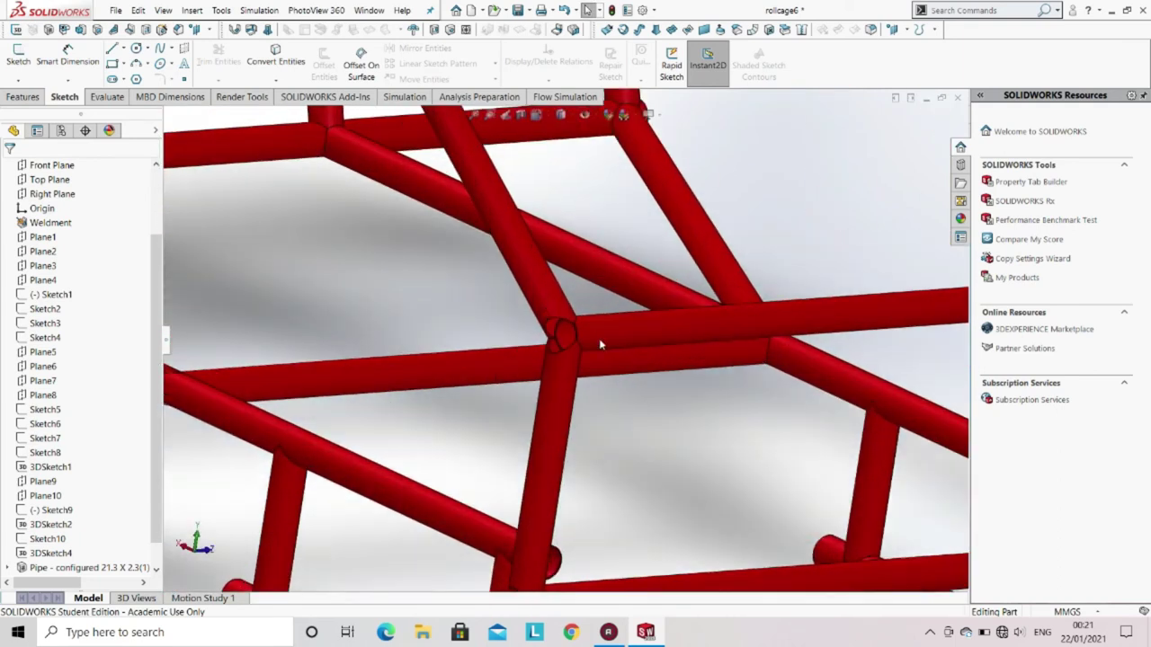
Step: Trim another horizontal pipe so it ends at the adjoining tube
{"action": "scroll", "coordinate": [601, 345], "scroll_direction": "down", "scroll_amount": 2}
{"action": "left_click", "coordinate": [65, 29]}
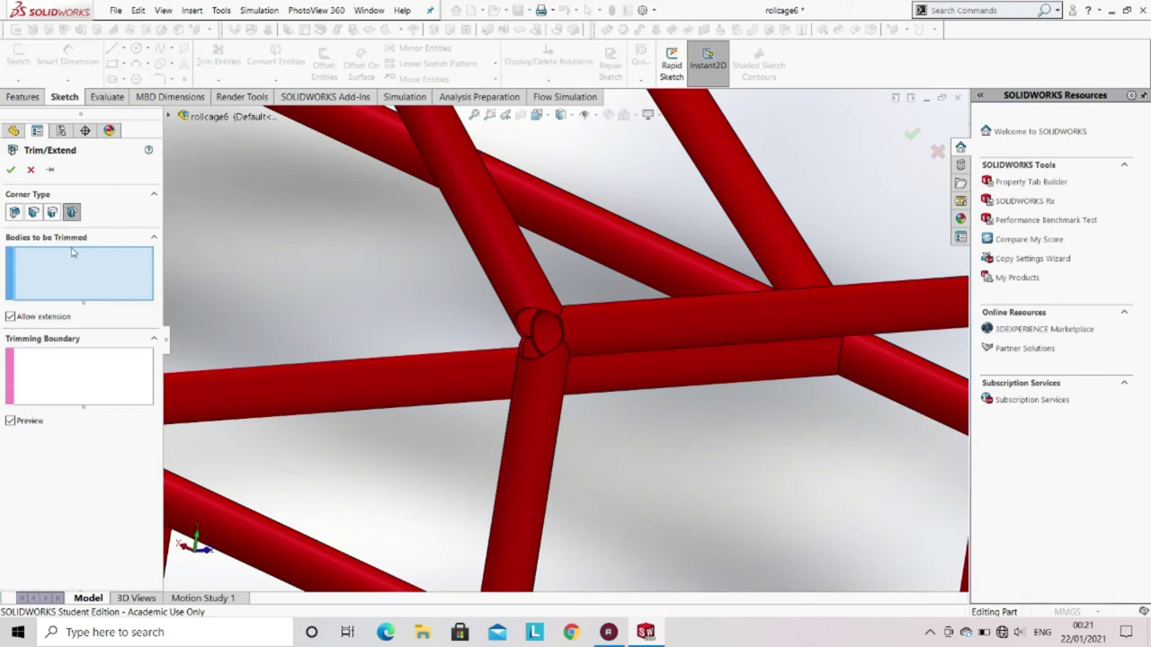
{"action": "left_click", "coordinate": [639, 335]}
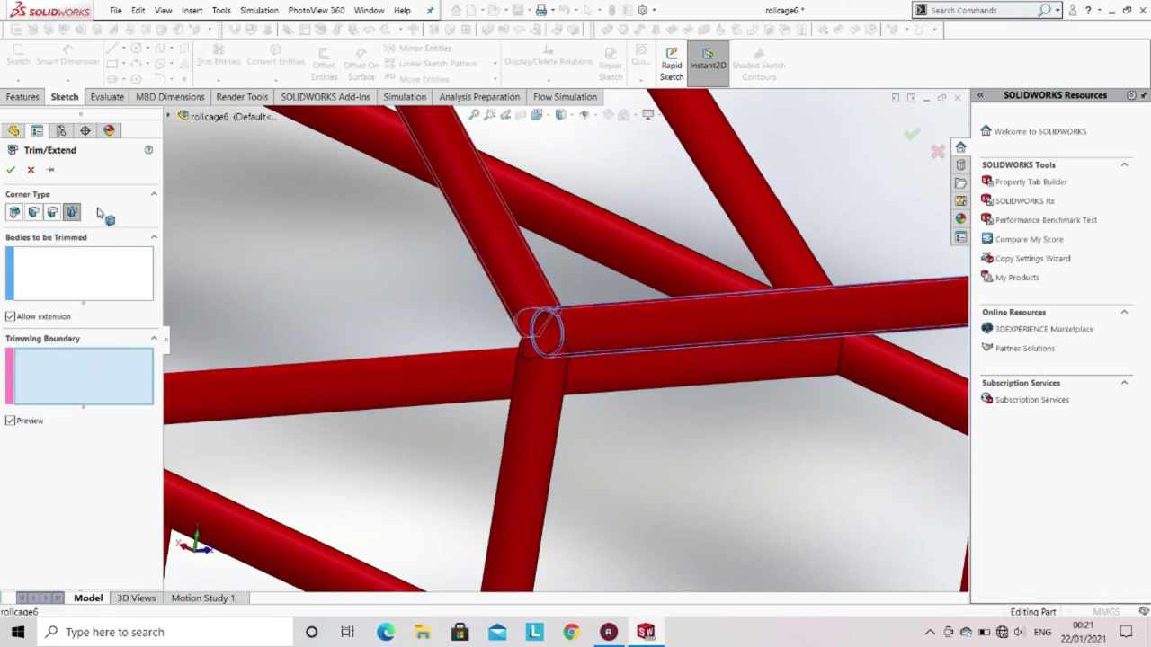
{"action": "left_click", "coordinate": [9, 169]}
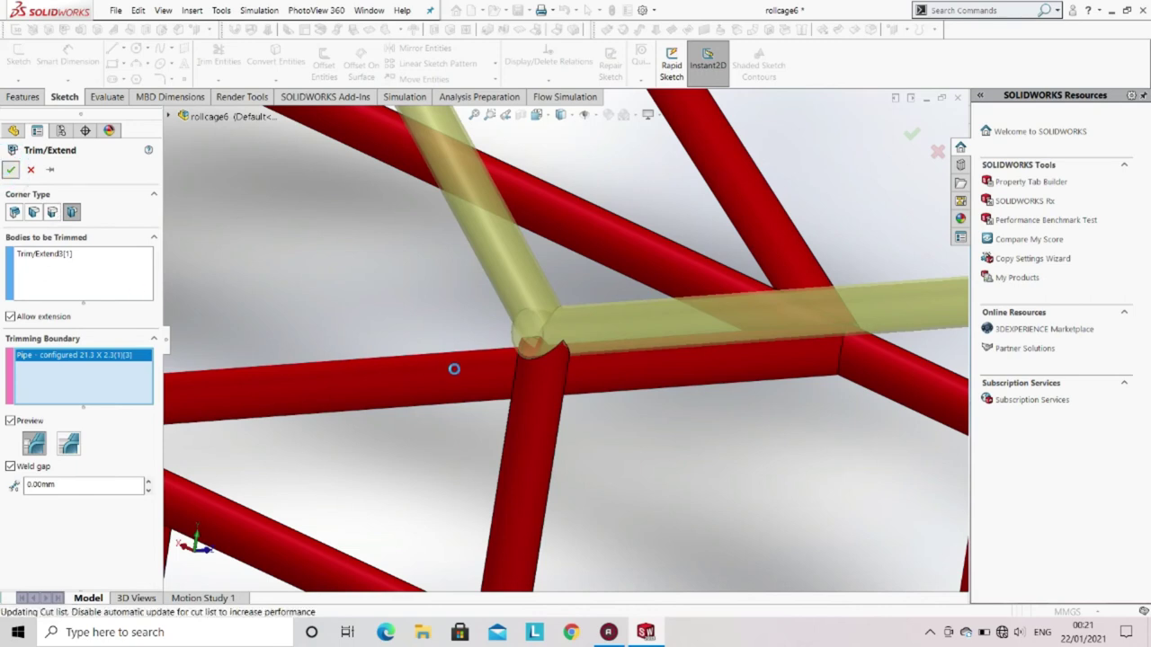
{"action": "scroll", "coordinate": [515, 485], "scroll_direction": "up", "scroll_amount": 5}
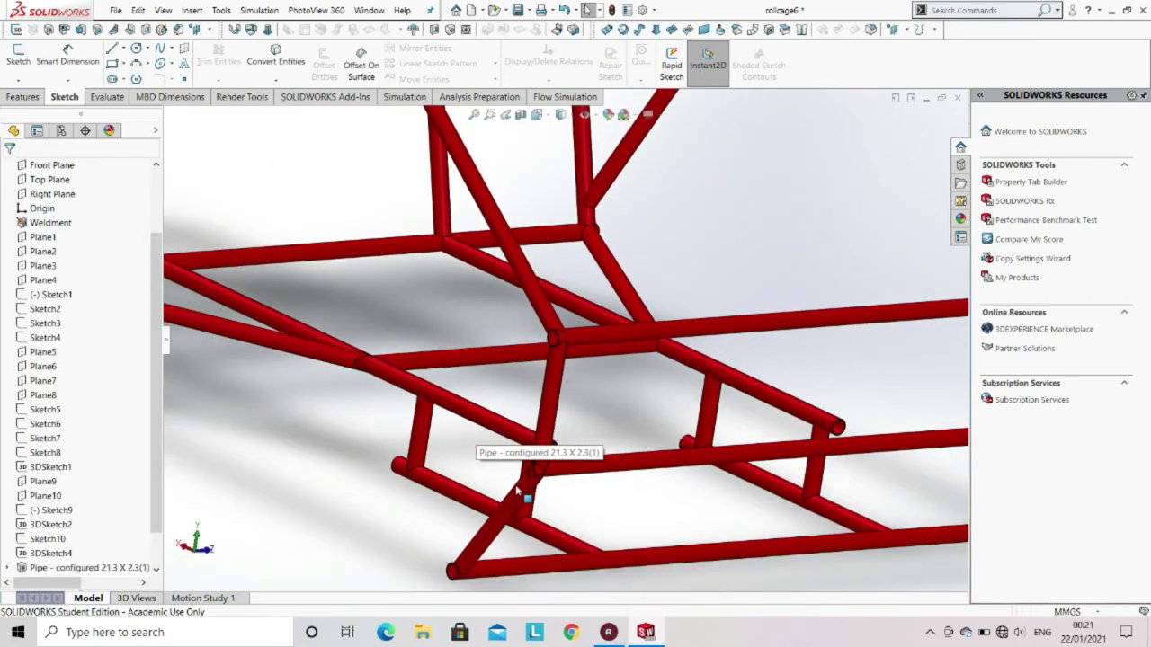
{"action": "scroll", "coordinate": [521, 450], "scroll_direction": "down", "scroll_amount": 5}
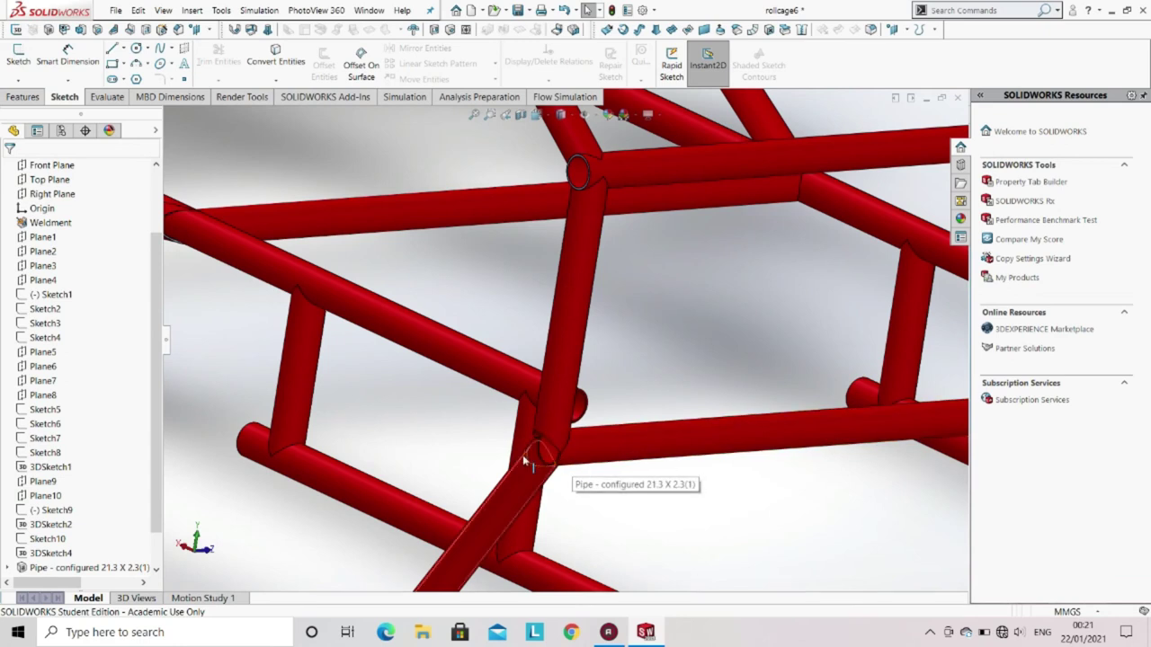
{"action": "scroll", "coordinate": [547, 460], "scroll_direction": "down", "scroll_amount": 3}
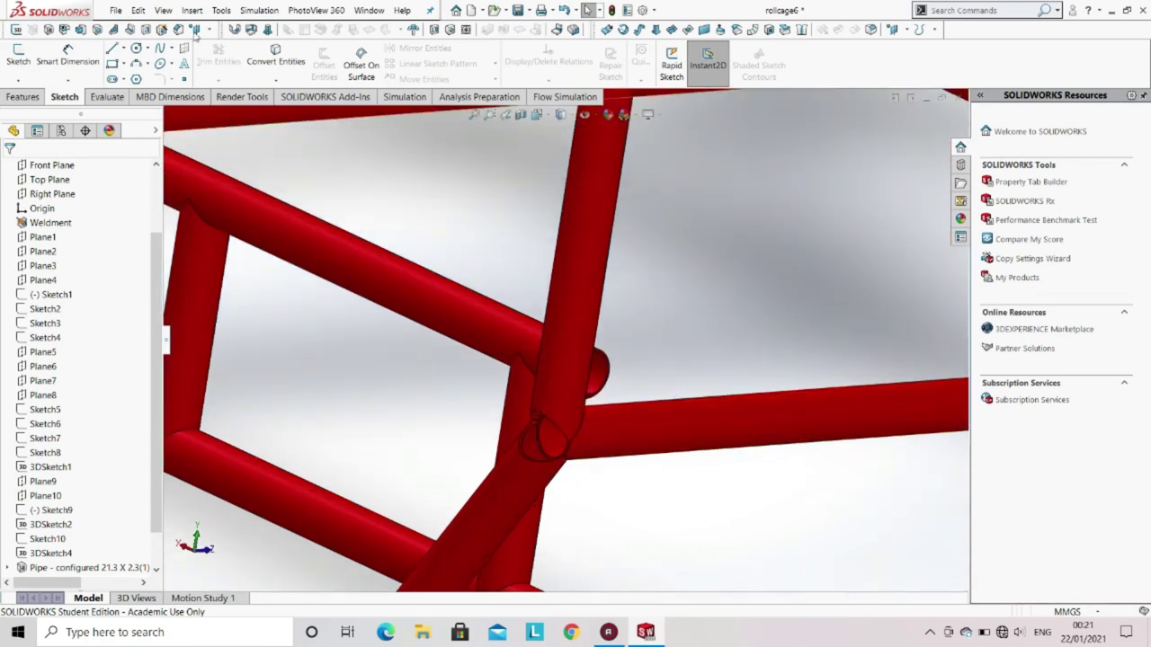
Step: Trim the lower pipe using the crossing pipe as the boundary
{"action": "left_click", "coordinate": [65, 35]}
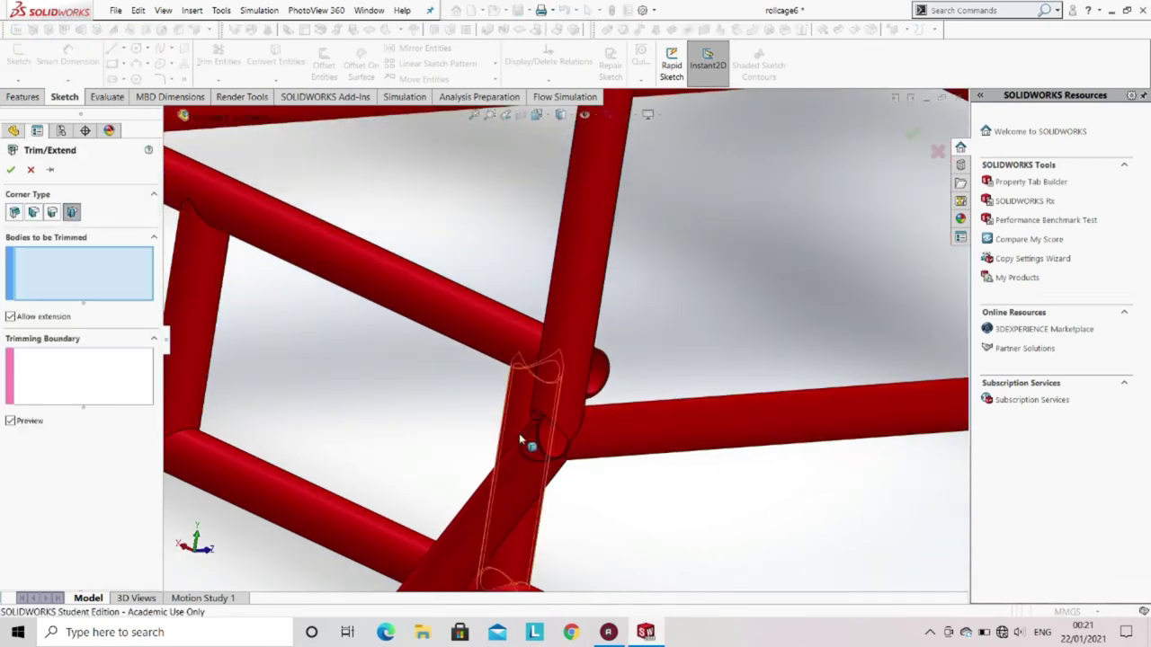
{"action": "left_click", "coordinate": [634, 450]}
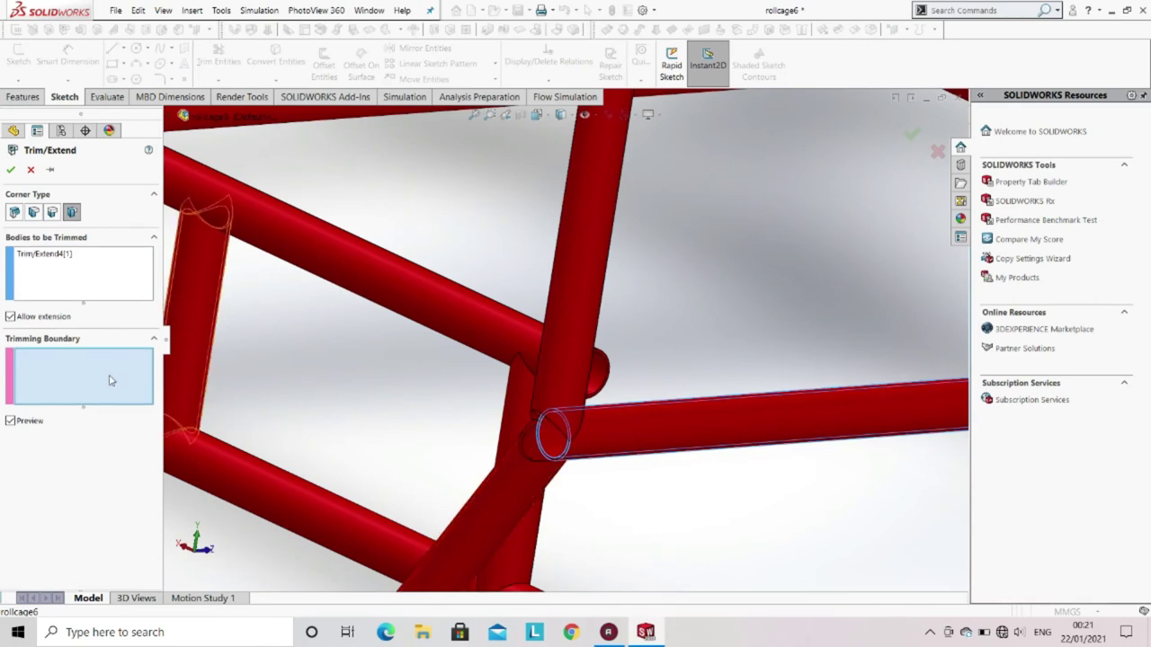
{"action": "left_click", "coordinate": [529, 461]}
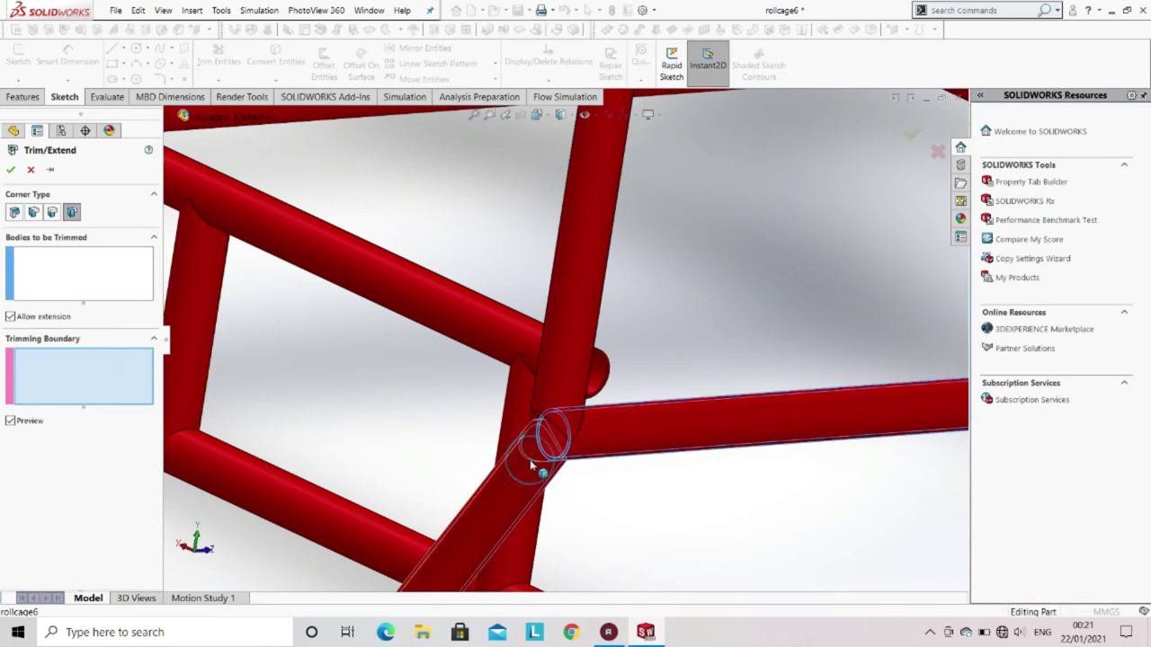
{"action": "left_click", "coordinate": [97, 351]}
{"action": "left_click", "coordinate": [9, 169]}
{"action": "scroll", "coordinate": [483, 420], "scroll_direction": "up", "scroll_amount": 2}
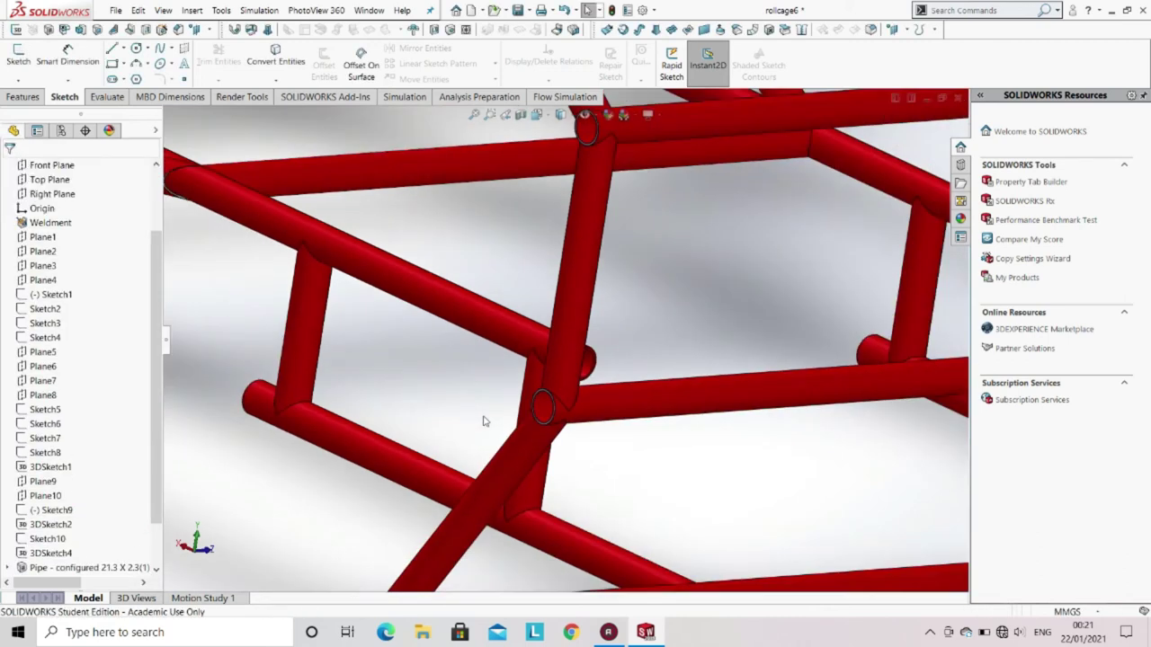
{"action": "scroll", "coordinate": [483, 420], "scroll_direction": "up", "scroll_amount": 4}
Step: Edit Sketch2 to show its lines with the 621.93 and 254.00 dimensions
{"action": "scroll", "coordinate": [447, 284], "scroll_direction": "up", "scroll_amount": 3}
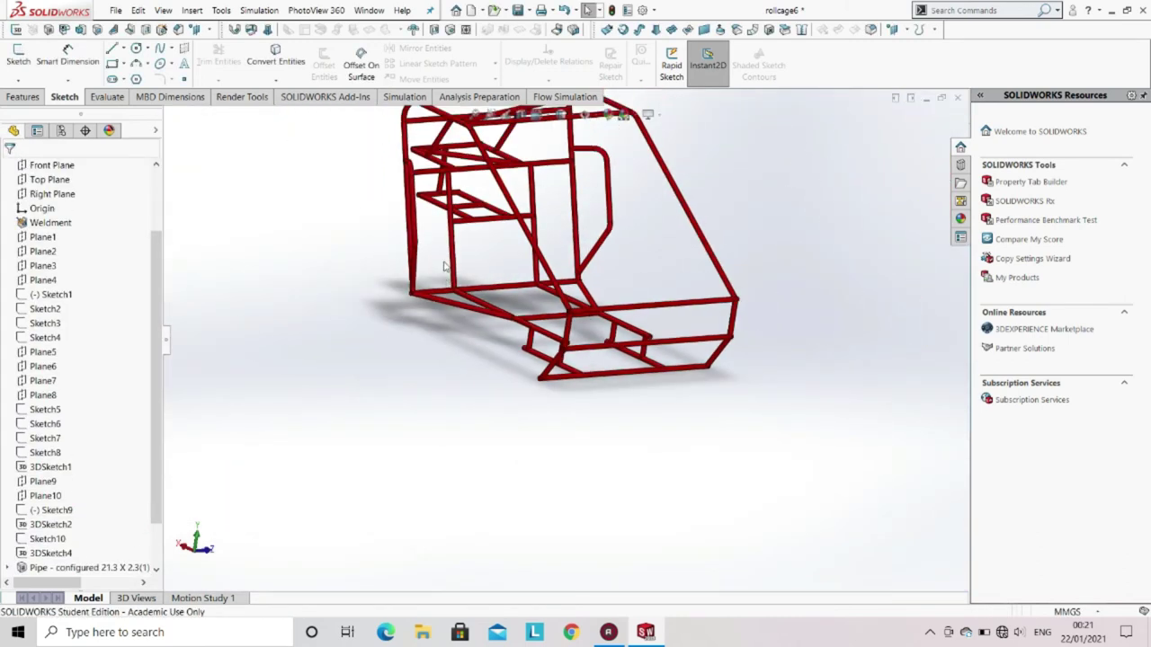
{"action": "middle_click_drag", "start_coordinate": [447, 284], "coordinate": [360, 341]}
{"action": "scroll", "coordinate": [87, 397], "scroll_direction": "down", "scroll_amount": 1}
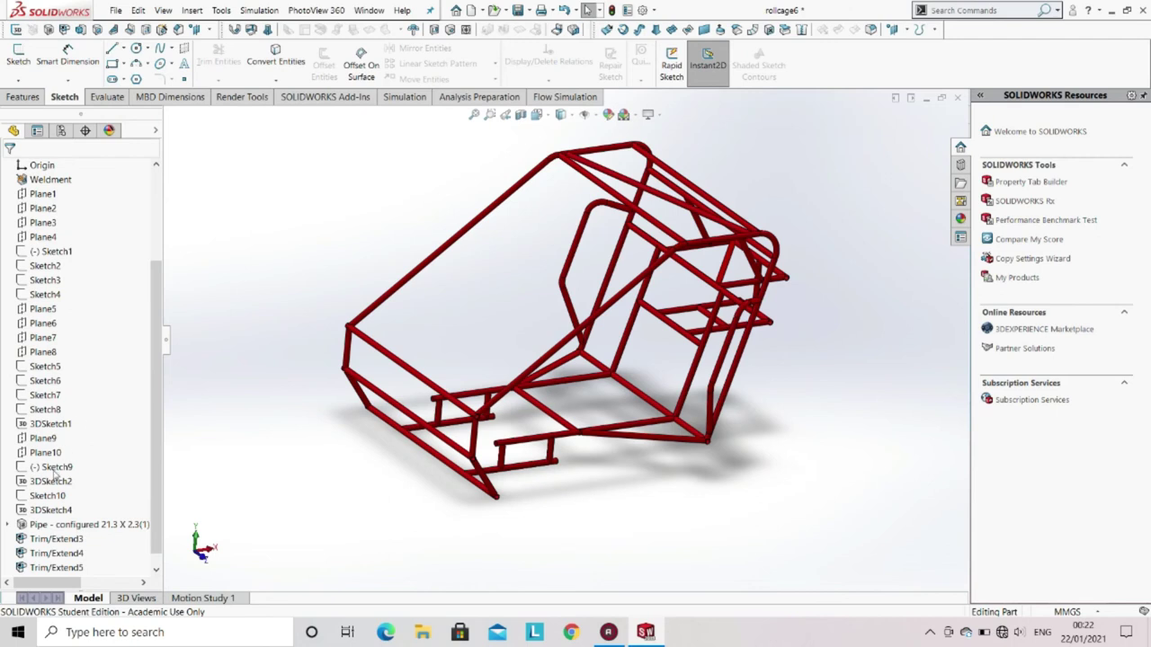
{"action": "scroll", "coordinate": [56, 477], "scroll_direction": "up", "scroll_amount": 3}
{"action": "left_click", "coordinate": [45, 396]}
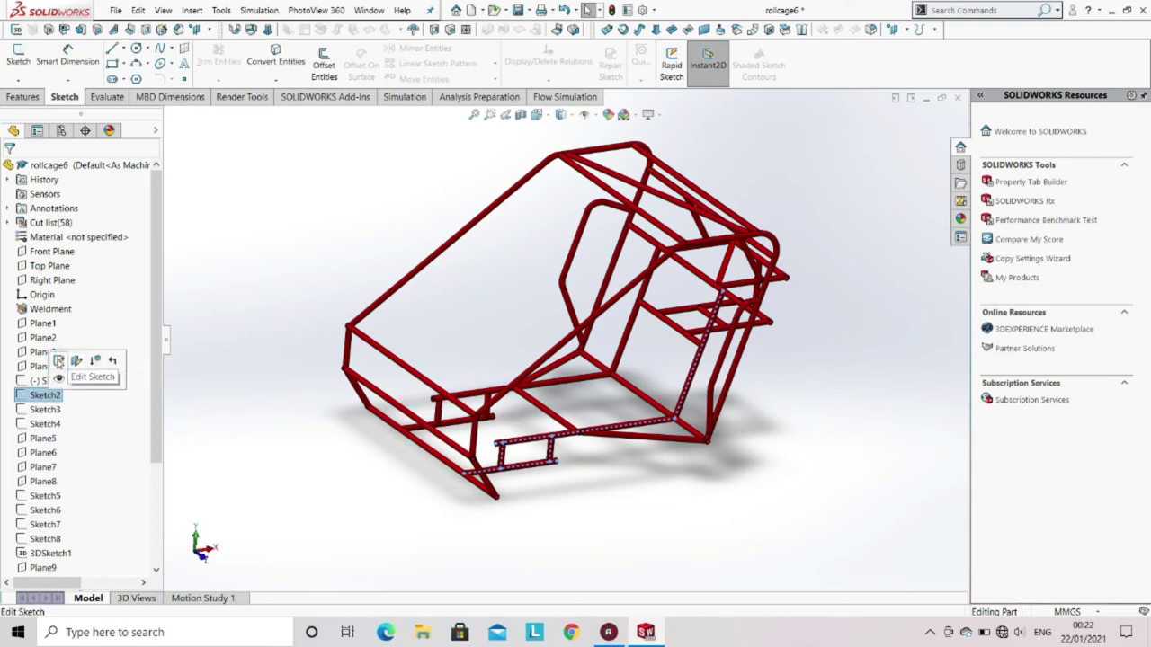
{"action": "left_click", "coordinate": [57, 360]}
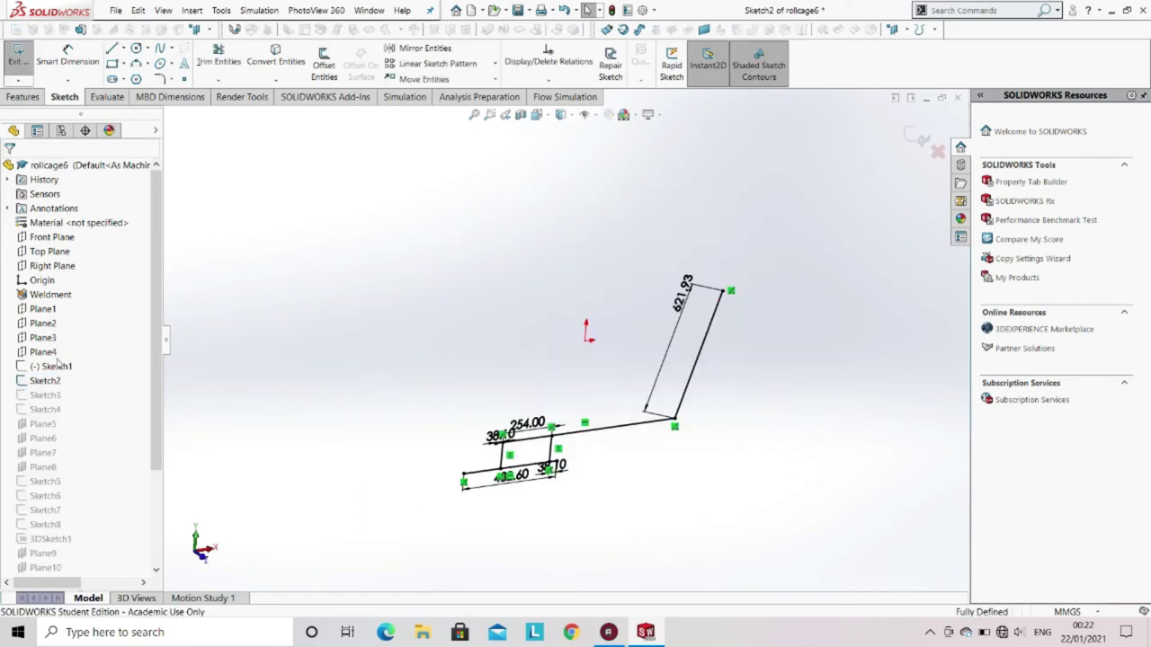
Step: In a face-on view, draw a horizontal line and a vertical post down to the base line
{"action": "left_click", "coordinate": [546, 121]}
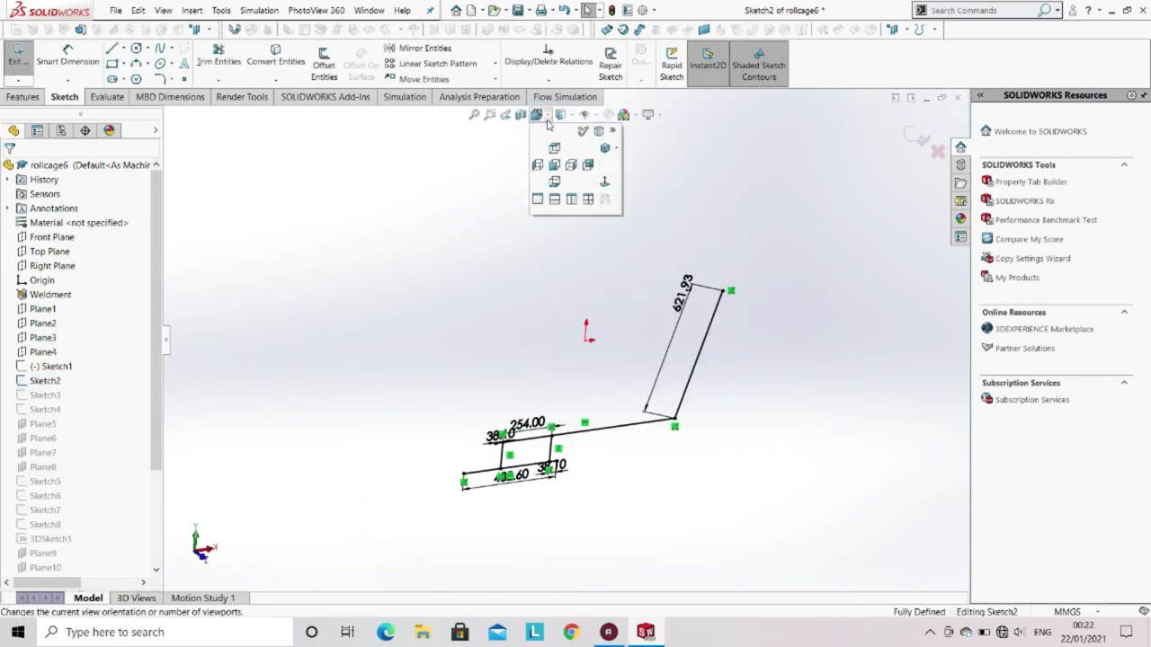
{"action": "left_click", "coordinate": [606, 184]}
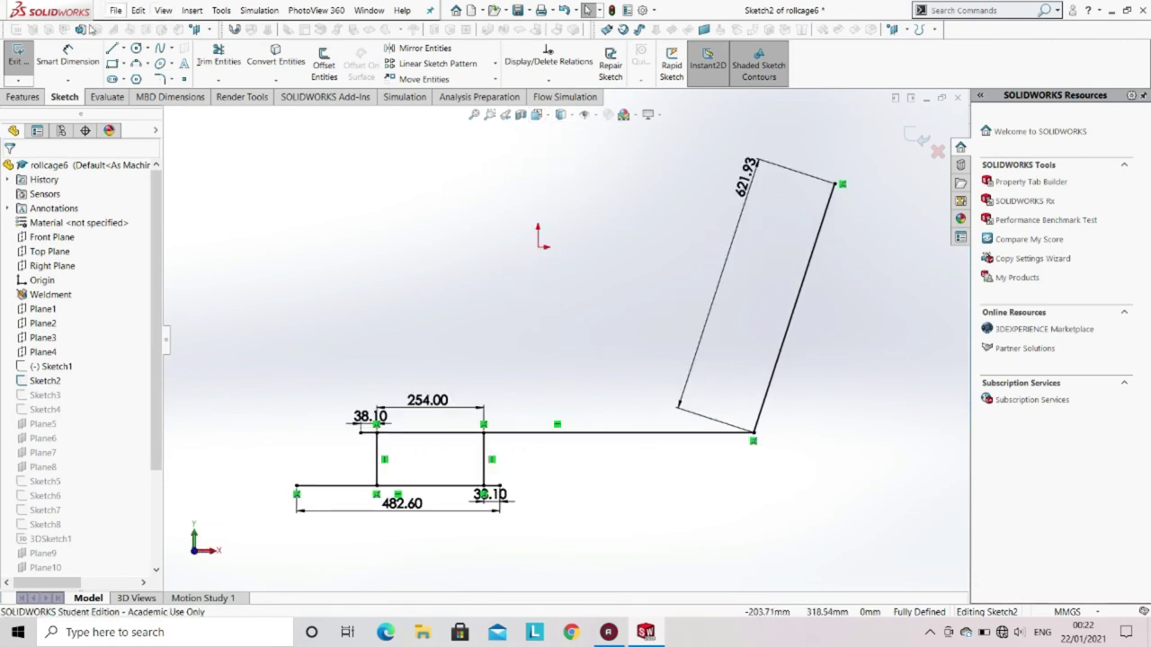
{"action": "left_click", "coordinate": [112, 50]}
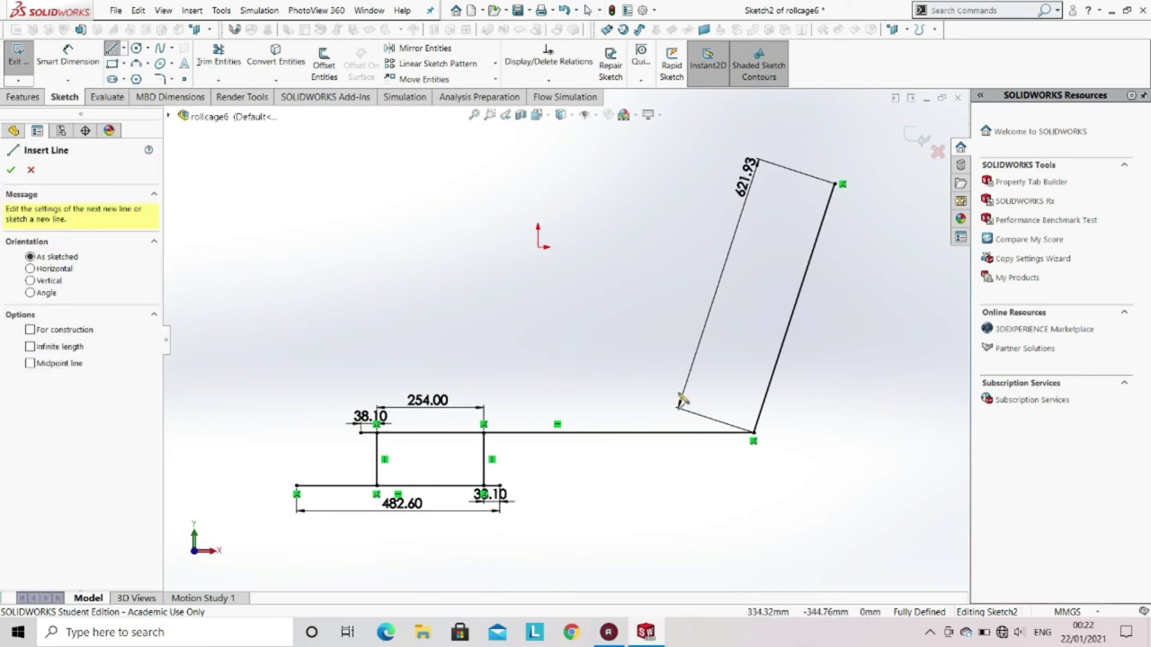
{"action": "left_click", "coordinate": [772, 378]}
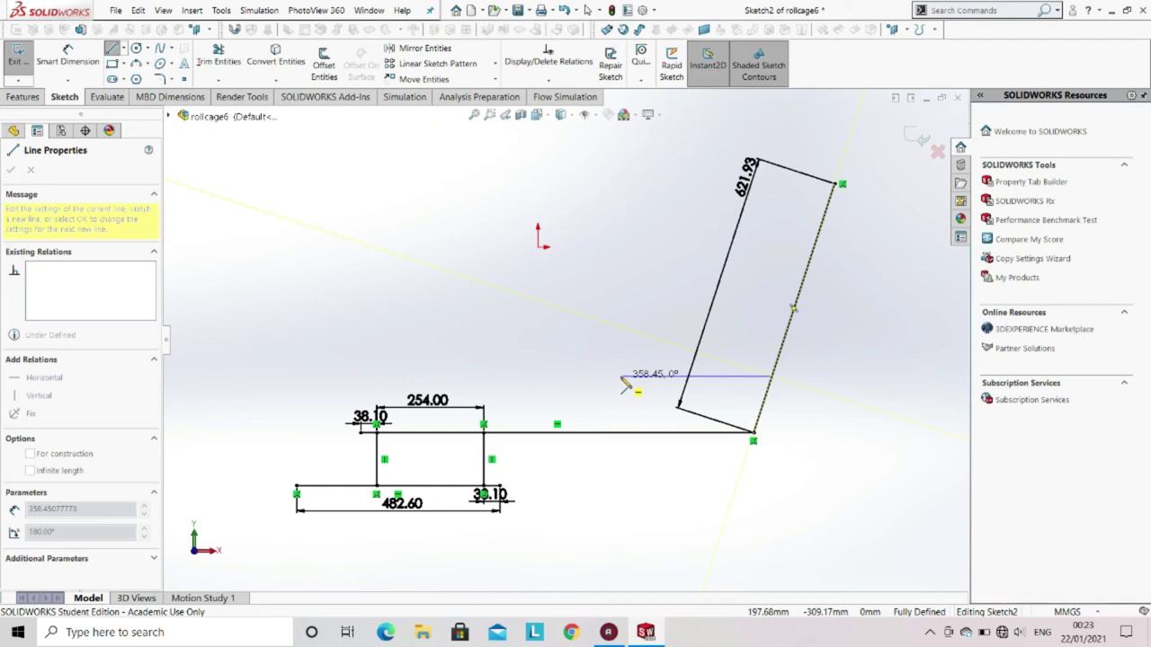
{"action": "left_click", "coordinate": [622, 377]}
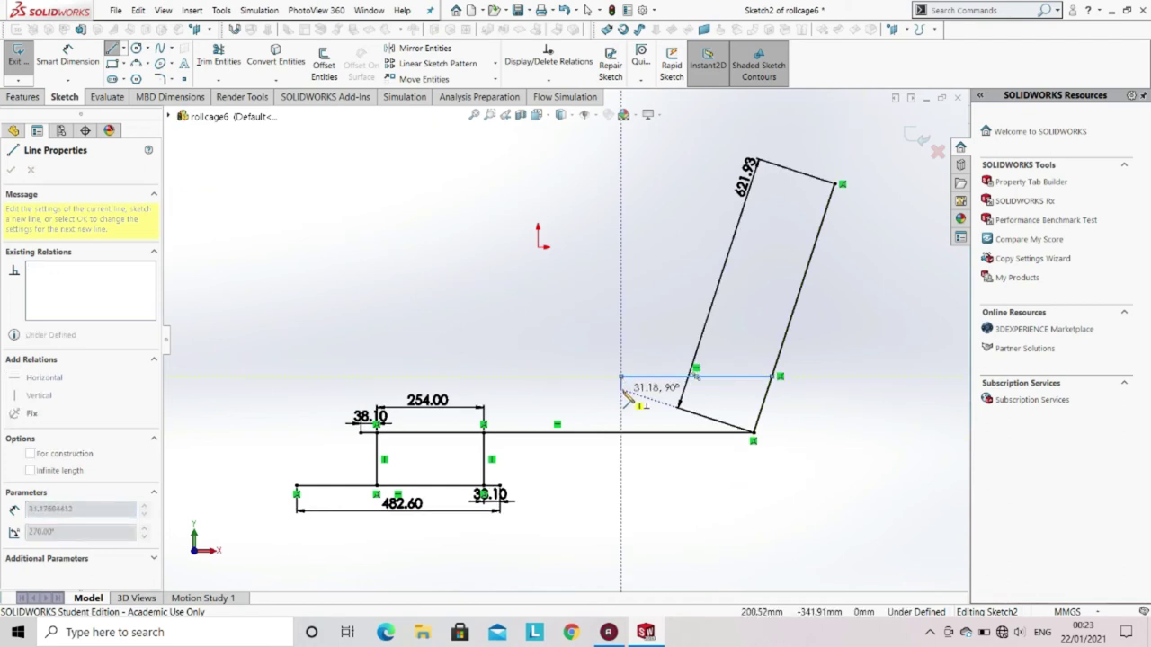
{"action": "key", "text": "Escape"}
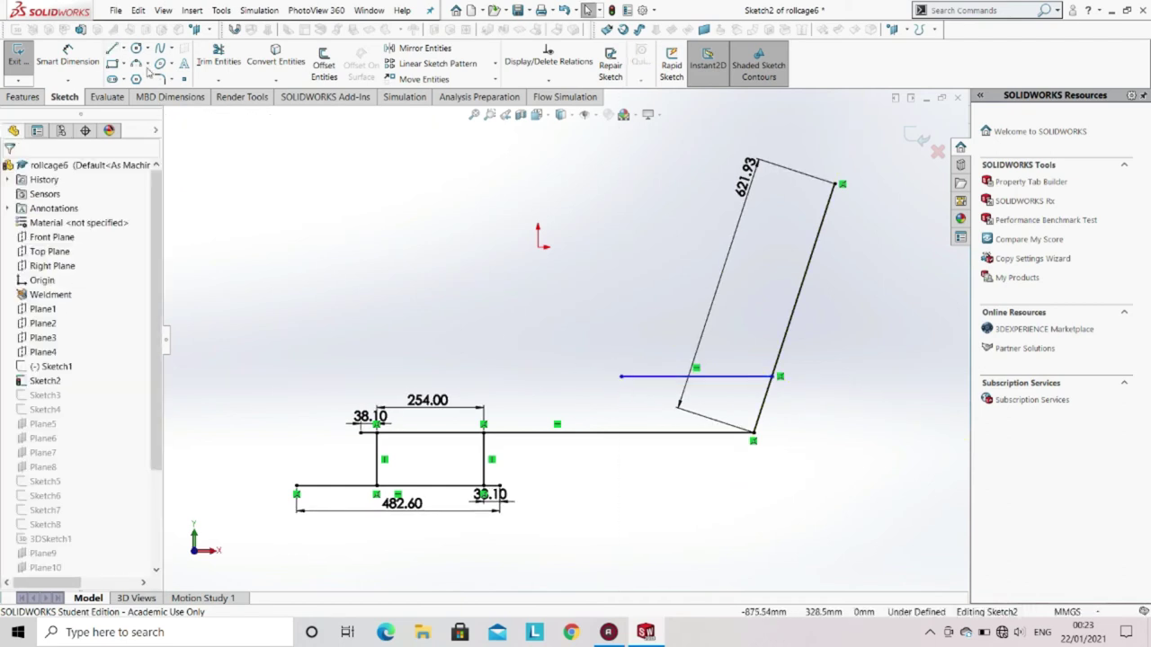
{"action": "left_click", "coordinate": [111, 48]}
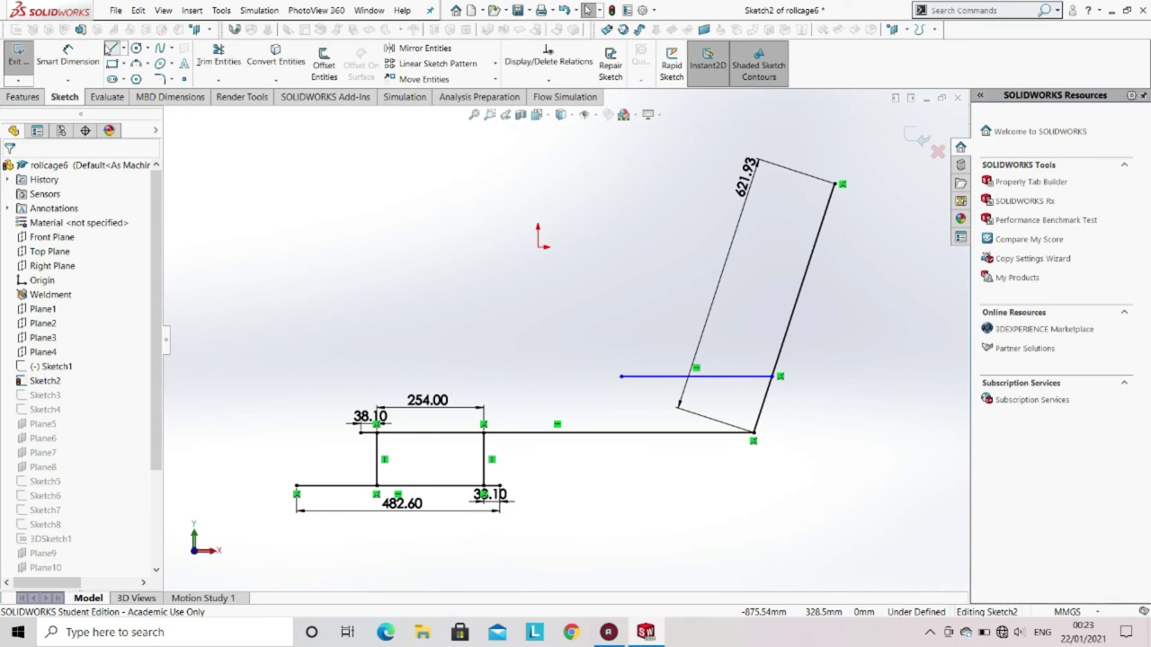
{"action": "left_click", "coordinate": [632, 377]}
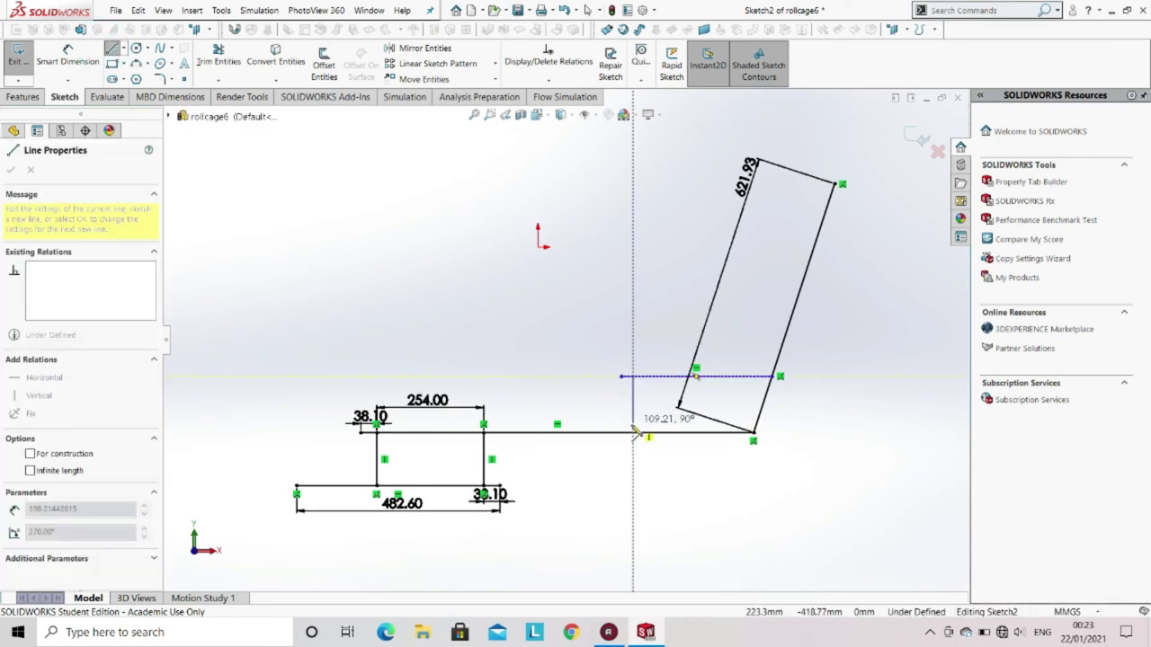
{"action": "left_click", "coordinate": [634, 433]}
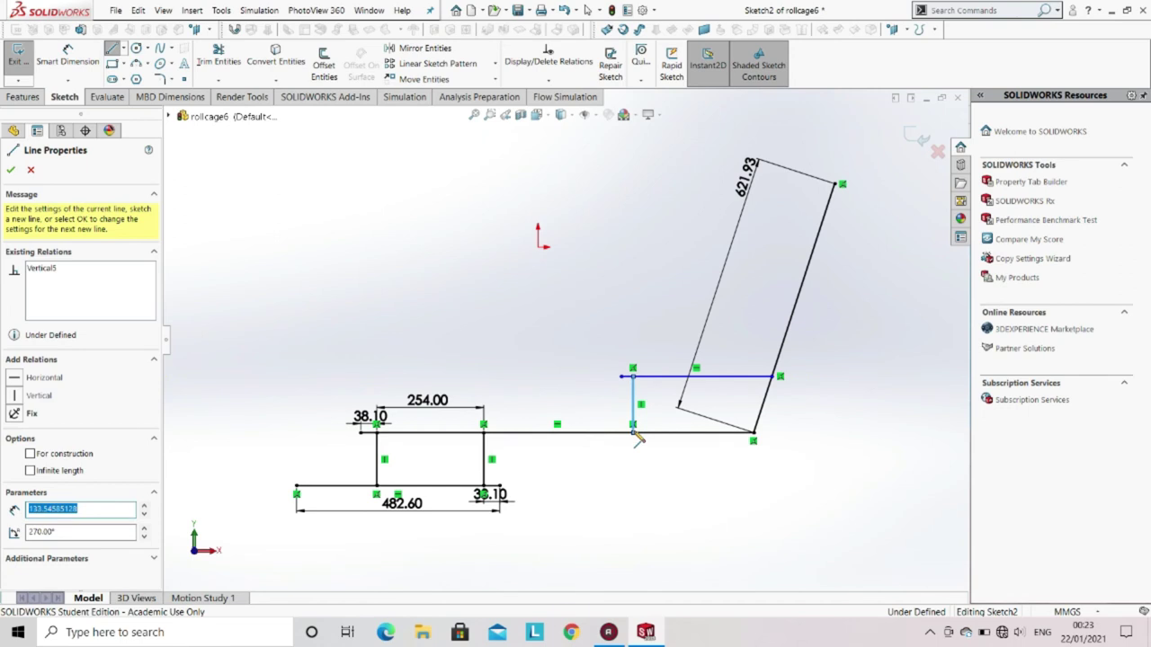
{"action": "key", "text": "Escape"}
Step: Dimension the horizontal line's length and place the post 350 mm from the corner
{"action": "left_click", "coordinate": [67, 62]}
{"action": "left_click", "coordinate": [658, 376]}
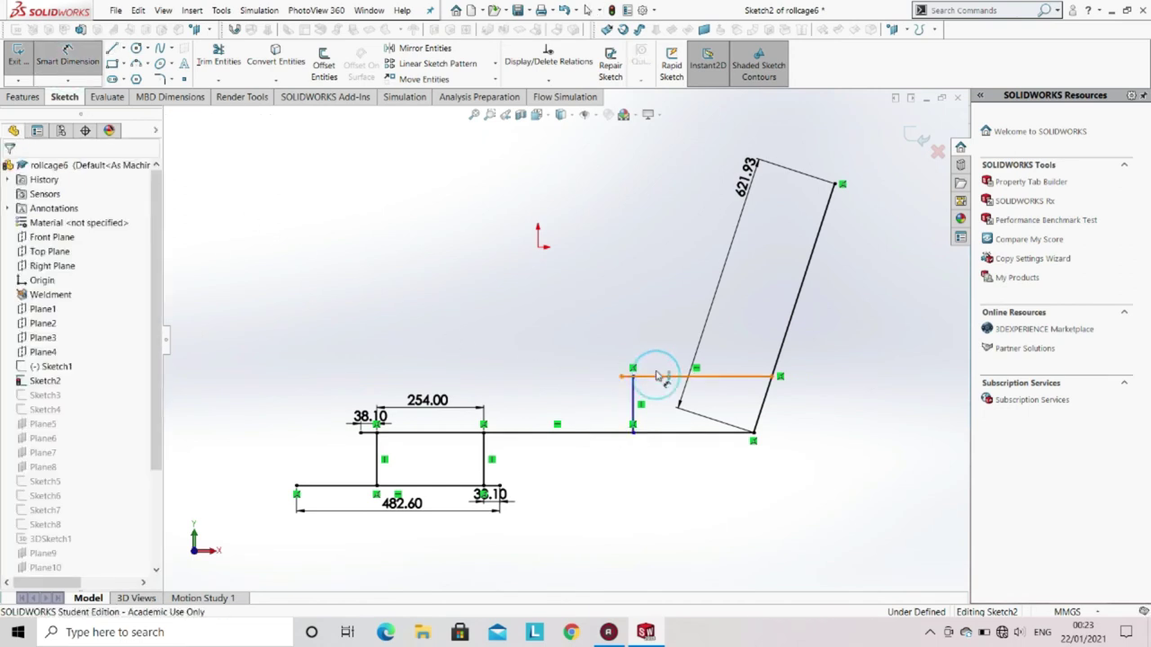
{"action": "left_click", "coordinate": [658, 376]}
{"action": "left_click", "coordinate": [662, 319]}
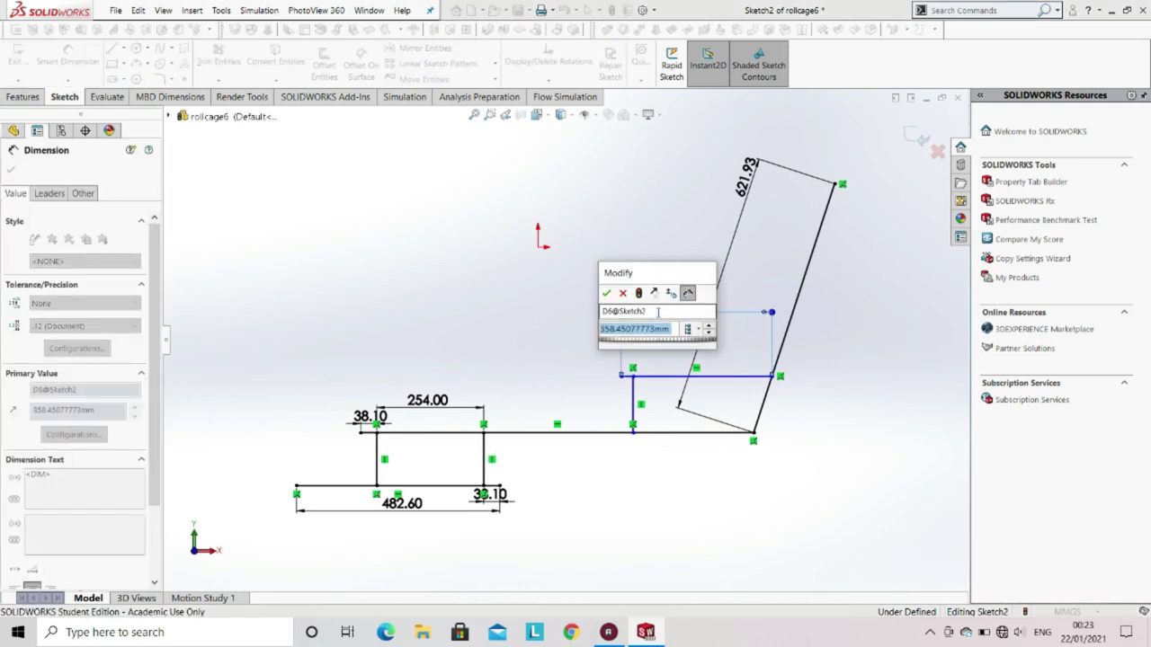
{"action": "left_click", "coordinate": [658, 311]}
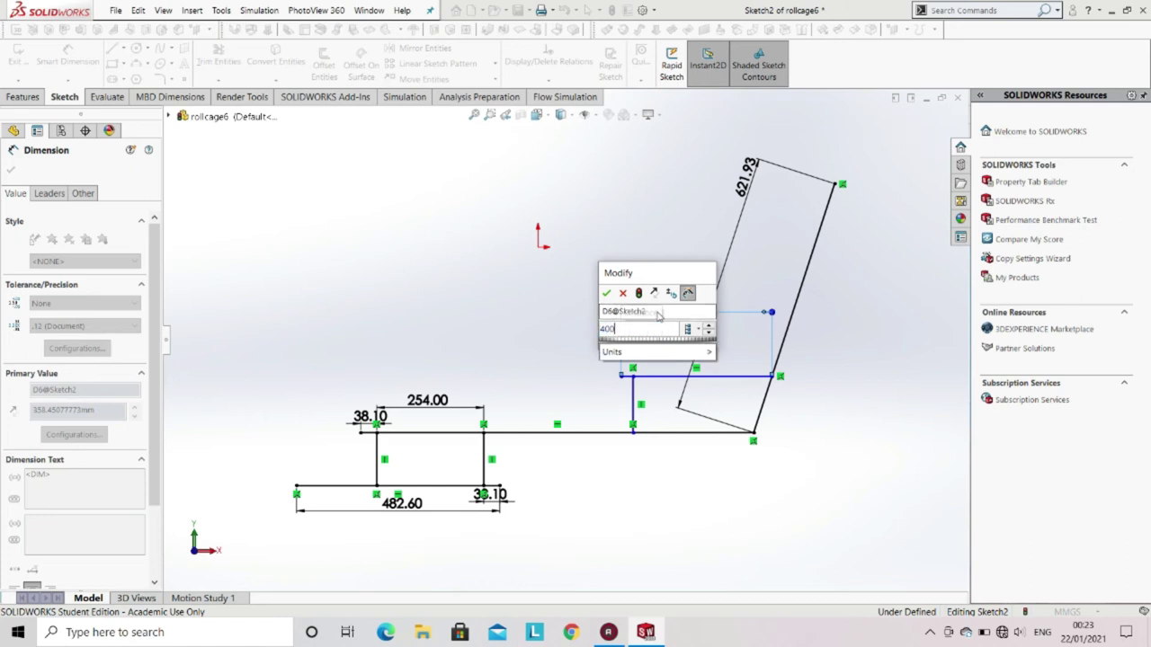
{"action": "key", "text": "Return"}
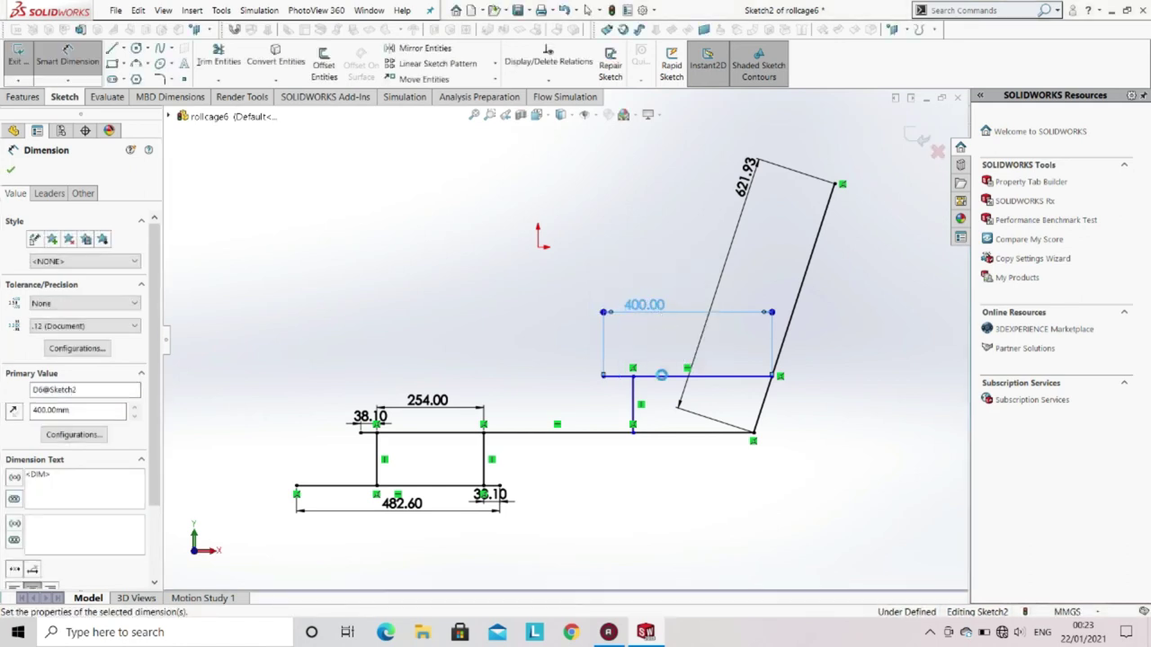
{"action": "left_click", "coordinate": [637, 406]}
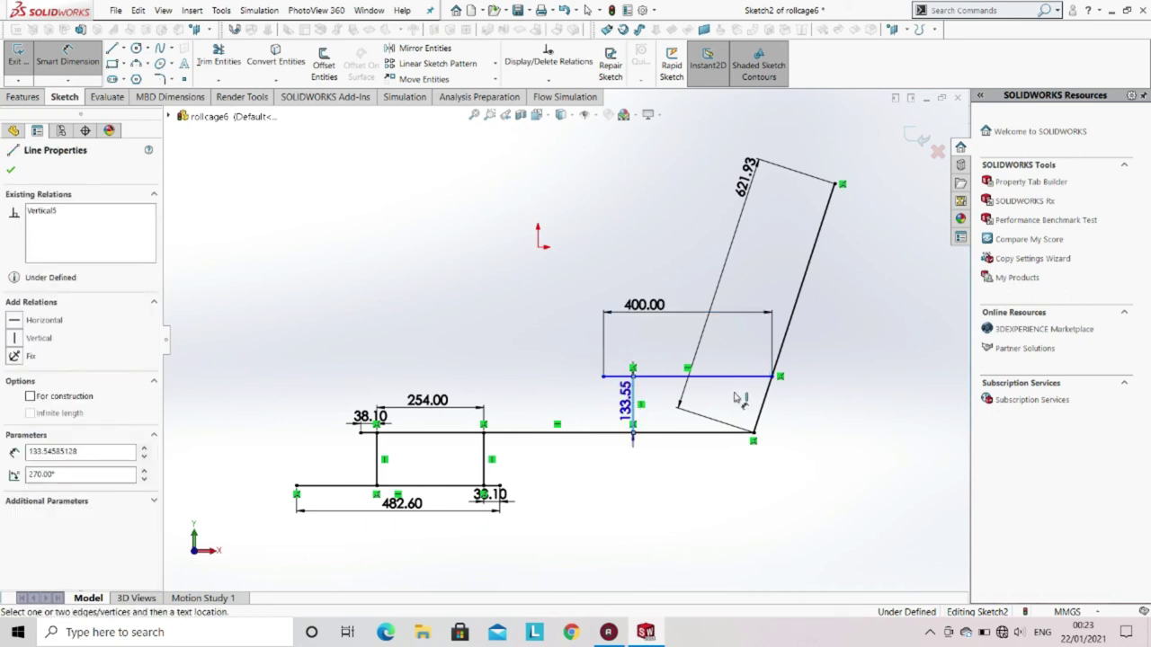
{"action": "left_click", "coordinate": [779, 377]}
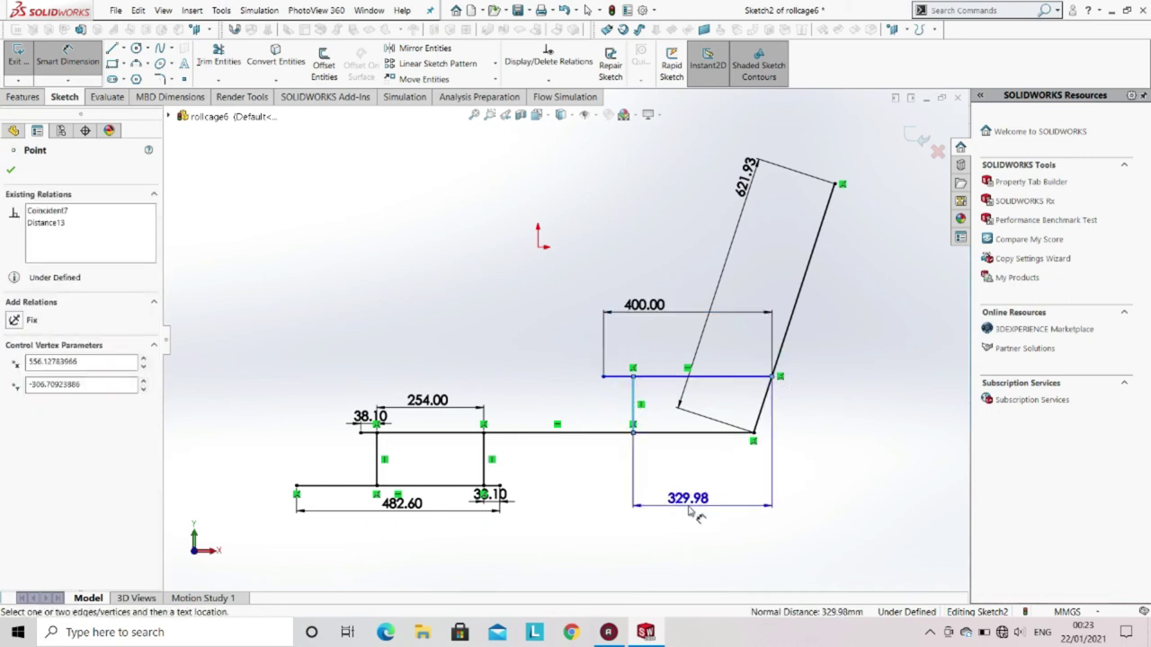
{"action": "left_click", "coordinate": [691, 511]}
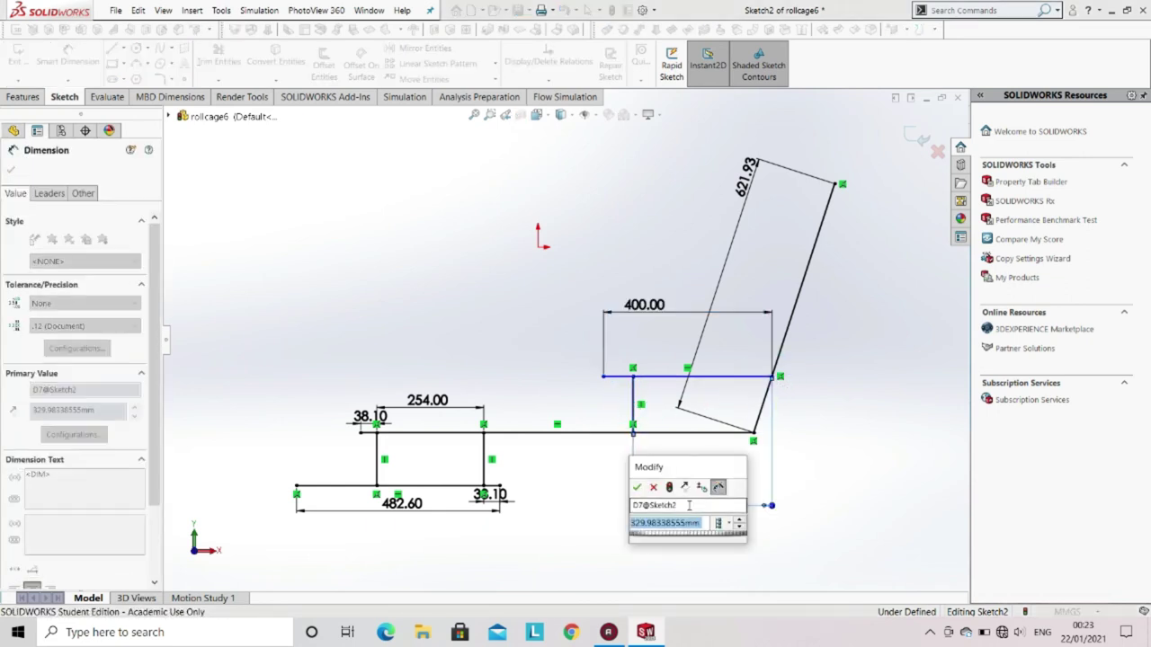
{"action": "type", "text": "350"}
{"action": "key", "text": "Return"}
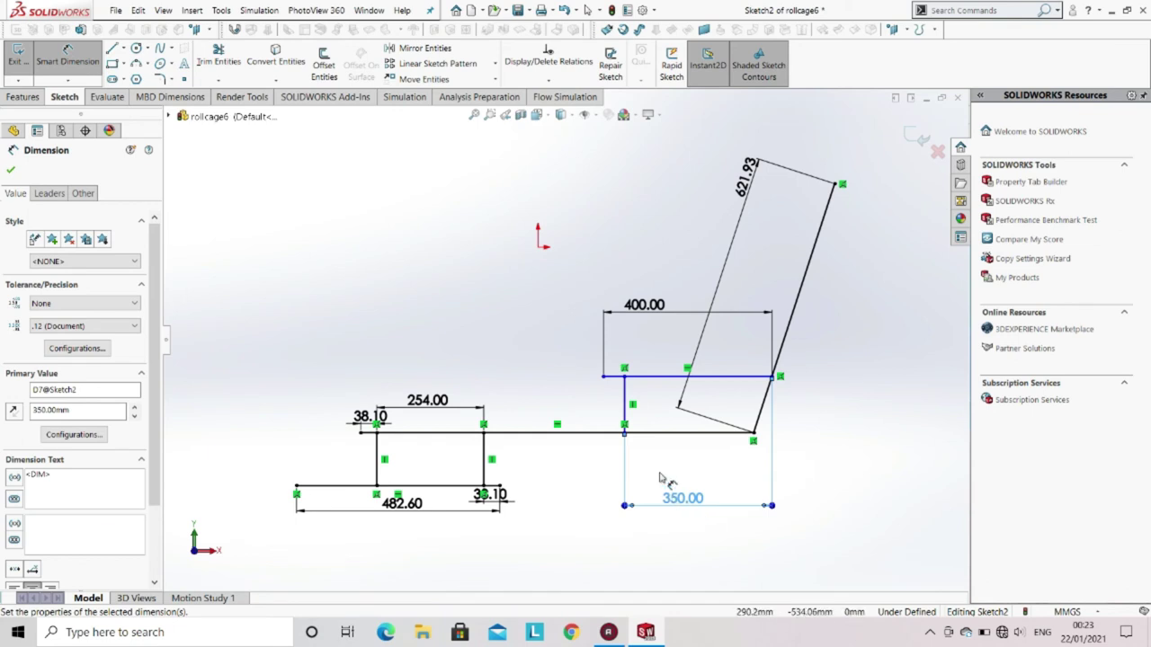
Step: Set the spacing between the horizontal lines to 120 mm and exit the sketch
{"action": "left_click", "coordinate": [659, 376]}
{"action": "left_click", "coordinate": [669, 434]}
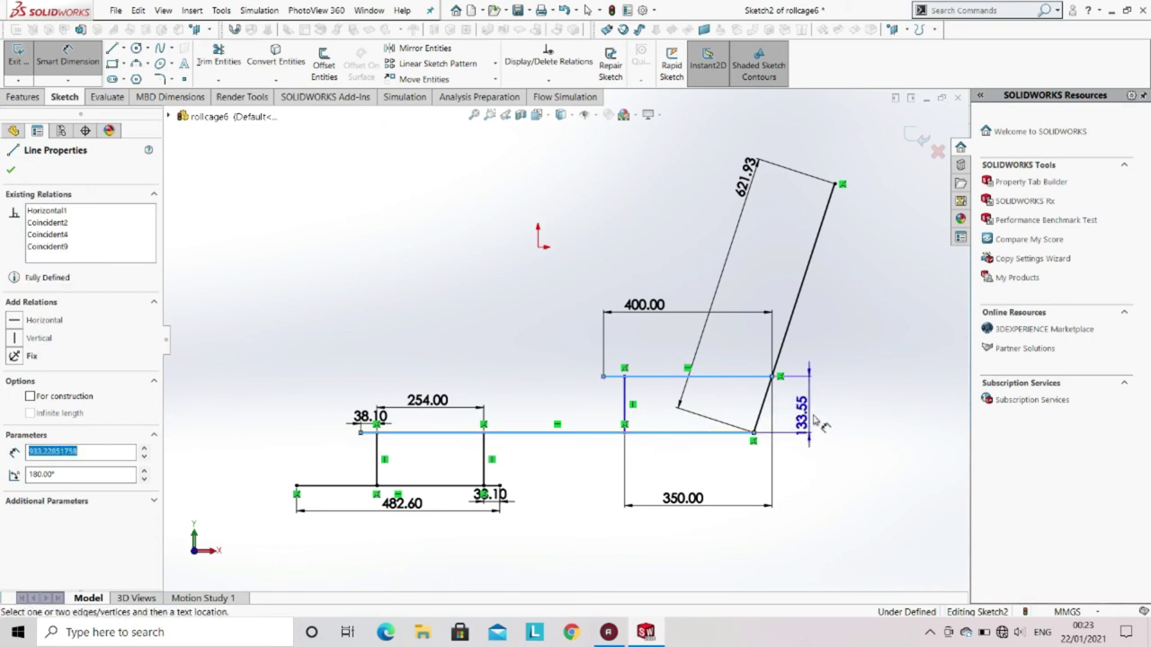
{"action": "left_click", "coordinate": [874, 414]}
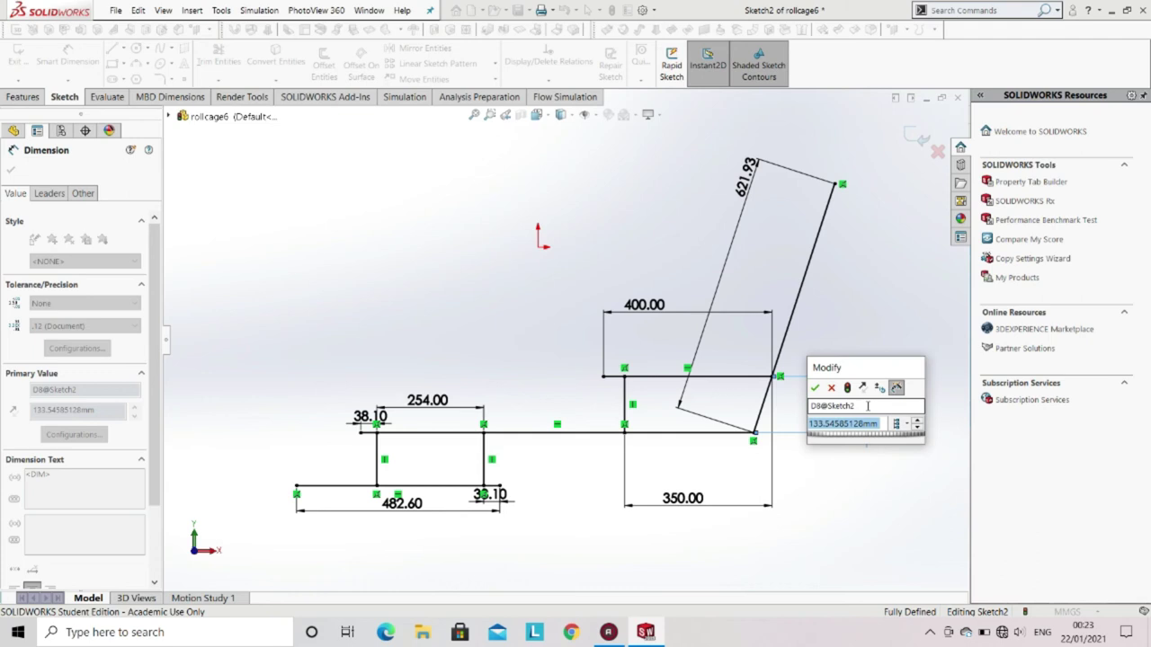
{"action": "type", "text": "120"}
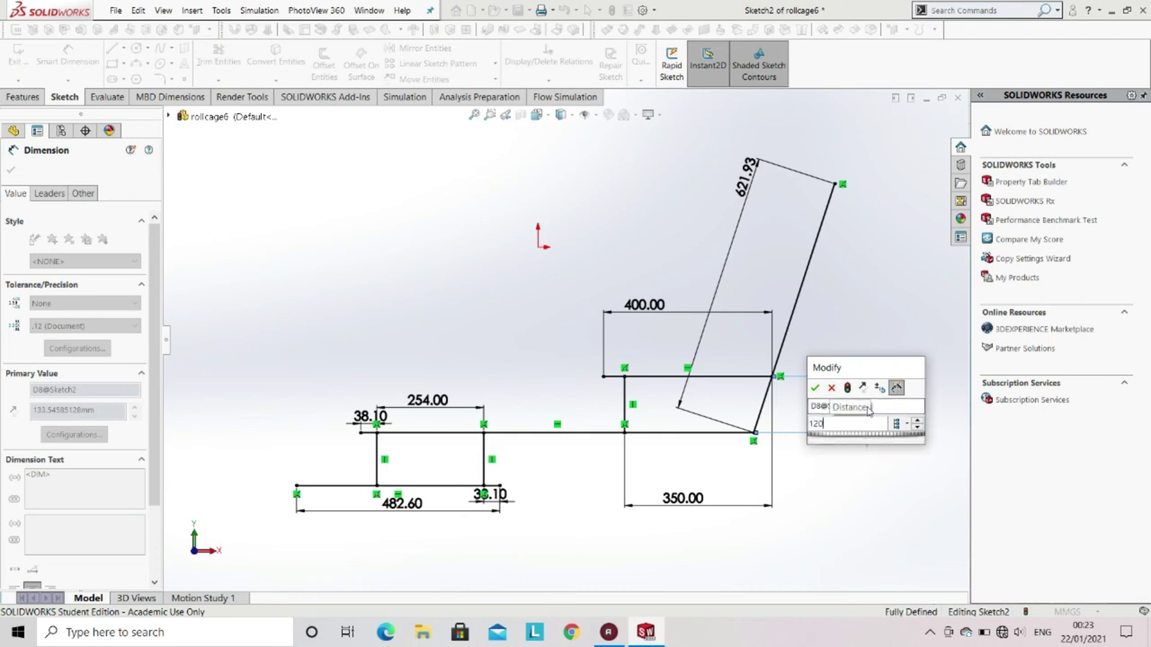
{"action": "key", "text": "Return"}
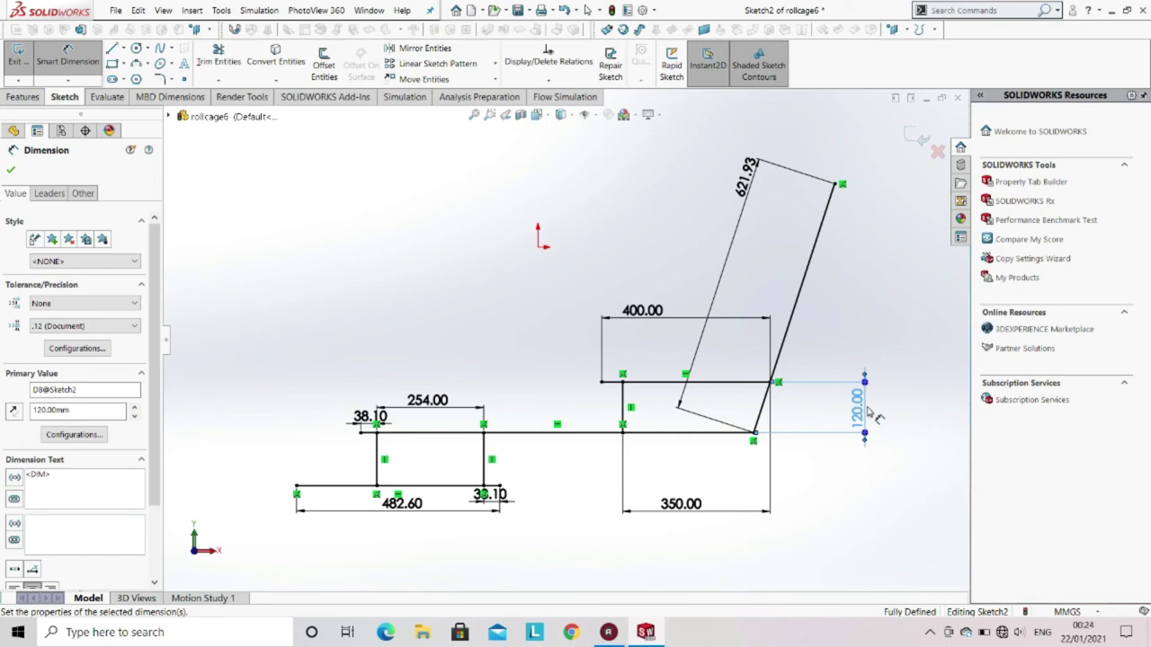
{"action": "left_click", "coordinate": [24, 62]}
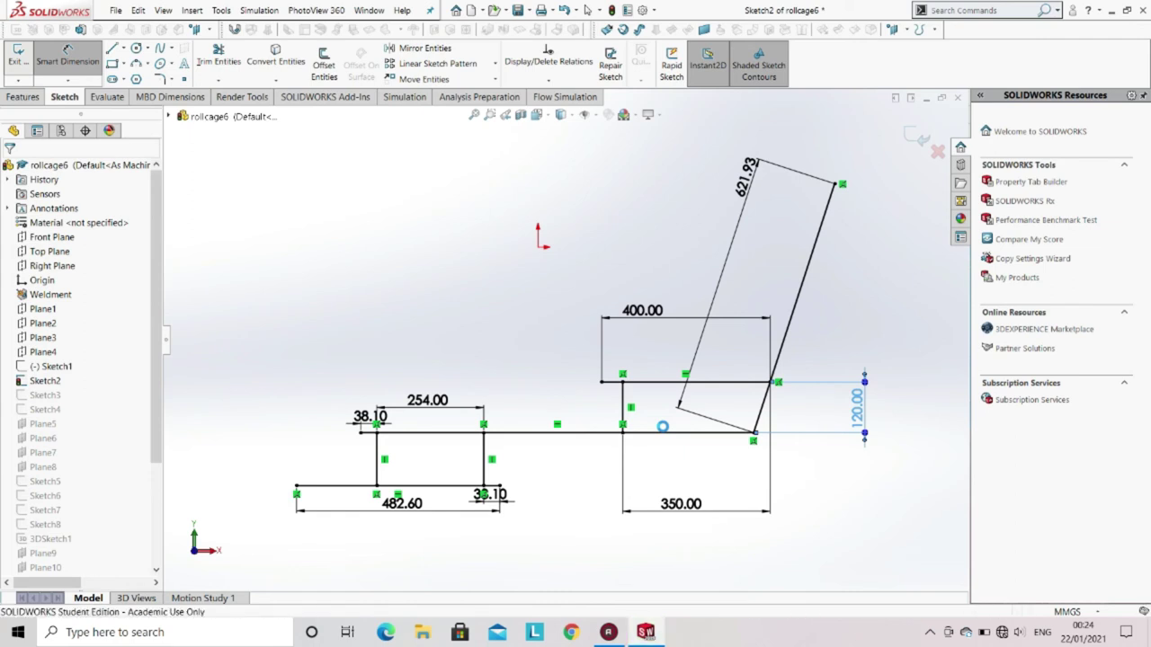
Step: Fit and orbit the roll cage, checking which lines belong to Sketch1, Sketch2 and Sketch3
{"action": "key", "text": "f"}
{"action": "middle_click_drag", "start_coordinate": [649, 391], "coordinate": [430, 441]}
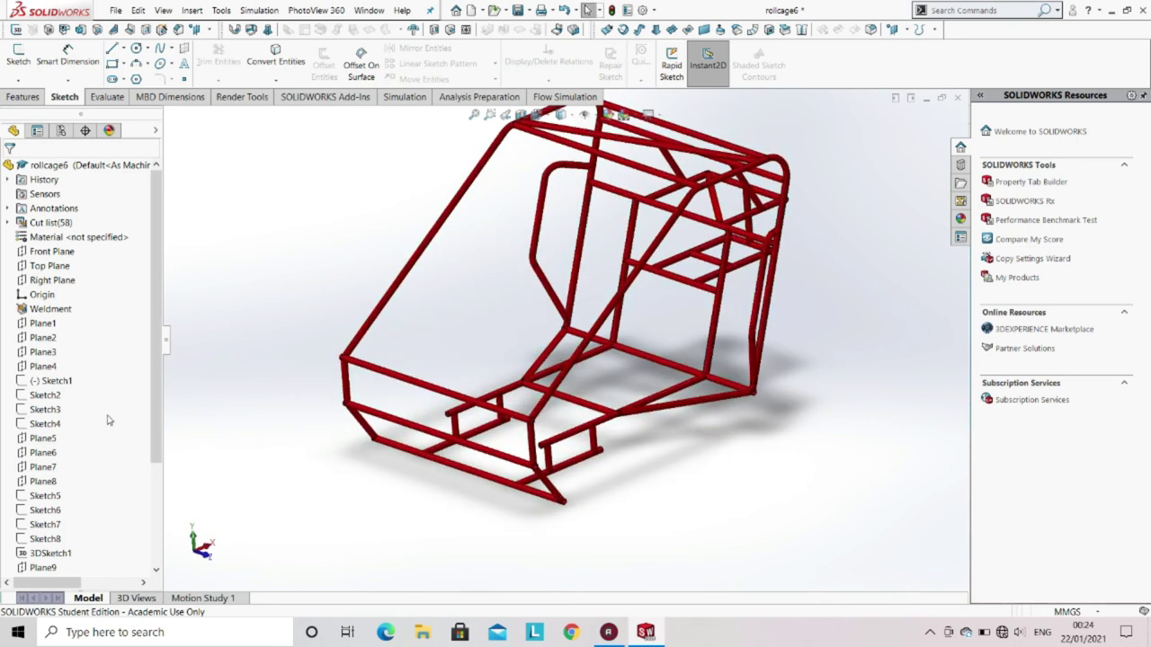
{"action": "left_click", "coordinate": [45, 410]}
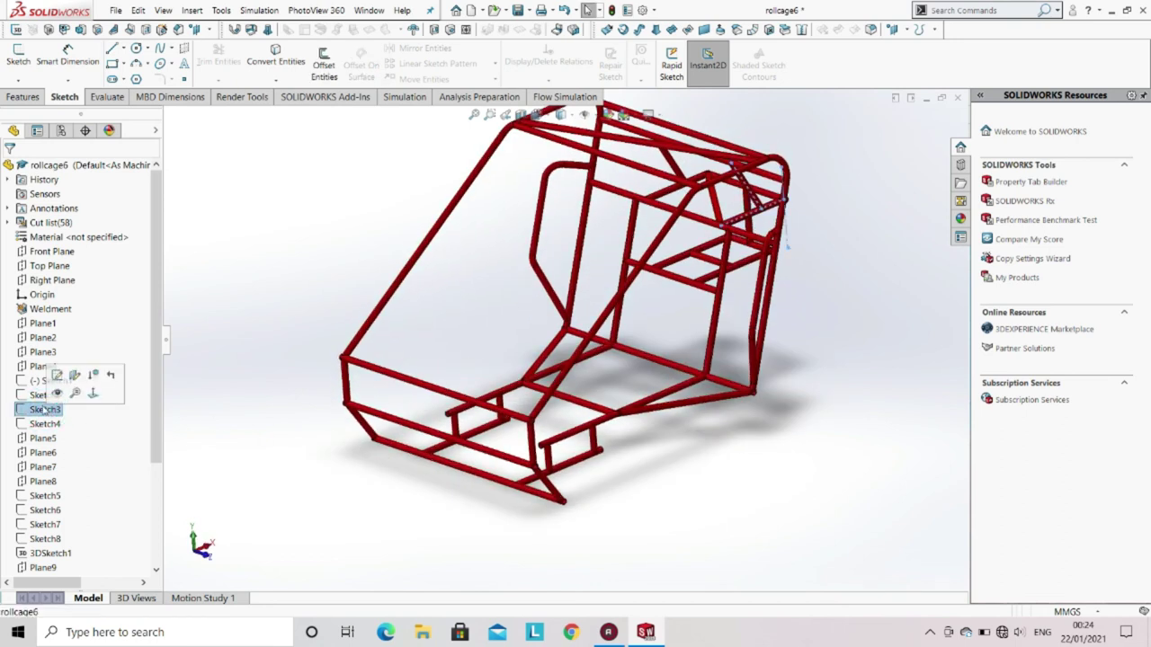
{"action": "left_click", "coordinate": [41, 395]}
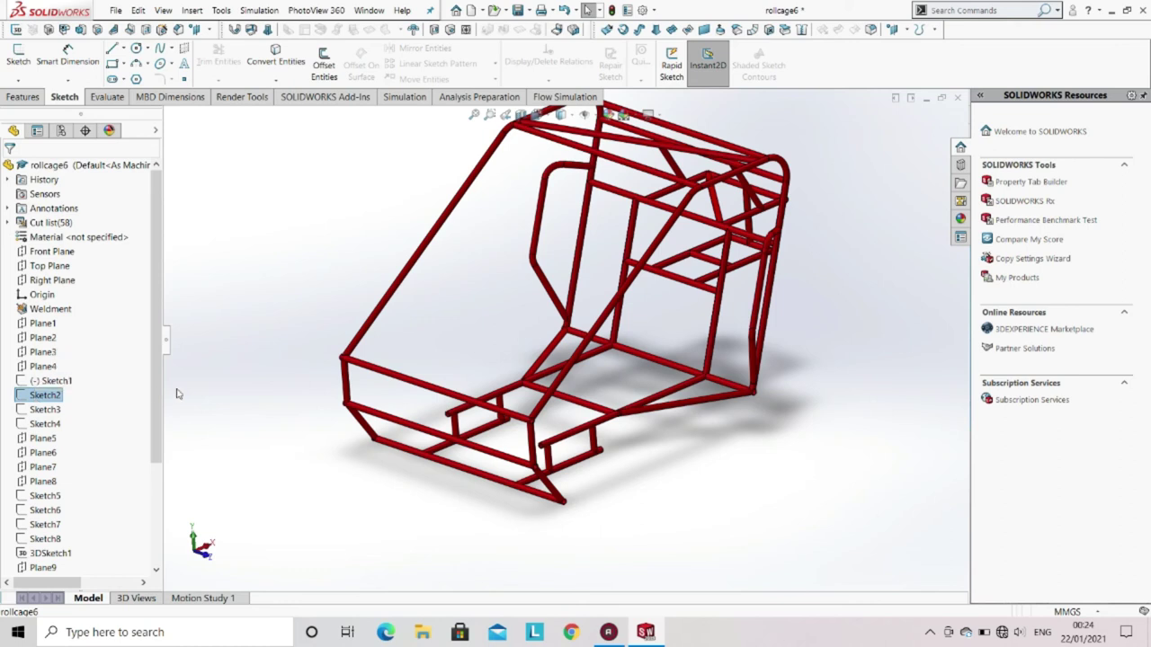
{"action": "left_click", "coordinate": [55, 382]}
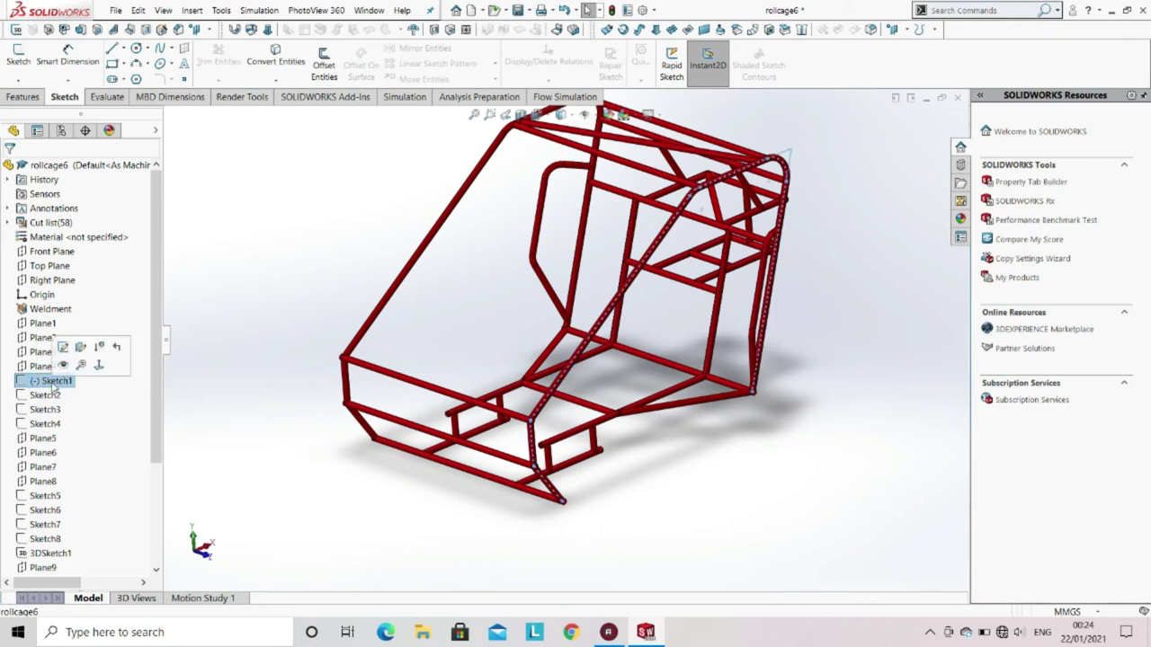
Step: Show Sketch2's lines in the model and start editing Sketch6
{"action": "left_click", "coordinate": [45, 397]}
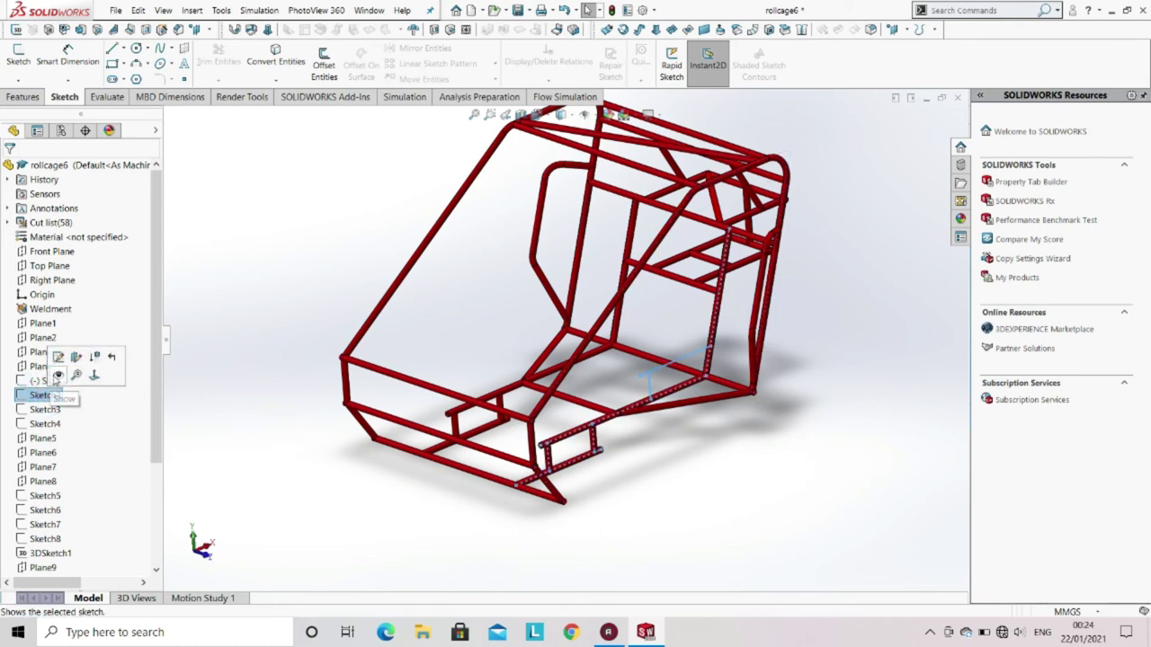
{"action": "left_click", "coordinate": [55, 378]}
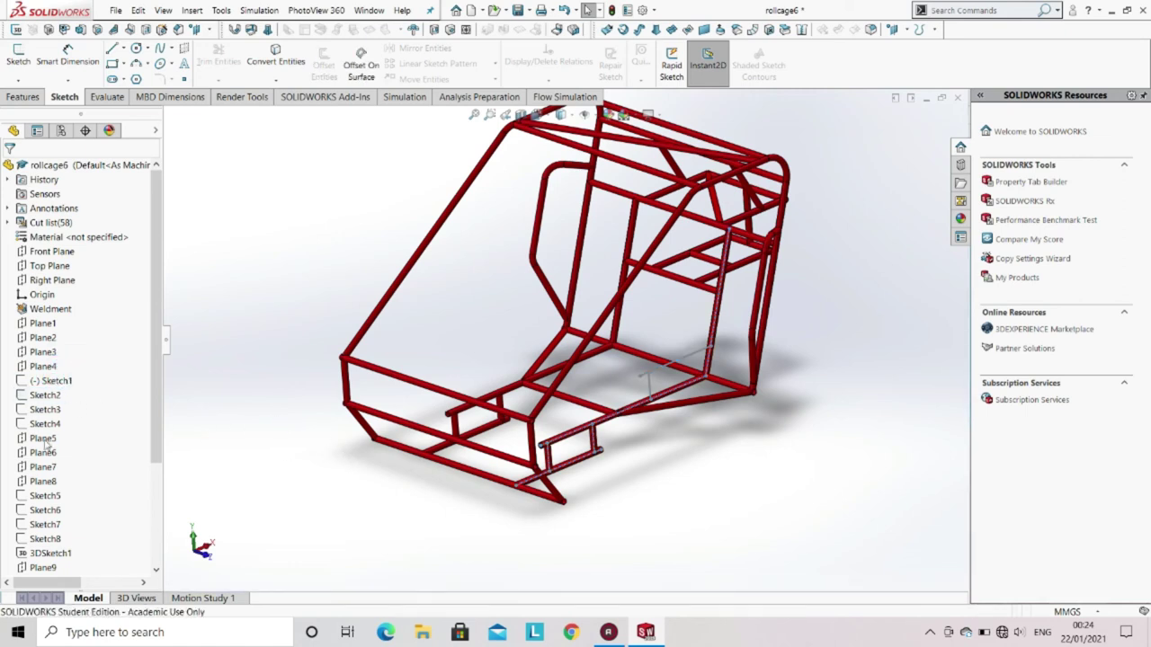
{"action": "left_click", "coordinate": [46, 511]}
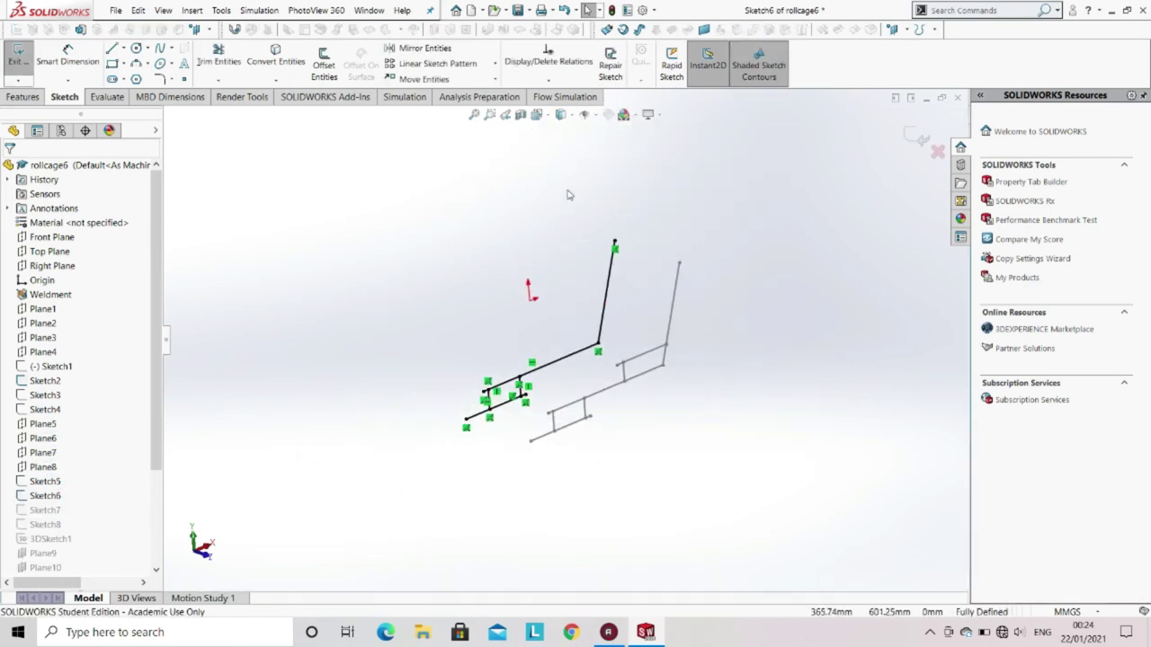
Step: View Sketch6 Normal To and draw a 400 mm horizontal line to the slanted tube
{"action": "left_click", "coordinate": [536, 114]}
{"action": "left_click", "coordinate": [603, 184]}
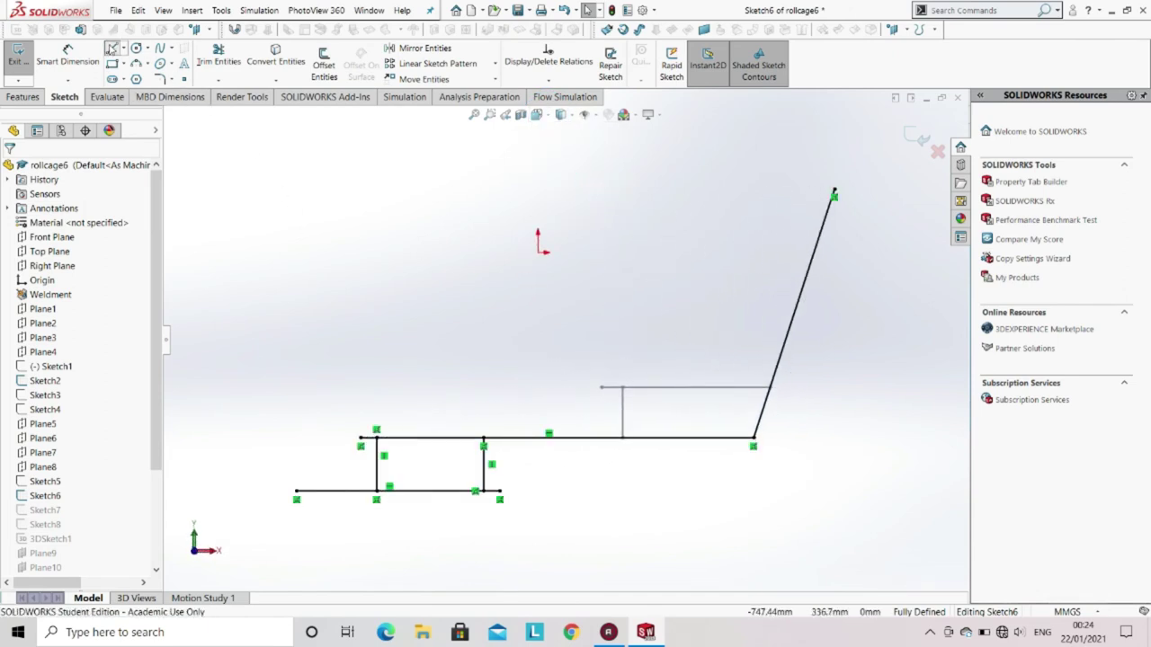
{"action": "left_click", "coordinate": [110, 49]}
{"action": "left_click", "coordinate": [601, 388]}
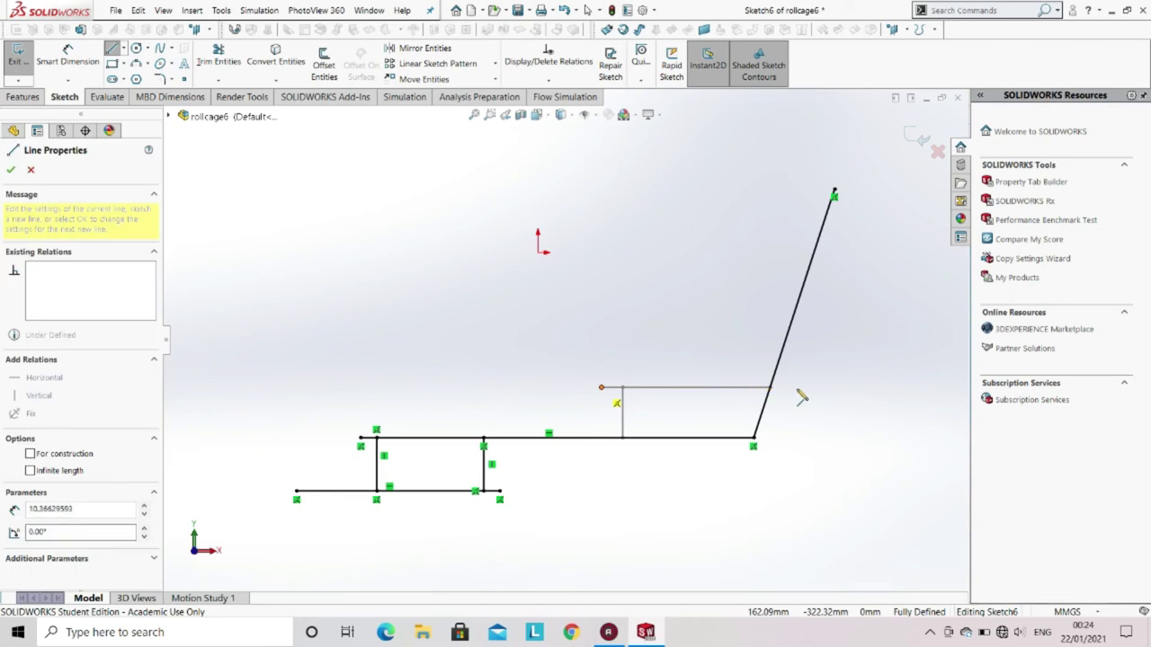
{"action": "left_click", "coordinate": [770, 388]}
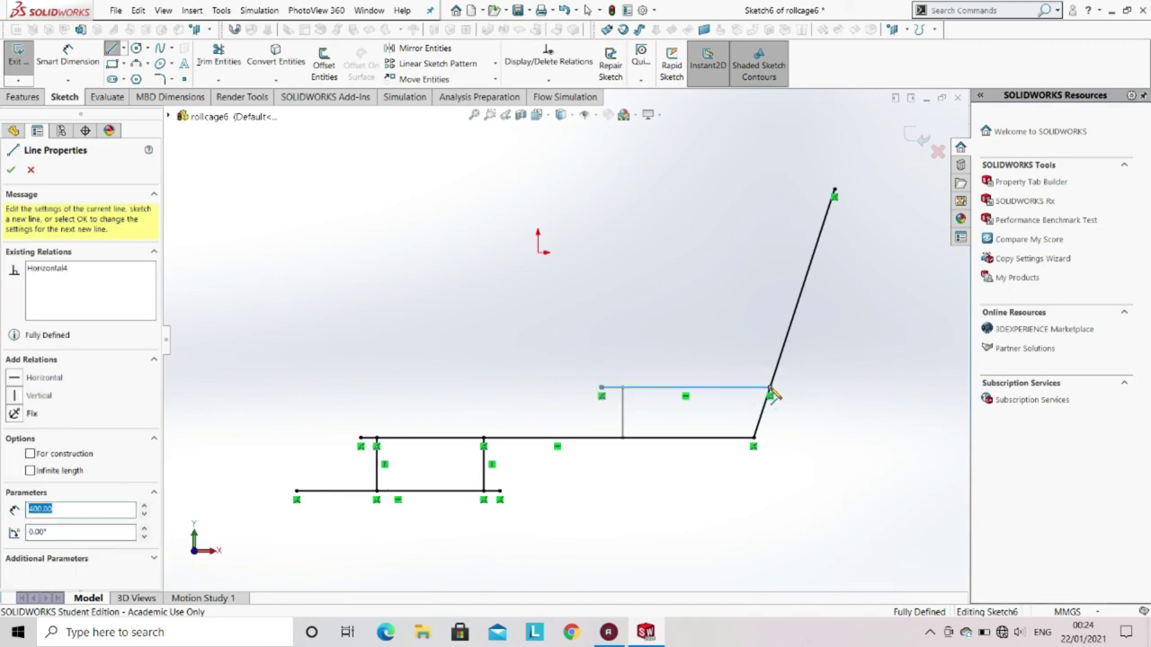
{"action": "key", "text": "Escape"}
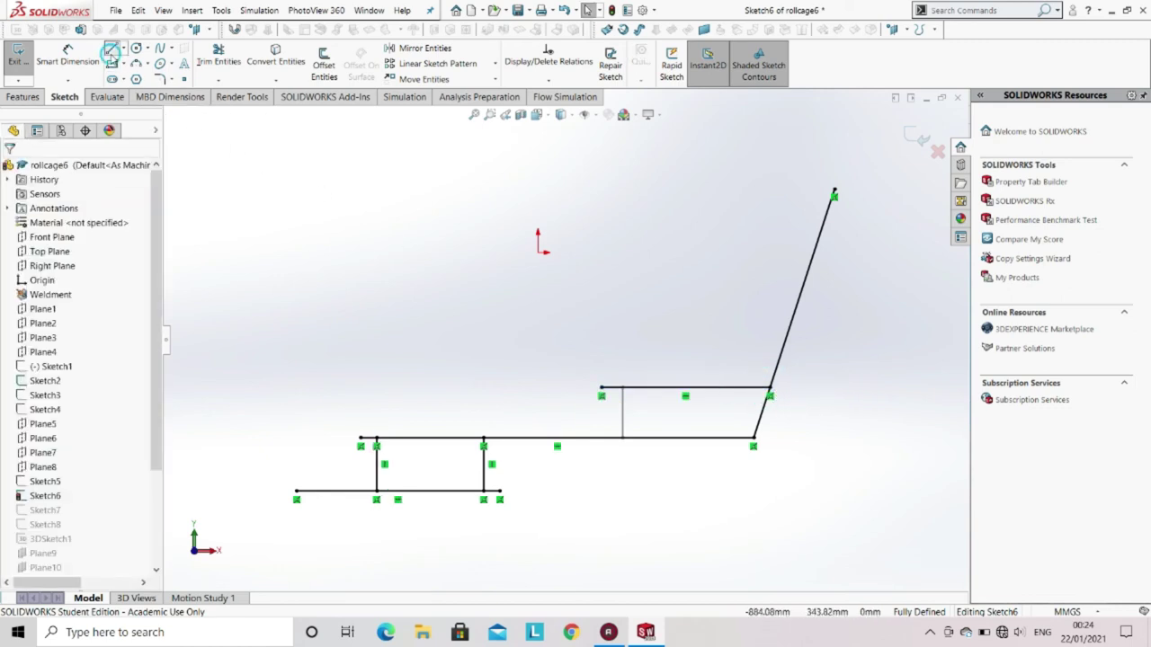
Step: Draw a 120 mm vertical post down to the lower rail and exit the sketch
{"action": "left_click", "coordinate": [109, 50]}
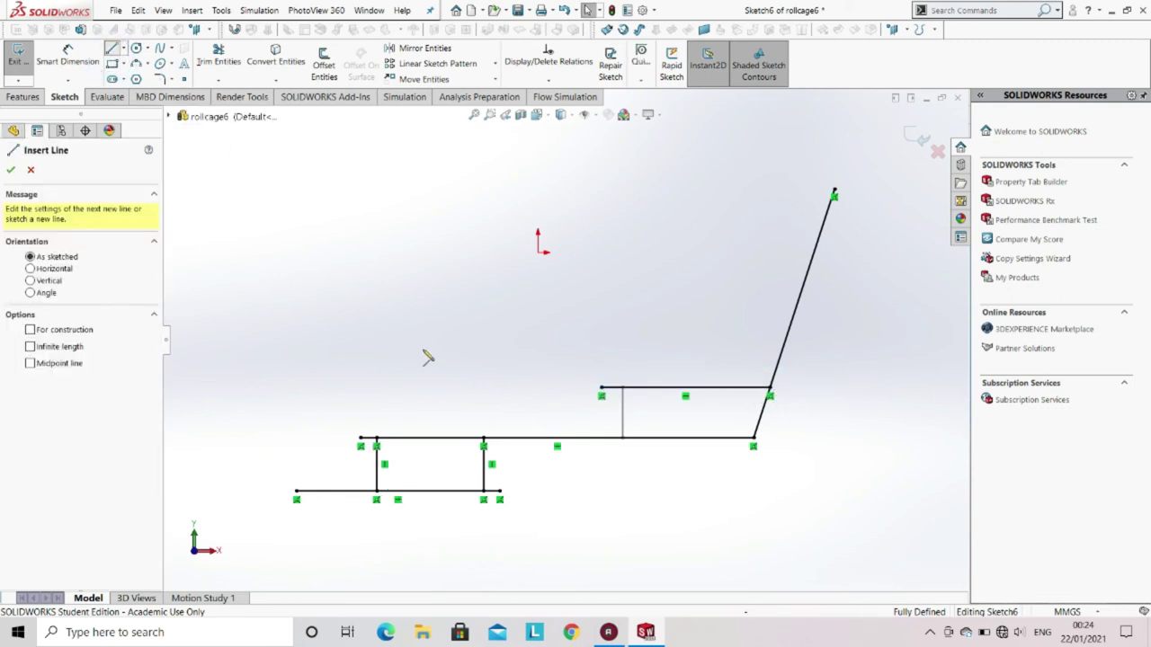
{"action": "left_click", "coordinate": [623, 388]}
{"action": "left_click", "coordinate": [623, 438]}
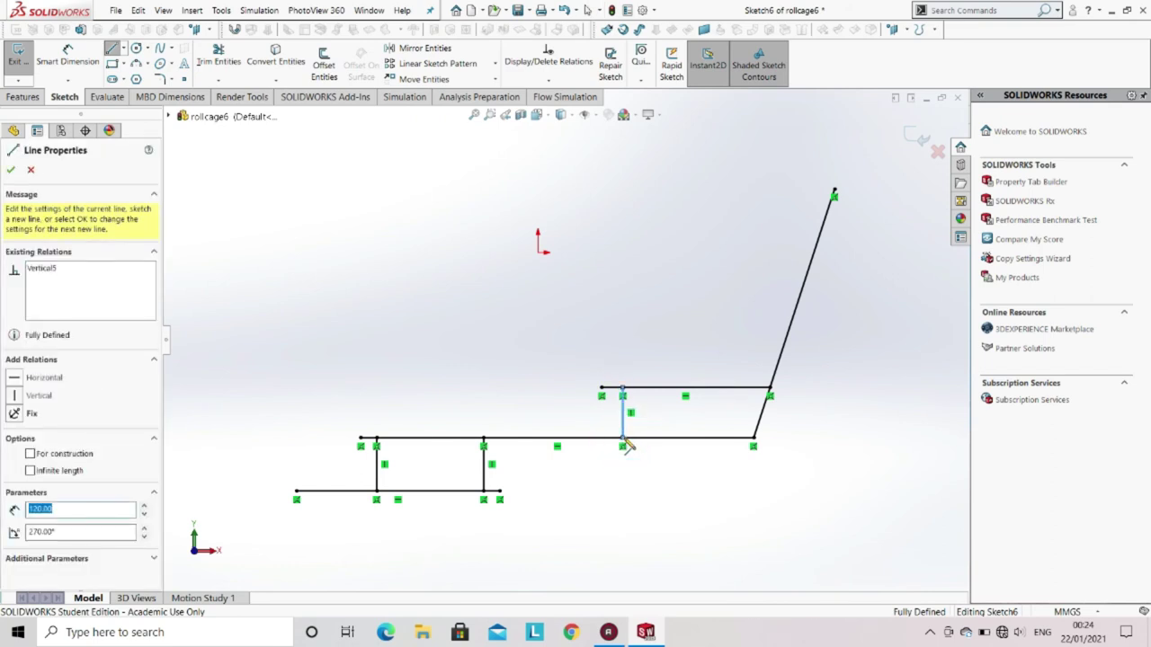
{"action": "key", "text": "Escape"}
{"action": "left_click", "coordinate": [17, 54]}
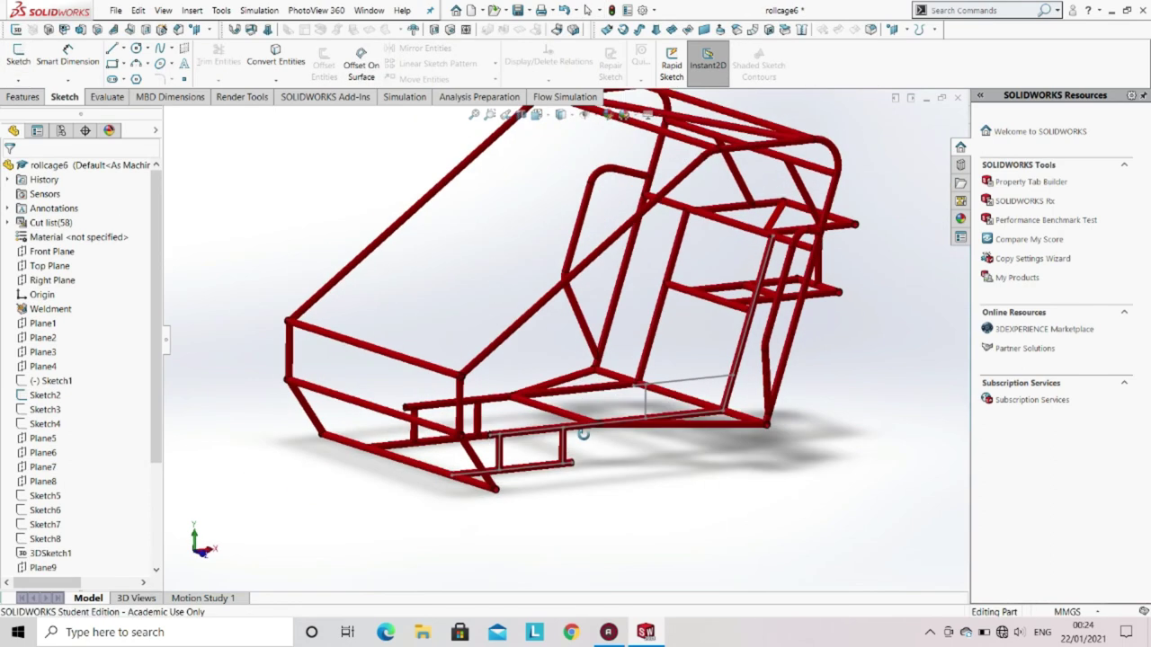
Step: Show Sketch6's lines in the 3D view and select the Pipe - configured 21.3 X 2.3(1) feature
{"action": "left_click", "coordinate": [50, 511]}
{"action": "left_click", "coordinate": [56, 491]}
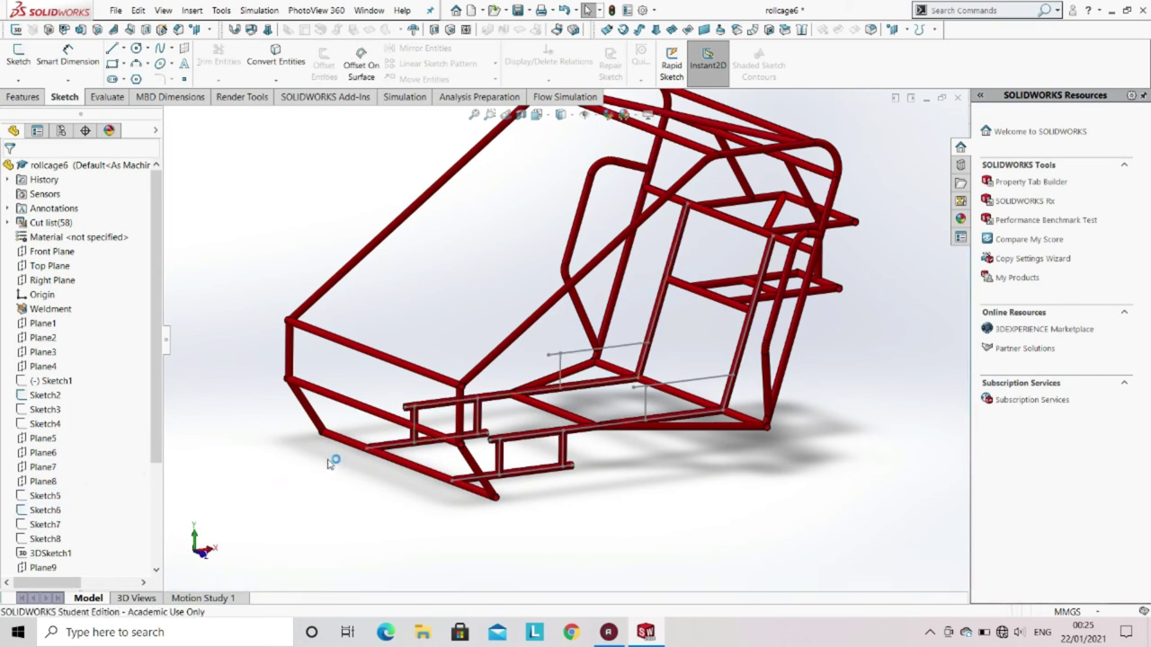
{"action": "scroll", "coordinate": [133, 515], "scroll_direction": "down", "scroll_amount": 3}
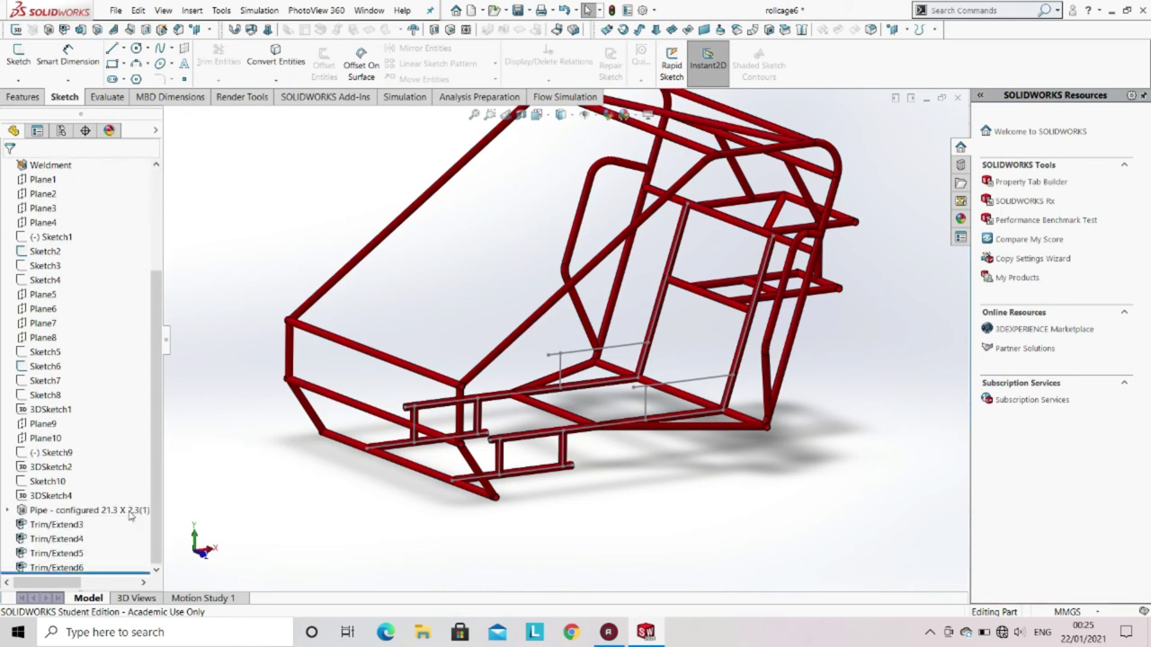
{"action": "left_click", "coordinate": [90, 511]}
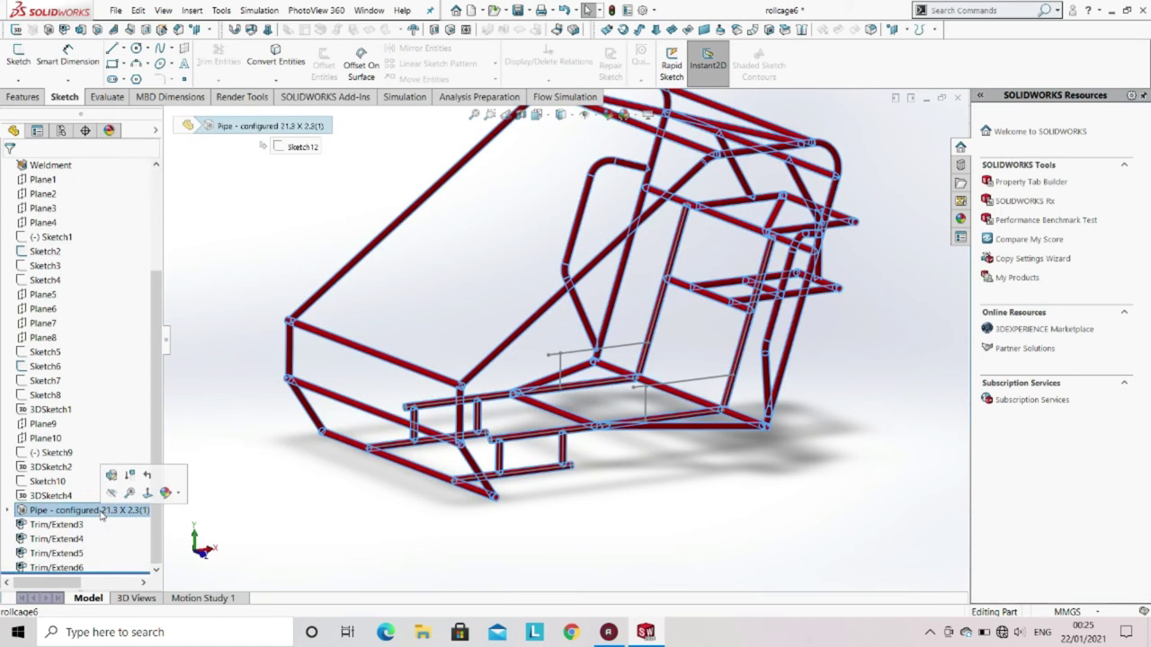
Step: Edit the pipe feature and add a new group with the two new seat-mount line segments
{"action": "left_click", "coordinate": [112, 478]}
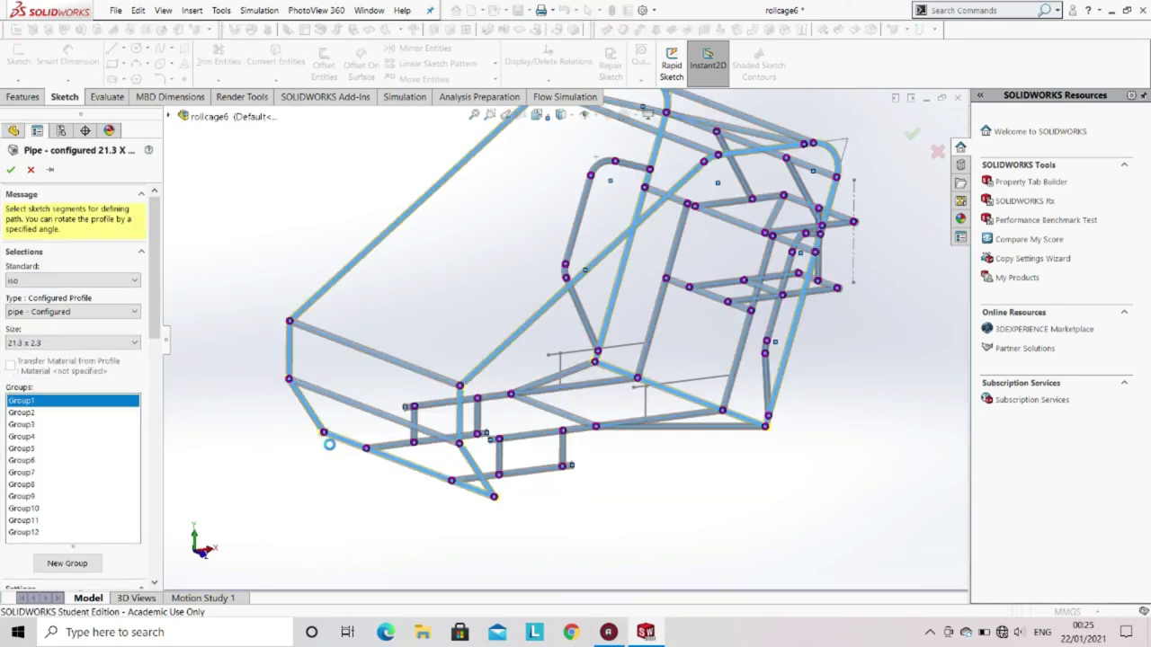
{"action": "left_click", "coordinate": [80, 564]}
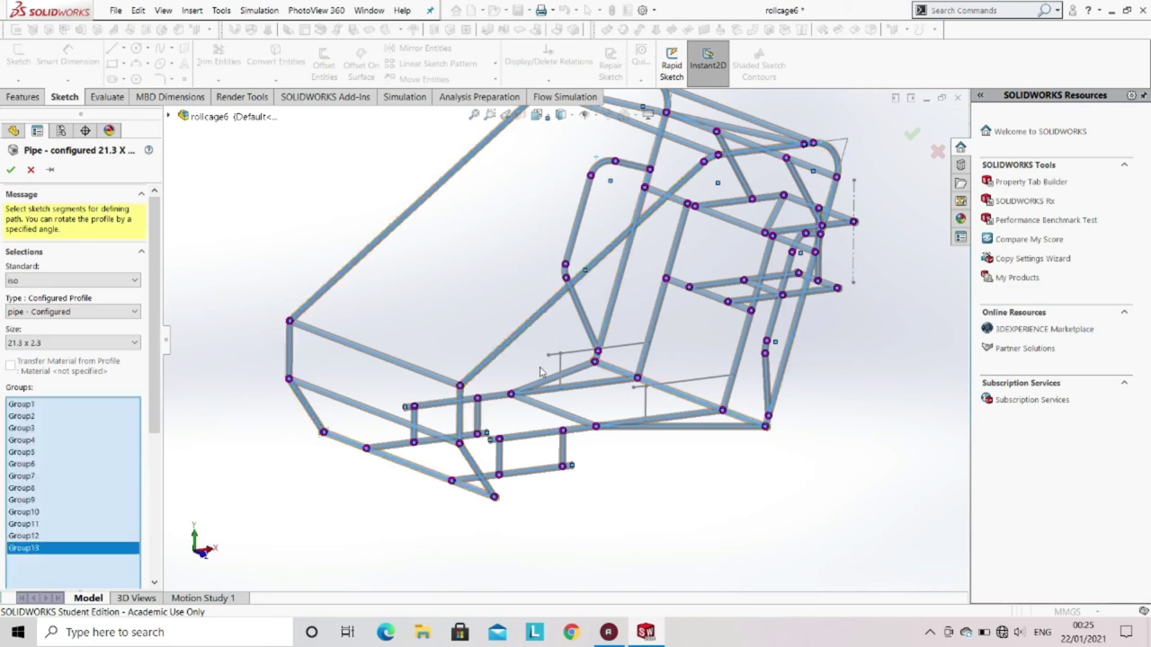
{"action": "left_click", "coordinate": [697, 379]}
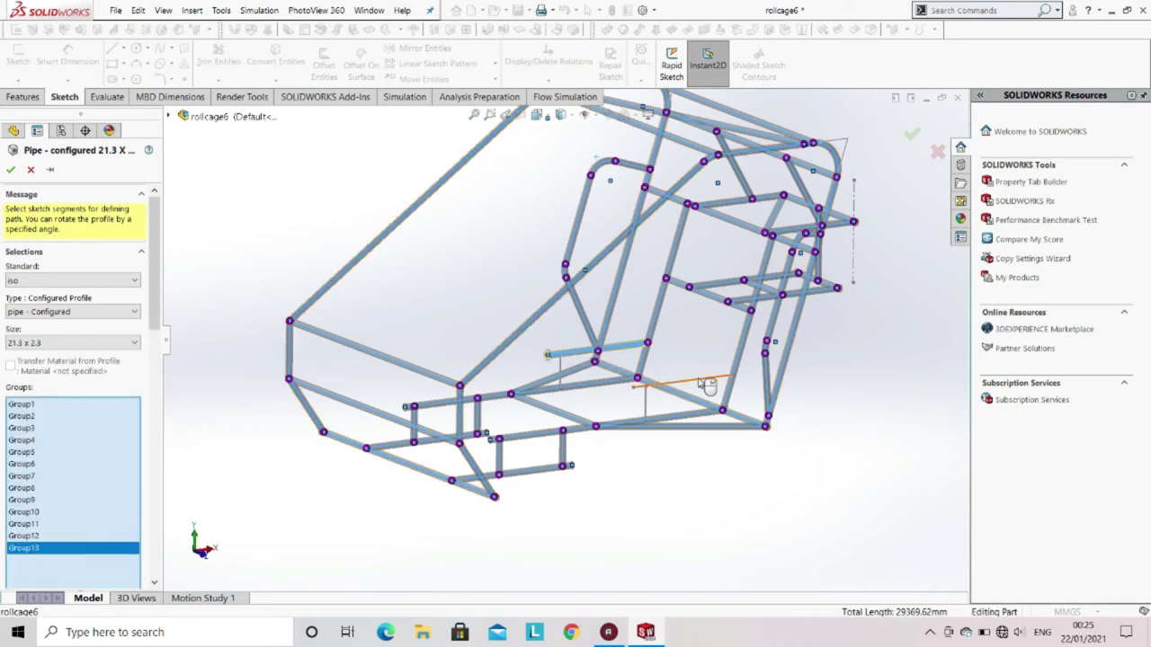
{"action": "left_click", "coordinate": [638, 402]}
{"action": "scroll", "coordinate": [144, 555], "scroll_direction": "down", "scroll_amount": 3}
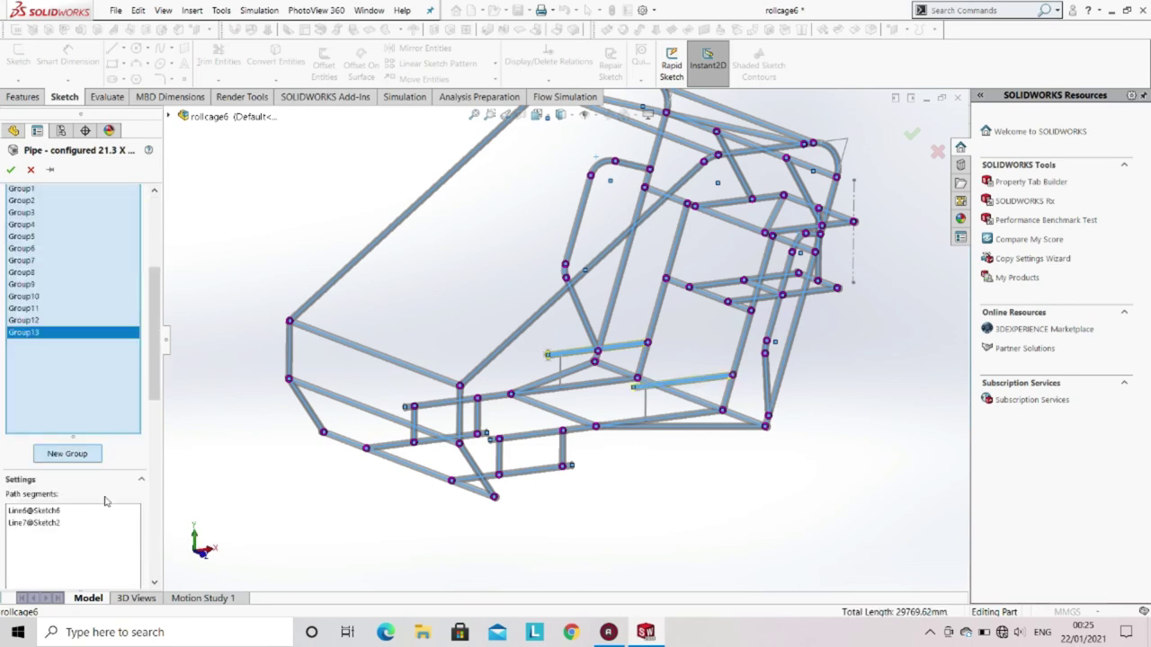
Step: Add another pipe group with the two short vertical seat-mount segments and confirm
{"action": "left_click", "coordinate": [63, 457]}
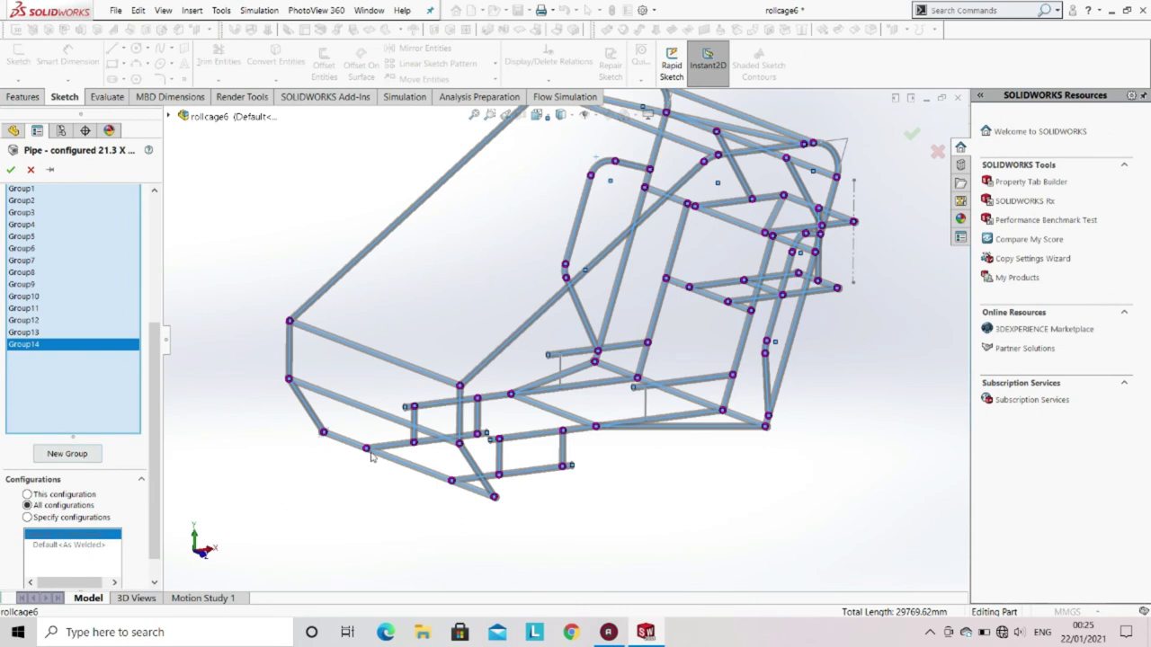
{"action": "left_click", "coordinate": [559, 369]}
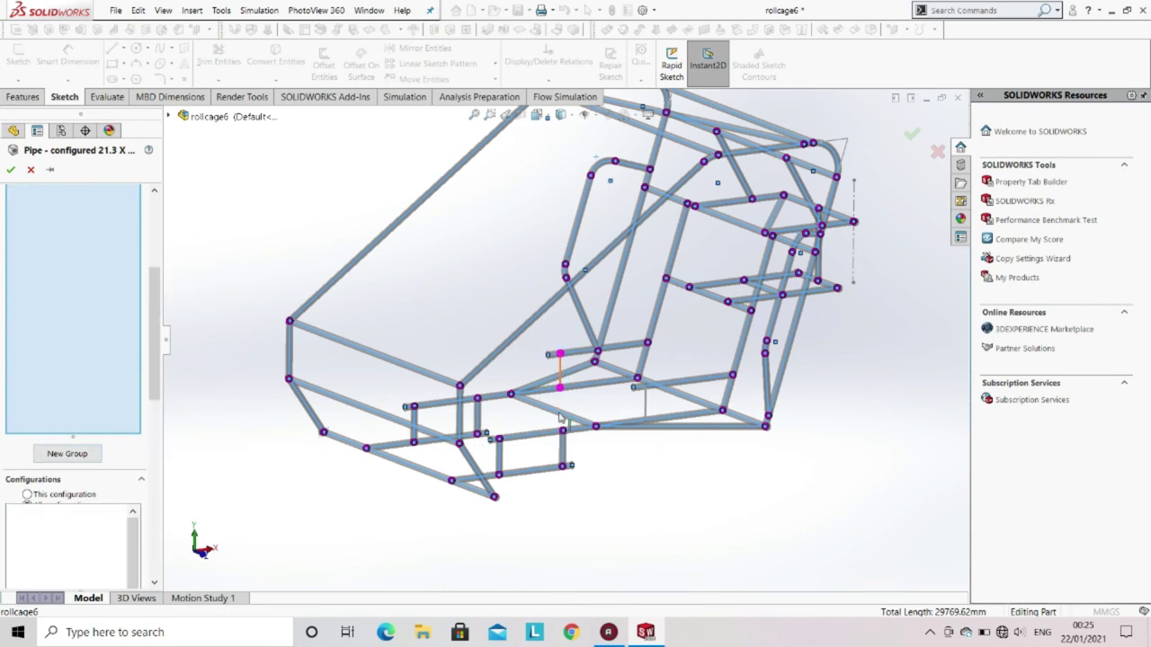
{"action": "left_click", "coordinate": [647, 406]}
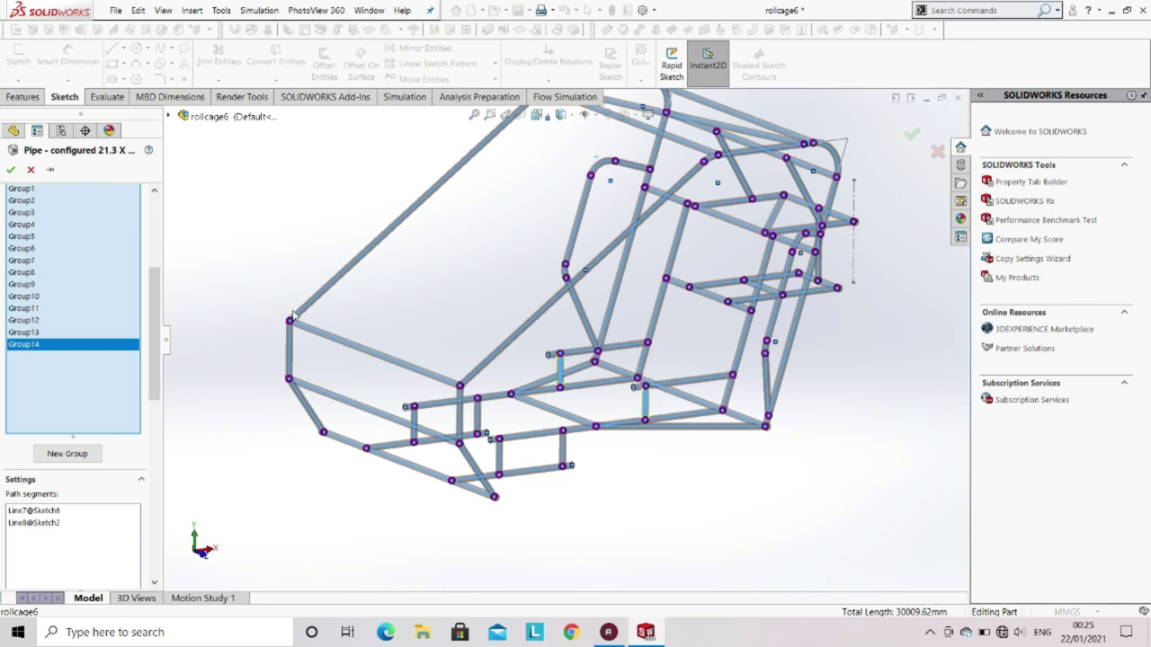
{"action": "left_click", "coordinate": [9, 171]}
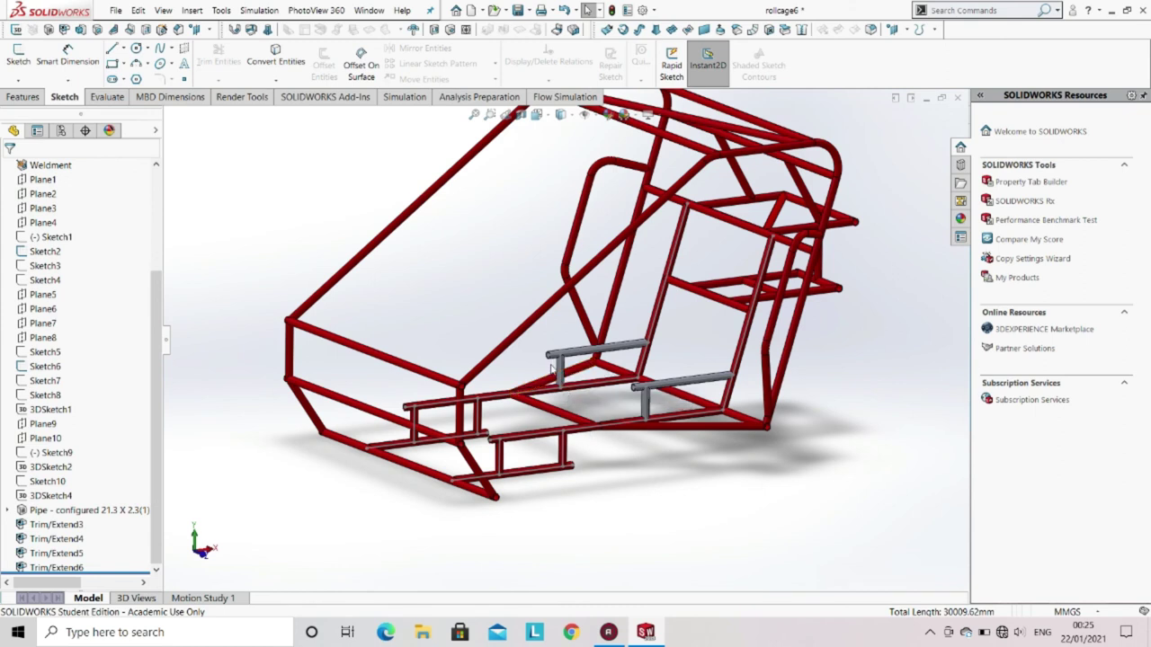
Step: Open Edit Appearance from the Render Tools tab for the rollcage6 part
{"action": "left_click", "coordinate": [243, 97]}
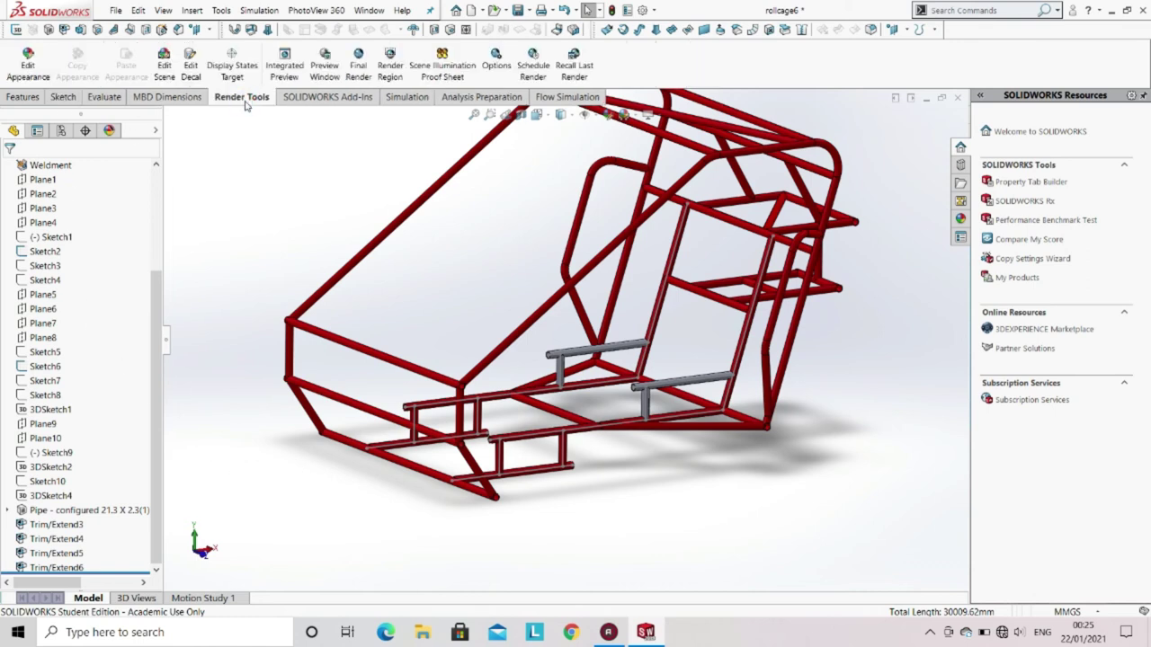
{"action": "left_click", "coordinate": [28, 70]}
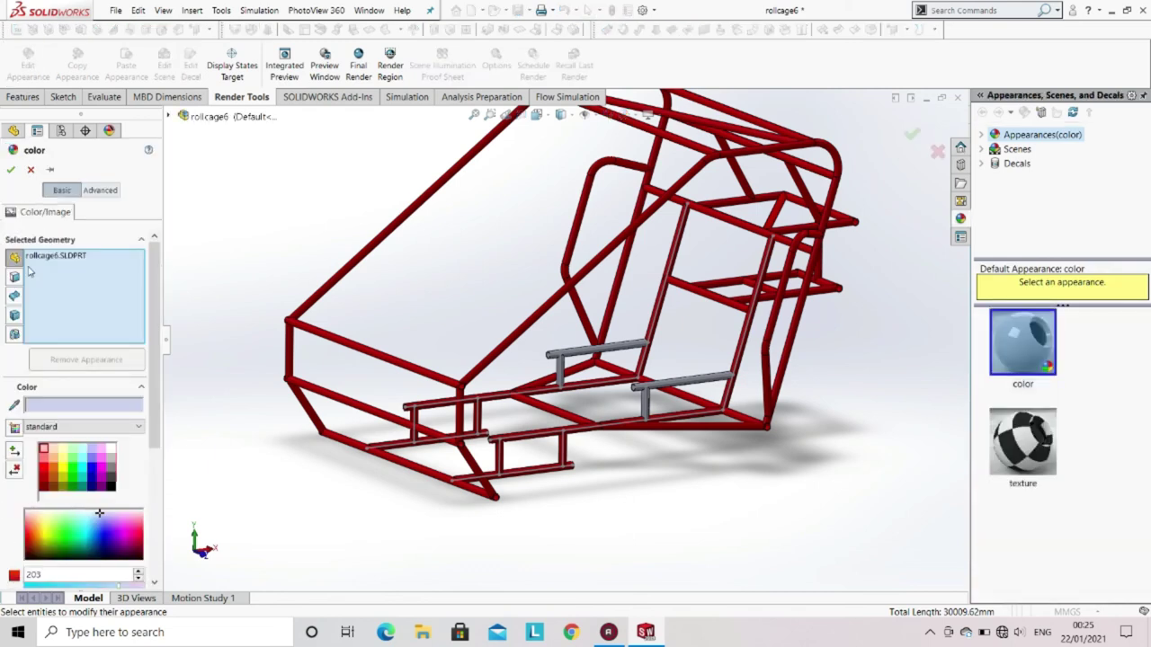
Step: Remove rollcage6.SLDPRT from Selected Geometry and enable the Select Bodies filter
{"action": "left_click", "coordinate": [33, 259]}
{"action": "key", "text": "Delete"}
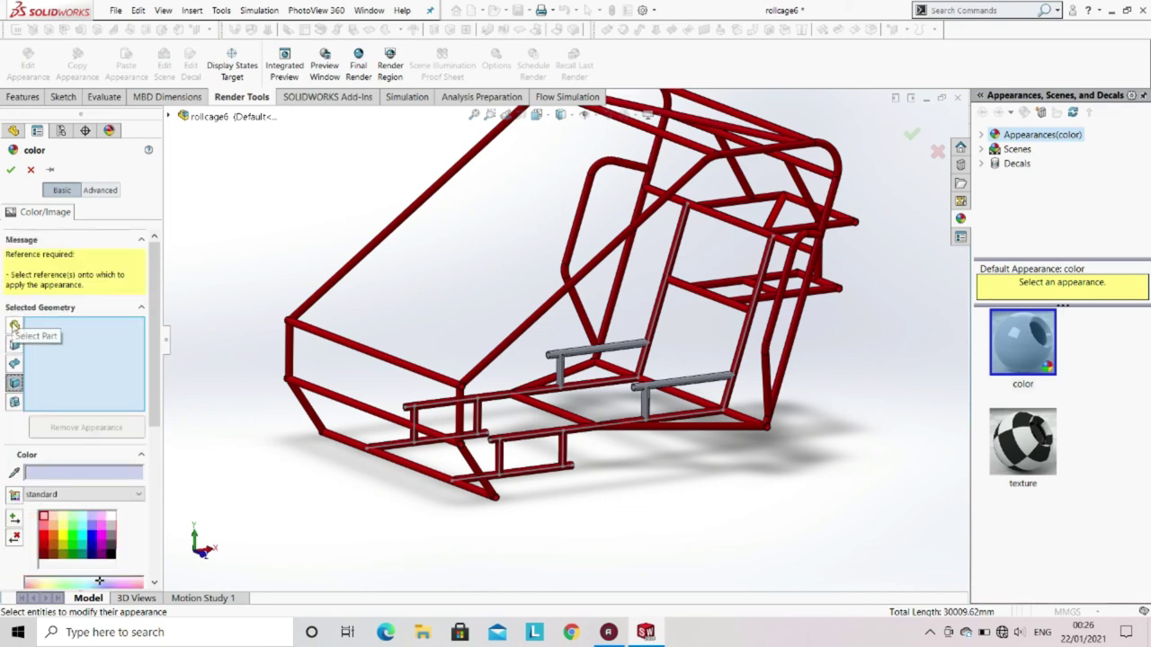
{"action": "left_click", "coordinate": [15, 385]}
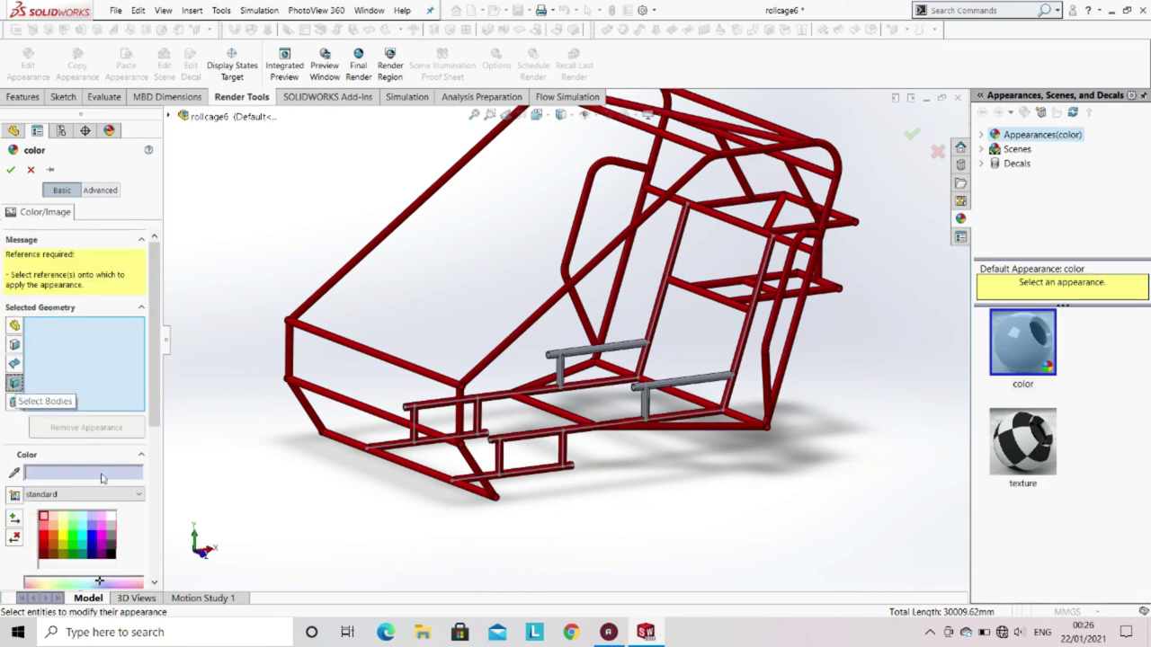
Step: Pick the four seat-mount pipe bodies and give them bright red
{"action": "left_click", "coordinate": [583, 353]}
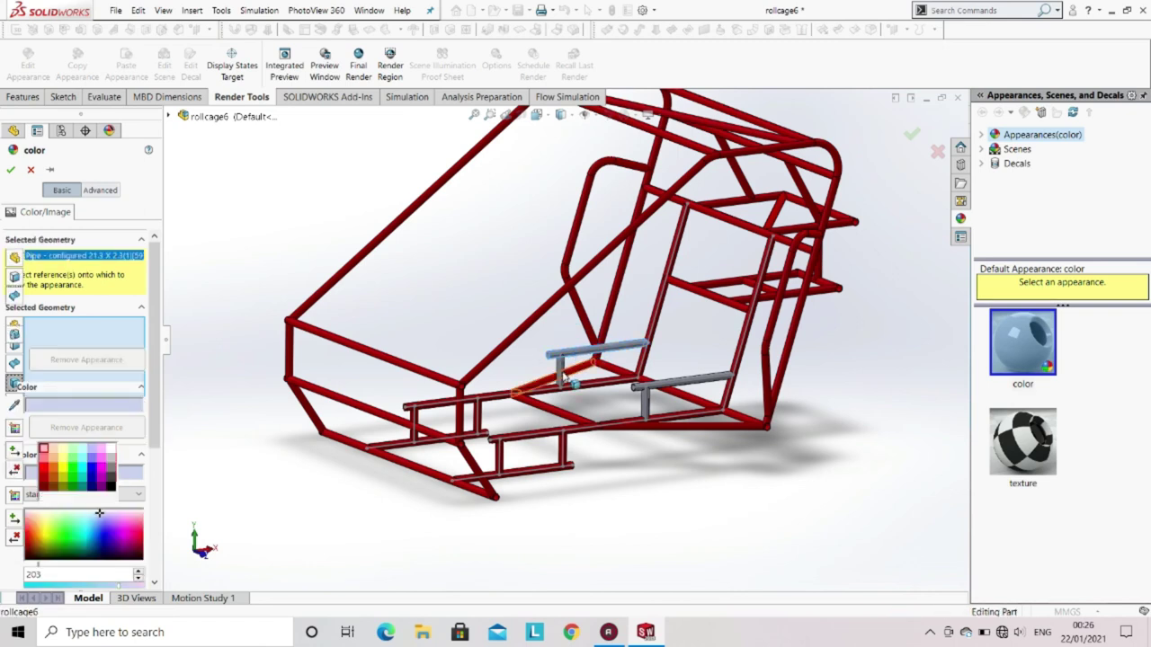
{"action": "left_click", "coordinate": [658, 387]}
{"action": "left_click", "coordinate": [652, 403]}
{"action": "left_click", "coordinate": [644, 410]}
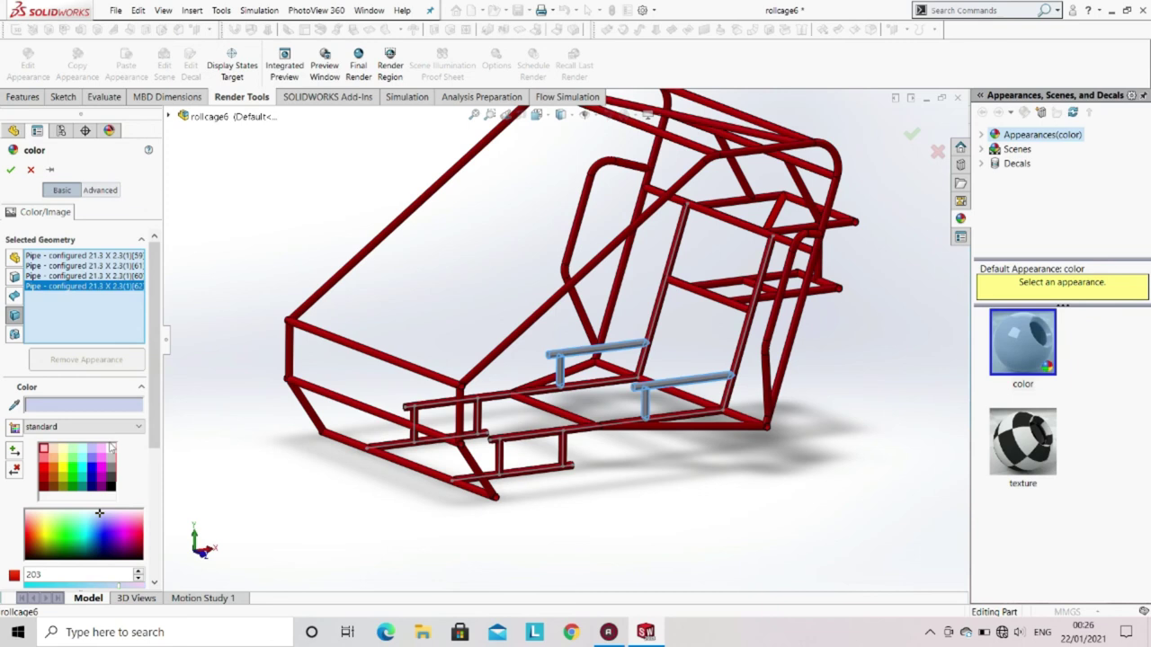
{"action": "left_click", "coordinate": [47, 474]}
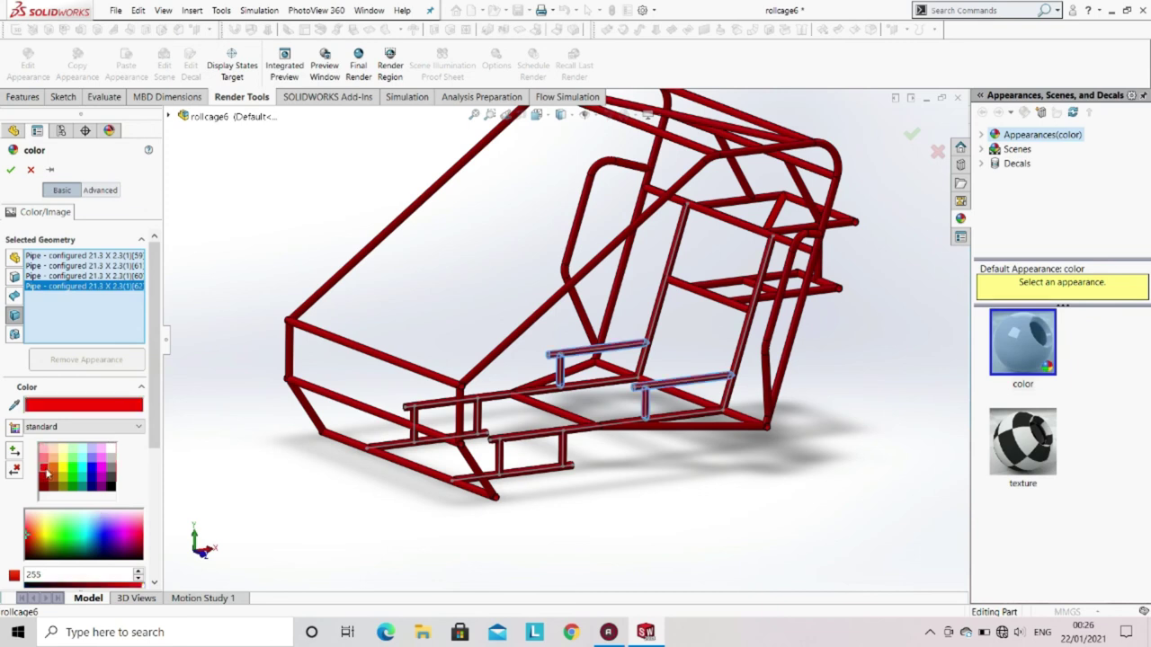
Step: Accept the red appearance and orbit the roll cage toward a front view
{"action": "left_click", "coordinate": [11, 168]}
{"action": "scroll", "coordinate": [539, 369], "scroll_direction": "up", "scroll_amount": 2}
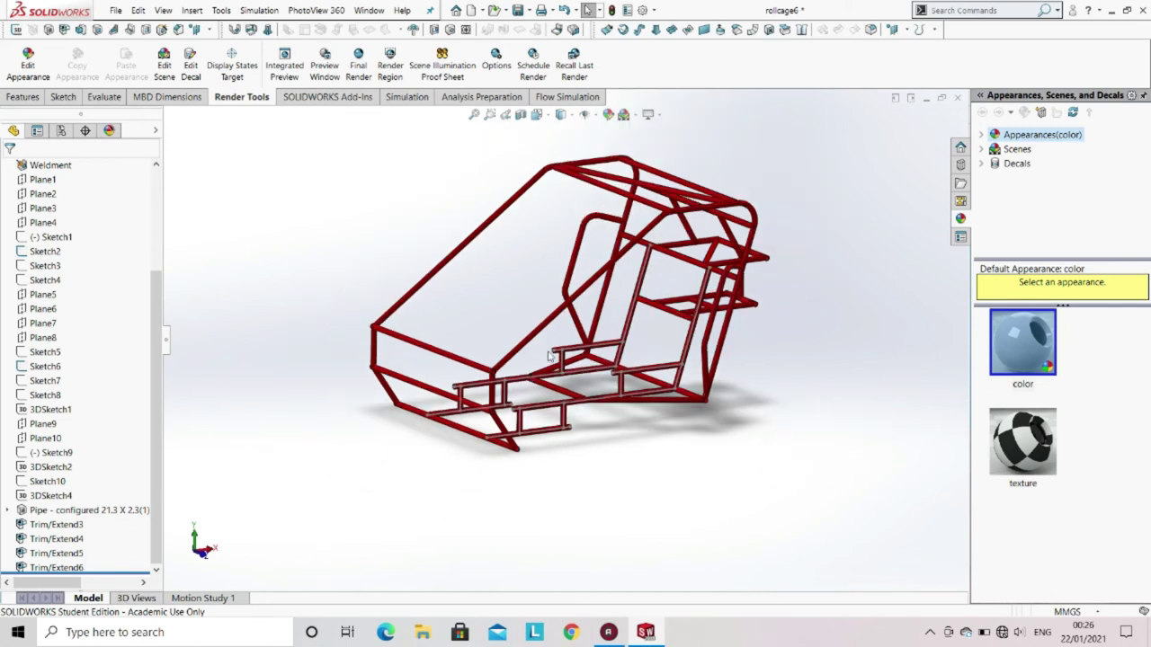
{"action": "mouse_move", "coordinate": [555, 355]}
{"action": "middle_mouse_down"}
{"action": "mouse_move", "coordinate": [589, 311]}
{"action": "mouse_move", "coordinate": [644, 392]}
{"action": "mouse_move", "coordinate": [668, 473]}
{"action": "mouse_move", "coordinate": [689, 480]}
{"action": "mouse_move", "coordinate": [637, 414]}
{"action": "mouse_move", "coordinate": [597, 398]}
{"action": "mouse_move", "coordinate": [610, 353]}
{"action": "mouse_move", "coordinate": [642, 386]}
{"action": "mouse_move", "coordinate": [636, 370]}
{"action": "mouse_move", "coordinate": [657, 357]}
{"action": "mouse_move", "coordinate": [680, 380]}
{"action": "mouse_move", "coordinate": [653, 362]}
{"action": "mouse_move", "coordinate": [589, 381]}
{"action": "mouse_move", "coordinate": [560, 409]}
{"action": "middle_mouse_up"}
{"action": "scroll", "coordinate": [580, 373], "scroll_direction": "down", "scroll_amount": 5}
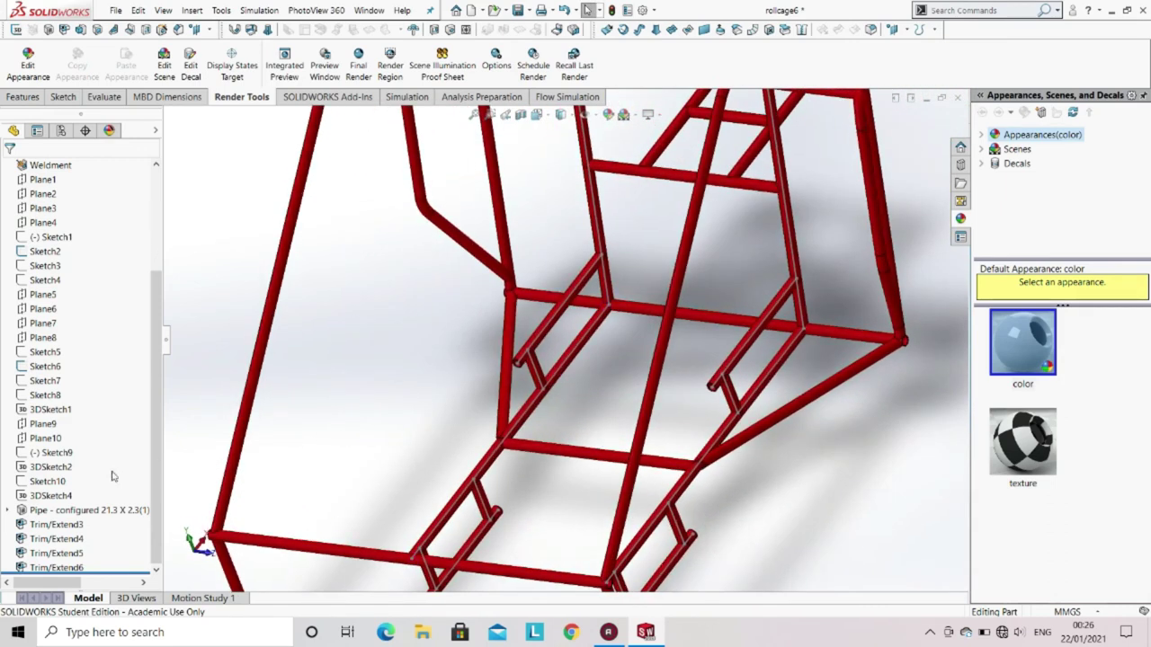
Step: Open 3DSketch1, the main frame sketch, for editing
{"action": "left_click", "coordinate": [49, 500]}
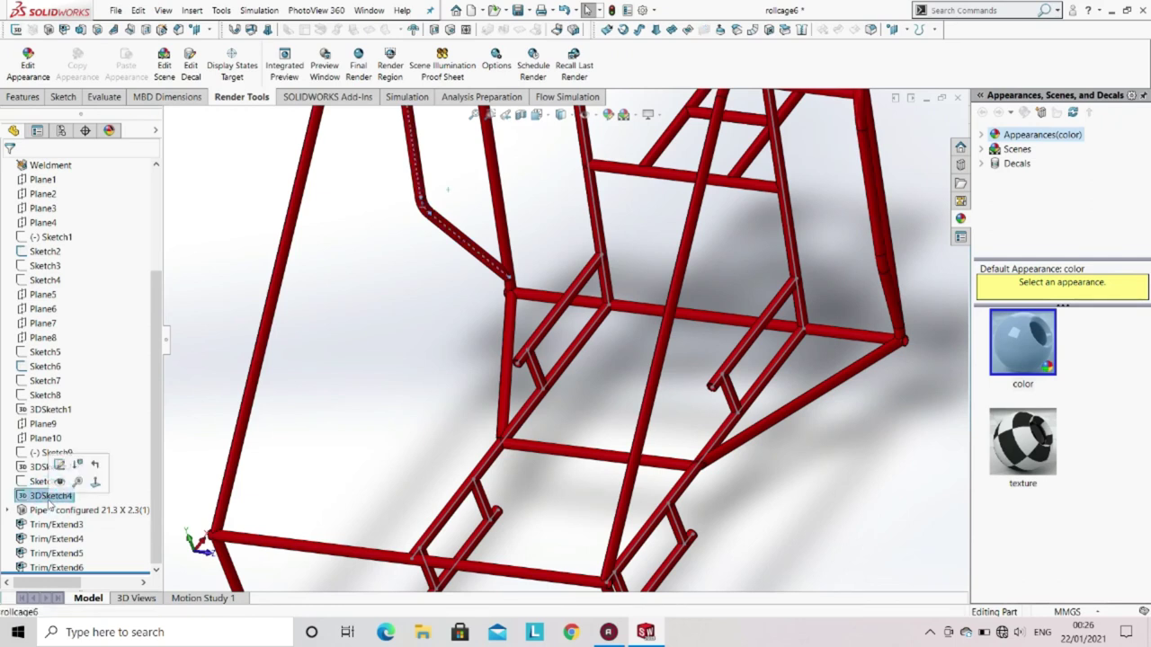
{"action": "left_click", "coordinate": [45, 411]}
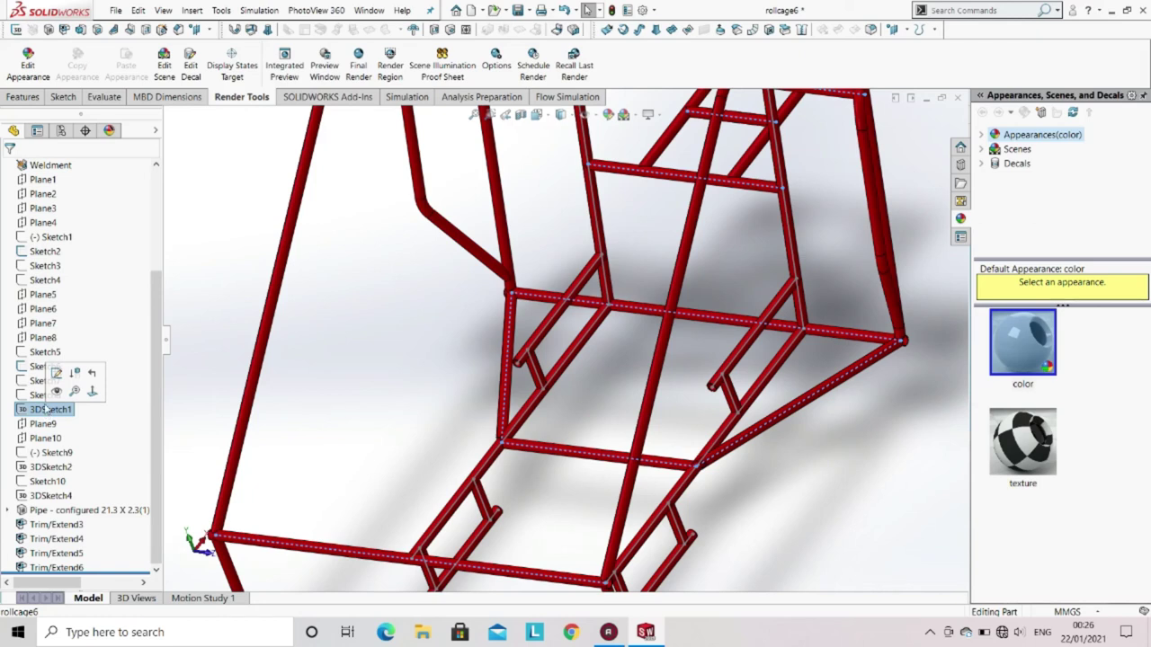
{"action": "left_click", "coordinate": [56, 373]}
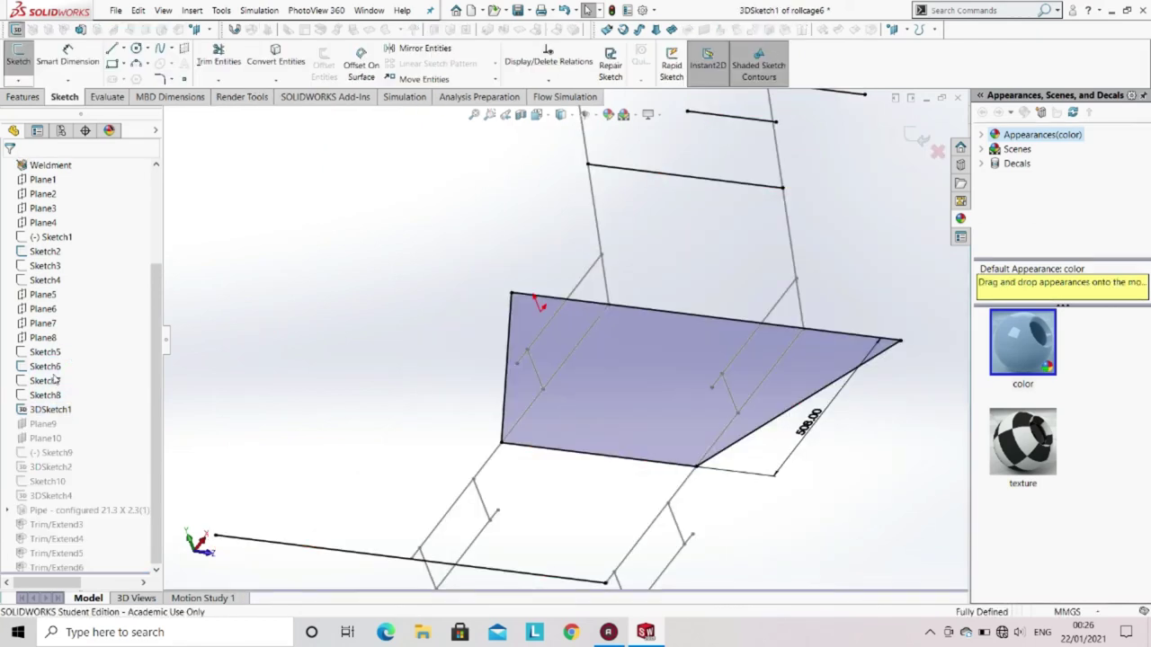
Step: Draw a new cross line from the seat plane to the trapezoid's top edge
{"action": "scroll", "coordinate": [508, 396], "scroll_direction": "up", "scroll_amount": 3}
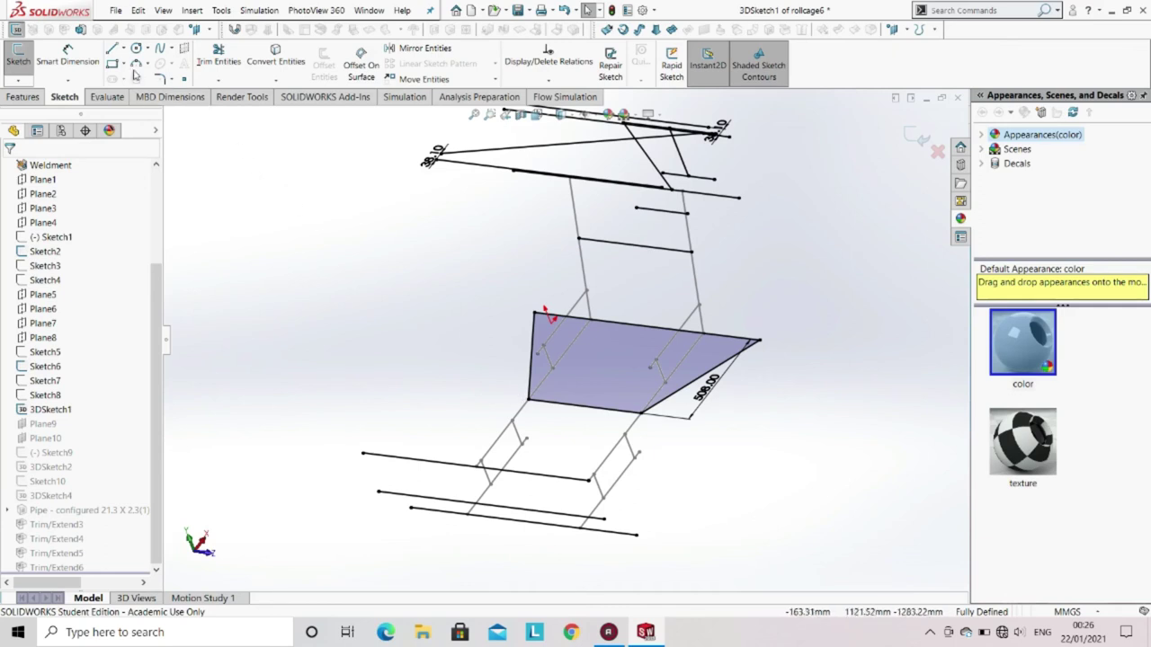
{"action": "left_click", "coordinate": [108, 46]}
{"action": "scroll", "coordinate": [555, 334], "scroll_direction": "down", "scroll_amount": 3}
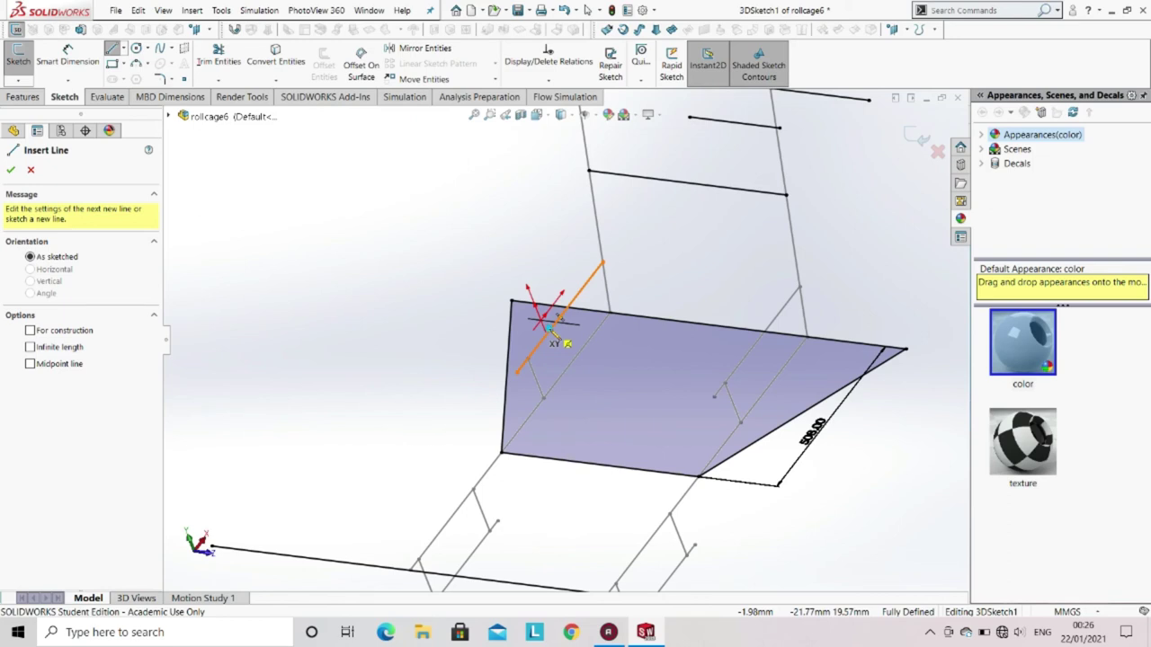
{"action": "left_click", "coordinate": [544, 322]}
{"action": "middle_click_drag", "start_coordinate": [738, 355], "coordinate": [744, 315]}
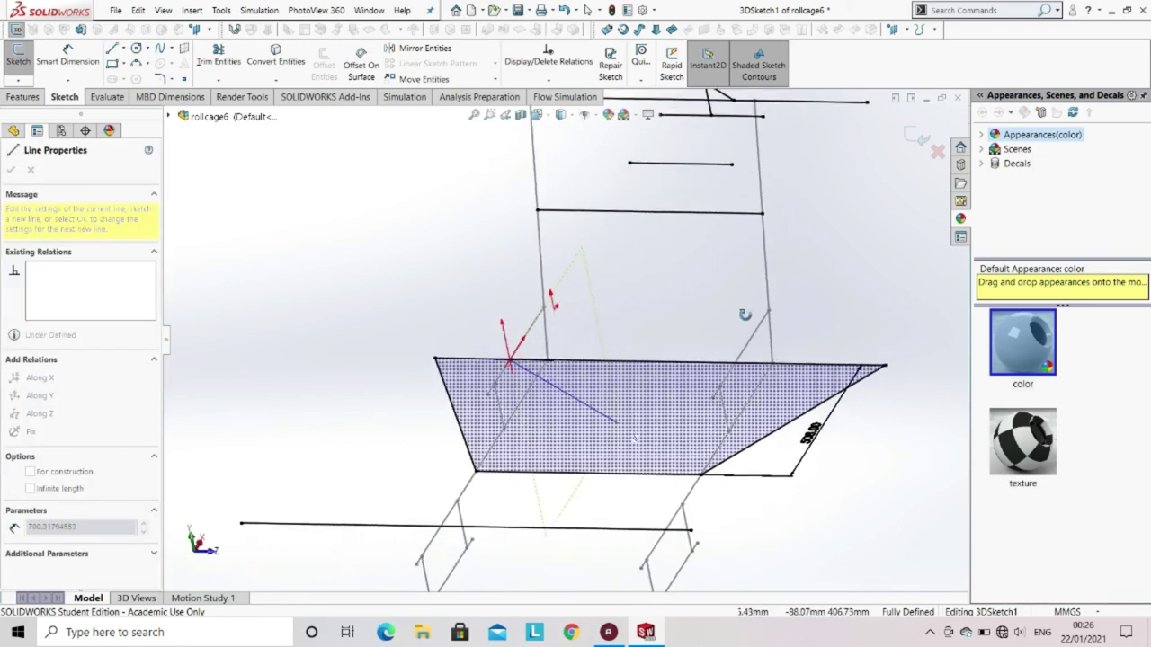
{"action": "key", "text": "ctrl+3"}
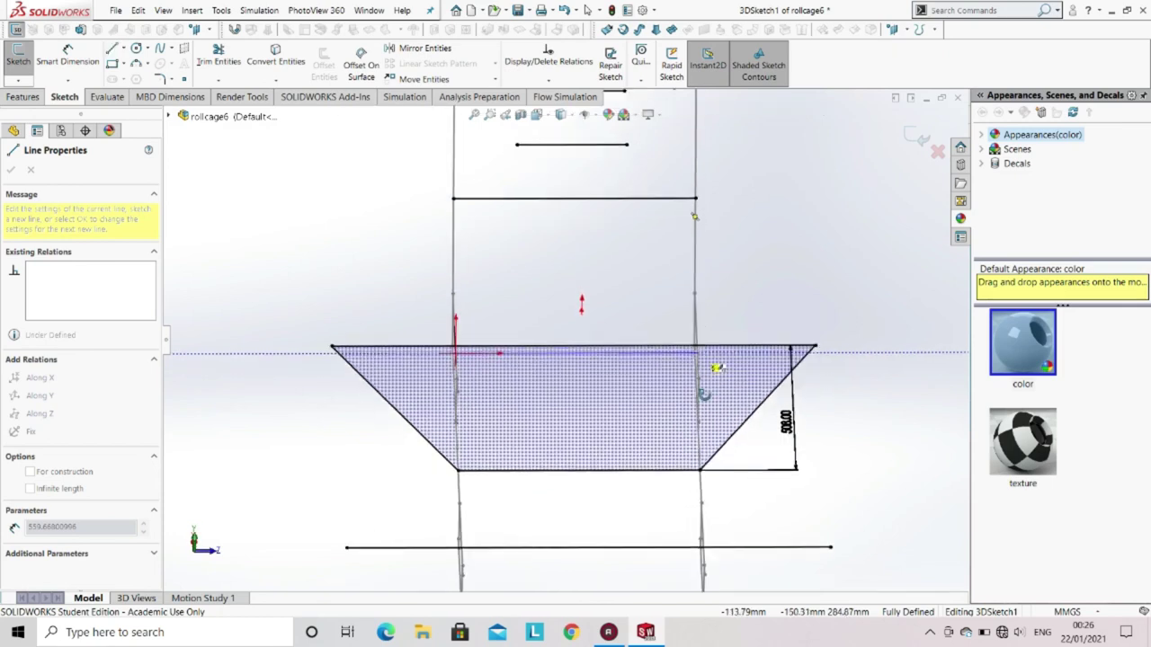
{"action": "middle_click_drag", "start_coordinate": [711, 395], "coordinate": [733, 392]}
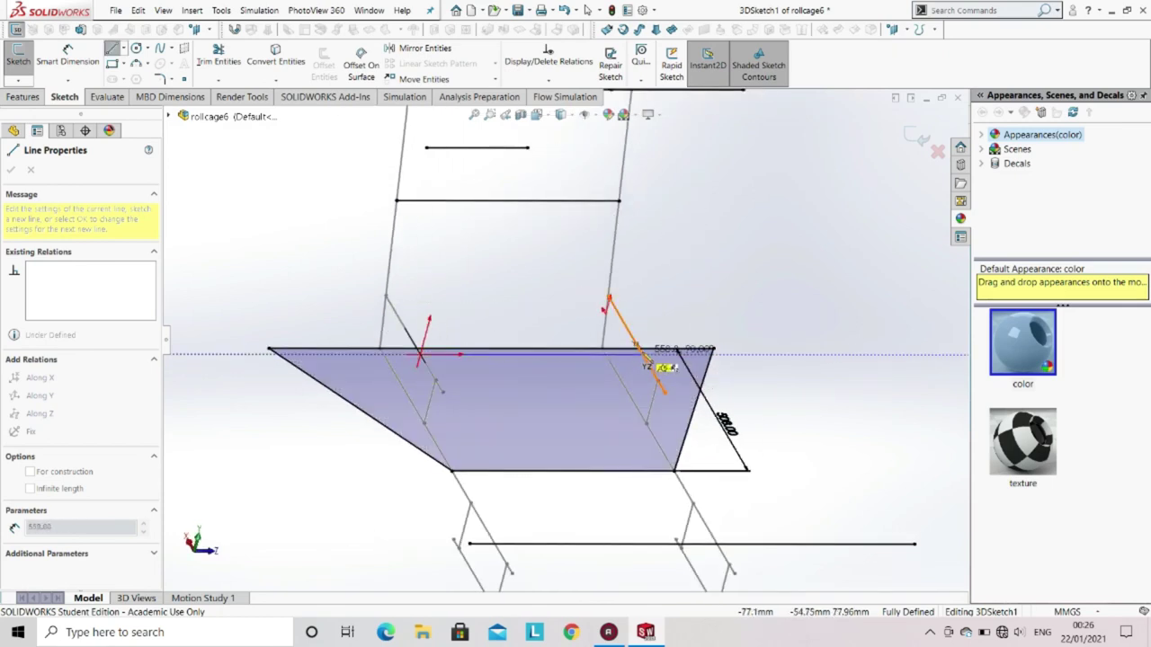
{"action": "left_click", "coordinate": [648, 360]}
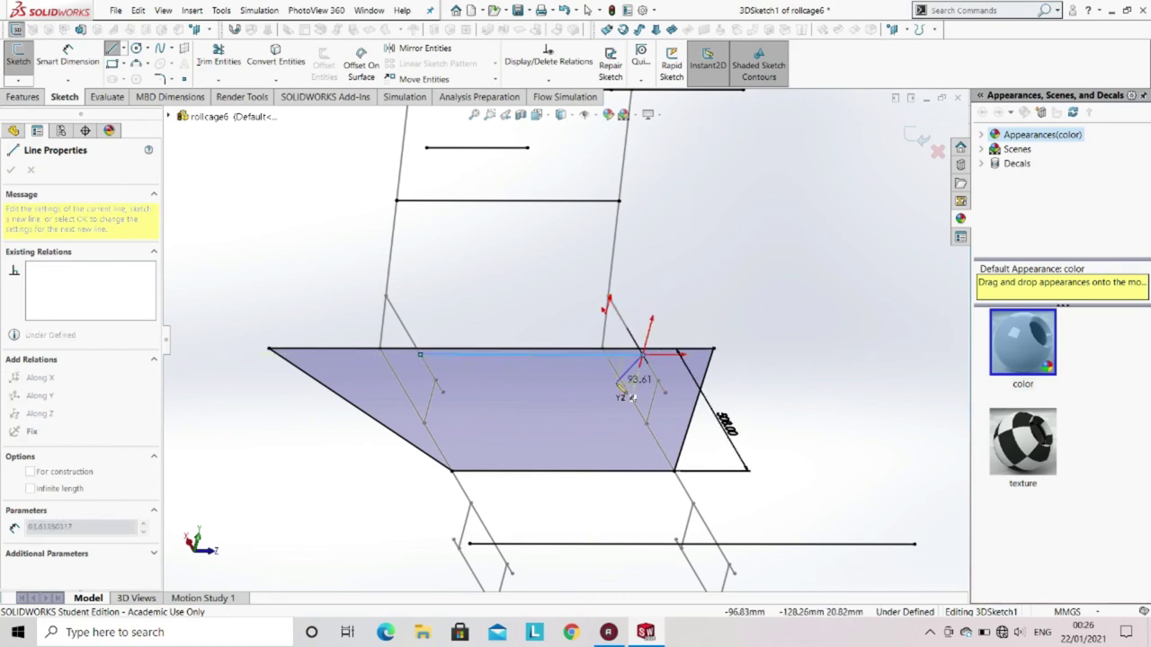
{"action": "key", "text": "Escape"}
Step: Dimension the cross line 170 mm from the sketch point and exit the 3D sketch
{"action": "middle_click_drag", "start_coordinate": [617, 386], "coordinate": [578, 442]}
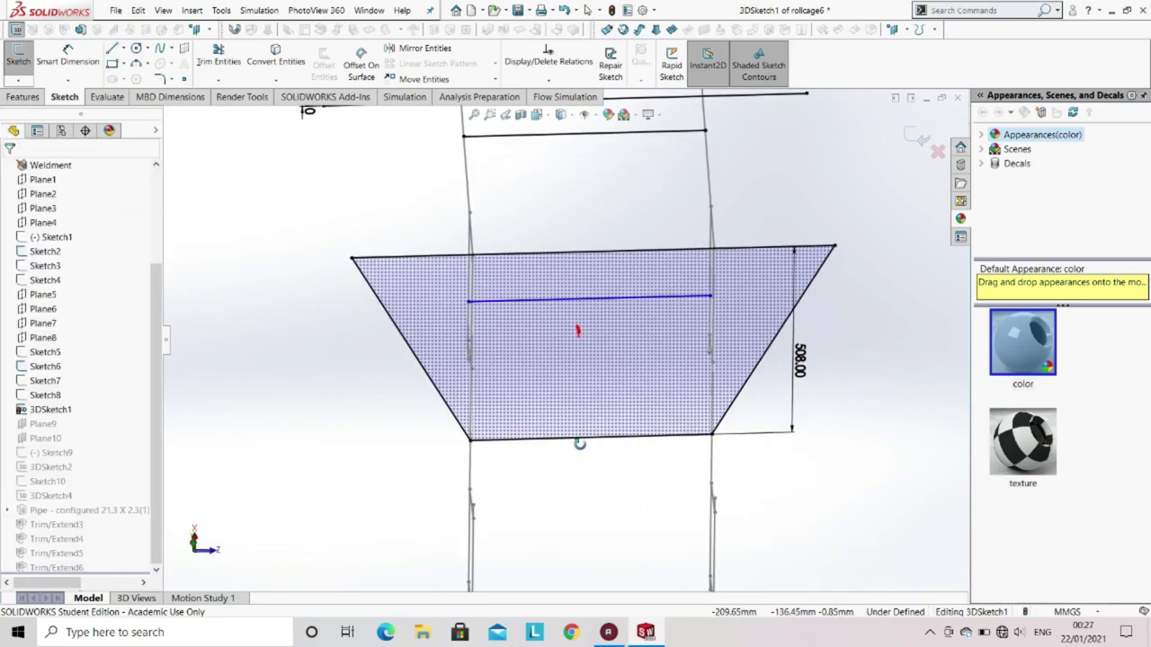
{"action": "scroll", "coordinate": [681, 326], "scroll_direction": "down", "scroll_amount": 3}
{"action": "mouse_move", "coordinate": [681, 327]}
{"action": "middle_mouse_down"}
{"action": "mouse_move", "coordinate": [601, 271]}
{"action": "mouse_move", "coordinate": [539, 278]}
{"action": "mouse_move", "coordinate": [603, 316]}
{"action": "mouse_move", "coordinate": [334, 162]}
{"action": "middle_mouse_up"}
{"action": "left_click", "coordinate": [68, 55]}
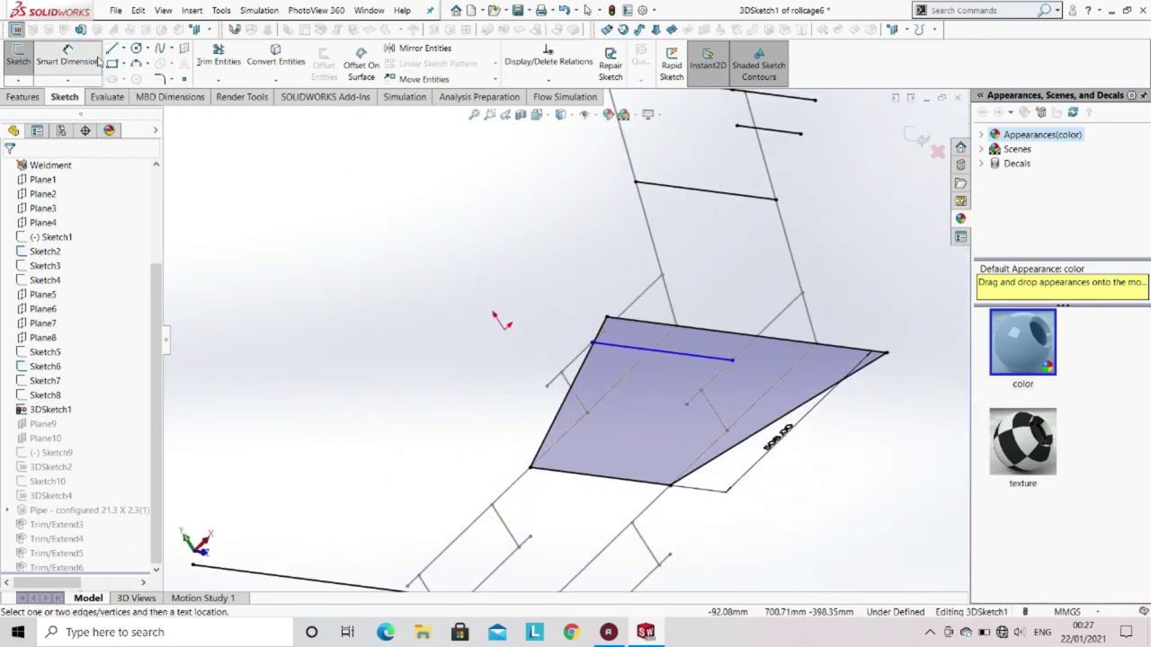
{"action": "left_click", "coordinate": [642, 356]}
{"action": "left_click", "coordinate": [548, 386]}
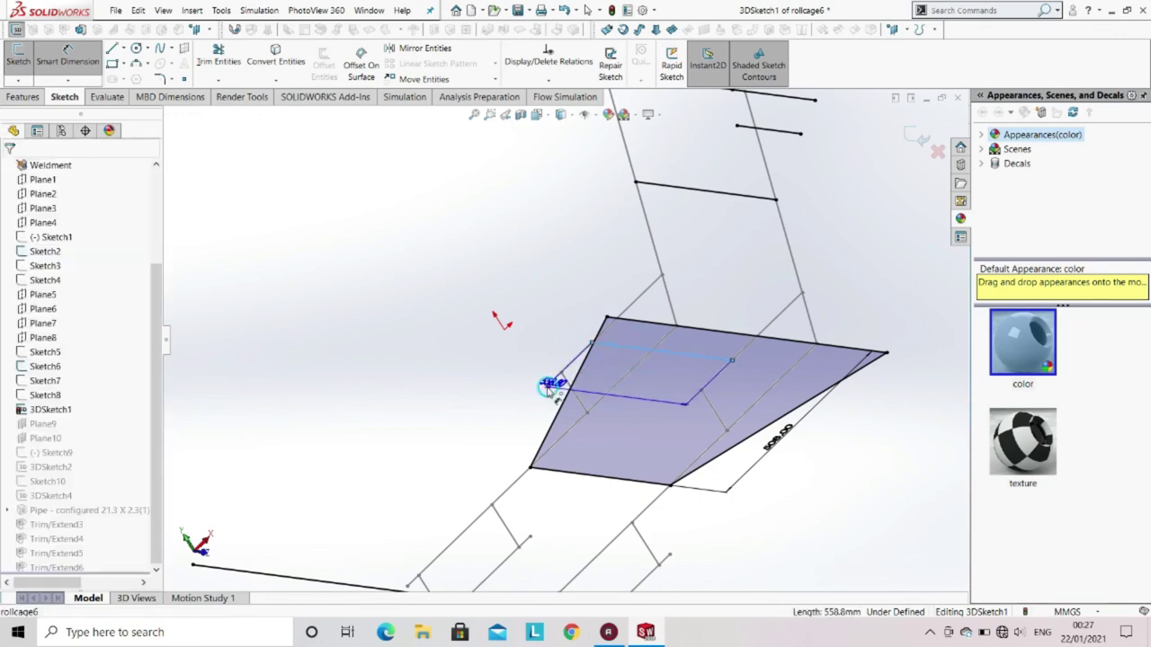
{"action": "left_click", "coordinate": [469, 364]}
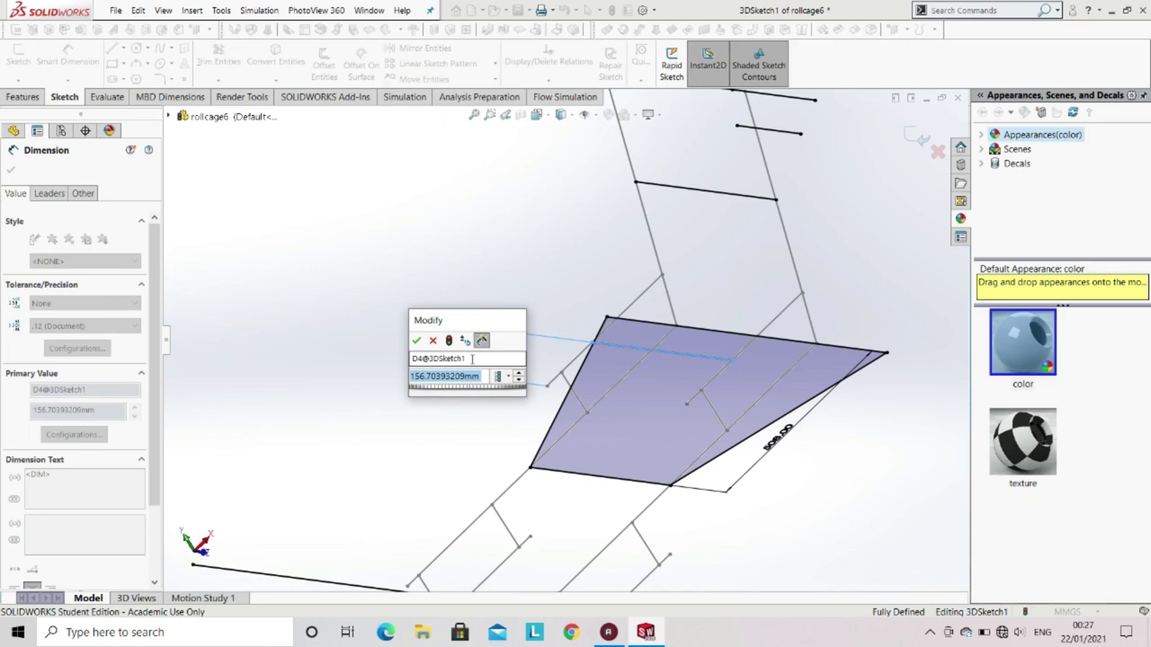
{"action": "type", "text": "16"}
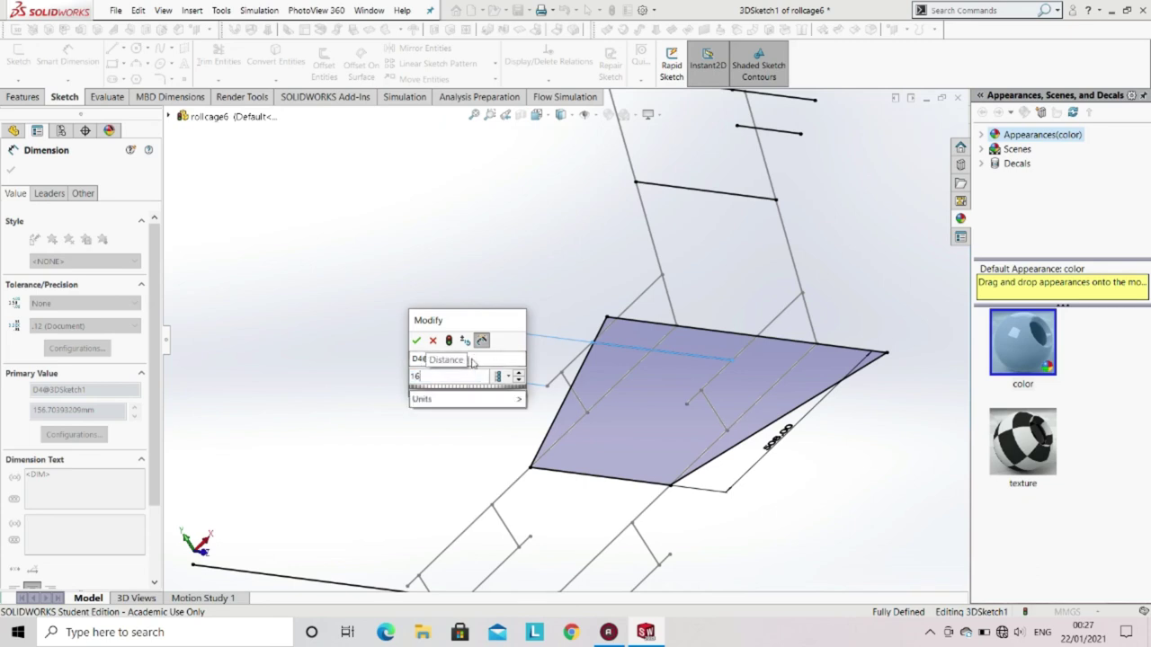
{"action": "key", "text": "Escape"}
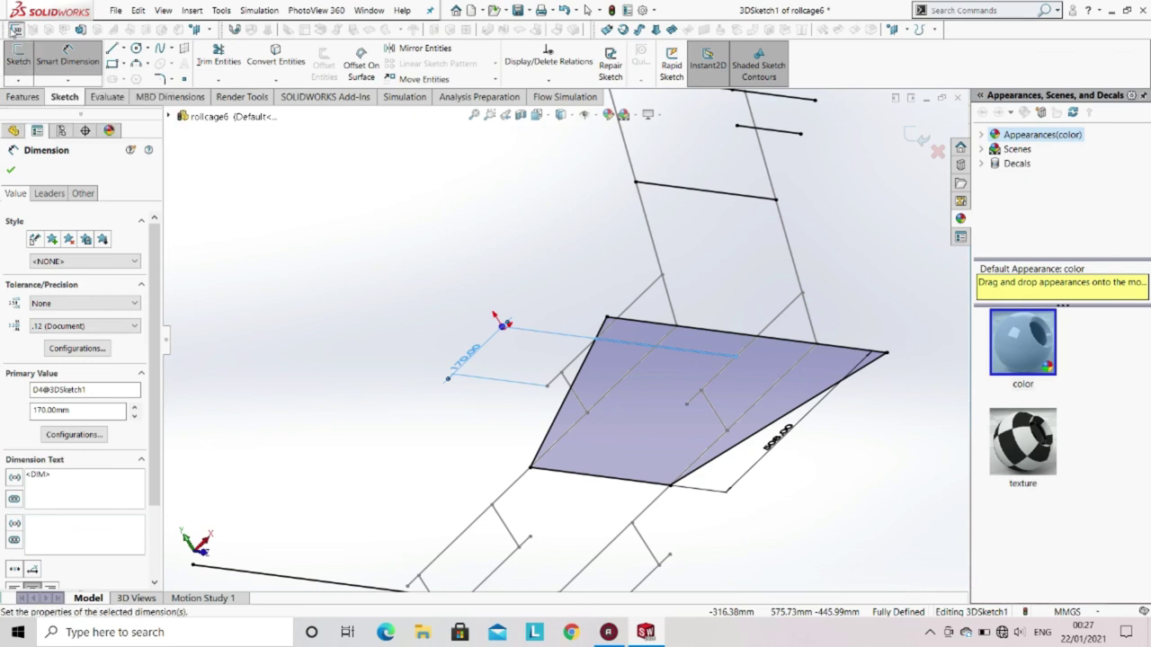
{"action": "left_click", "coordinate": [15, 32]}
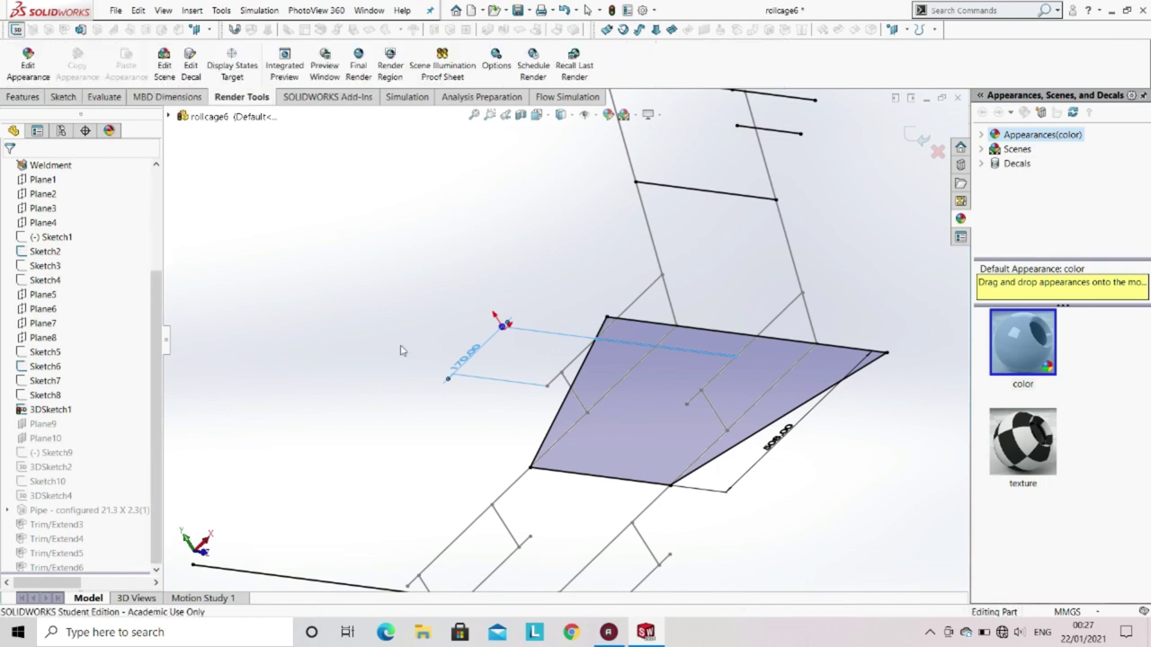
Step: Show 3DSketch1's lines and orbit the roll cage to a more frontal angle
{"action": "left_click", "coordinate": [42, 410]}
{"action": "left_click", "coordinate": [53, 393]}
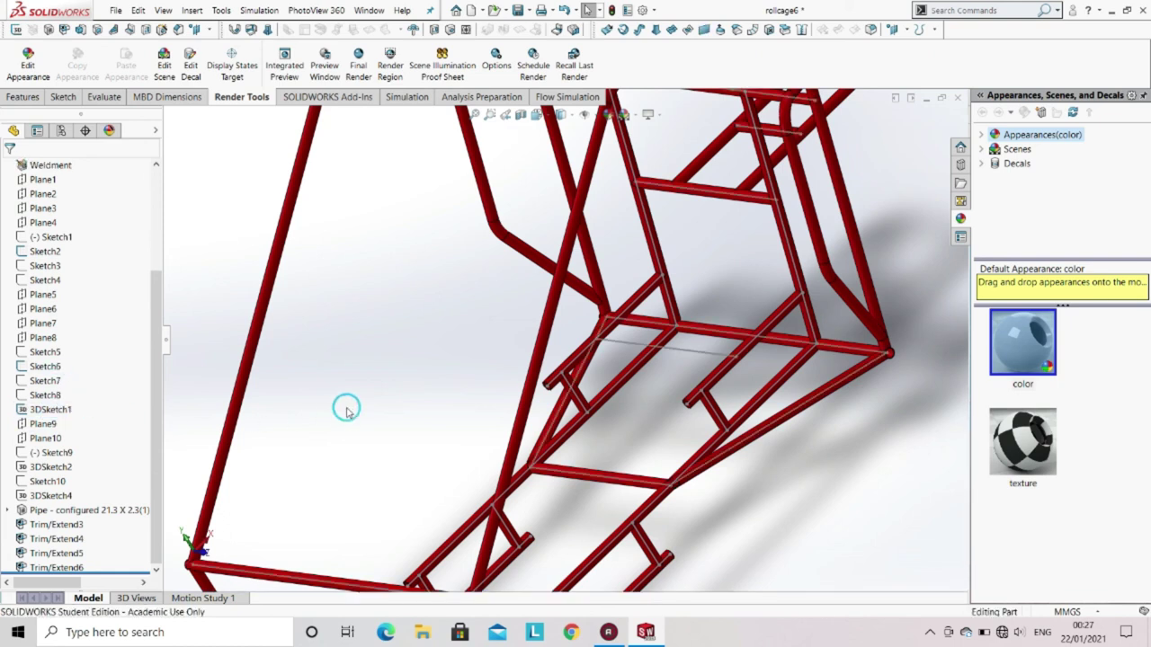
{"action": "middle_click_drag", "start_coordinate": [683, 402], "coordinate": [696, 390]}
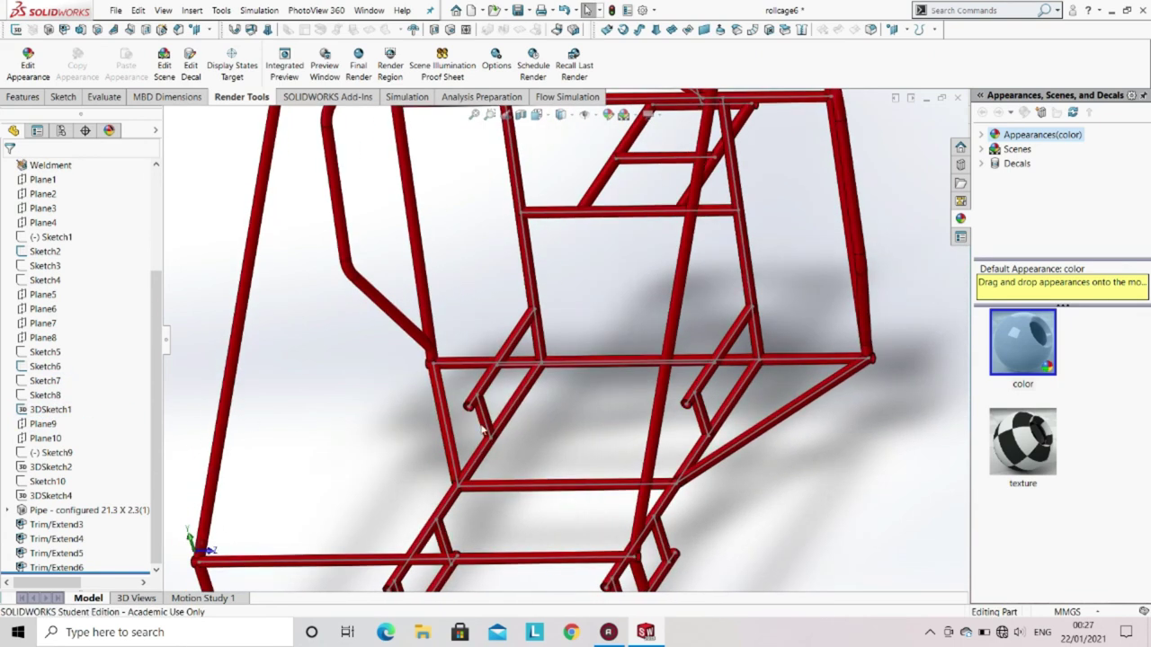
Step: Edit the pipe feature, adding the horizontal sketch segment as new Group15
{"action": "left_click", "coordinate": [45, 510]}
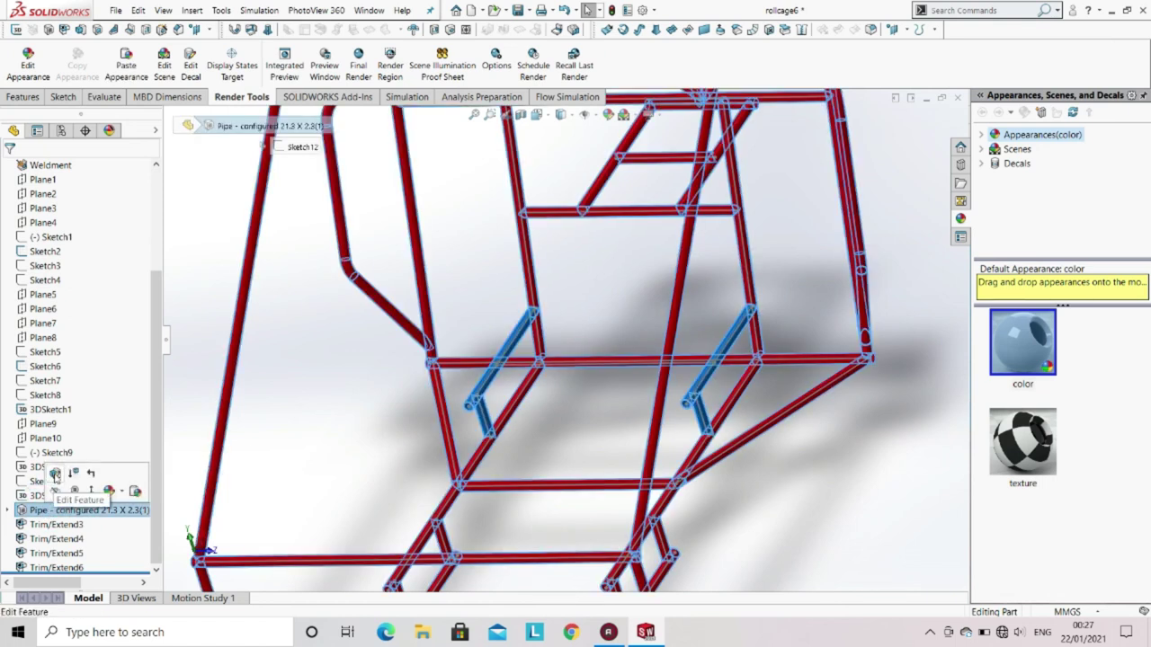
{"action": "left_click", "coordinate": [392, 453]}
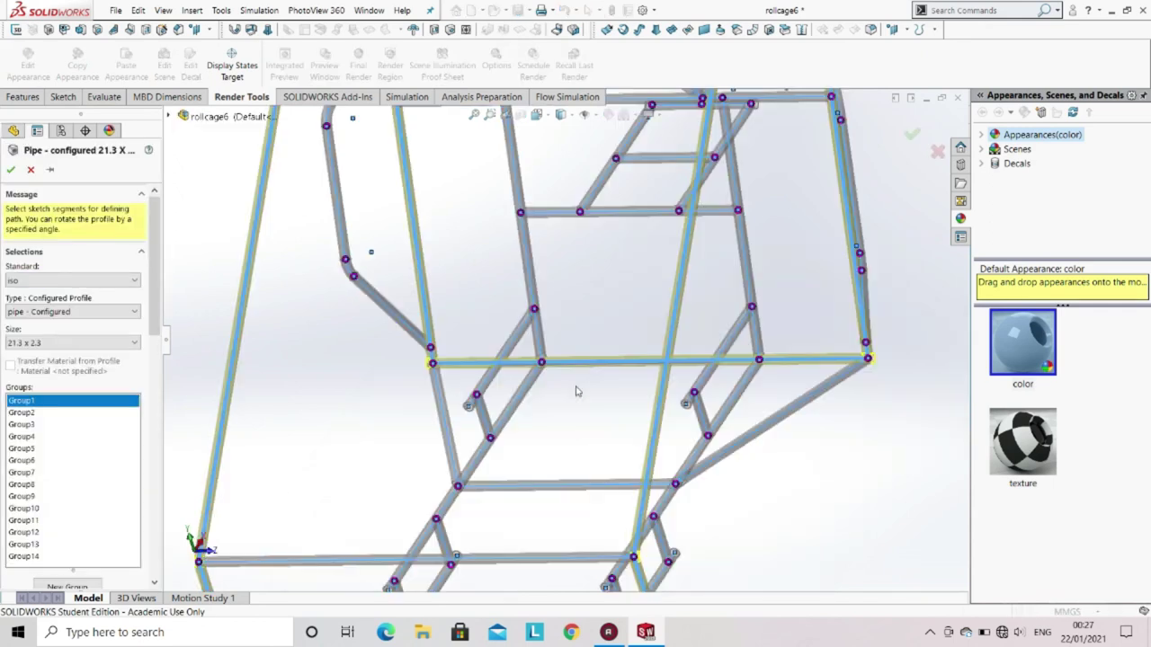
{"action": "key", "text": "ctrl+1"}
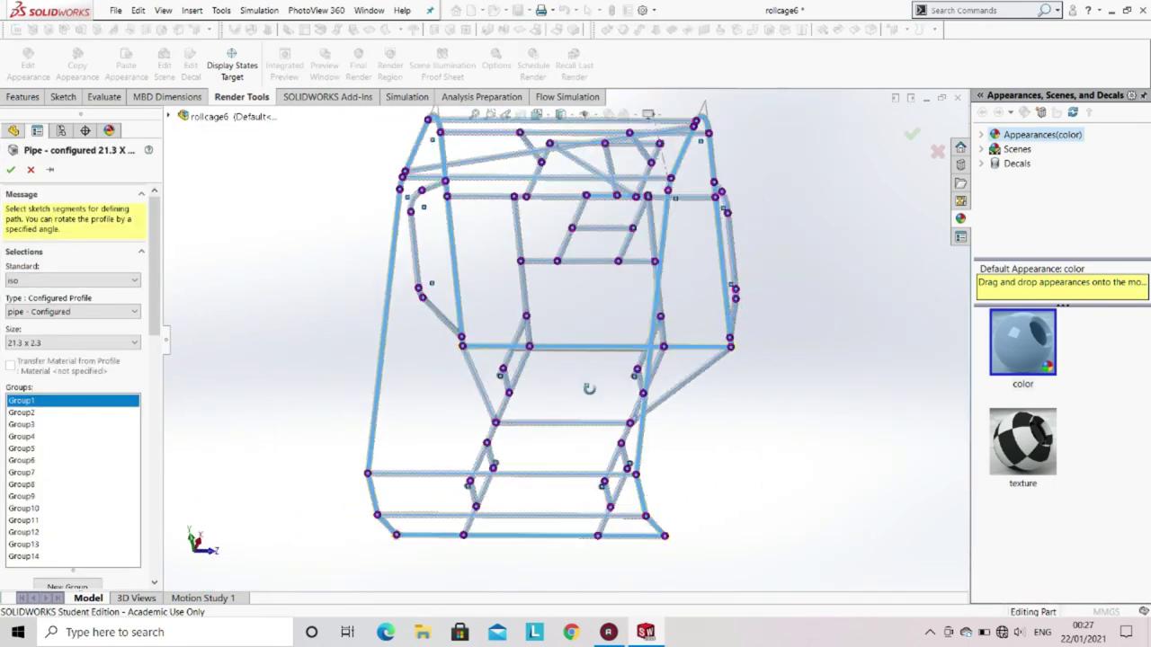
{"action": "left_click", "coordinate": [74, 584]}
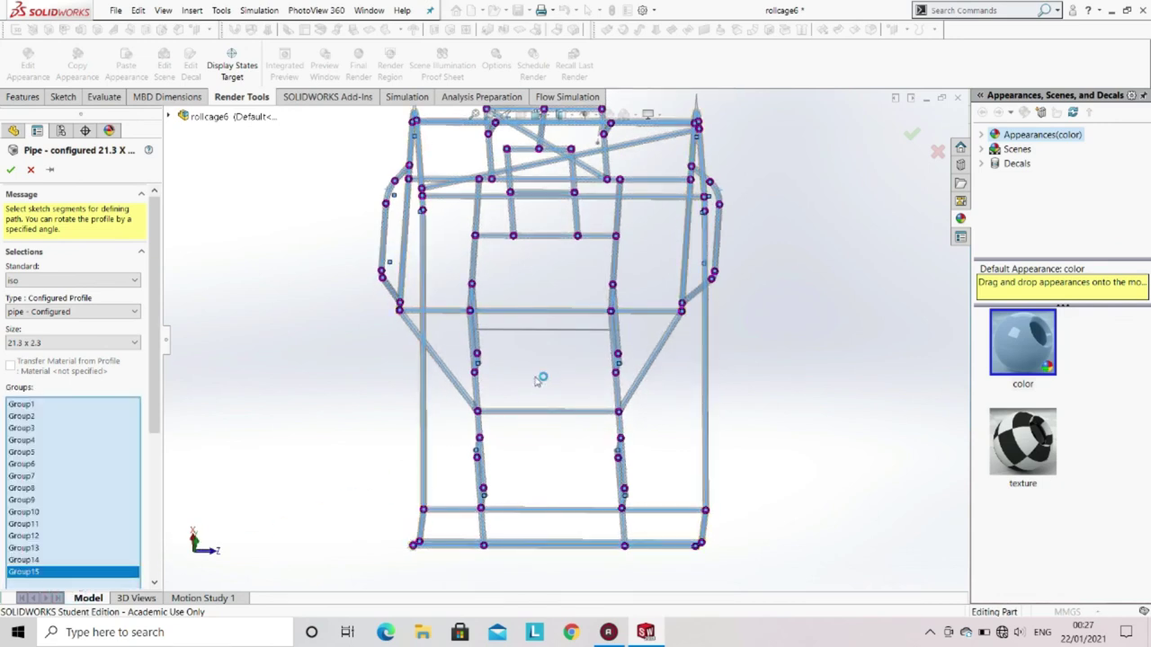
{"action": "left_click", "coordinate": [540, 331]}
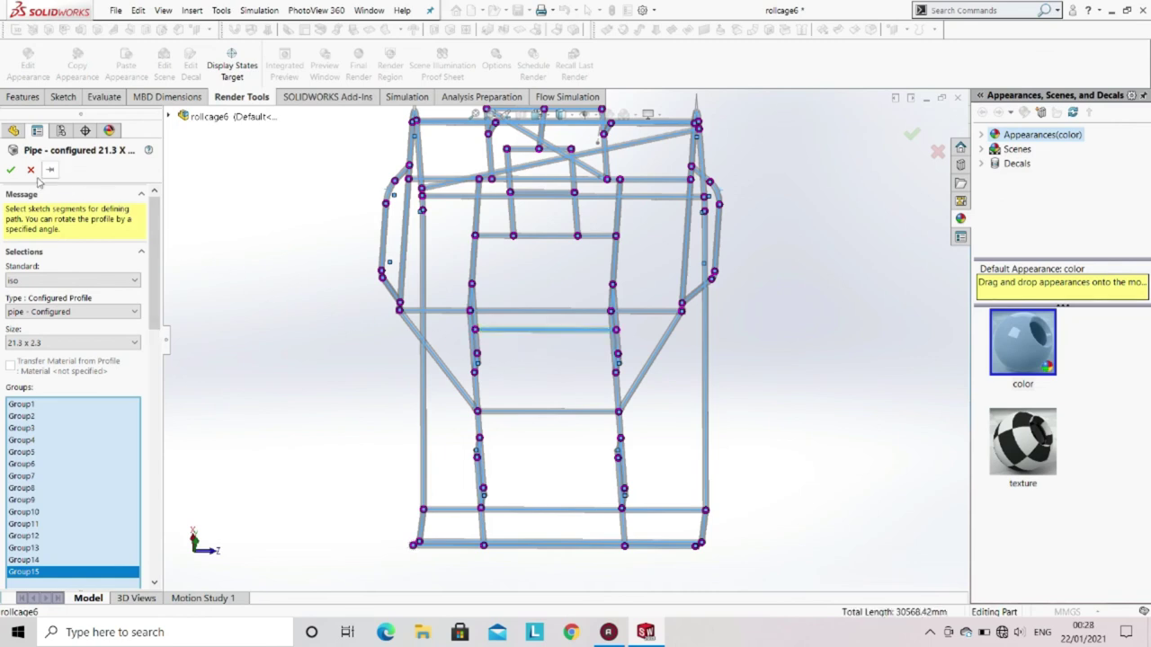
{"action": "left_click", "coordinate": [10, 171]}
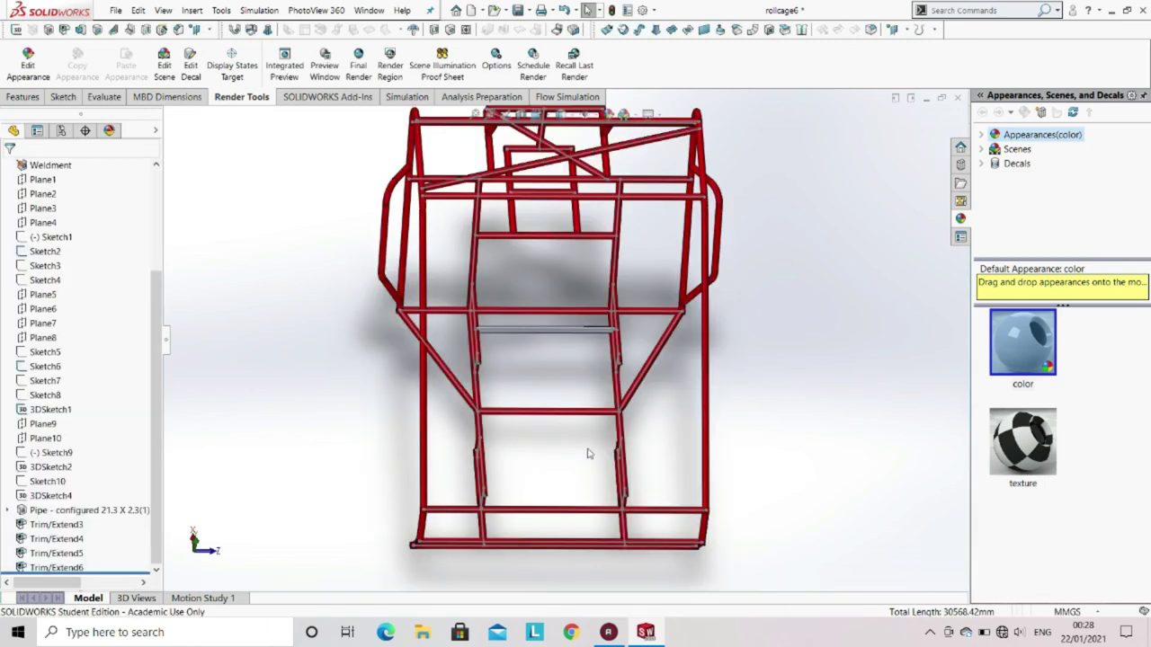
Step: Start Edit Appearance with the body filter, removing the whole part from Selected Geometry
{"action": "left_click", "coordinate": [28, 61]}
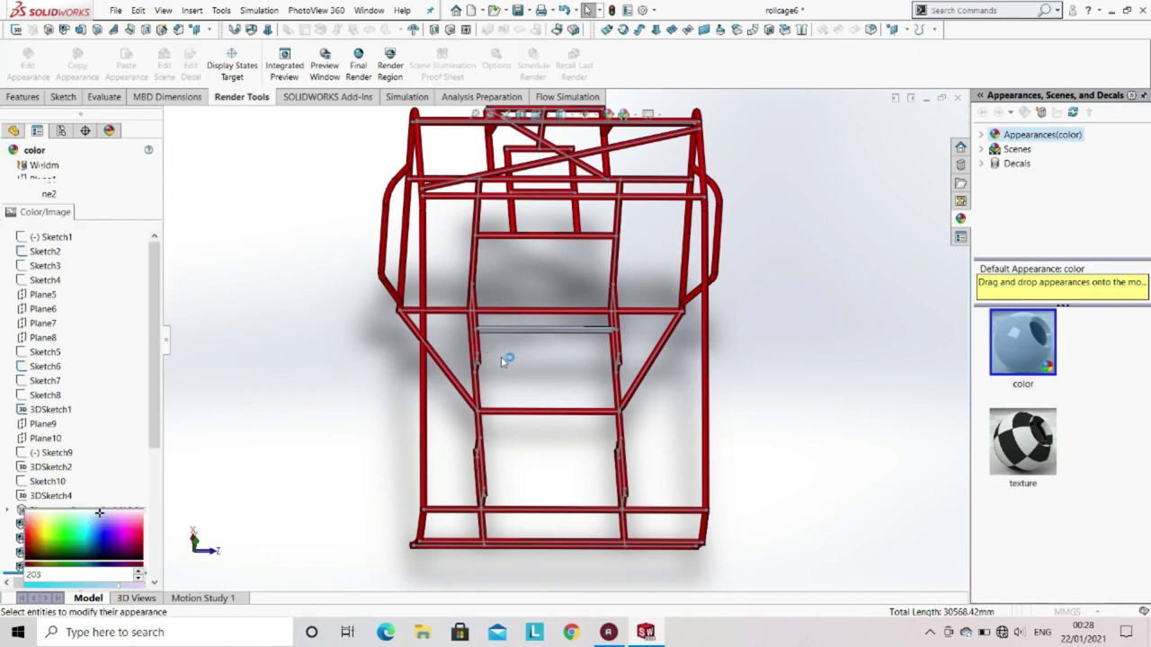
{"action": "scroll", "coordinate": [539, 338], "scroll_direction": "down", "scroll_amount": 3}
{"action": "left_click", "coordinate": [14, 316]}
{"action": "left_click", "coordinate": [59, 256]}
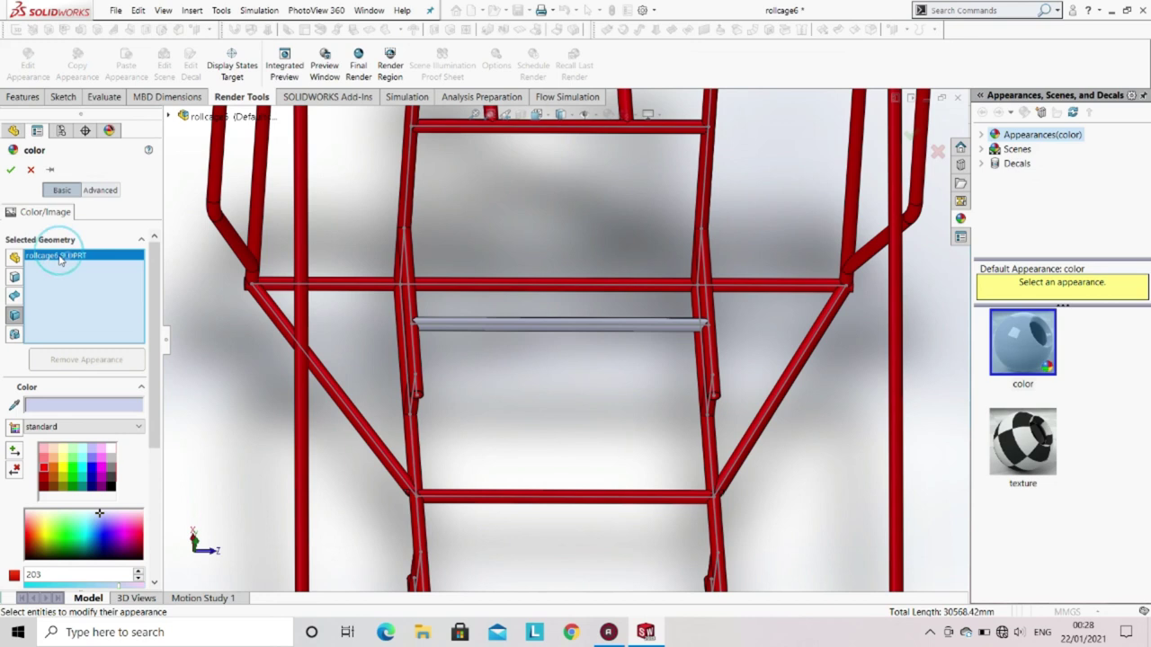
{"action": "key", "text": "Delete"}
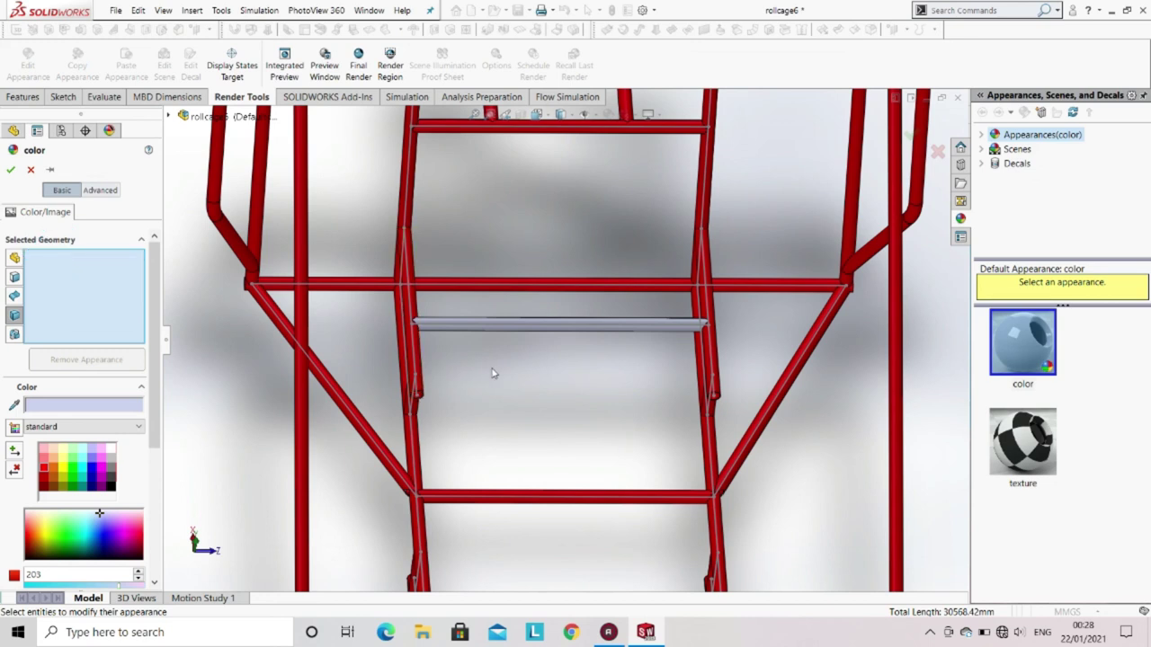
Step: Make the new cross pipe body red and accept the colour
{"action": "left_click", "coordinate": [512, 327]}
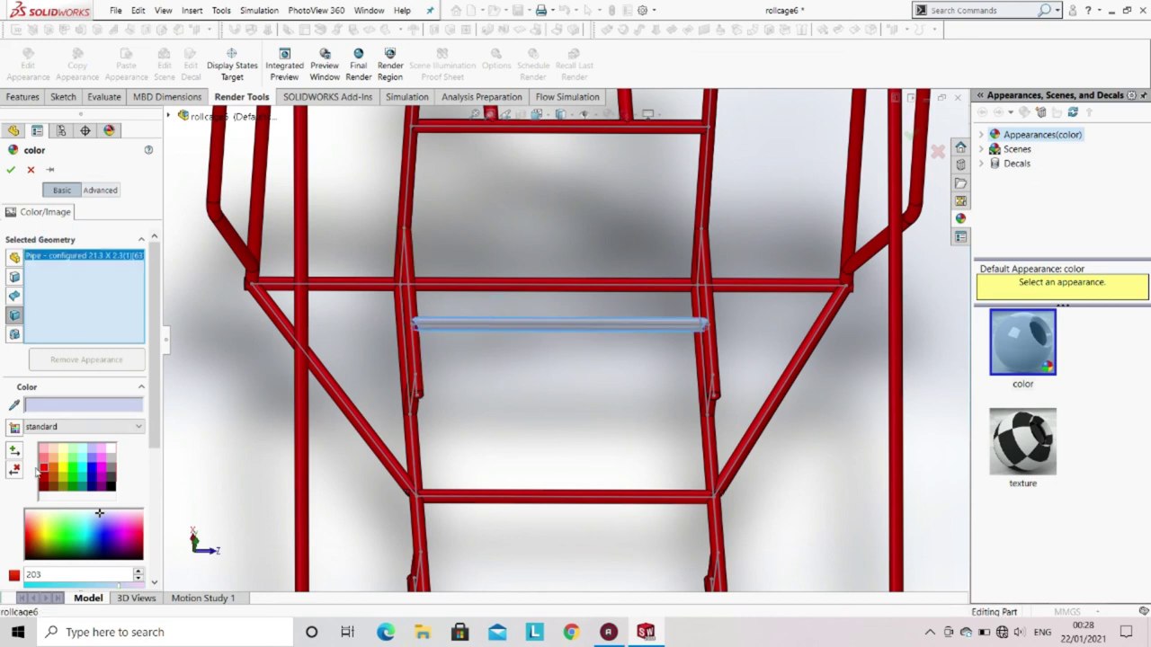
{"action": "left_click", "coordinate": [43, 473]}
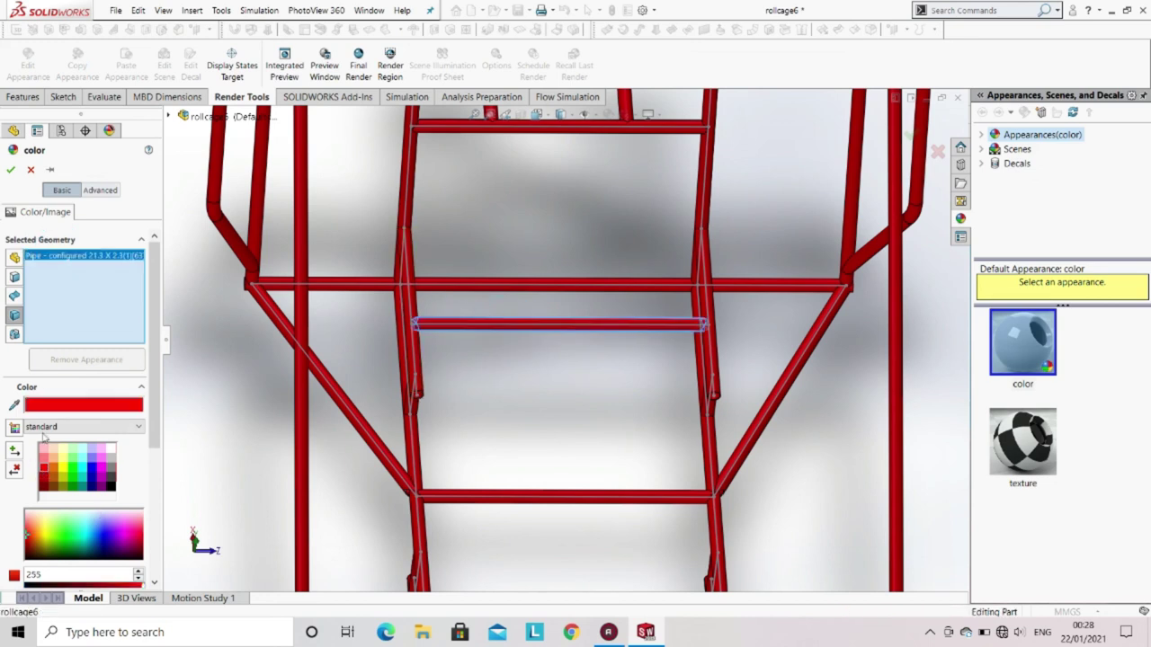
{"action": "left_click", "coordinate": [11, 171]}
{"action": "scroll", "coordinate": [619, 423], "scroll_direction": "up", "scroll_amount": 5}
{"action": "middle_click_drag", "start_coordinate": [619, 423], "coordinate": [530, 311]}
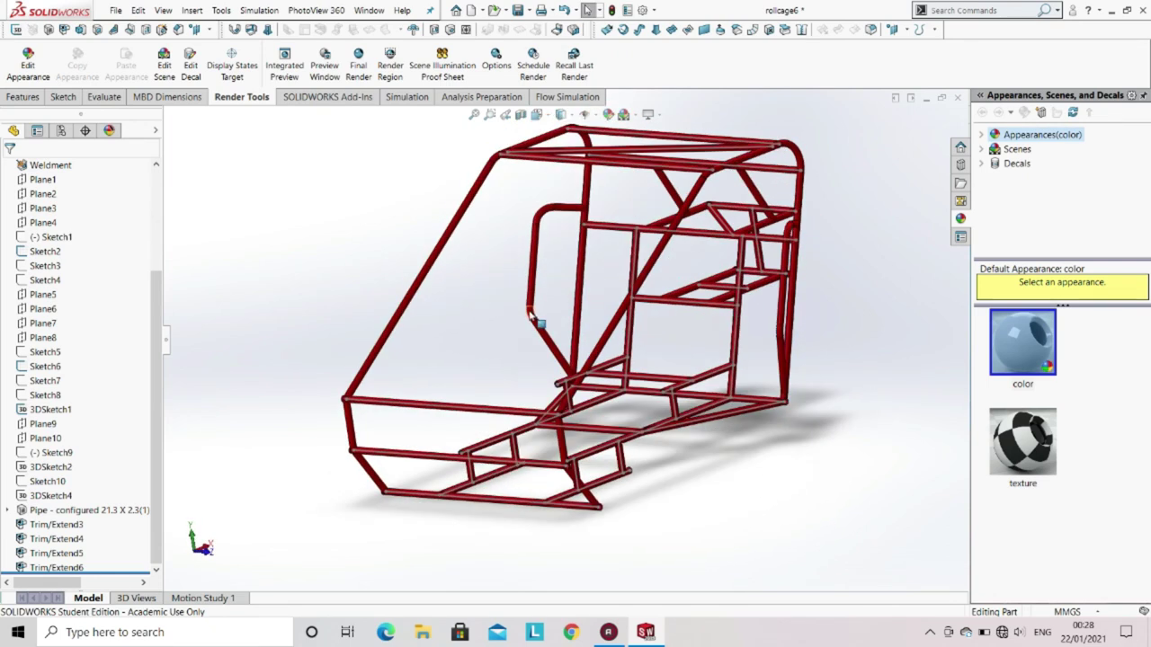
Step: Hide 3DSketch1, Sketch2 and Sketch6 so their leftover sketch lines disappear
{"action": "scroll", "coordinate": [520, 361], "scroll_direction": "up", "scroll_amount": 1}
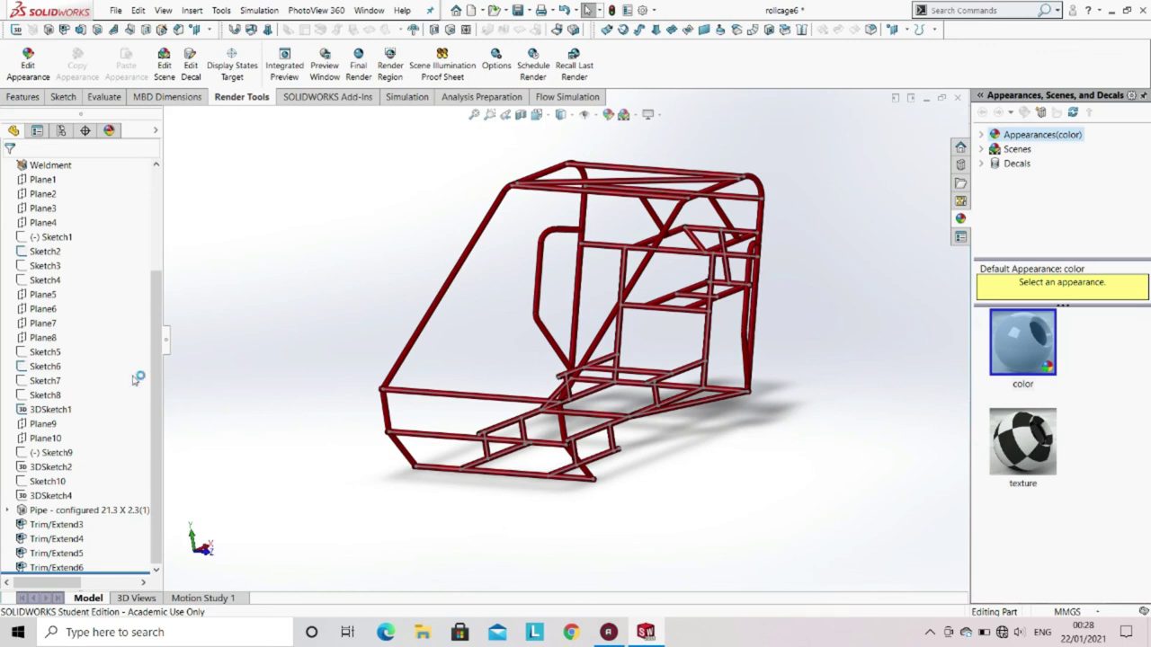
{"action": "left_click", "coordinate": [50, 411]}
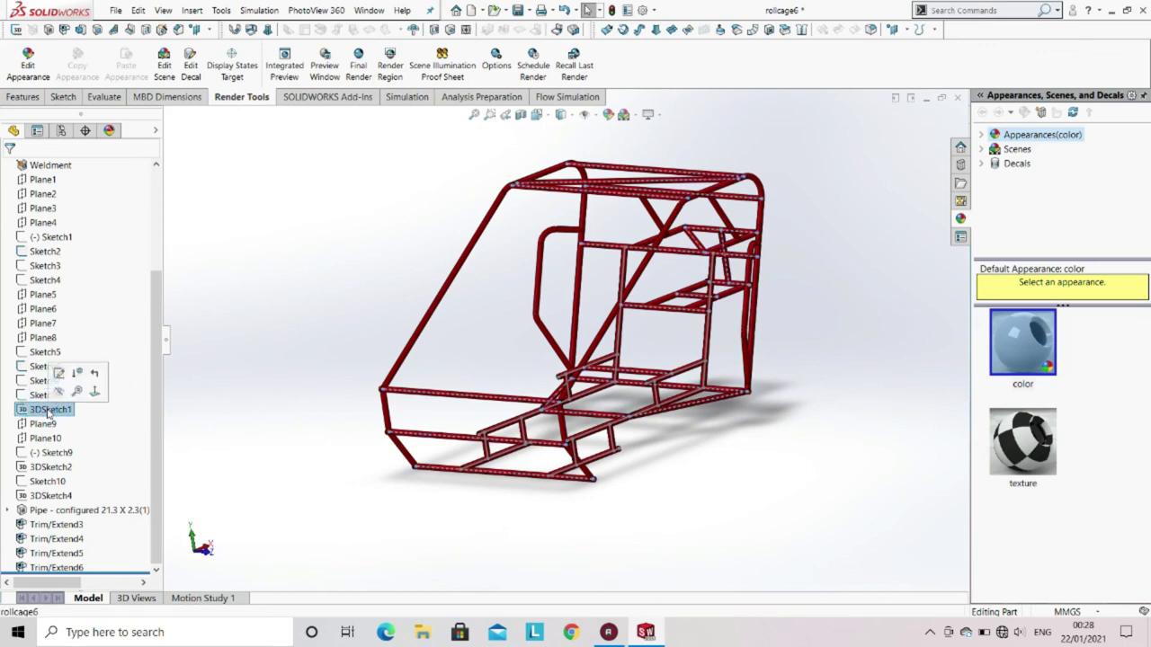
{"action": "left_click", "coordinate": [58, 386]}
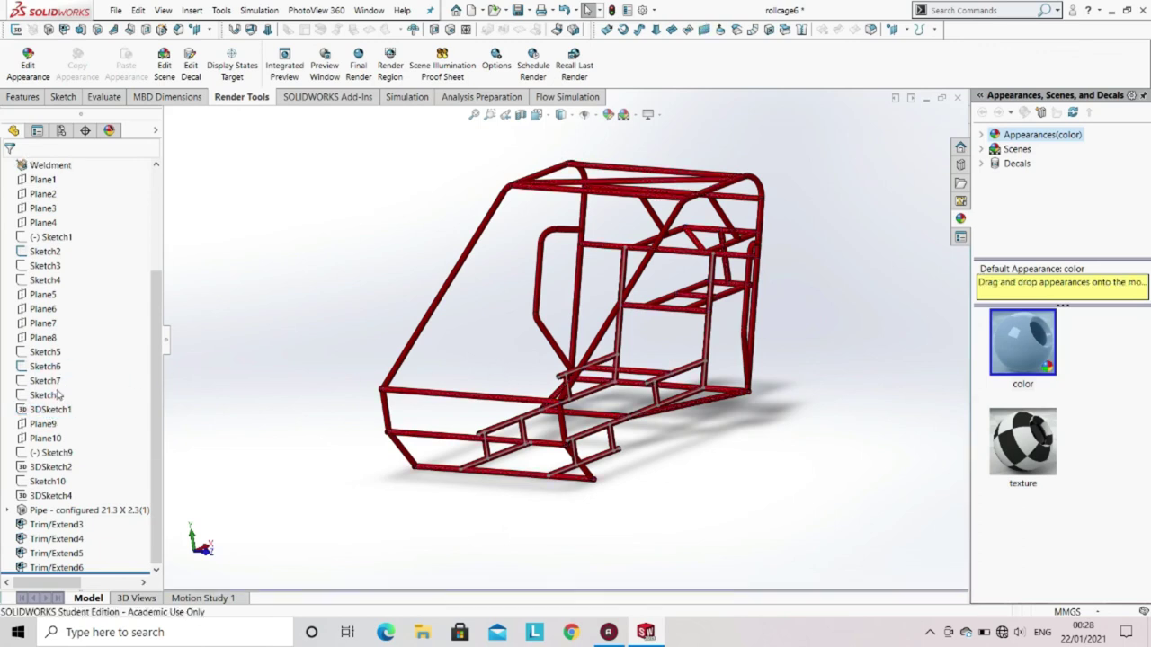
{"action": "left_click", "coordinate": [47, 253]}
{"action": "left_click", "coordinate": [56, 241]}
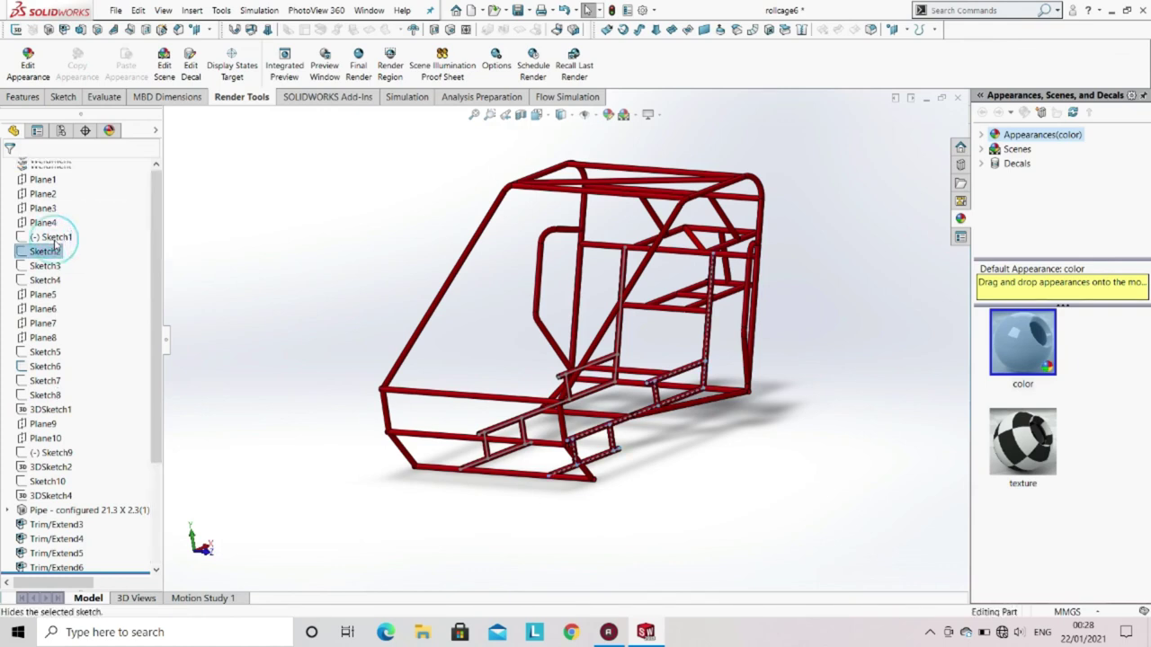
{"action": "left_click", "coordinate": [41, 367]}
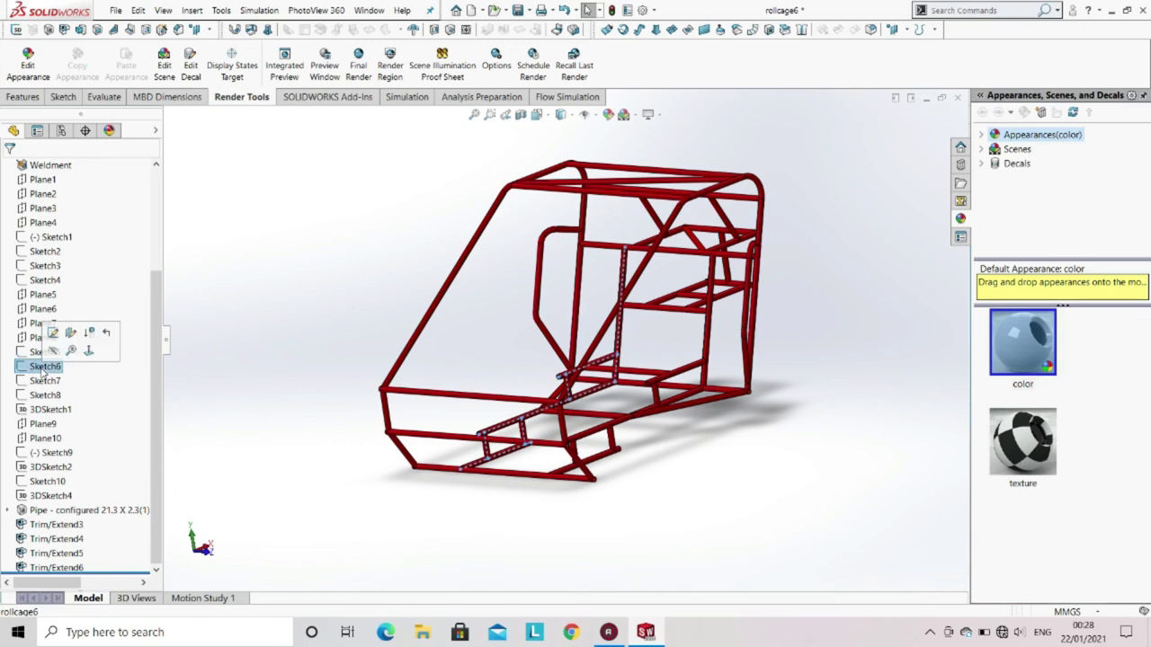
{"action": "left_click", "coordinate": [56, 353]}
Step: Orbit and zoom the roll cage round to a side view to inspect the red tube frame
{"action": "middle_click_drag", "start_coordinate": [388, 404], "coordinate": [550, 258]}
{"action": "scroll", "coordinate": [549, 259], "scroll_direction": "down", "scroll_amount": 5}
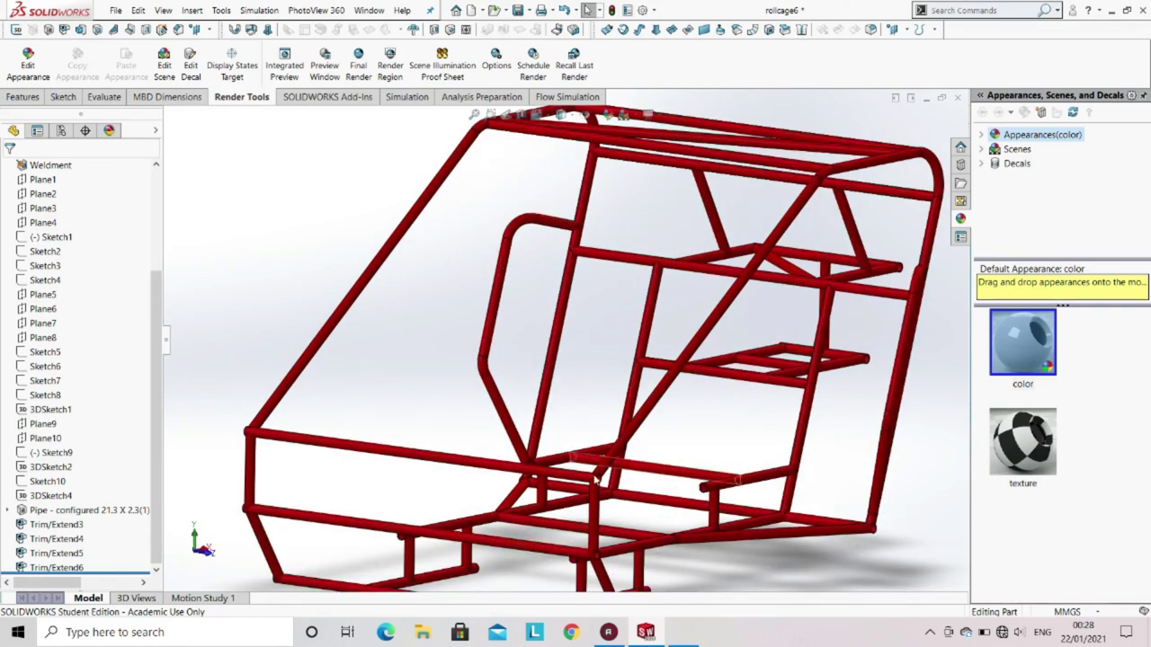
{"action": "scroll", "coordinate": [595, 481], "scroll_direction": "down", "scroll_amount": 2}
{"action": "scroll", "coordinate": [596, 481], "scroll_direction": "up", "scroll_amount": 4}
{"action": "scroll", "coordinate": [569, 273], "scroll_direction": "up", "scroll_amount": 1}
{"action": "middle_click_drag", "start_coordinate": [569, 273], "coordinate": [529, 286]}
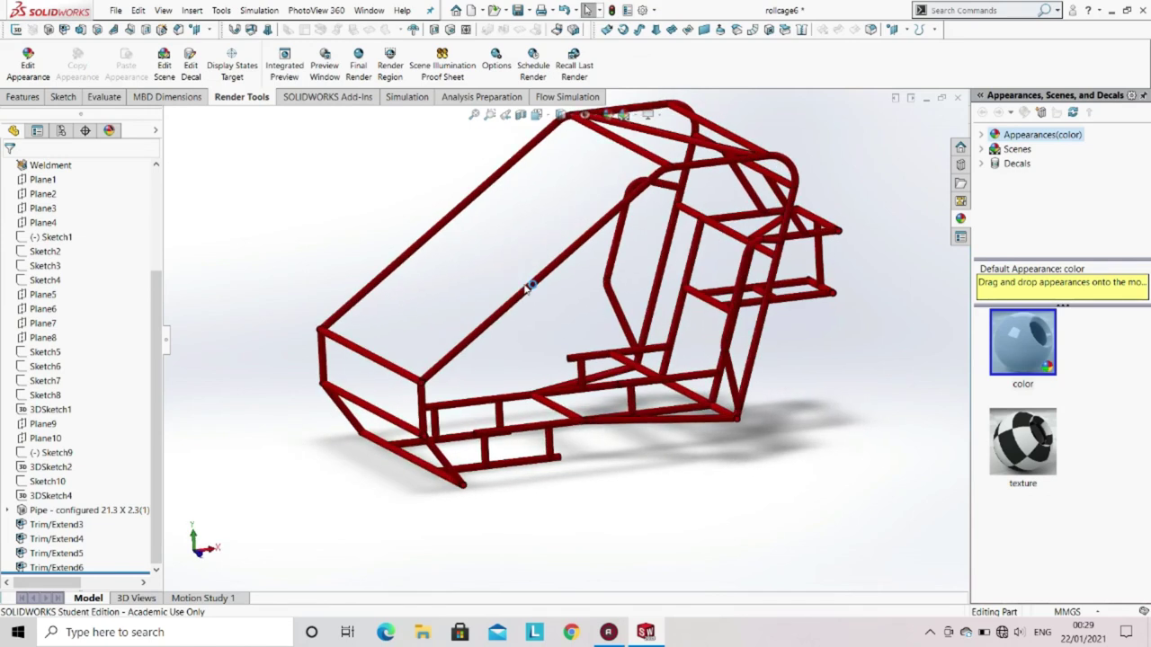
{"action": "left_click", "coordinate": [115, 10]}
Step: Save the roll cage under the file name 'rollcage' as a Part (*.sldprt) file
{"action": "left_click", "coordinate": [135, 148]}
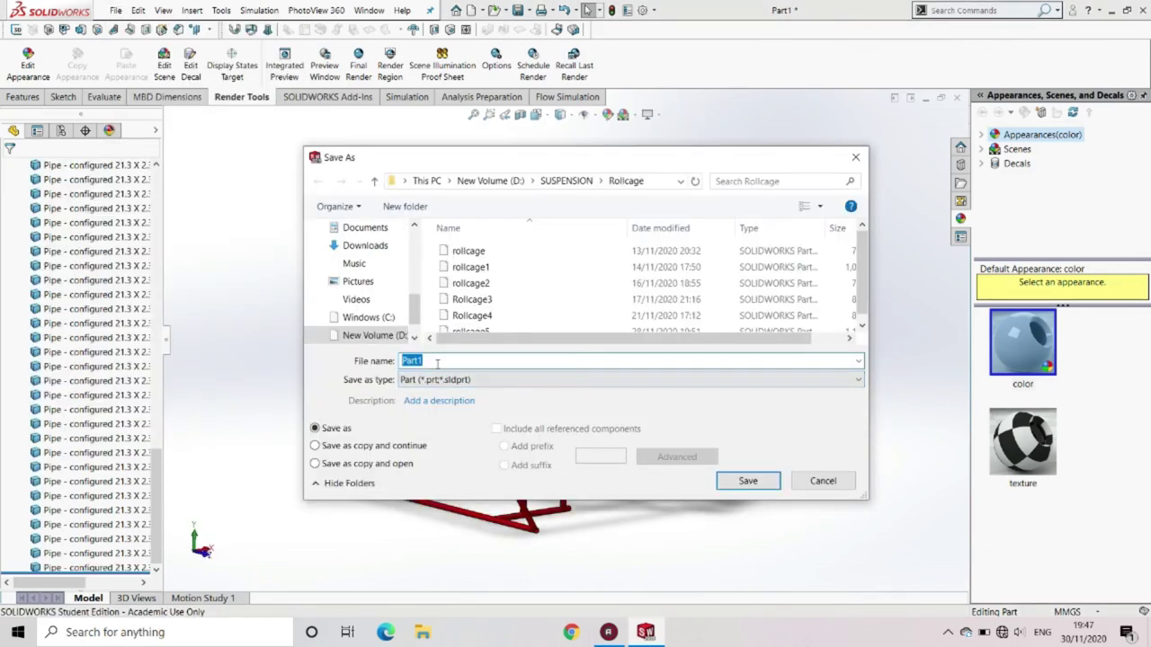
{"action": "type", "text": "rolll"}
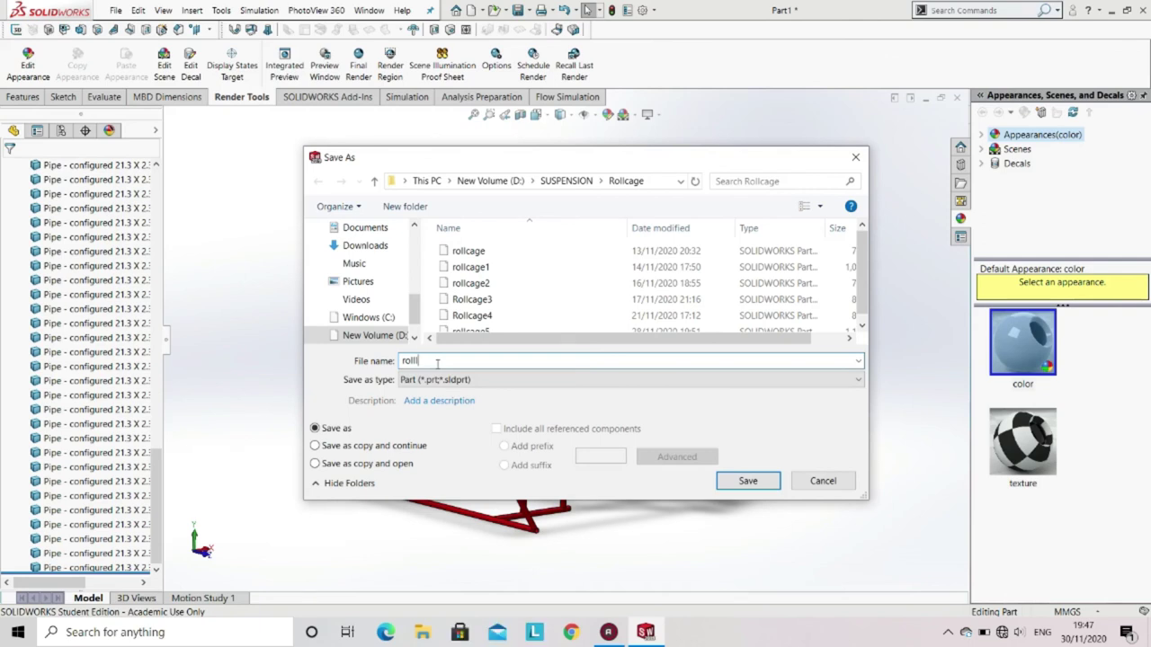
{"action": "key", "text": "BackSpace"}
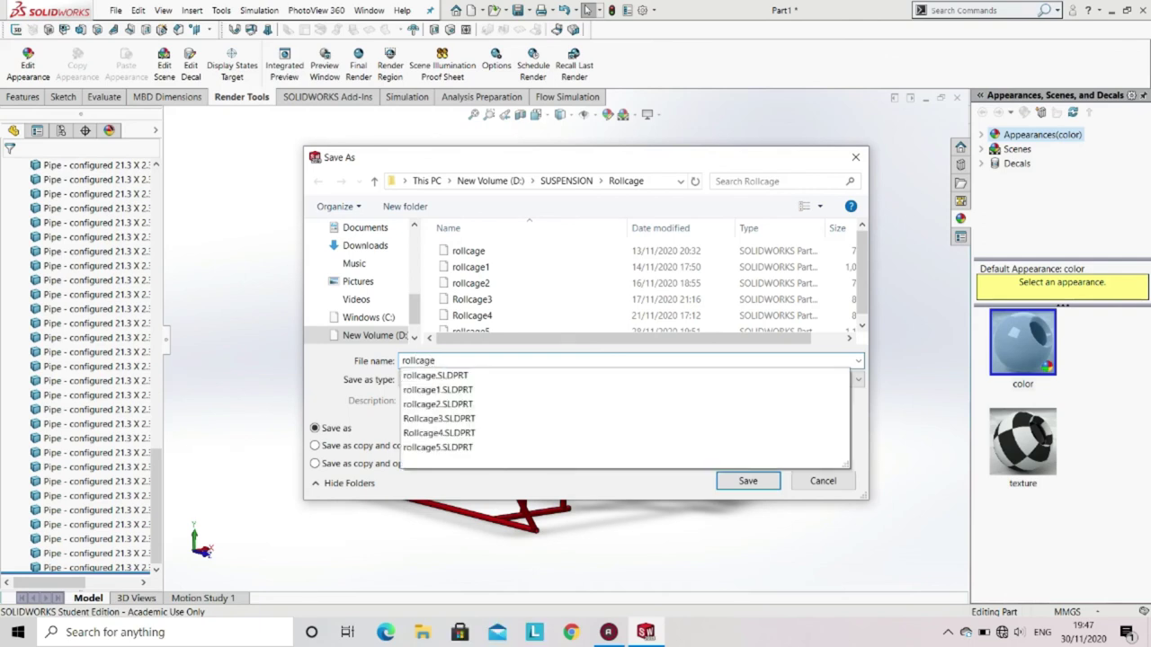
{"action": "type", "text": "cage"}
{"action": "key", "text": "Escape"}
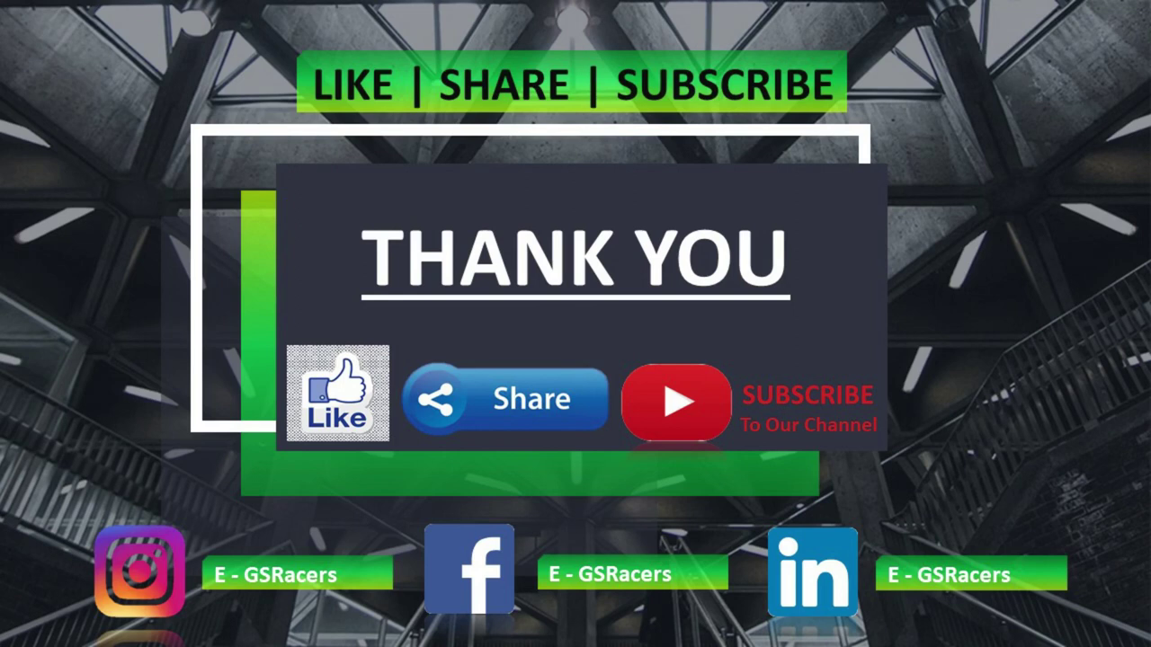